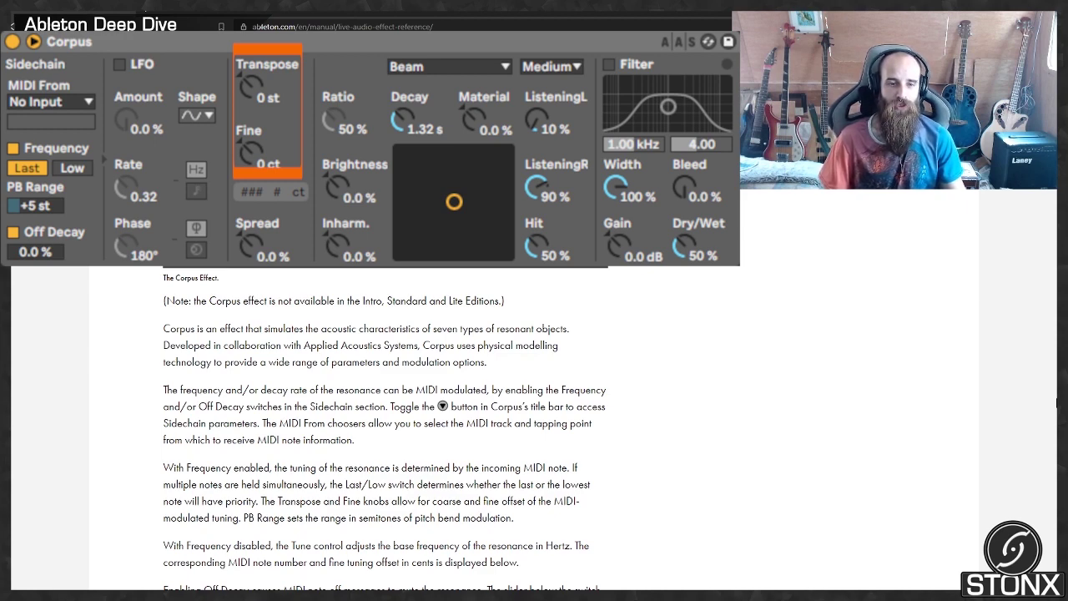
Read through the Corpus section of the audio effect reference, from the sidechain and resonator types to the built-in limiter
scroll(384, 426, "down", 3)
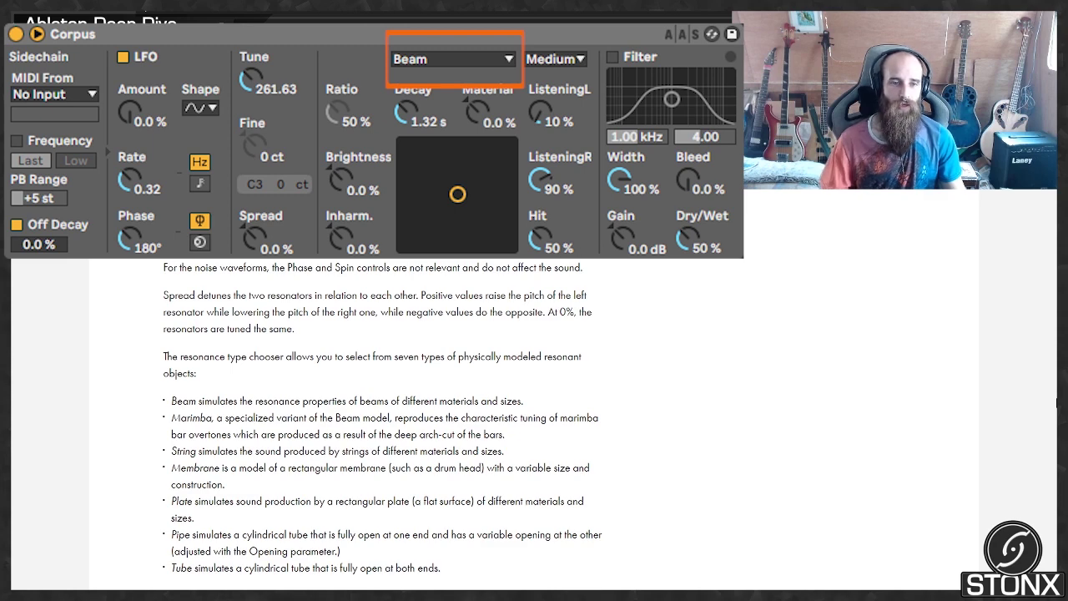
scroll(1058, 403, "down", 3)
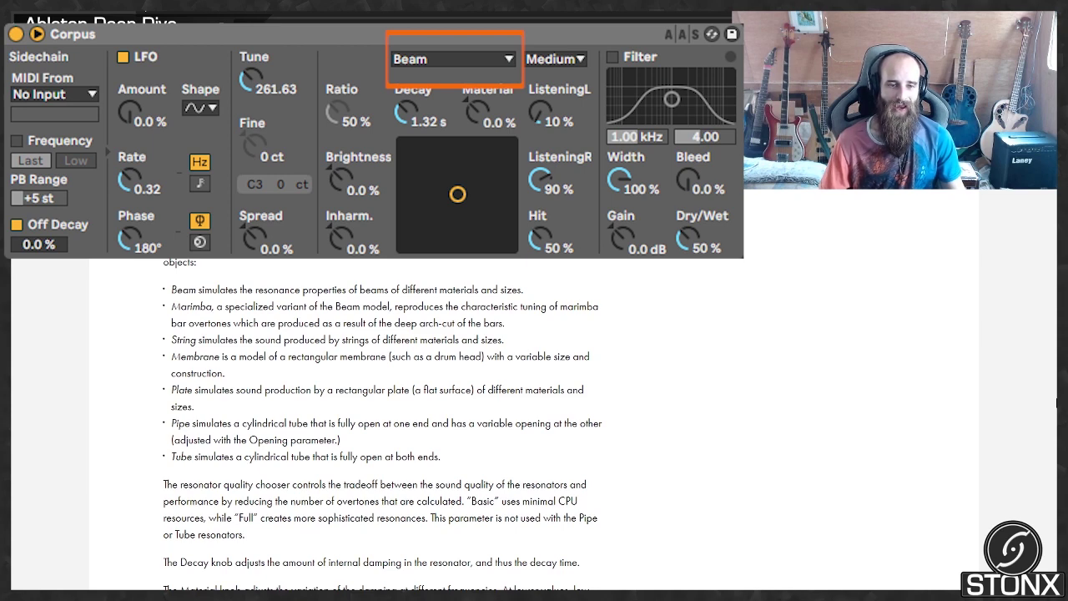
scroll(384, 417, "down", 3)
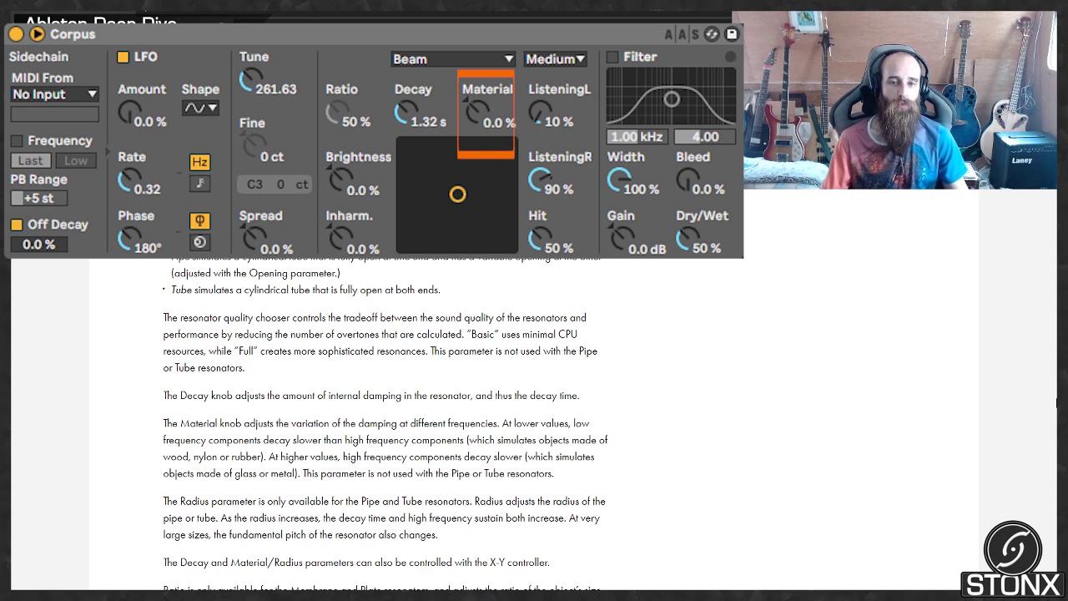
scroll(1057, 403, "down", 3)
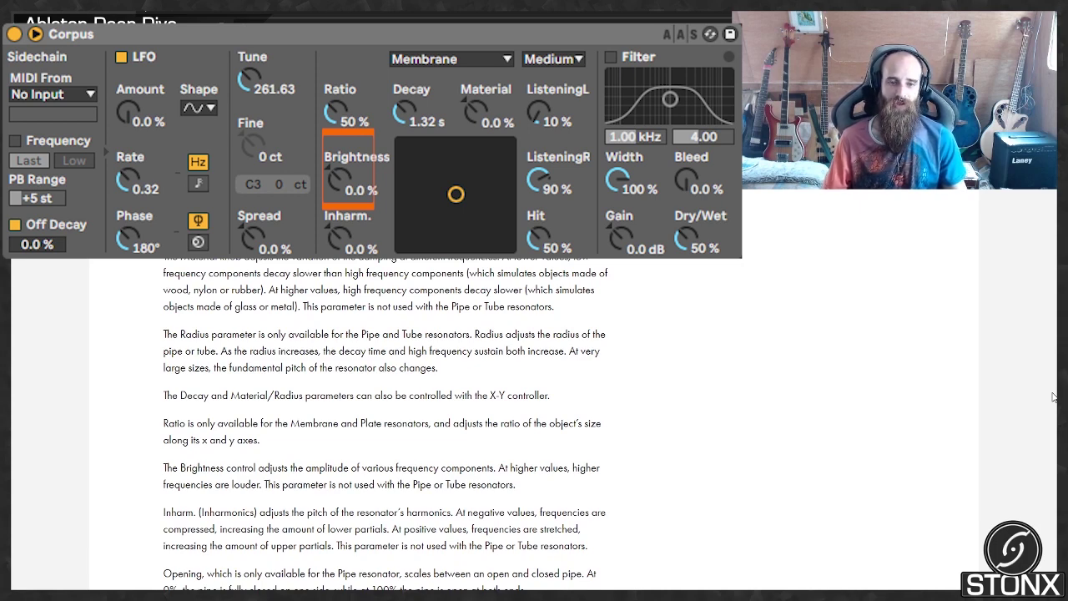
scroll(1053, 398, "down", 2)
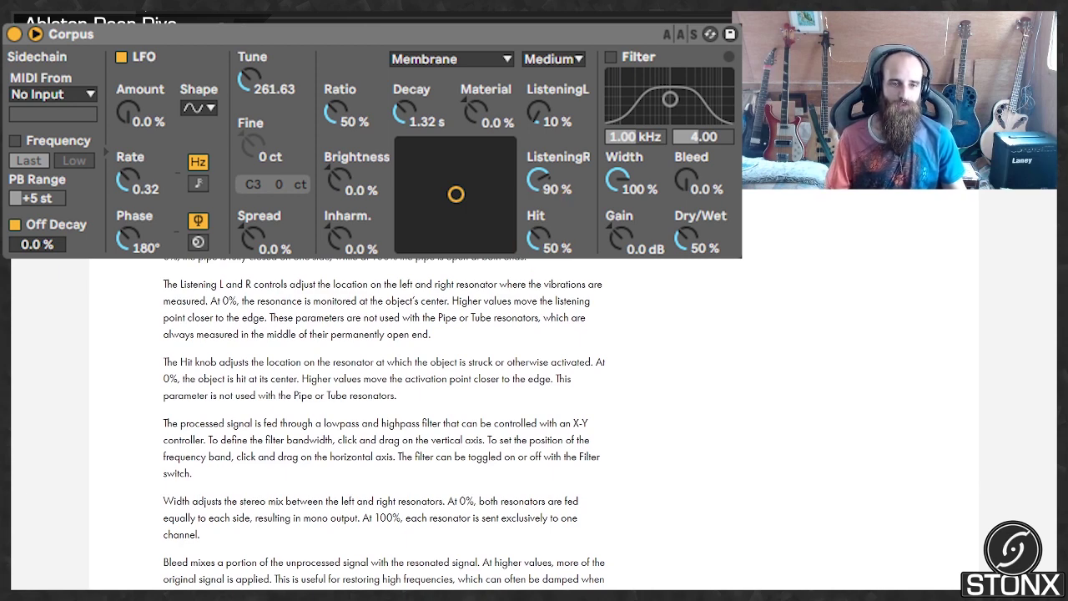
scroll(1016, 343, "down", 2)
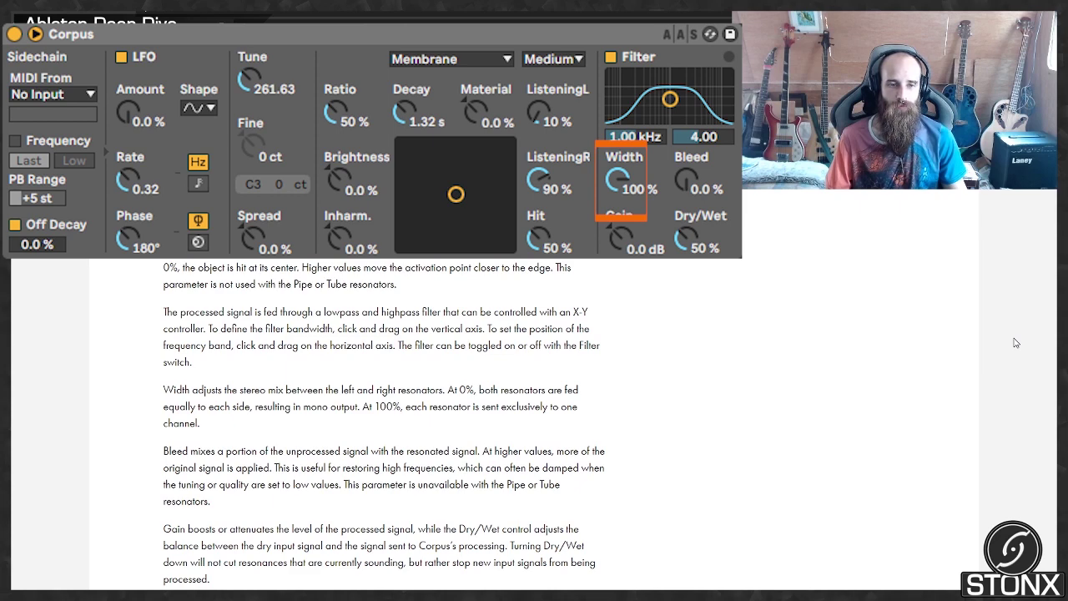
scroll(1016, 343, "down", 3)
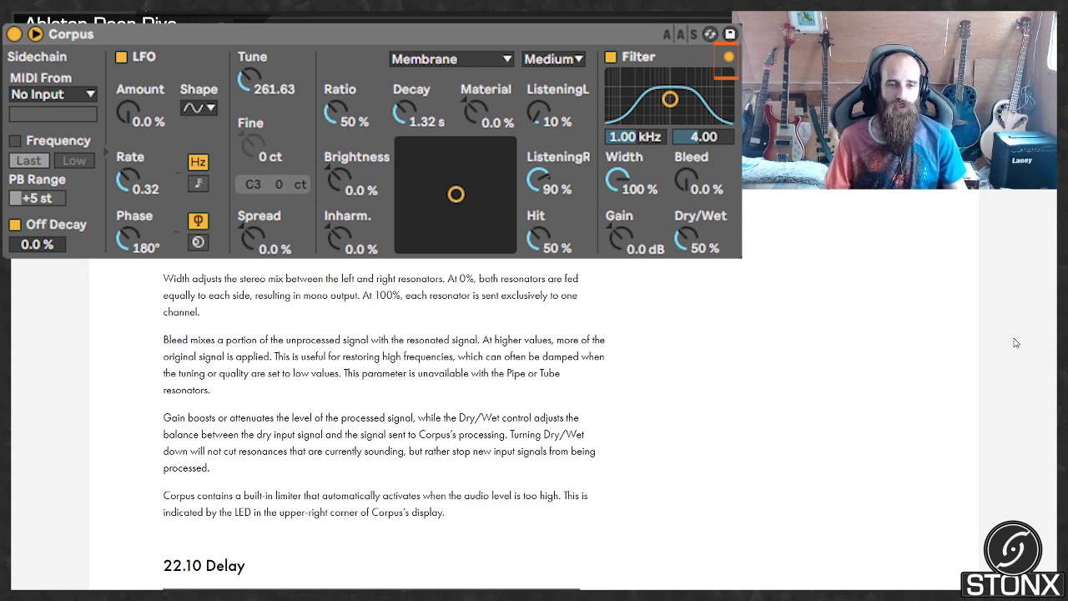
scroll(1016, 343, "up", 1)
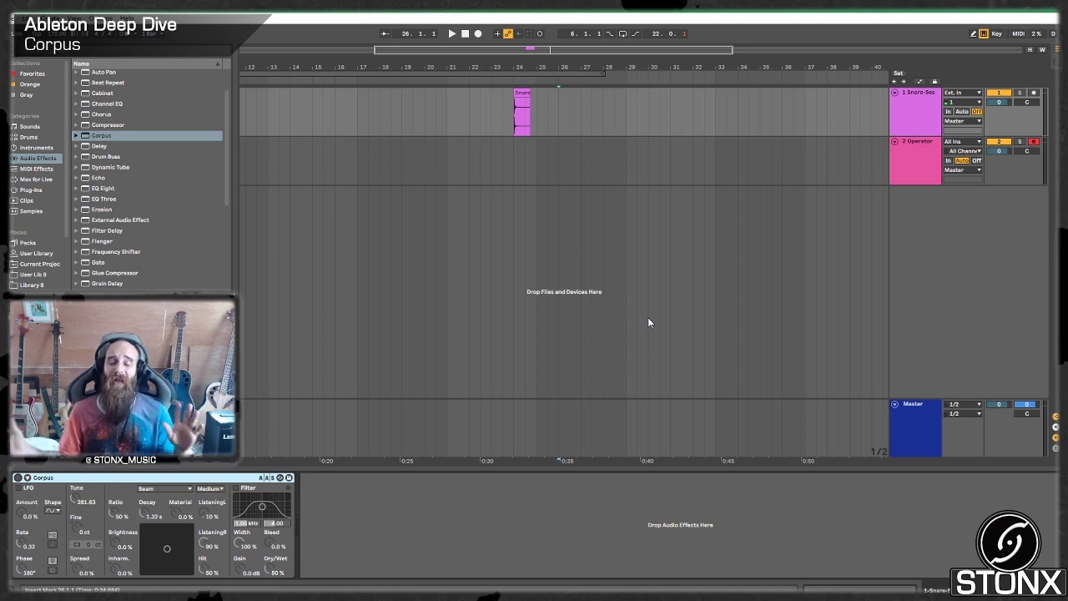
Switch to Ableton Live, show the Operator track's devices and look through Operator's oscillator waveforms without changing them
left_click(914, 159)
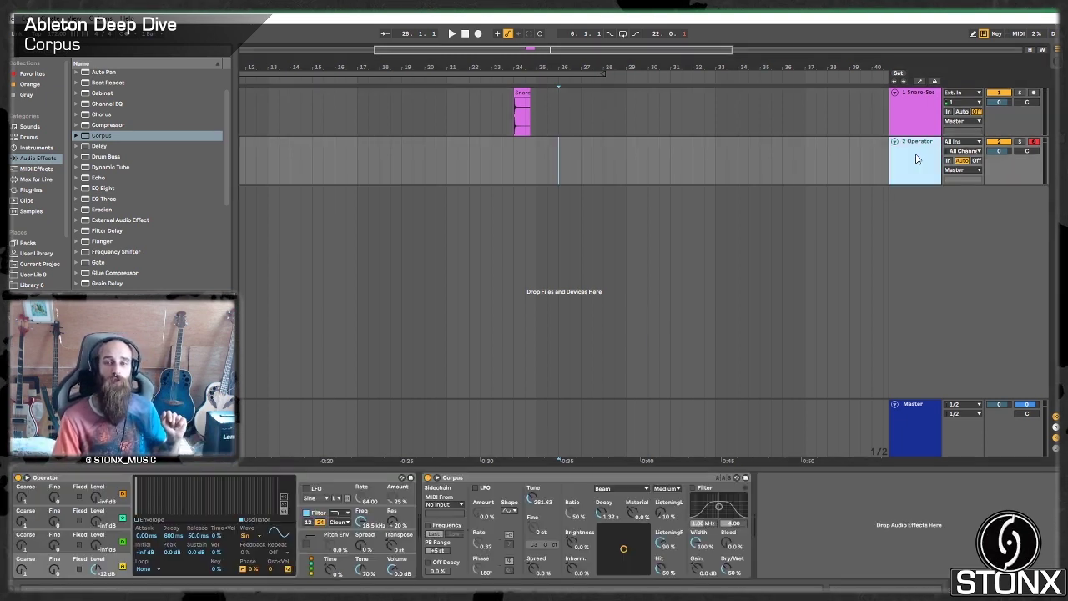
left_click(552, 437)
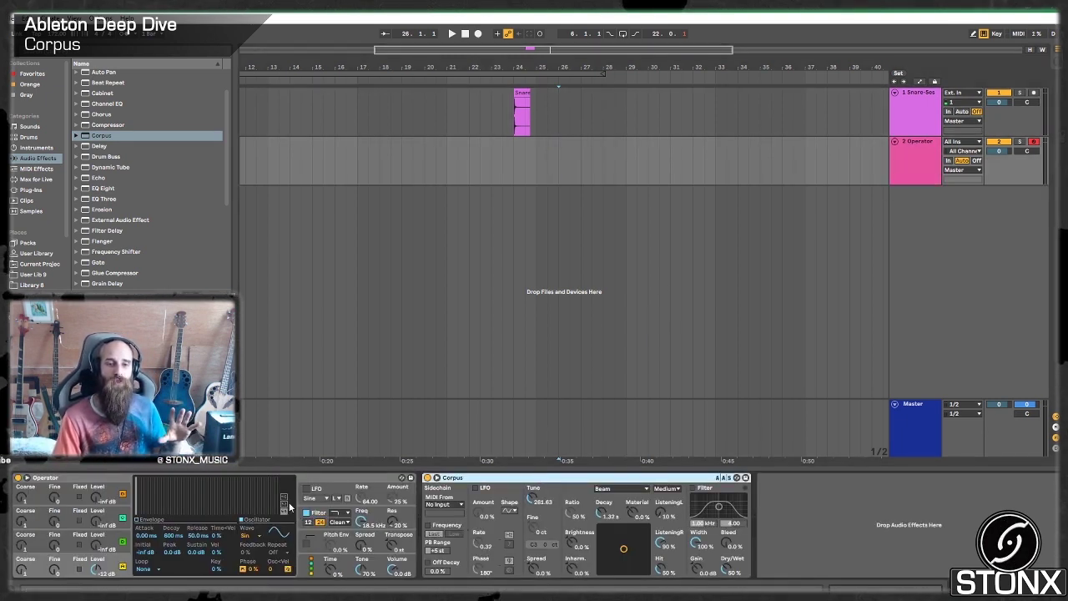
left_click(338, 484)
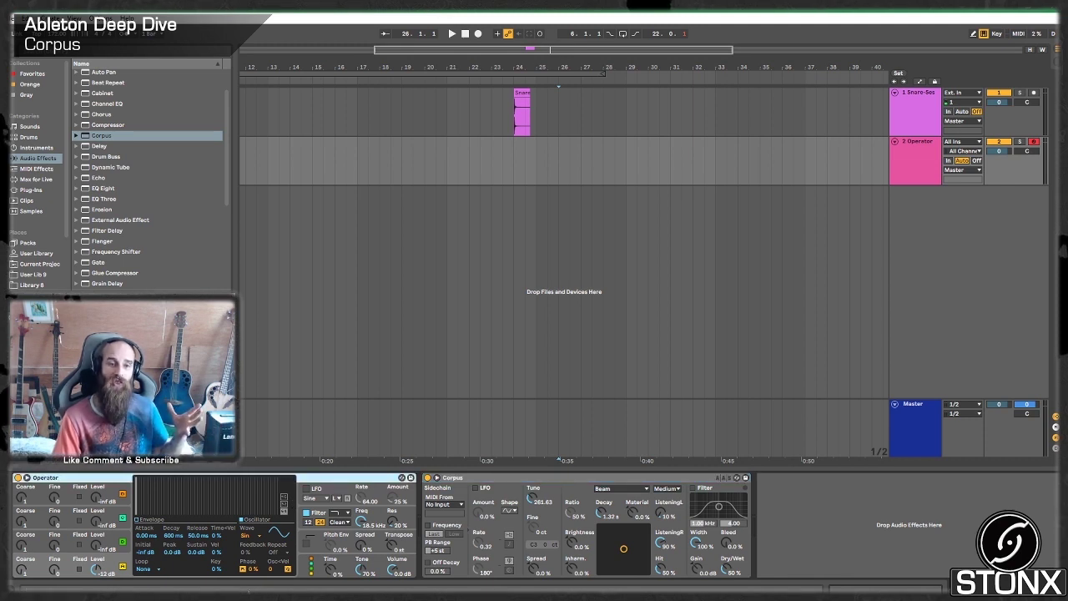
left_click(260, 538)
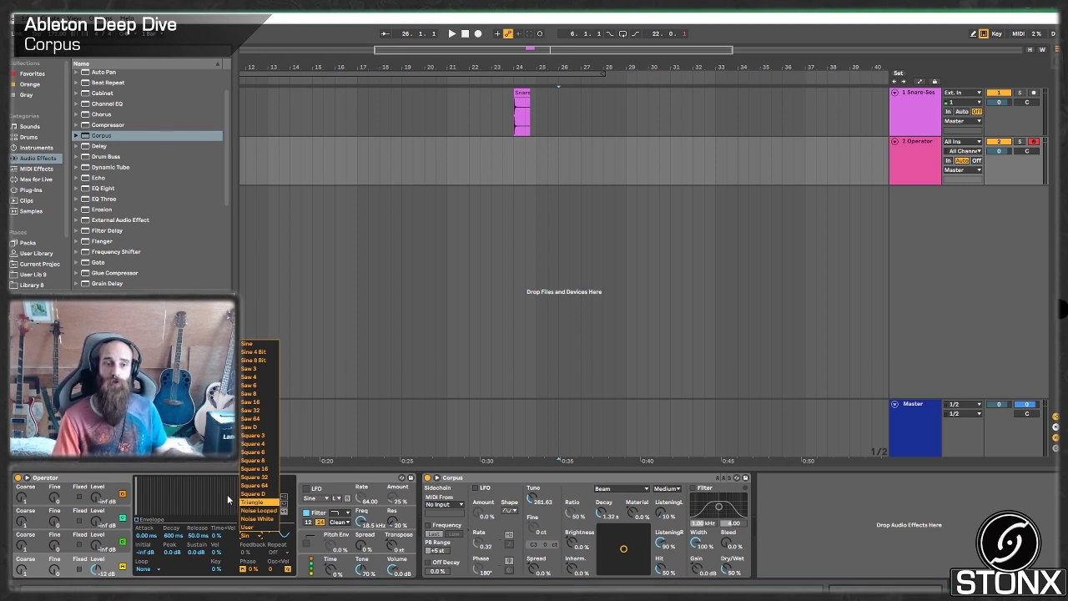
left_click(103, 479)
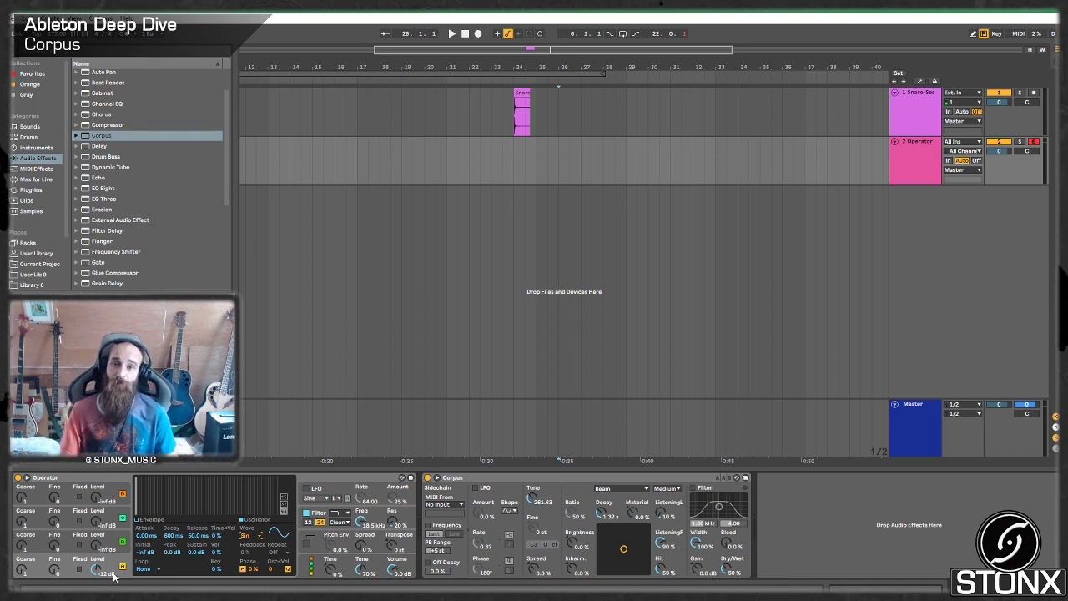
Show the snare track's devices and play the snare clip at bar 24 with Corpus bypassed
left_click(907, 102)
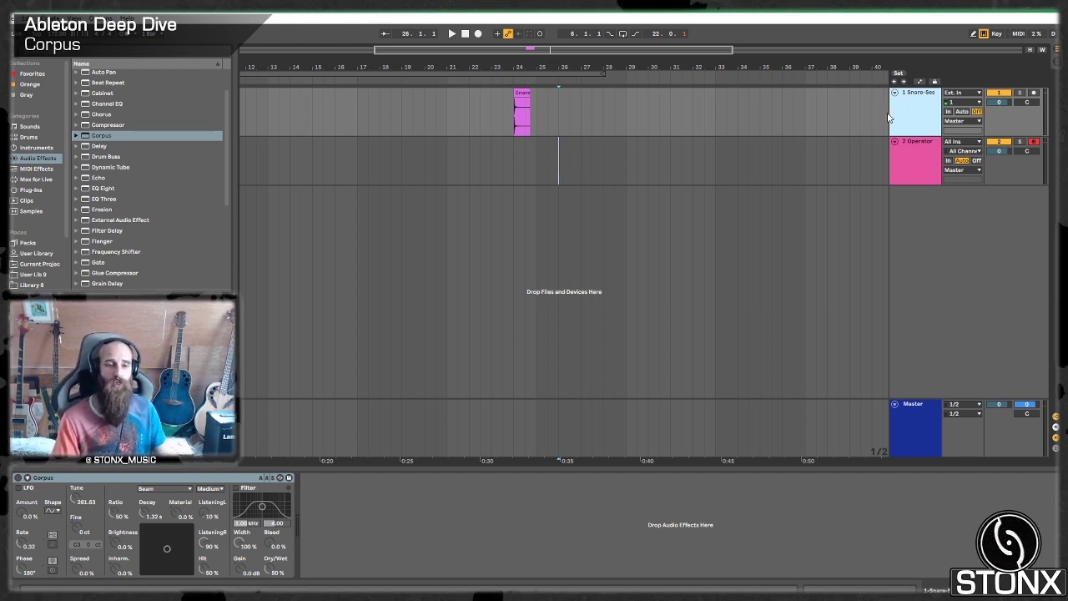
left_click_drag(522, 67, 523, 159)
left_click(481, 90)
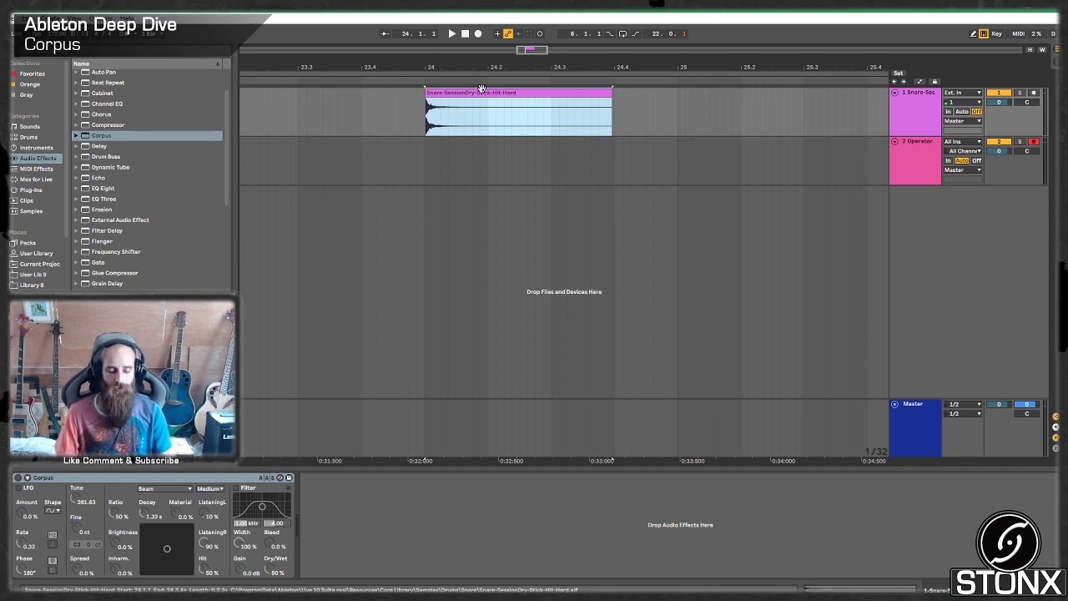
key("space")
key("space")
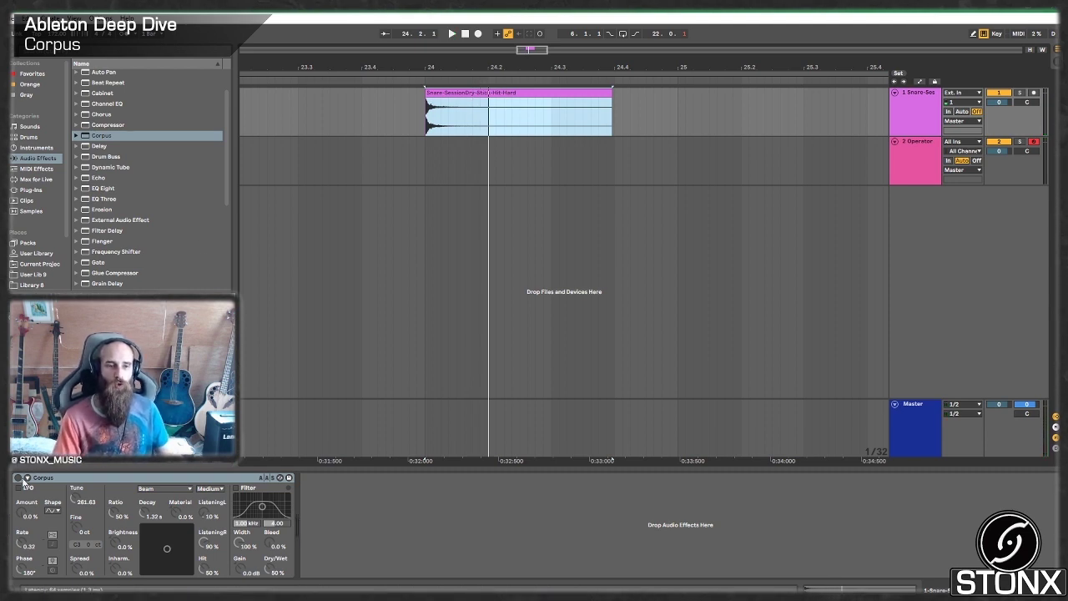
Enable Corpus on the snare track with the Membrane resonator at Full quality, and play the snare clip through it
left_click(14, 479)
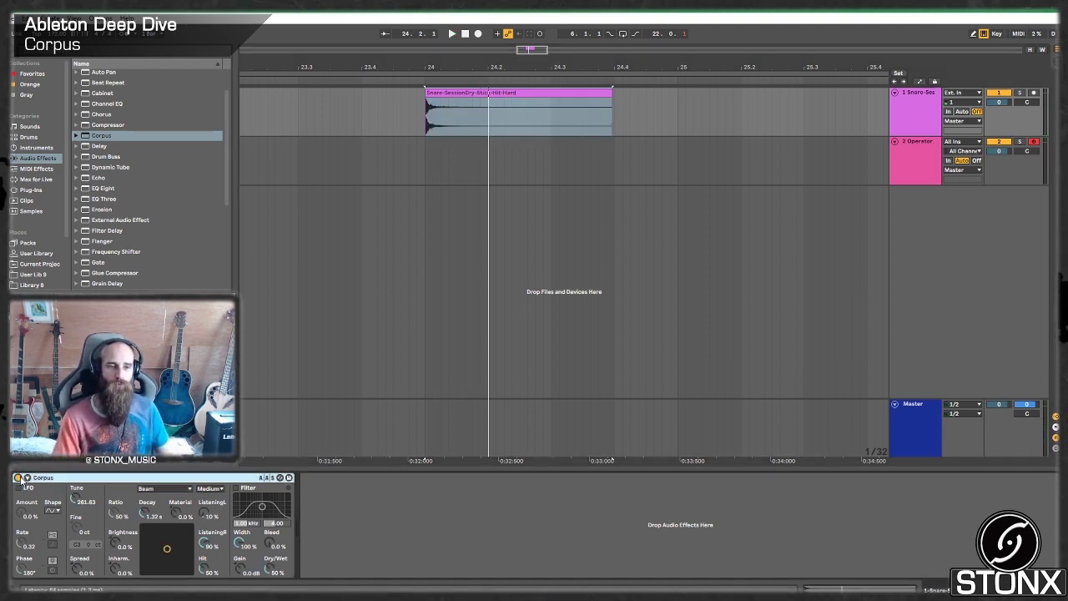
left_click(179, 490)
left_click(157, 522)
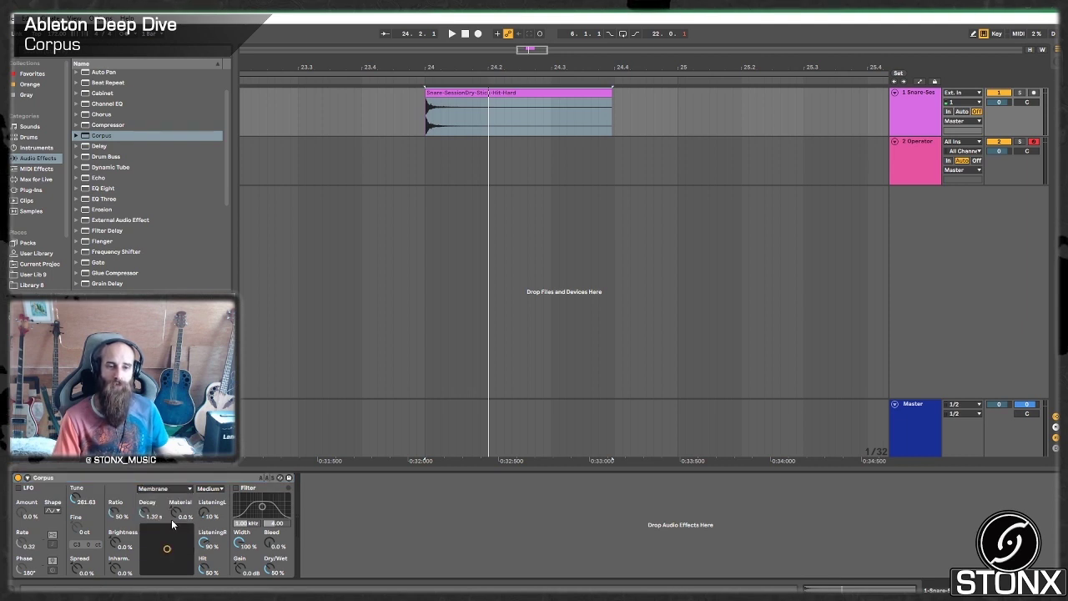
left_click(210, 489)
left_click(203, 521)
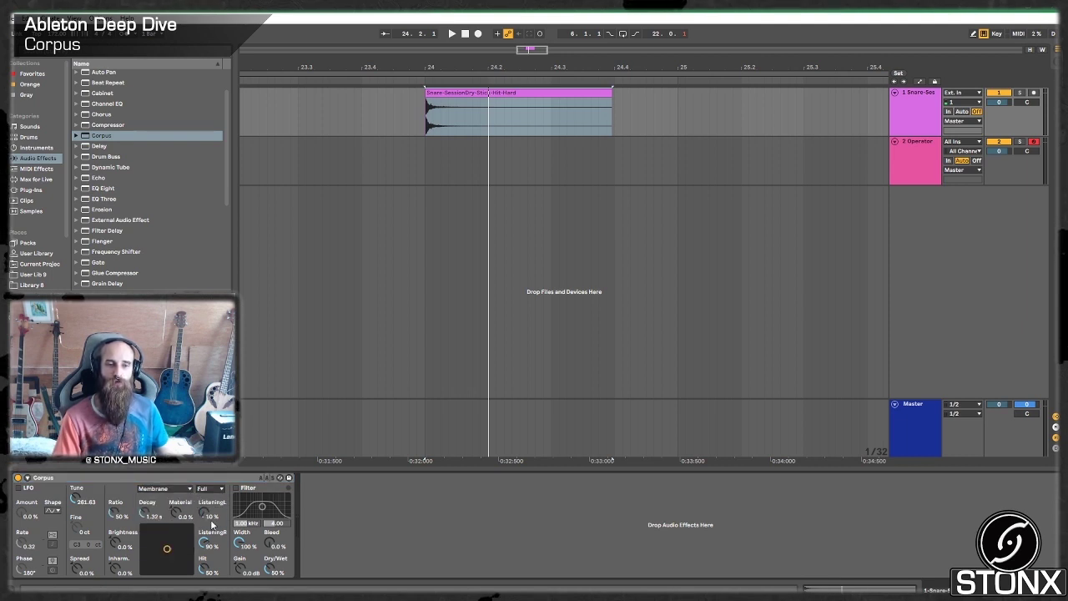
left_click(158, 477)
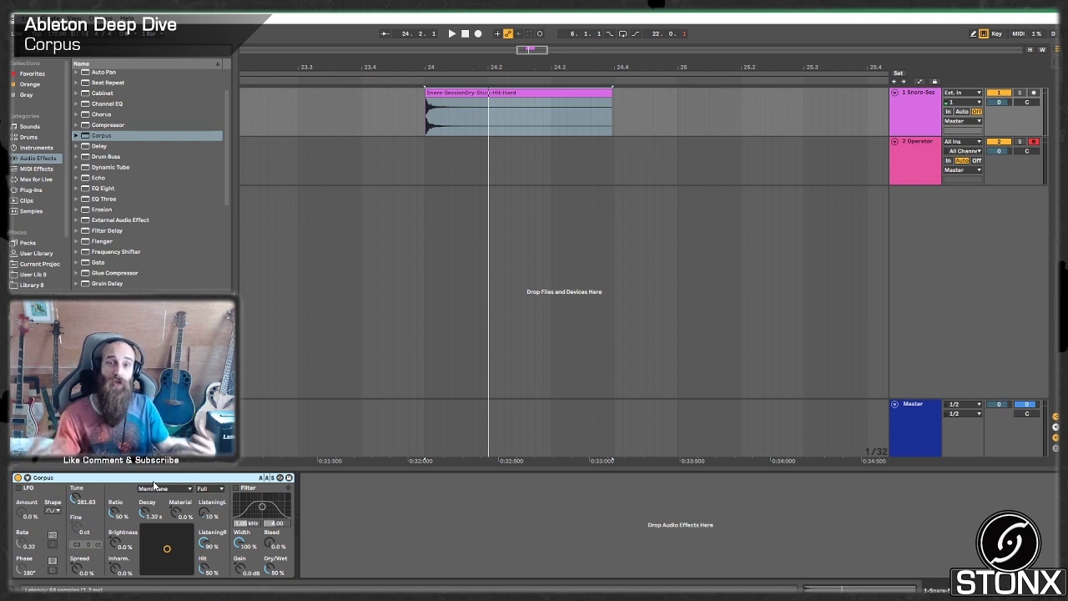
left_click(469, 110)
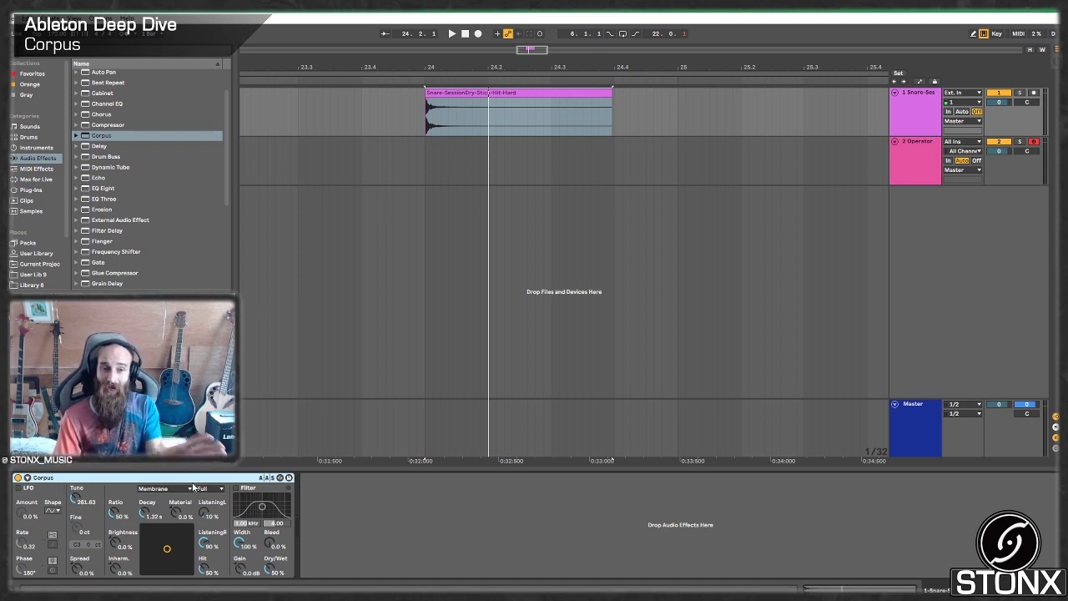
key("space")
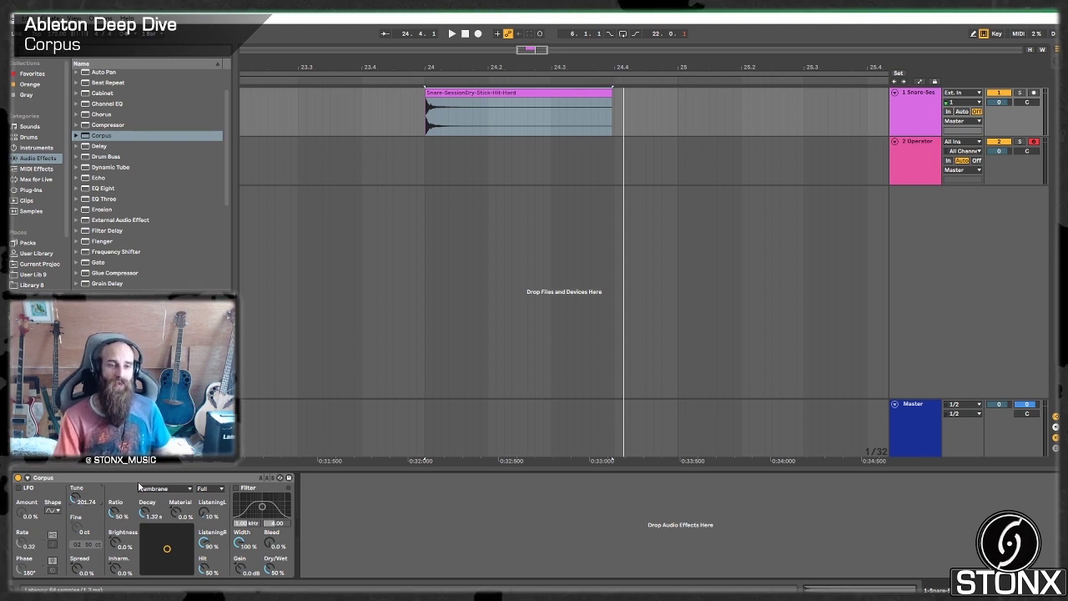
Insert a two-beat MIDI clip on the Operator track at 24.4 and draw a one-beat G3 note from its start
left_click_drag(614, 153, 739, 153)
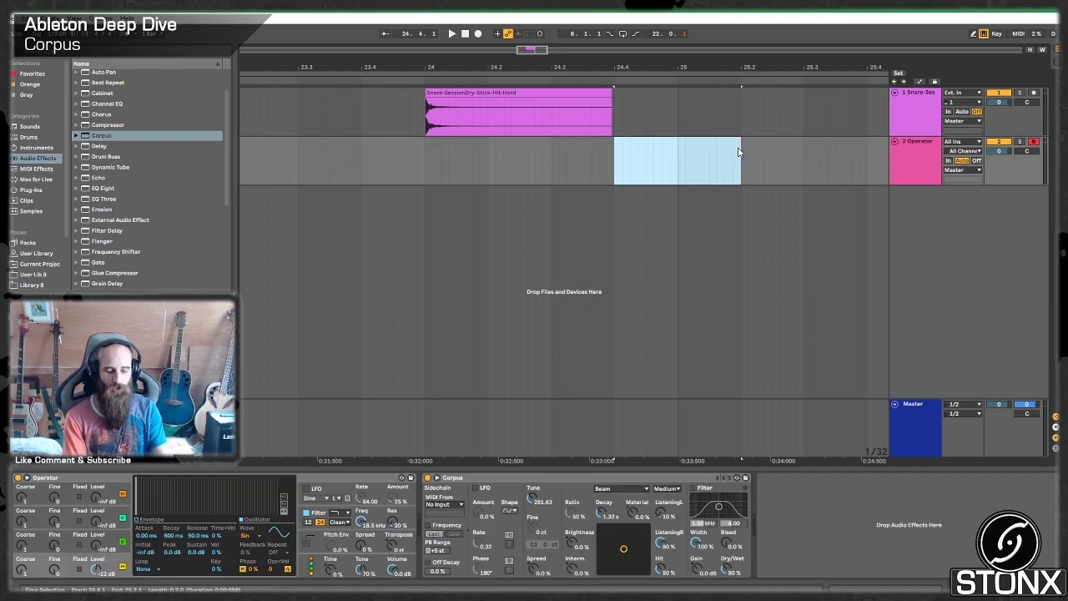
key("ctrl+shift+m")
left_click_drag(489, 470, 488, 167)
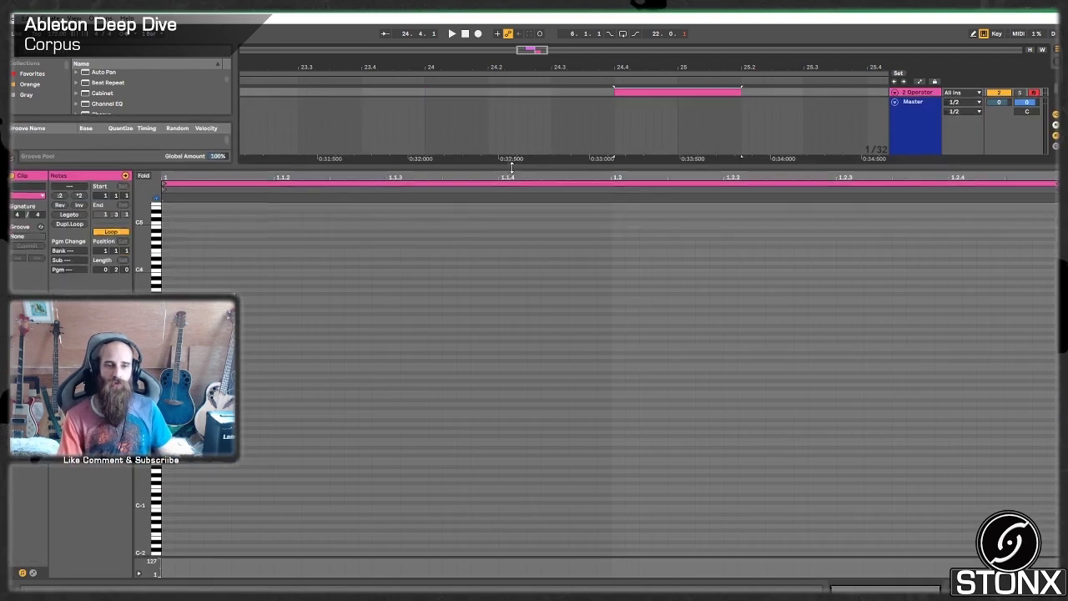
double_click(167, 291)
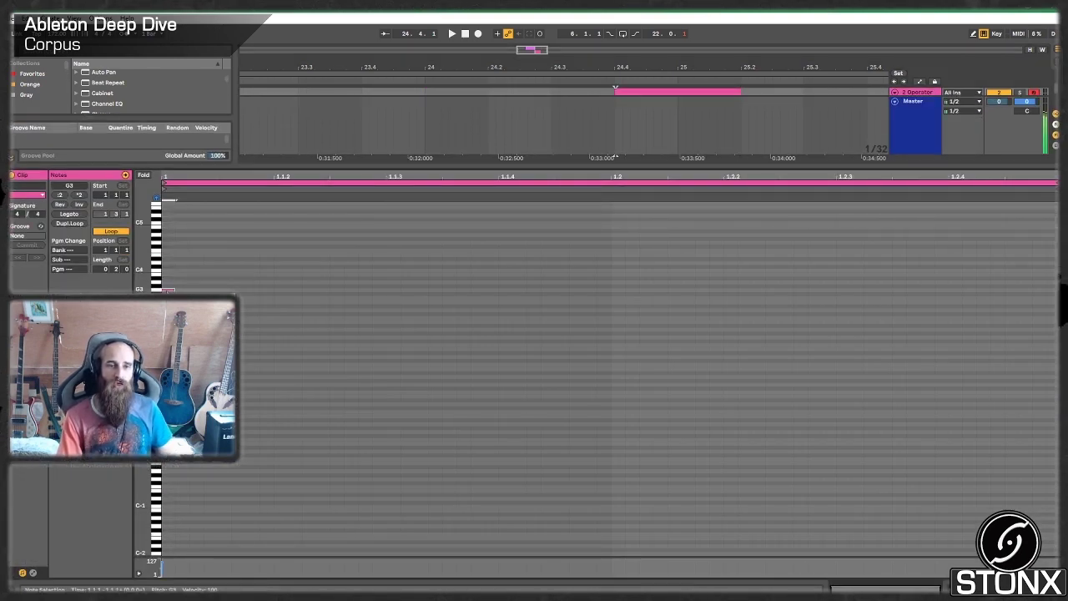
left_click_drag(172, 290, 608, 295)
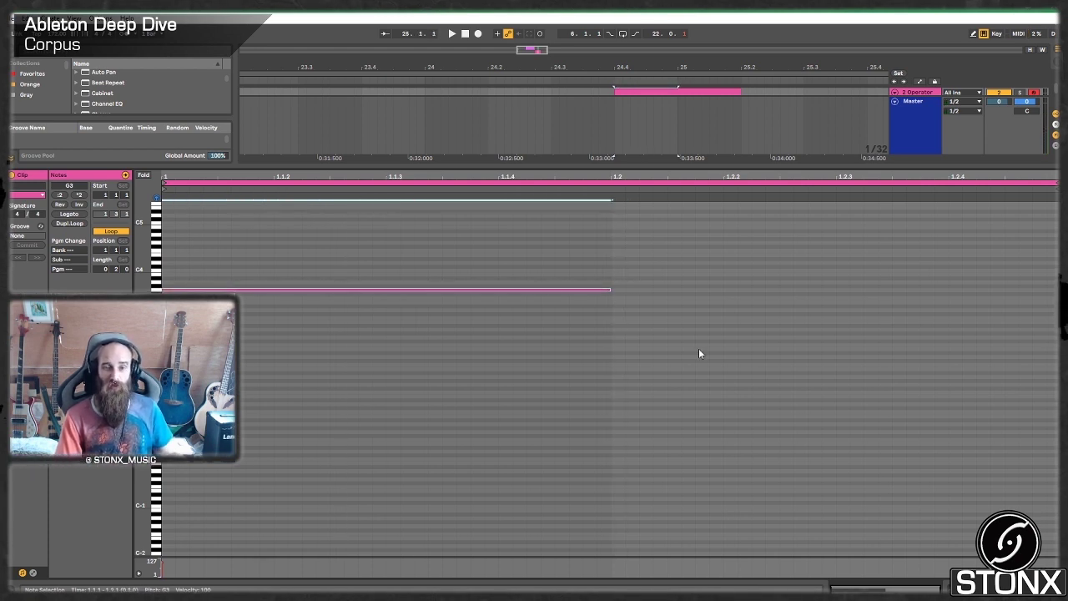
Transpose the Operator clip's note down to D3
key("Down")
key("Down")
key("Down")
key("Down")
key("Down")
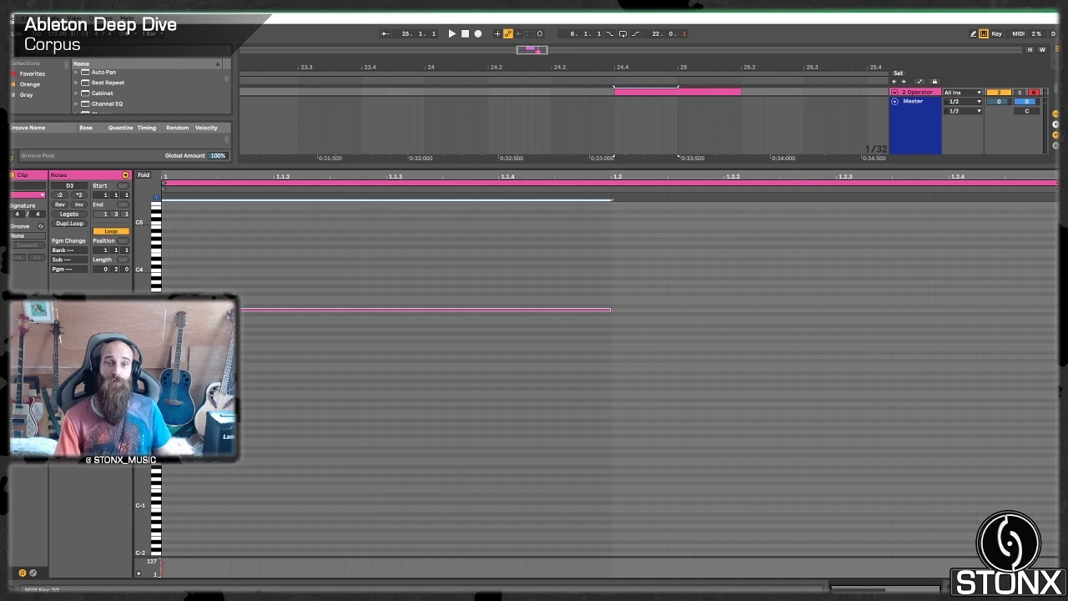
Delete the MIDI clip from the Operator track
left_click_drag(378, 164, 381, 419)
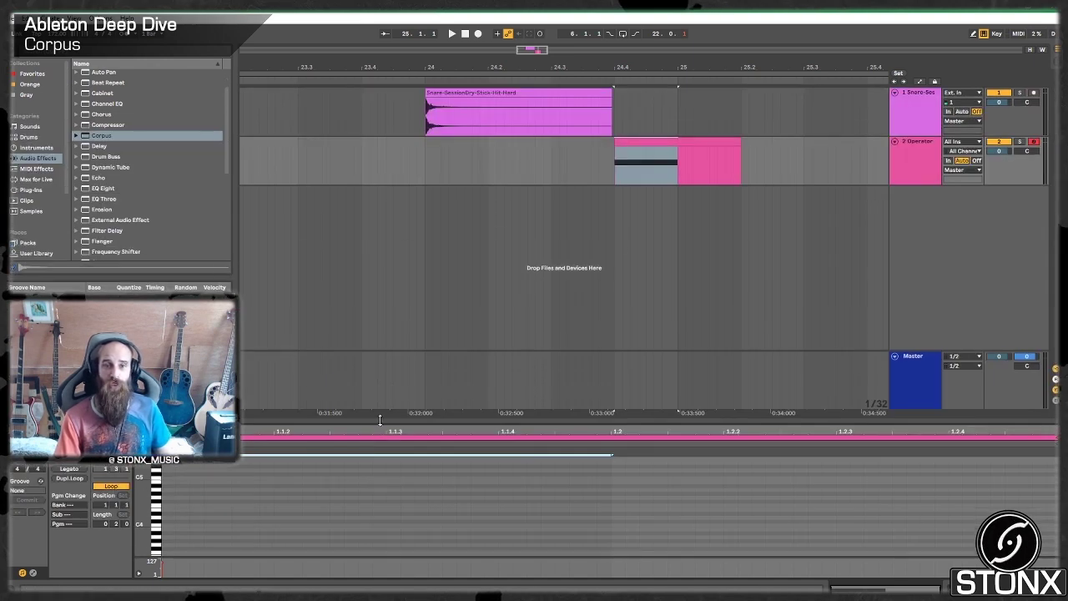
left_click(718, 145)
key("Delete")
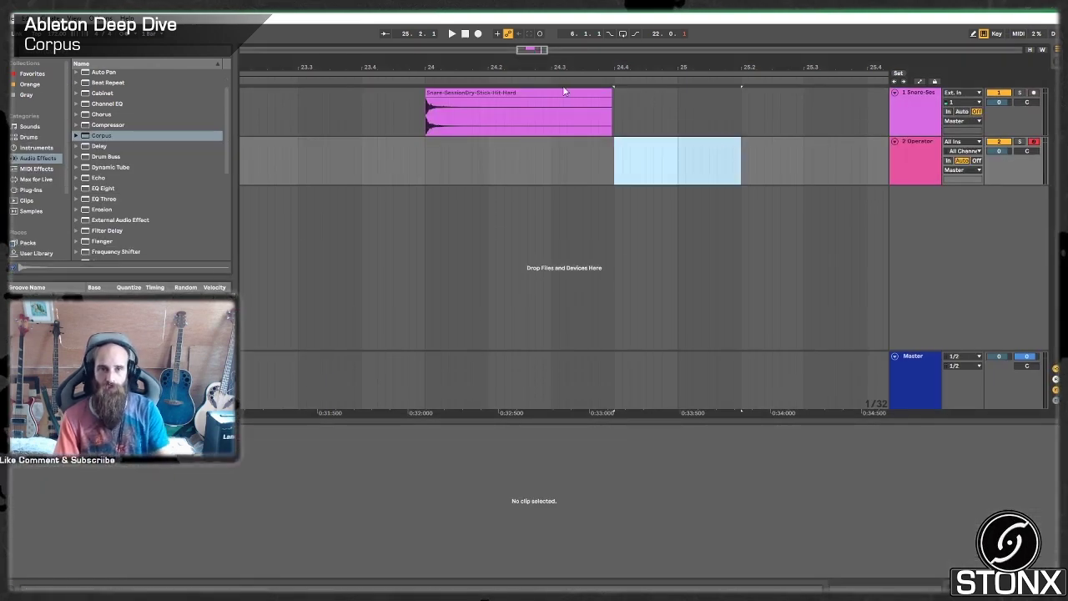
Set the Tune of Corpus on the snare track to 579.31 Hz (D4 -24 ct)
left_click(915, 121)
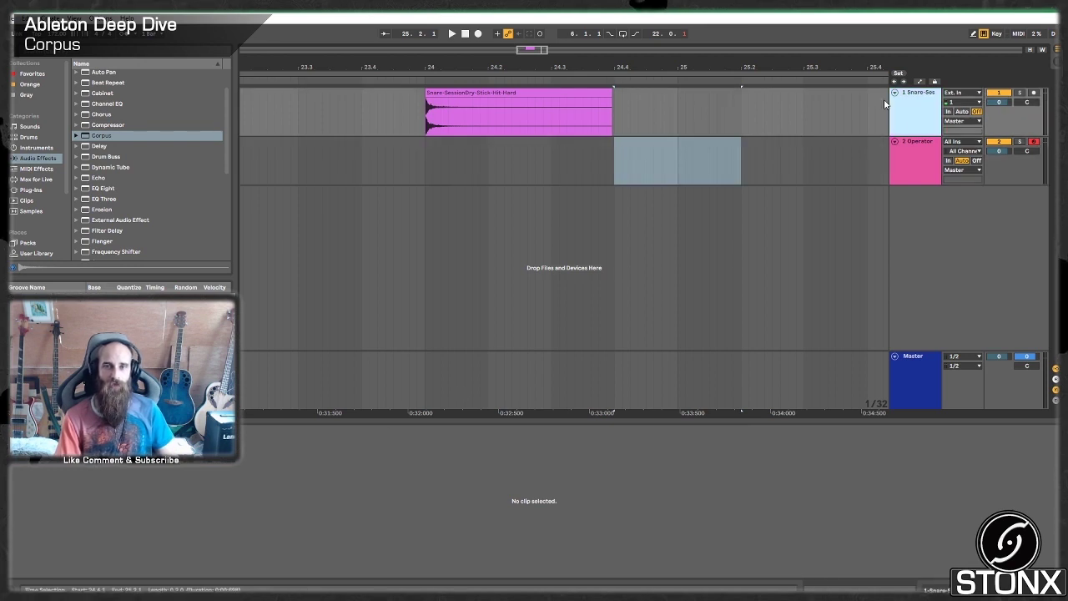
double_click(913, 112)
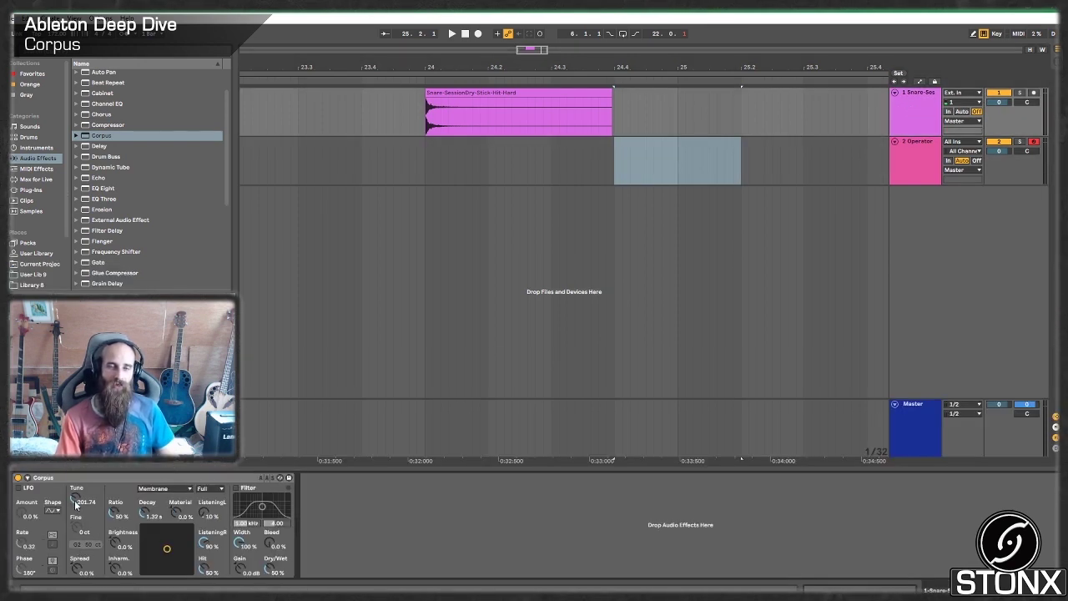
left_click_drag(74, 500, 75, 476)
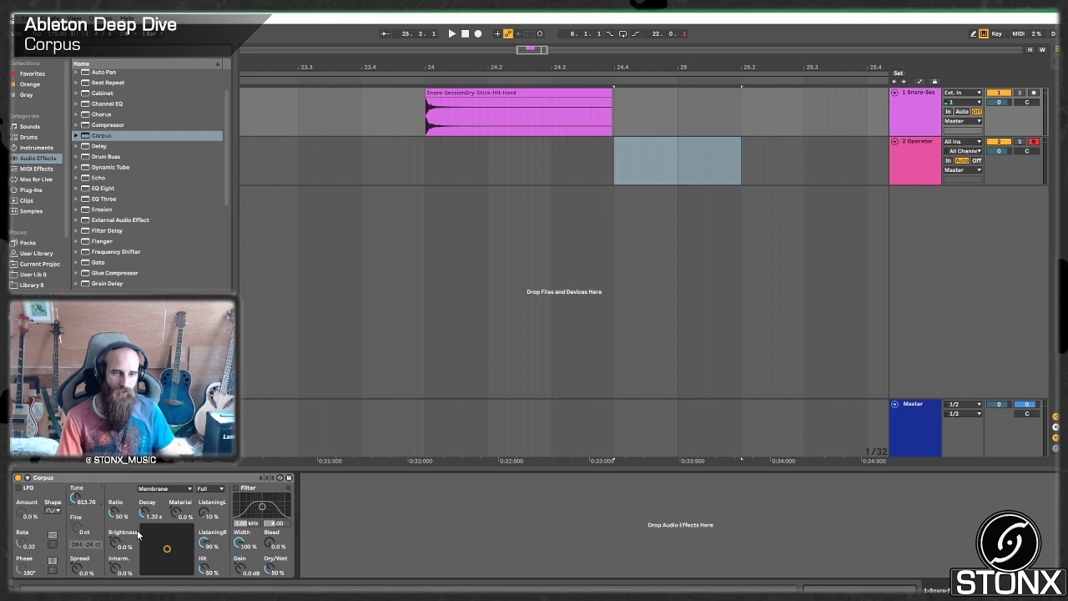
key("Down")
key("Down")
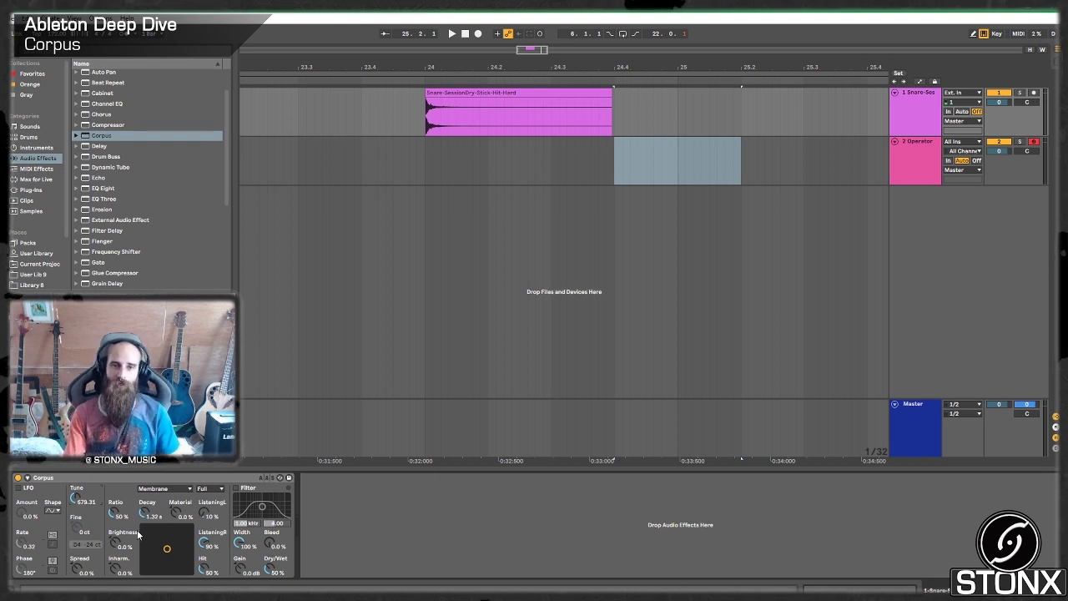
Play the retuned snare clip and set Corpus's Decay to about 147 ms and Material to about 83 %
left_click(468, 90)
left_click(468, 87)
key("space")
key("space")
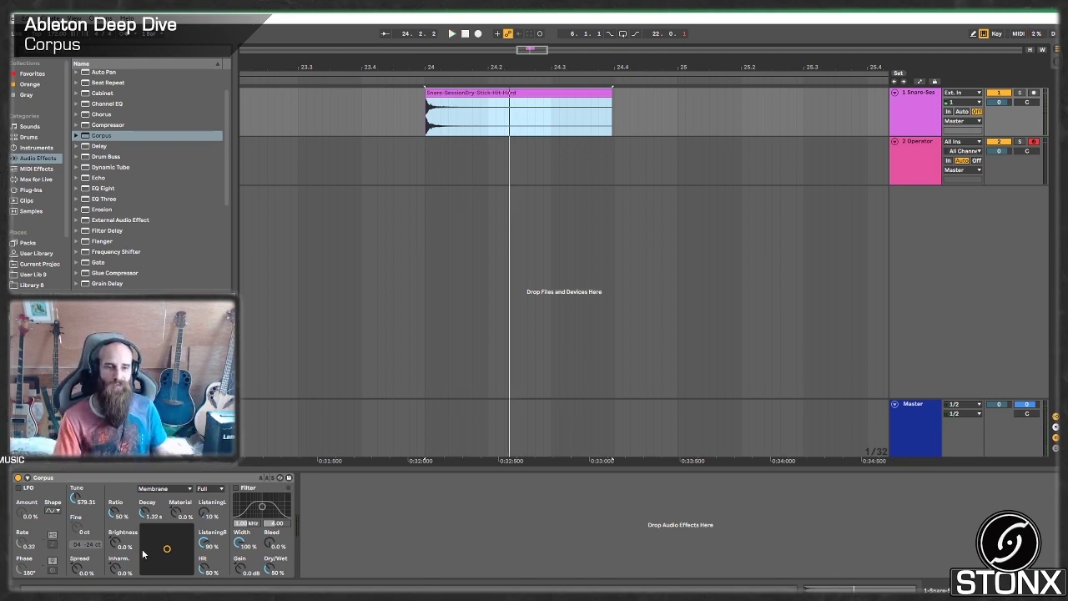
left_click_drag(155, 532, 174, 539)
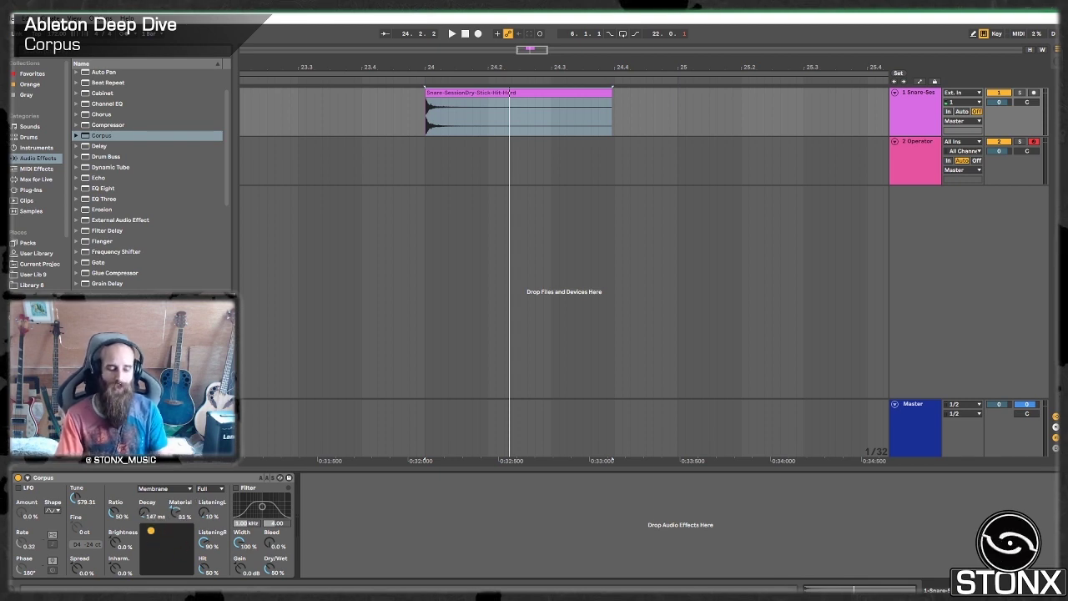
Audition the snare clip and set Corpus's Decay to about 234 ms and Material to about -11 %
key("space")
mouse_move(151, 531)
left_mouse_down()
mouse_move(188, 558)
mouse_move(164, 546)
left_mouse_up()
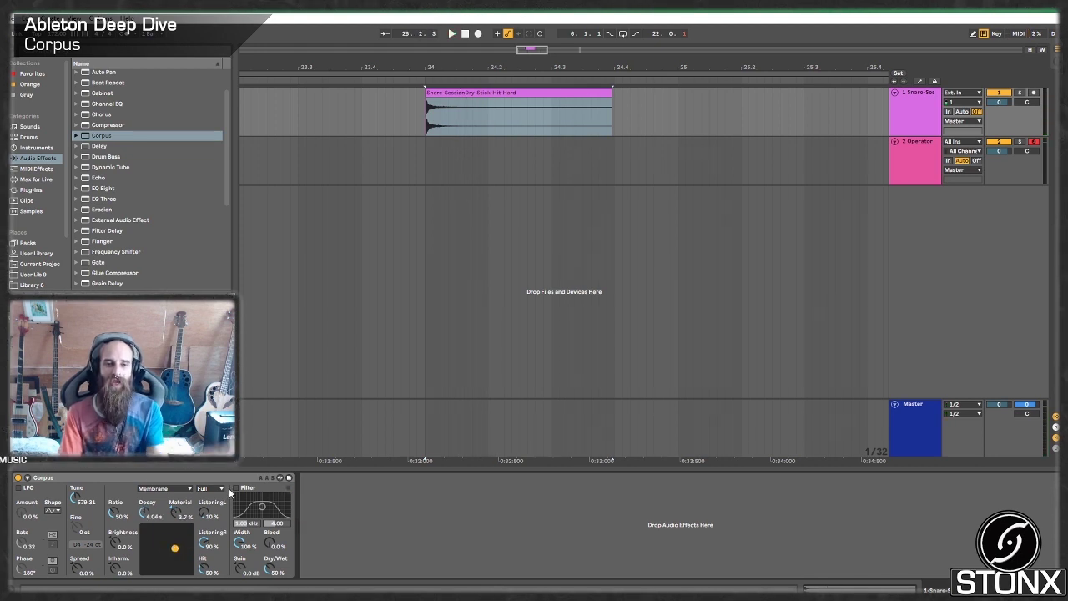
key("space")
mouse_move(172, 549)
left_mouse_down()
mouse_move(190, 553)
mouse_move(177, 528)
mouse_move(154, 551)
left_mouse_up()
key("space")
key("space")
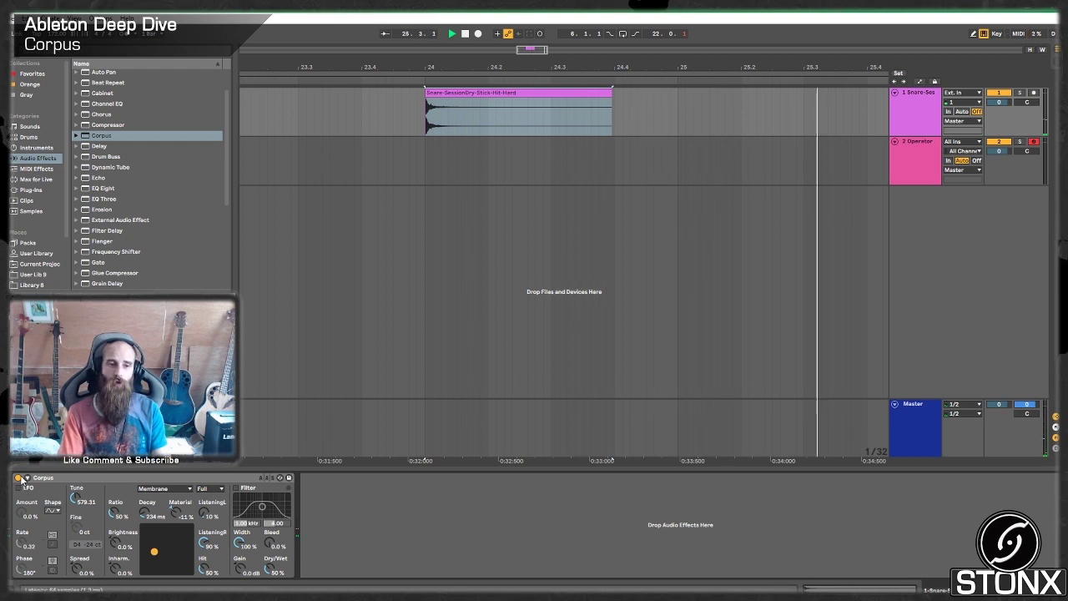
Play the snare clip while bypassing and re-enabling Corpus to compare the dry and processed sound
left_click(18, 478)
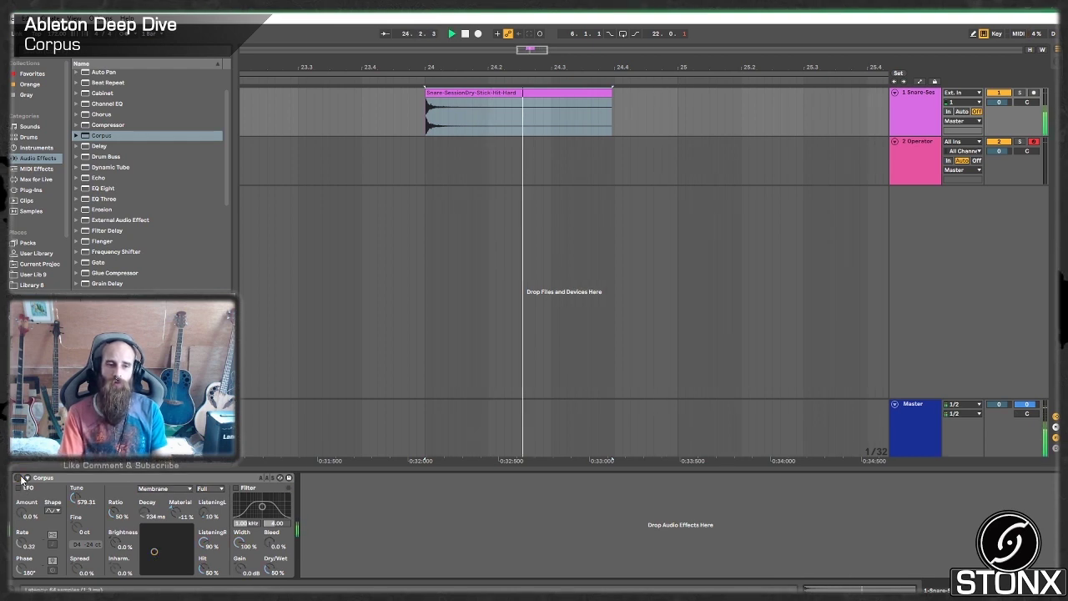
left_click(18, 478)
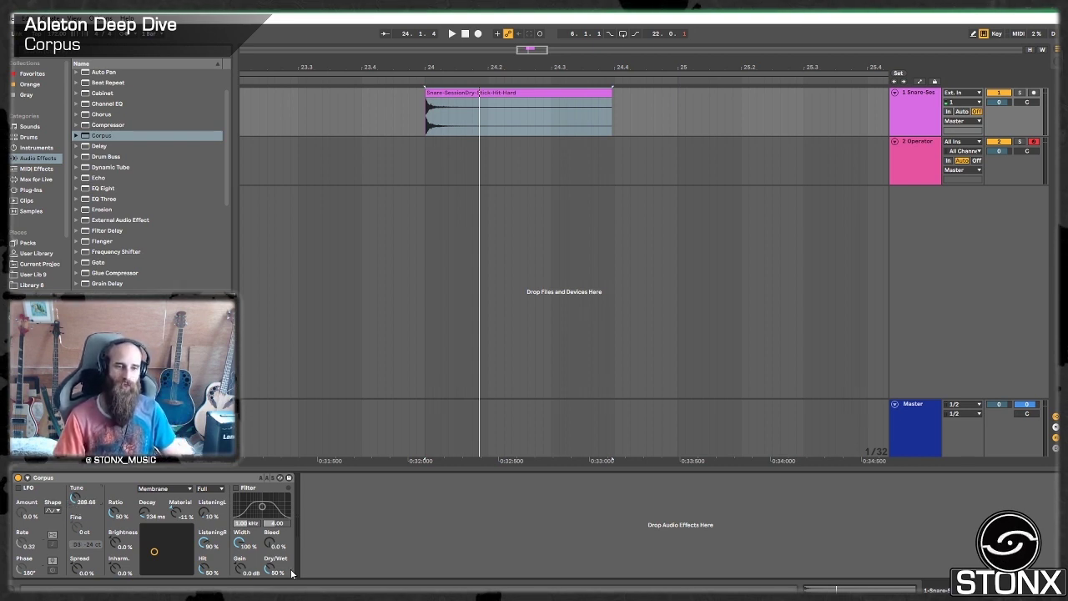
Try Corpus's Tune at 144.83 Hz (D2 -24 ct) and audition the snare clip
key("space")
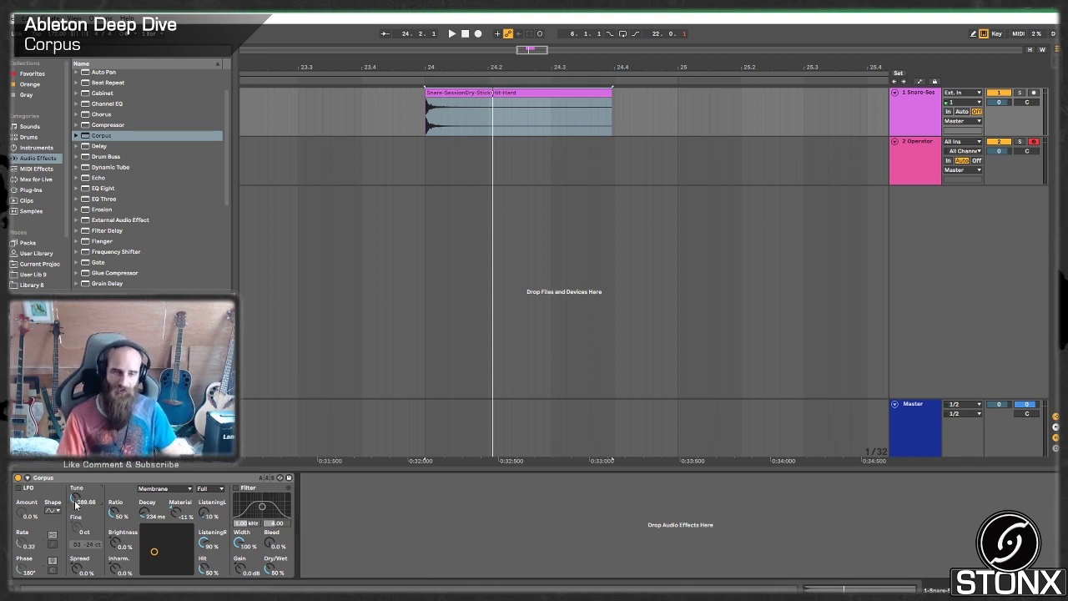
left_click_drag(75, 501, 75, 509)
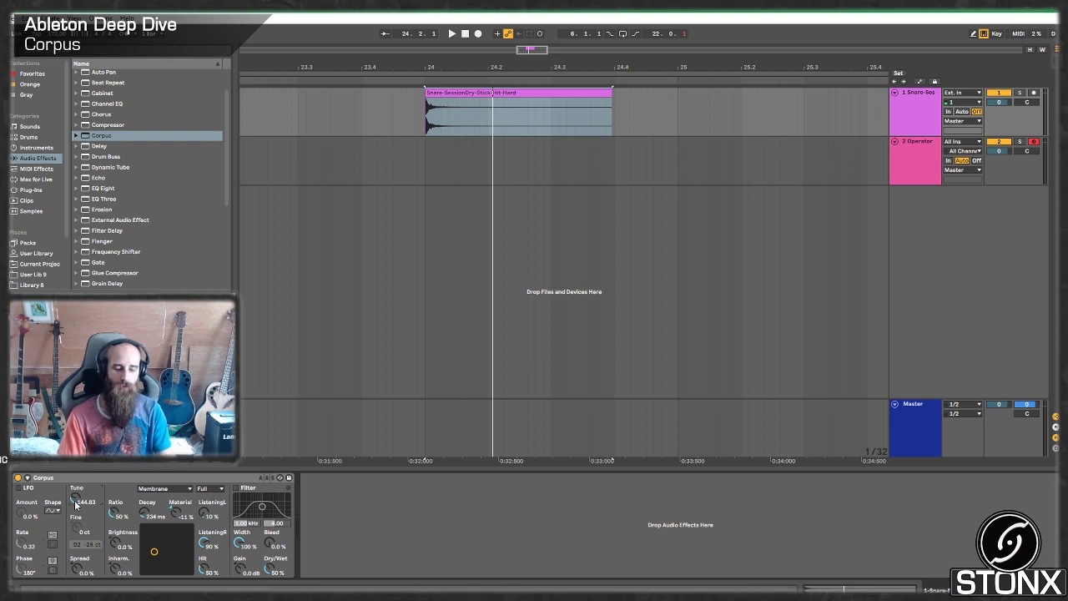
key("space")
key("space")
key("space")
key("space")
key("space")
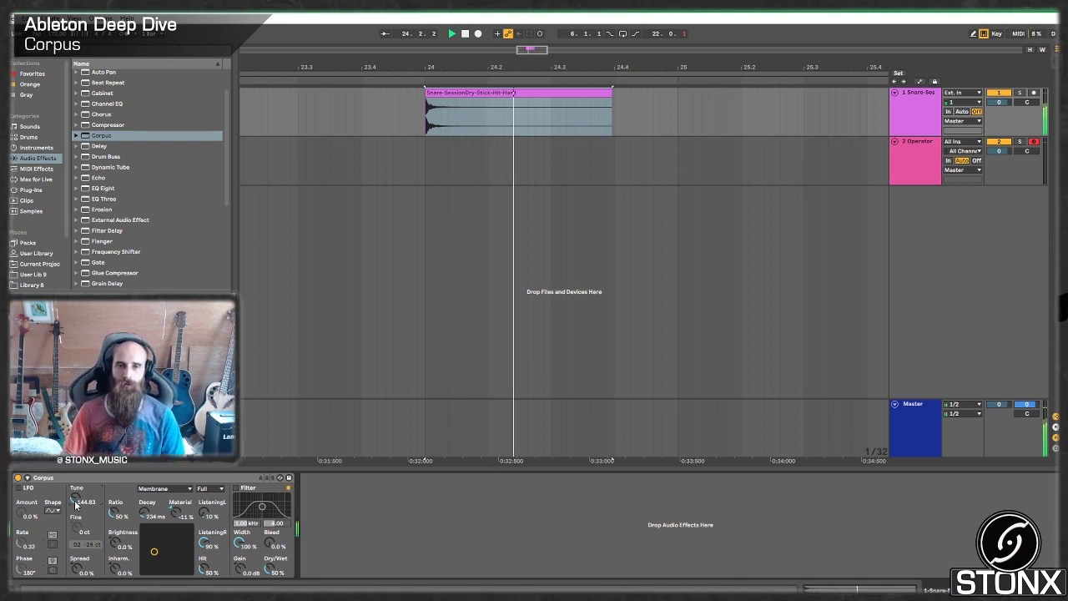
key("space")
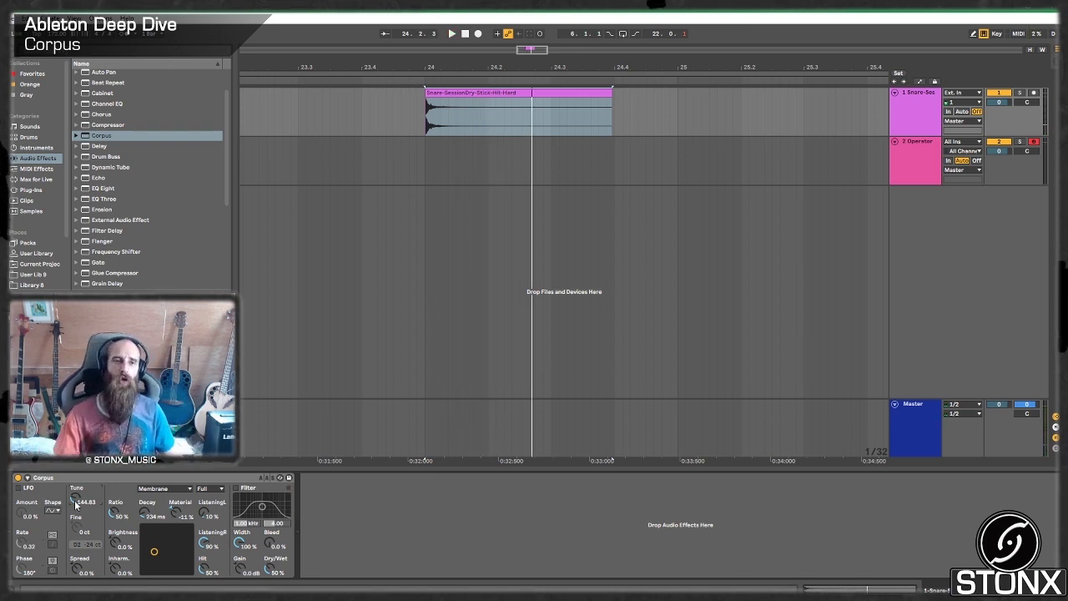
Insert Voxengo SPAN after Corpus on the snare track and compare the snare's spectrum with Corpus bypassed and enabled
left_click(30, 190)
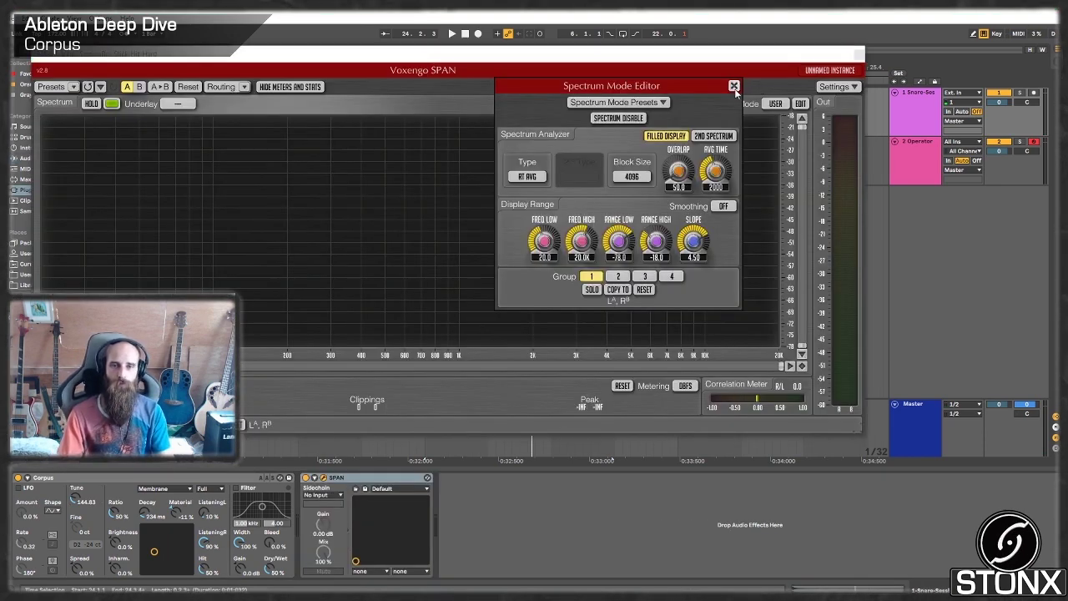
left_click(733, 87)
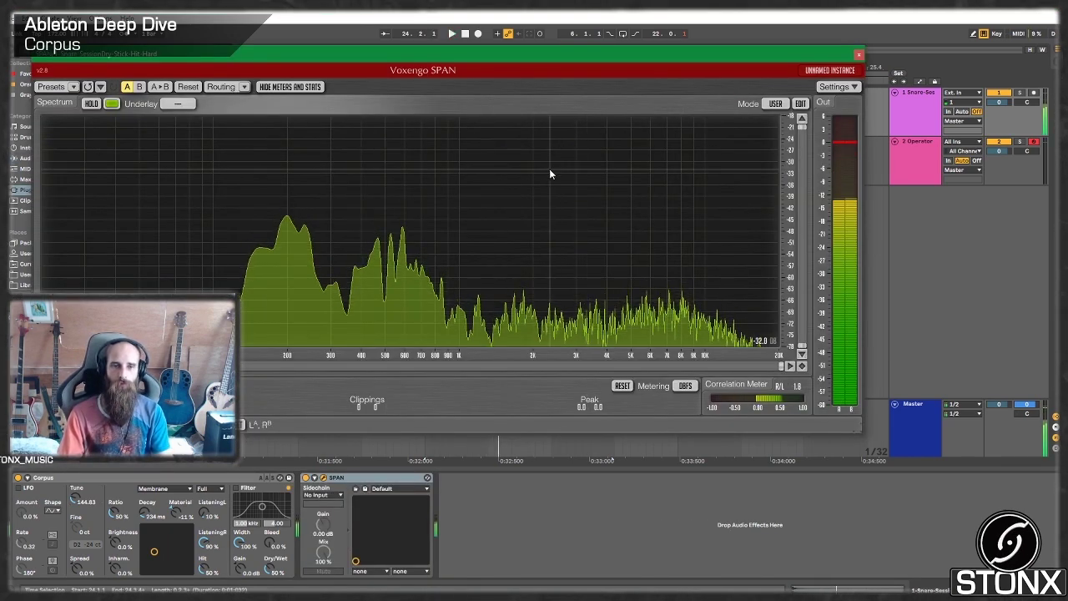
left_click(17, 478)
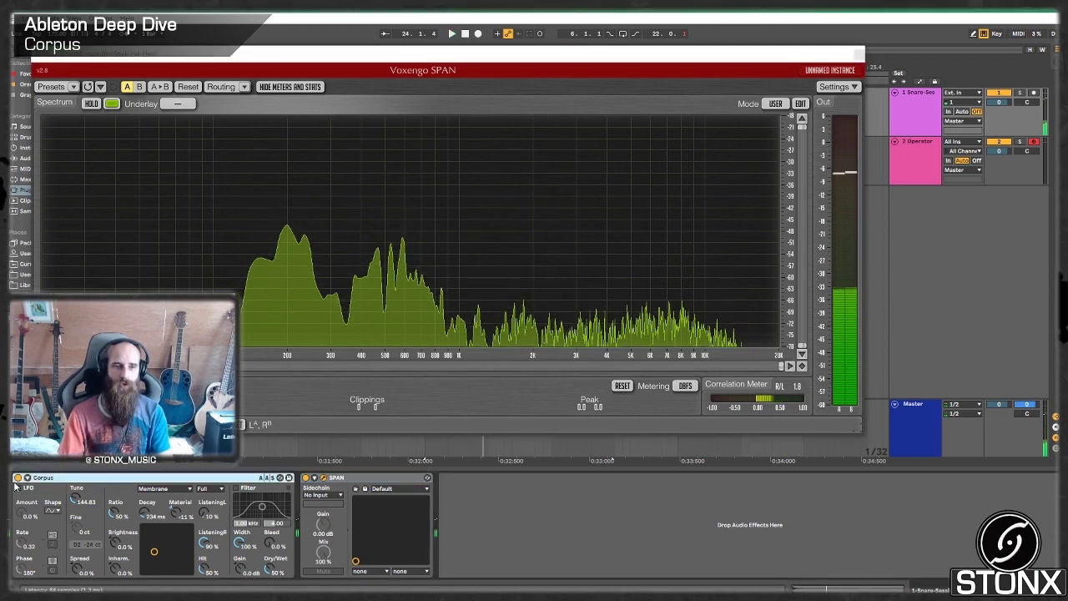
key("space")
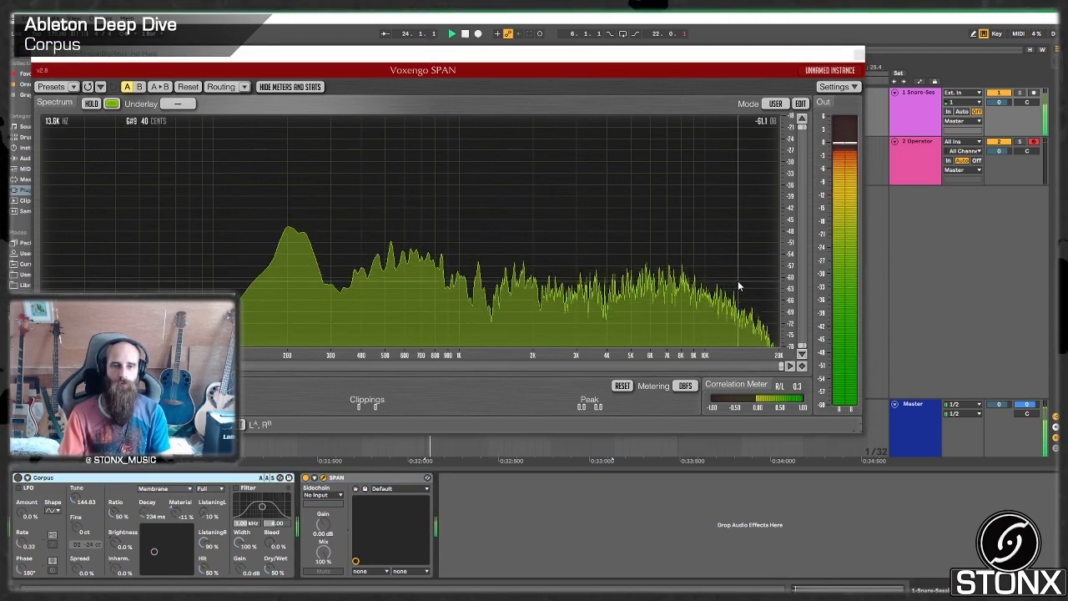
key("space")
key("space")
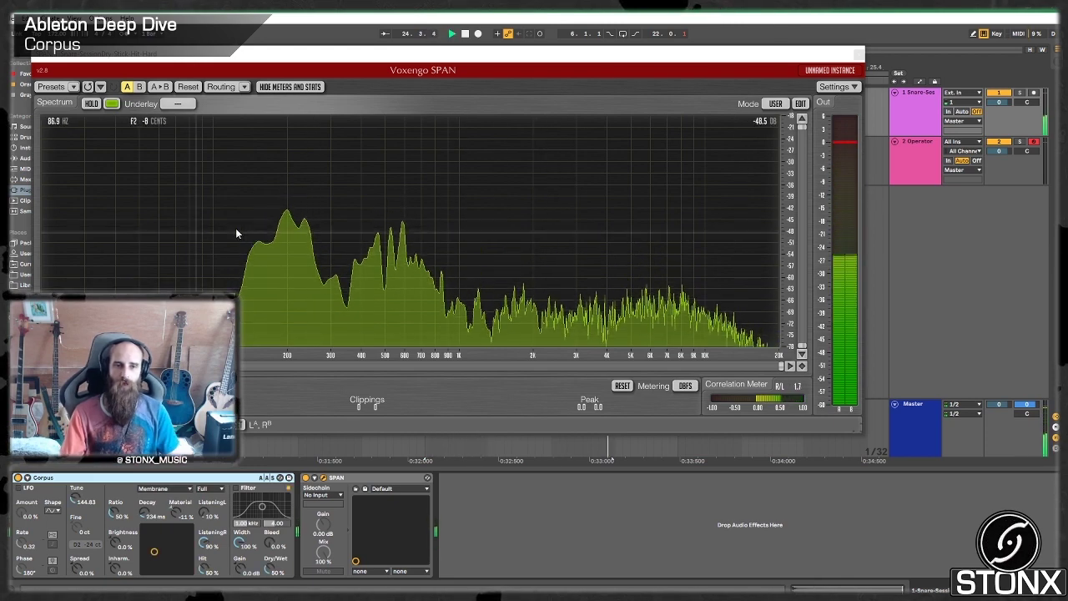
Set Corpus's Tune to 289.66 Hz (D3 -24 ct) and compare the snare's spectrum with Corpus off and on
key("space")
left_click(18, 478)
key("space")
key("space")
key("space")
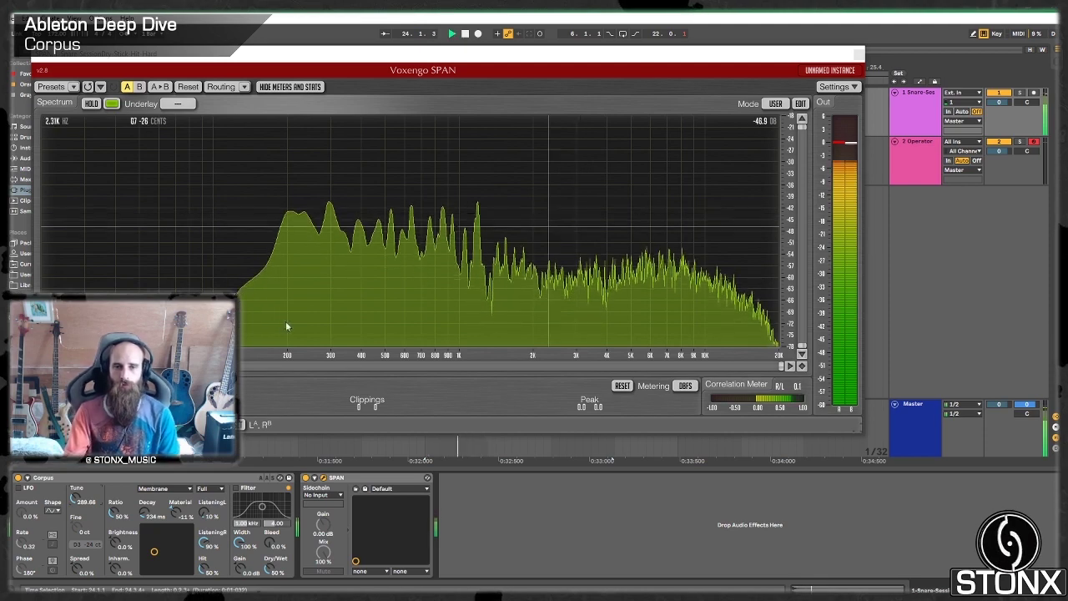
left_click(17, 478)
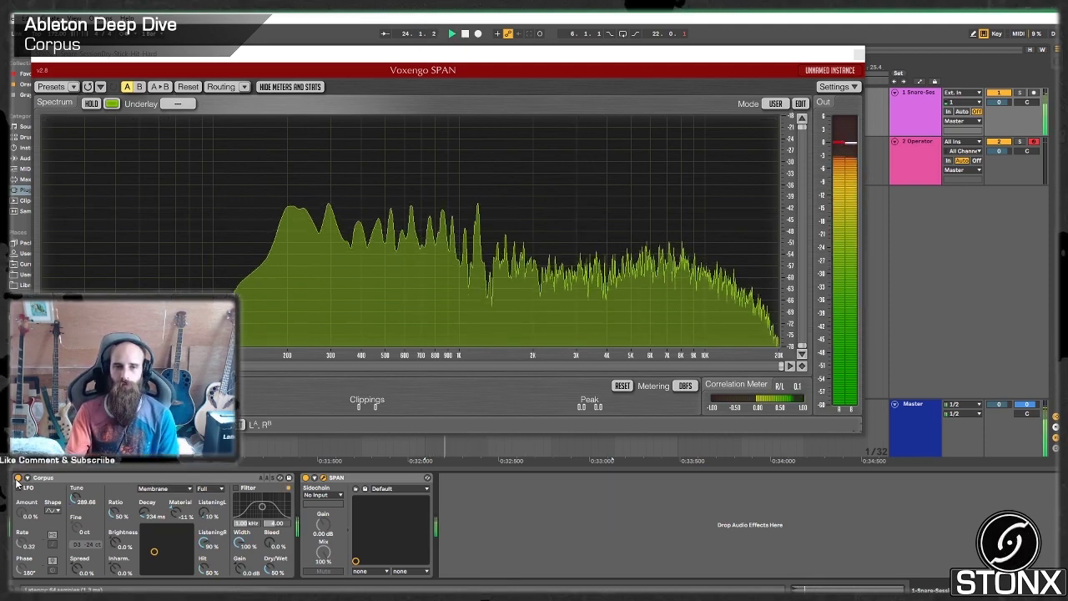
key("space")
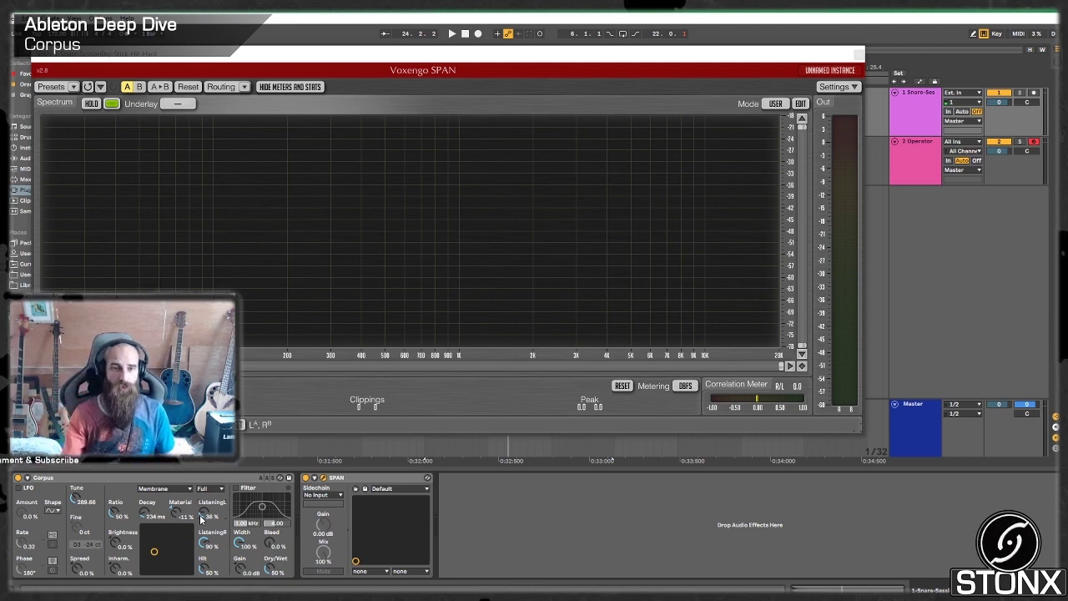
Play the snare while checking SPAN's correlation meter and set Corpus's Listening L to 43 %
key("space")
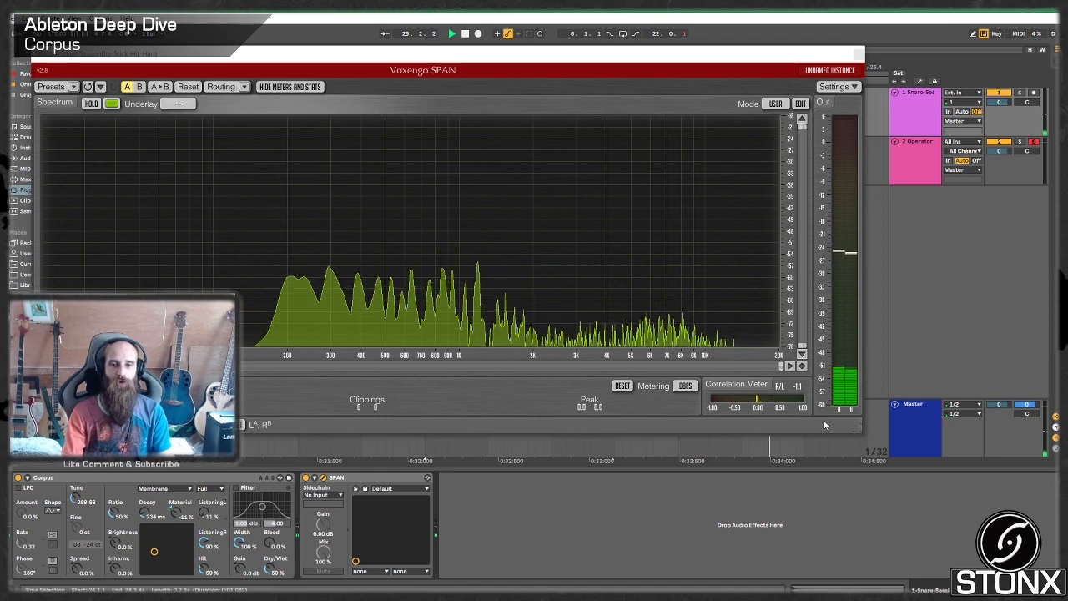
key("space")
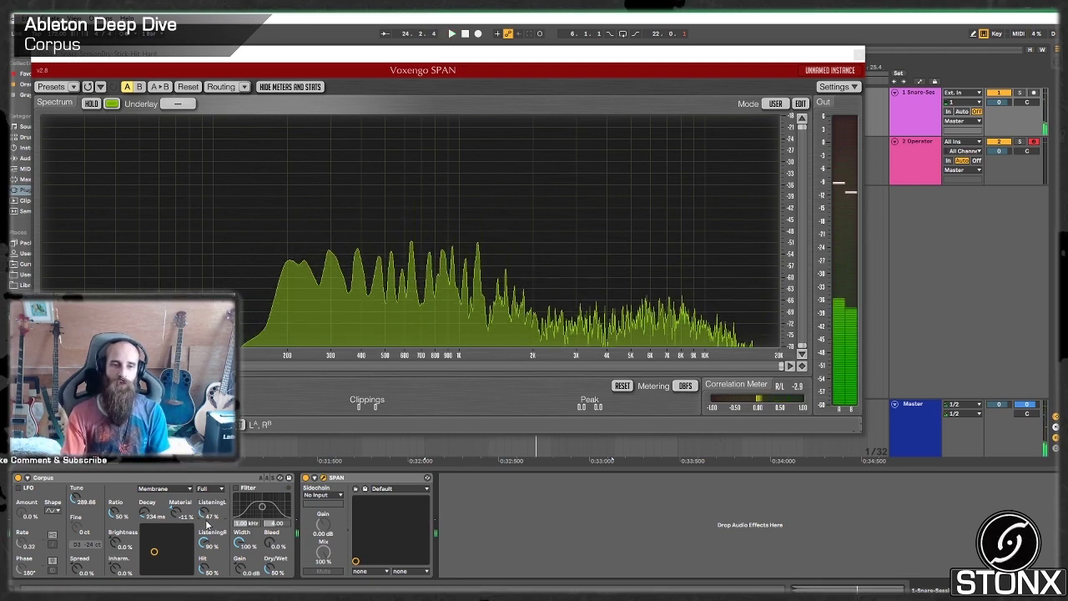
left_click_drag(206, 521, 207, 525)
key("space")
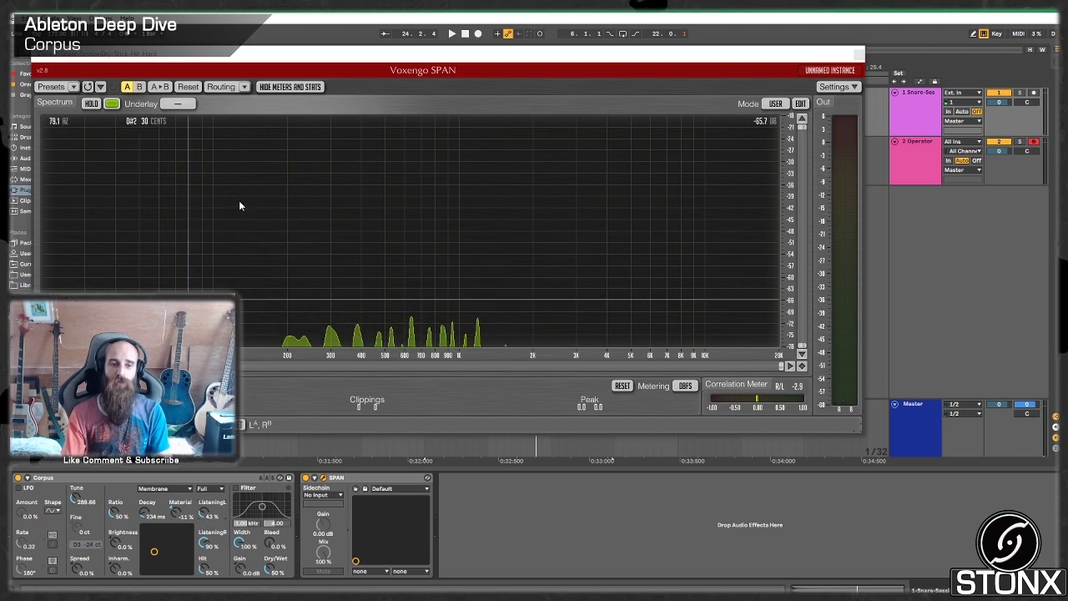
Move the SPAN window aside and insert a Utility between Corpus and SPAN with Bass Mono turned on
left_click_drag(239, 56, 372, 58)
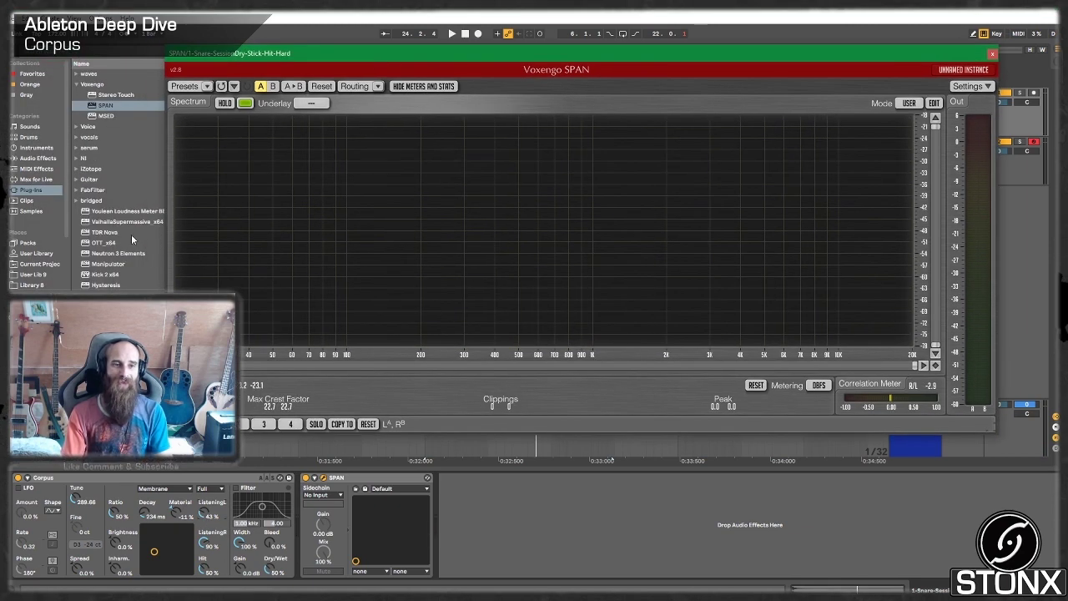
left_click(37, 159)
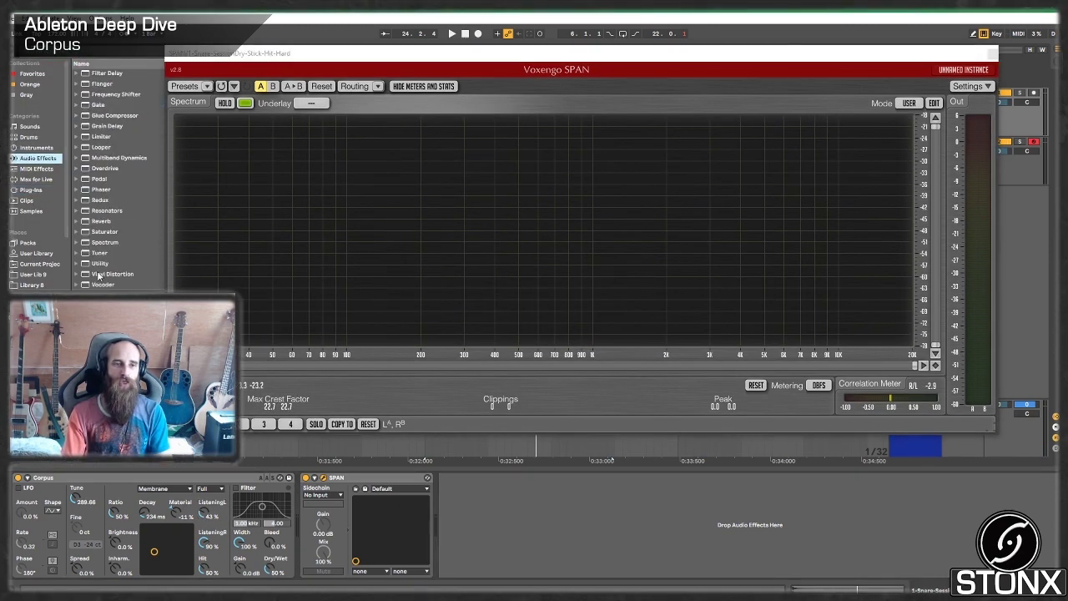
left_click(99, 263)
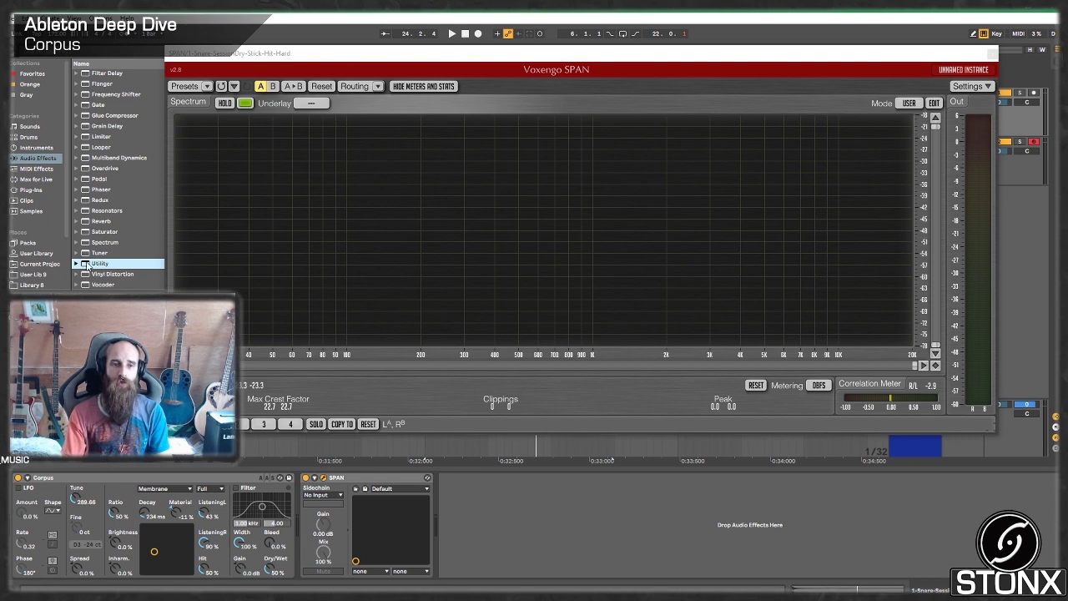
left_click_drag(99, 263, 312, 553)
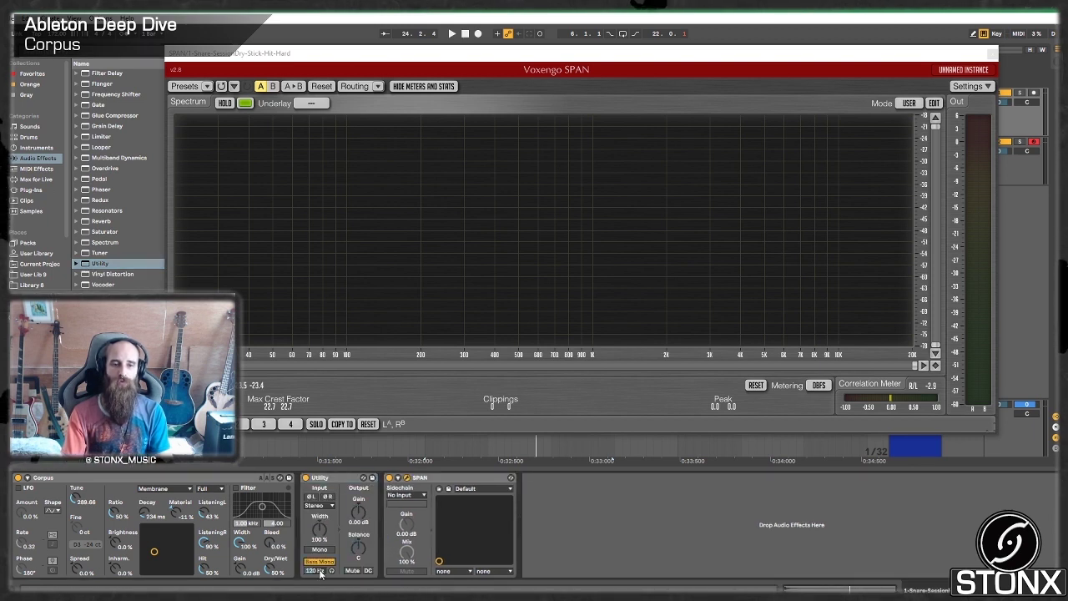
Audition different Bass Mono frequencies in Utility on the snare and set the frequency to 300 Hz
key("space")
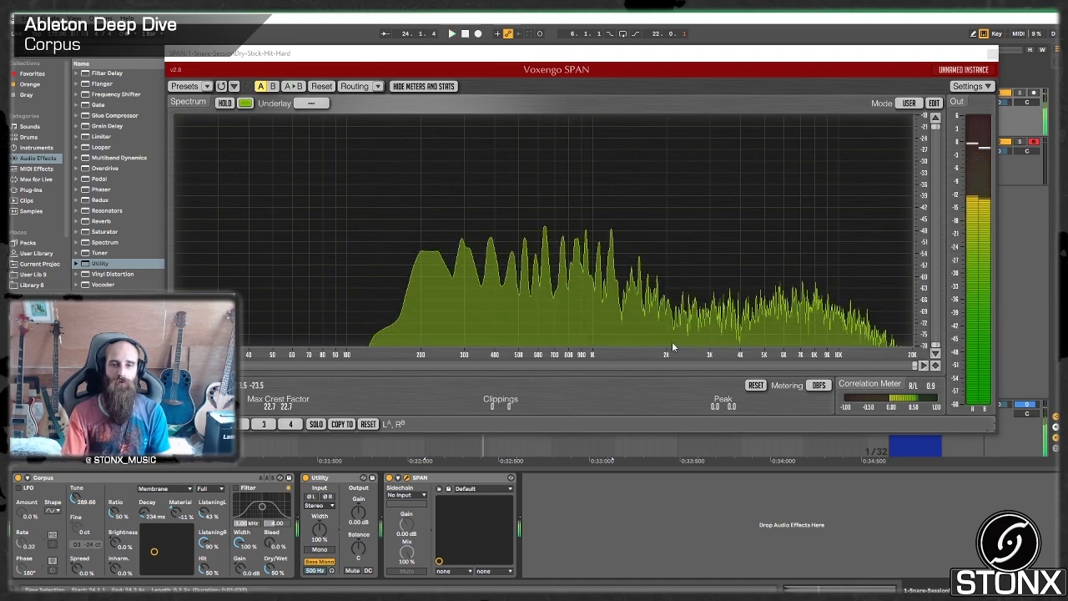
left_click_drag(315, 572, 315, 588)
key("space")
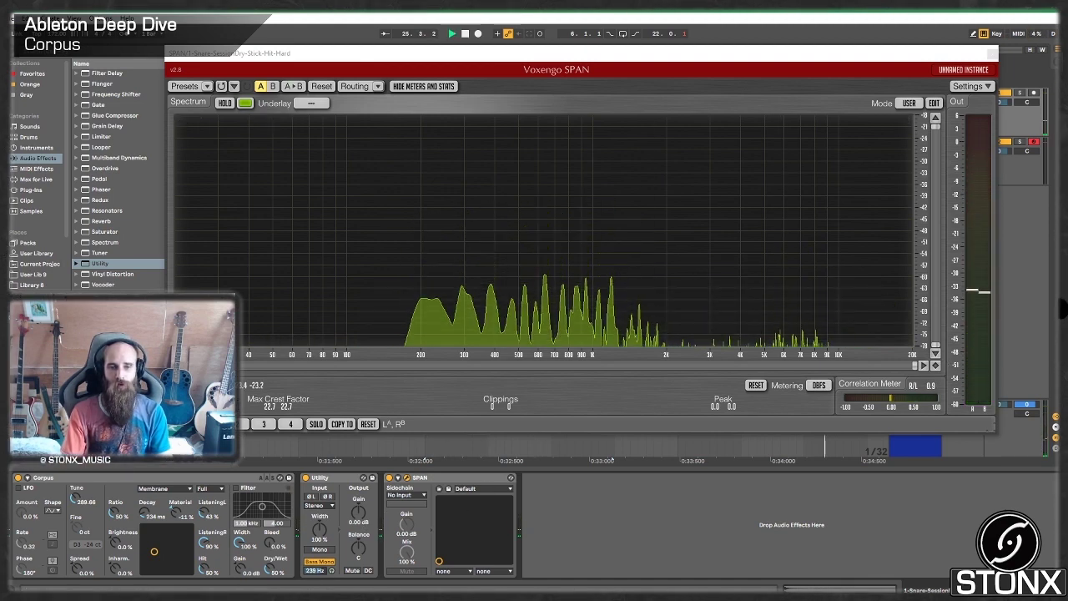
key("space")
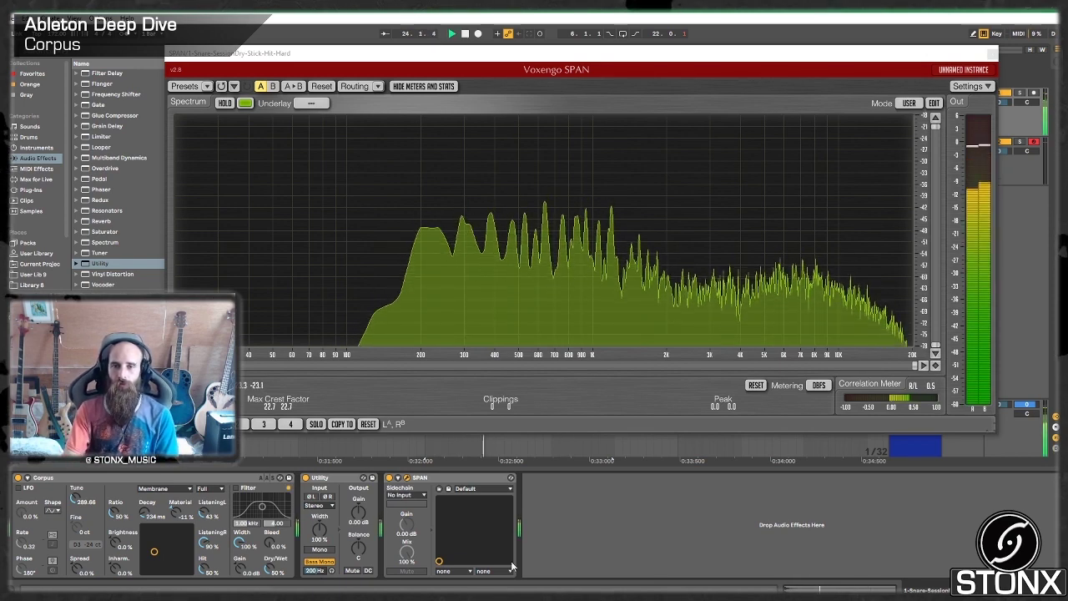
left_click(318, 573)
type("300")
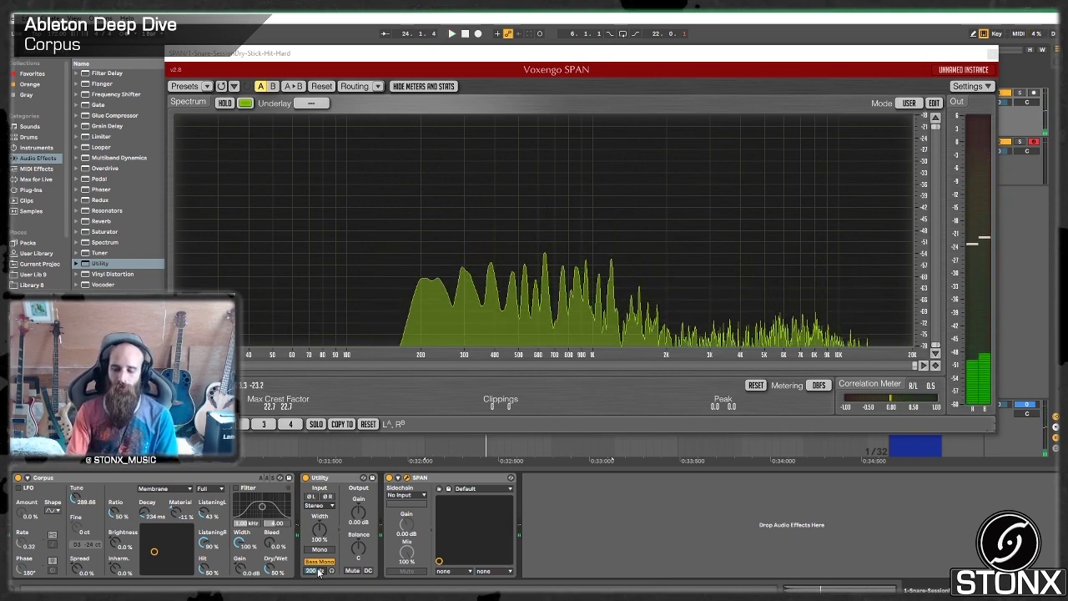
key("Return")
key("space")
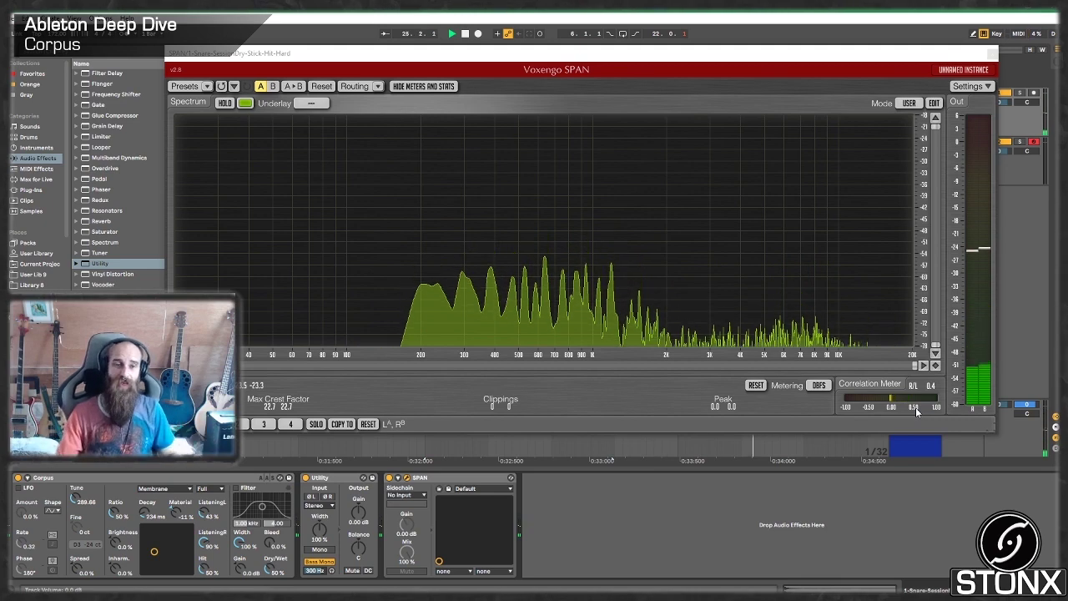
Compare the playing snare with Corpus bypassed and enabled while Utility's Bass Mono is active
left_click(19, 478)
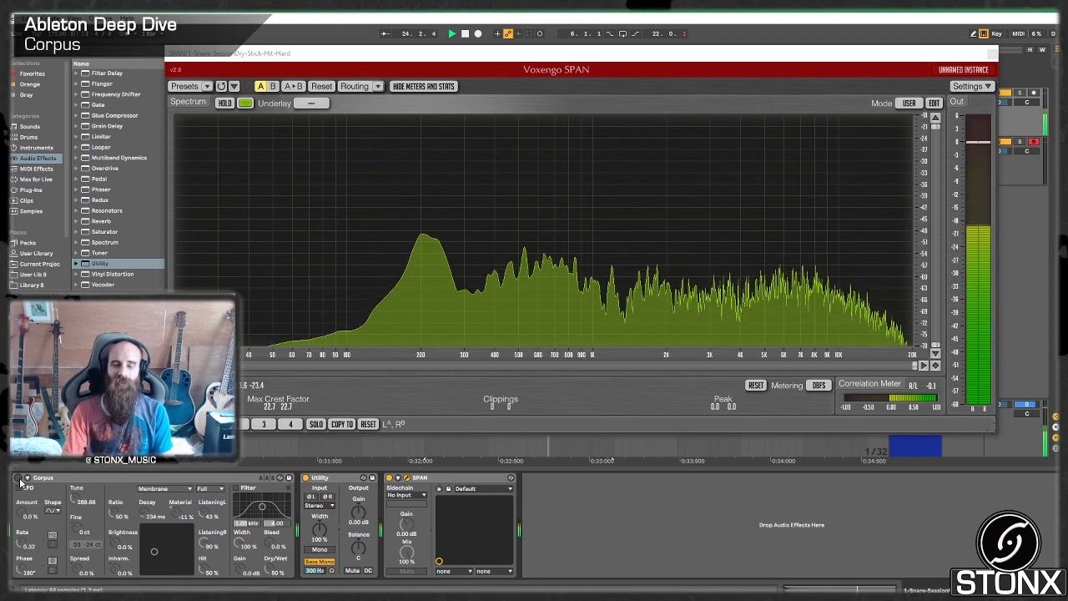
left_click(18, 478)
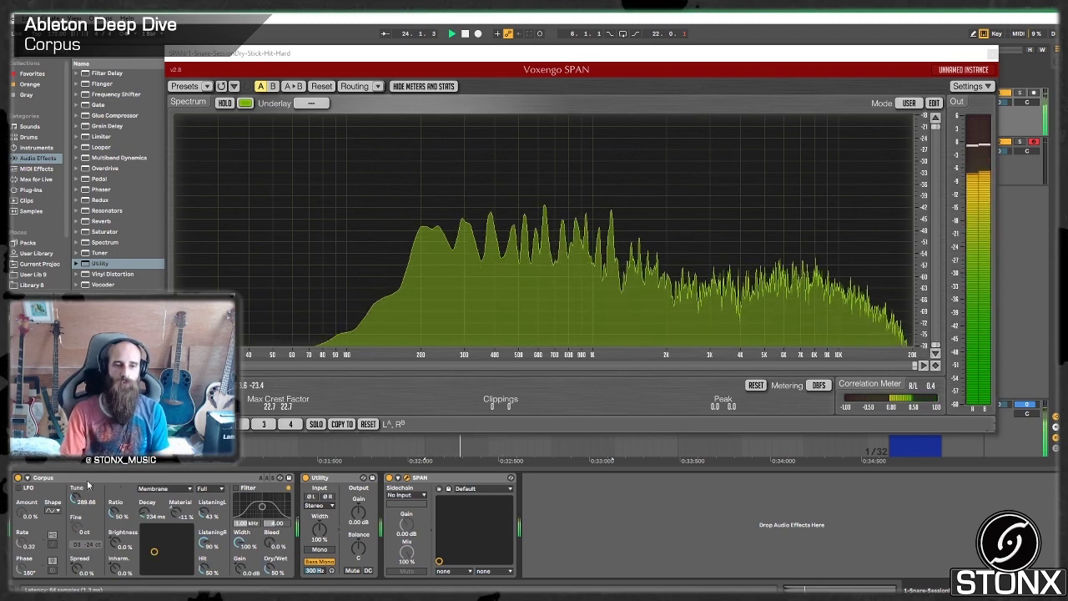
key("space")
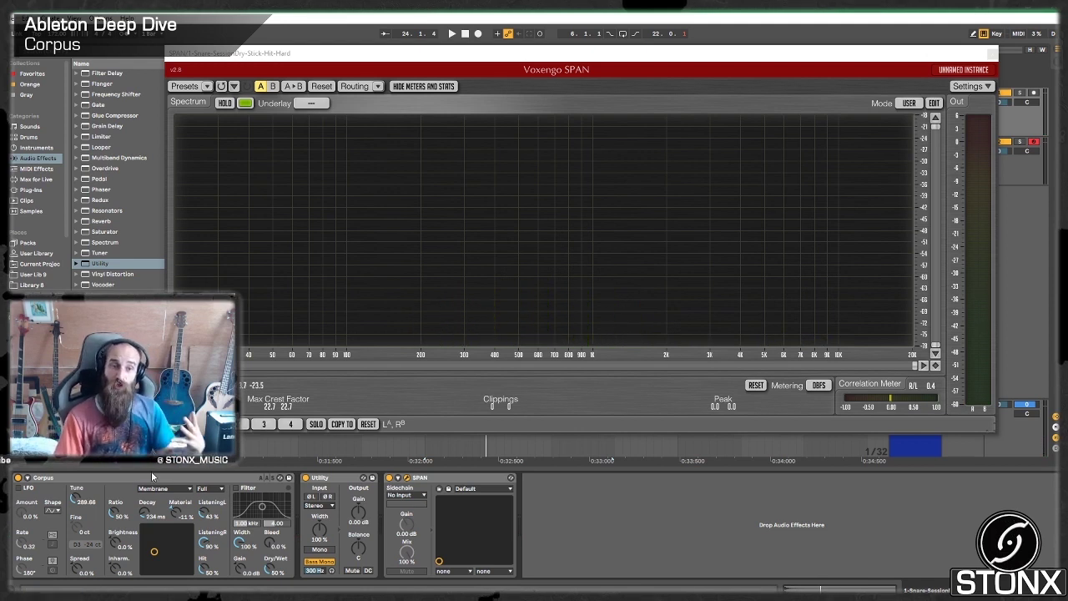
Insert a second Corpus between Utility and SPAN and set its resonator type to Pipe
scroll(114, 148, "up", 3)
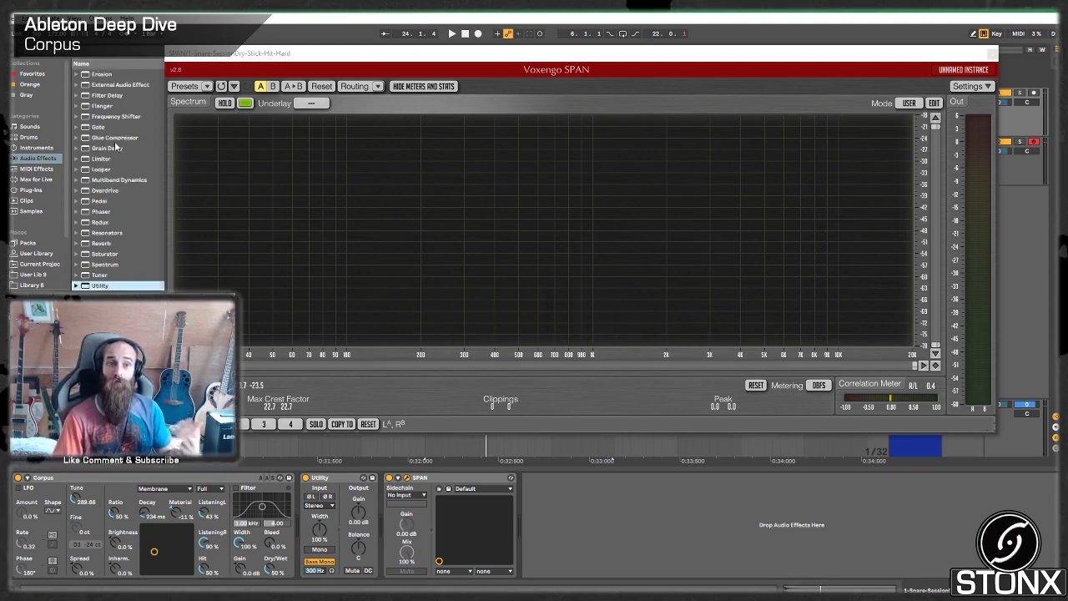
left_click_drag(98, 113, 394, 527)
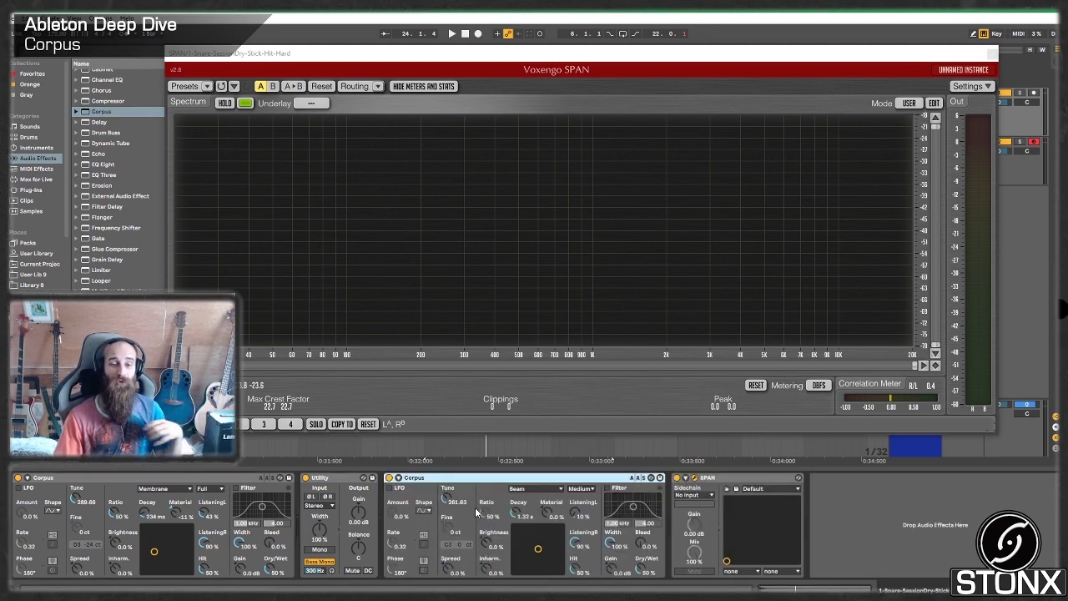
left_click(534, 488)
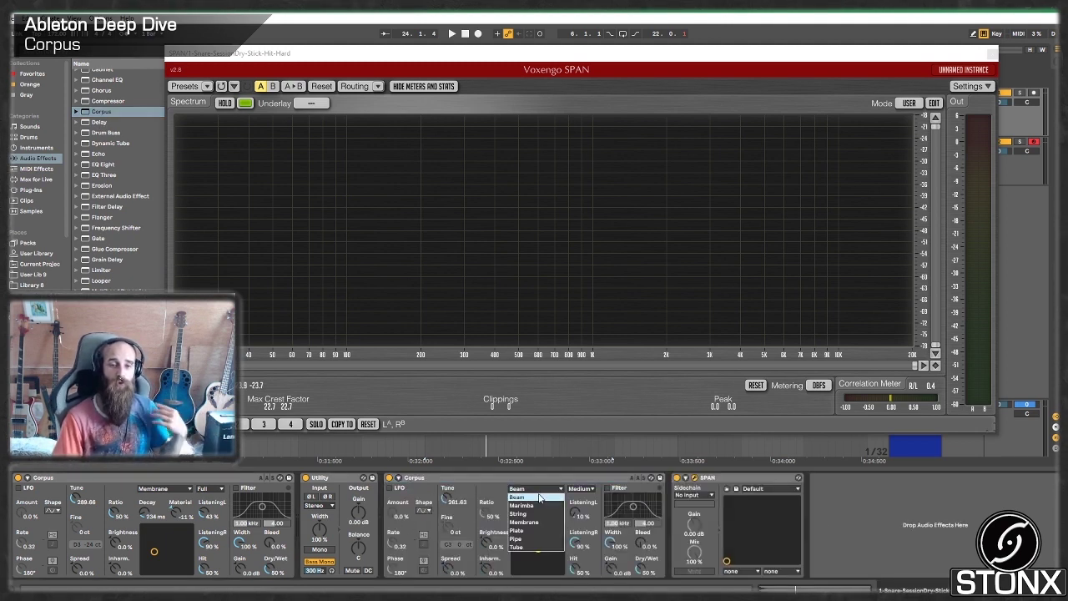
left_click(518, 538)
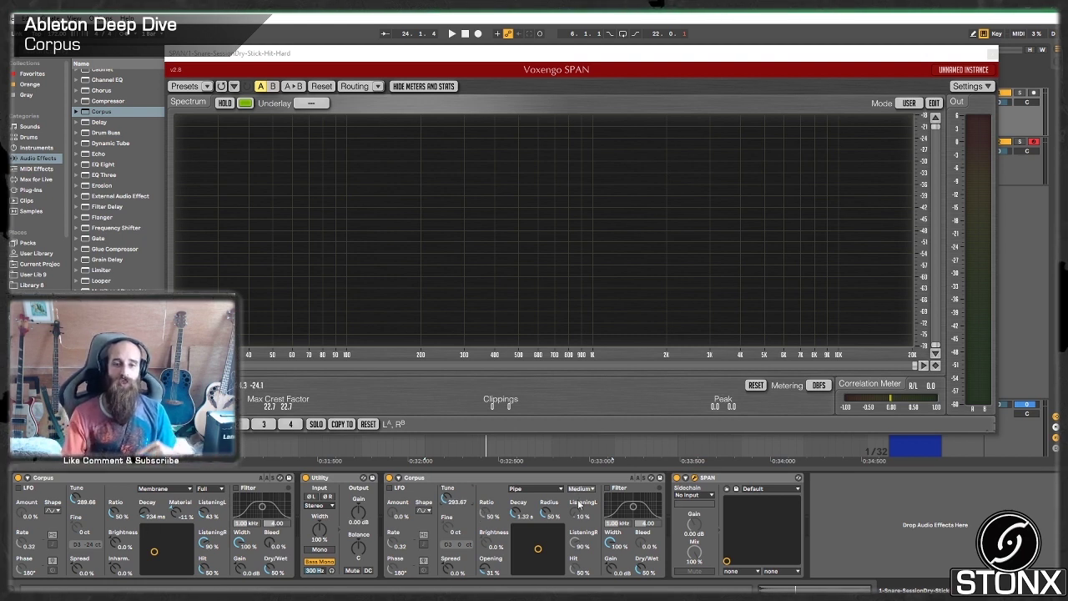
With the snare playing, shape the Pipe resonator in the second Corpus to 343 ms decay, 19% radius and 9.5% opening
key("space")
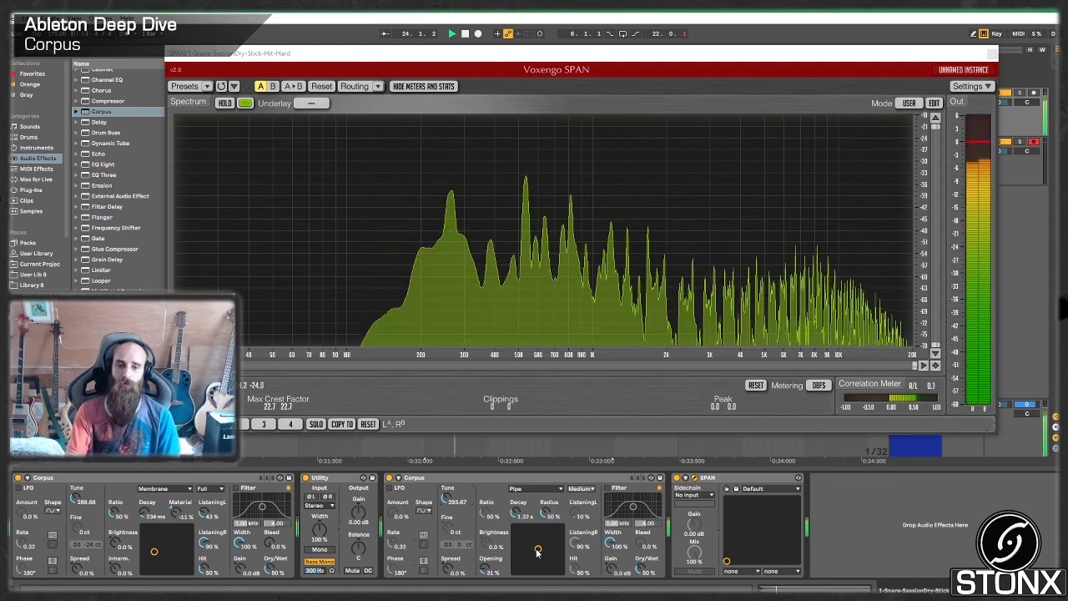
left_click_drag(538, 551, 523, 545)
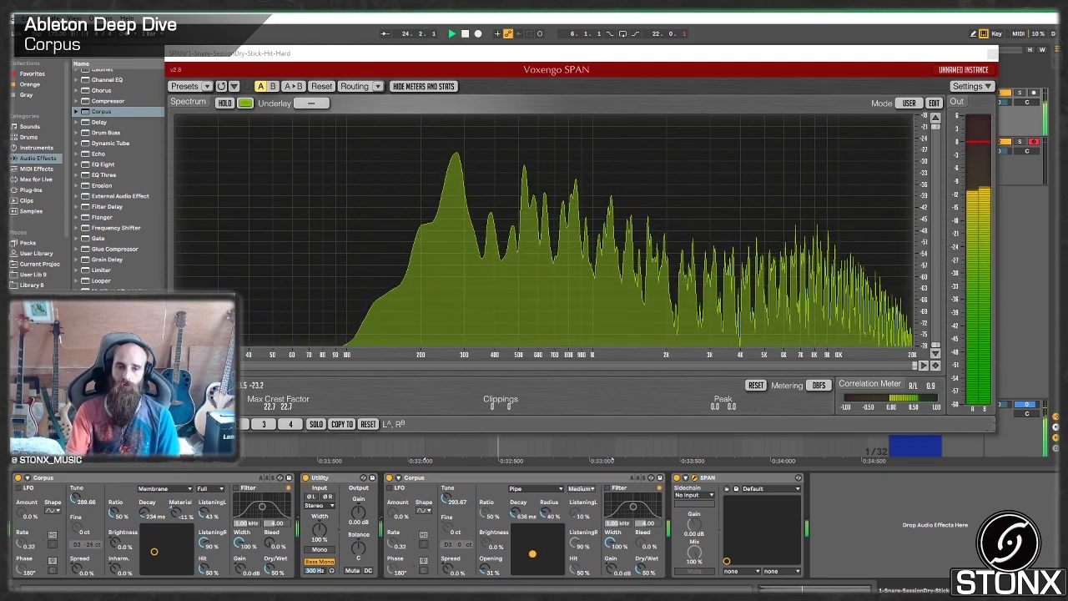
left_click_drag(533, 553, 532, 556)
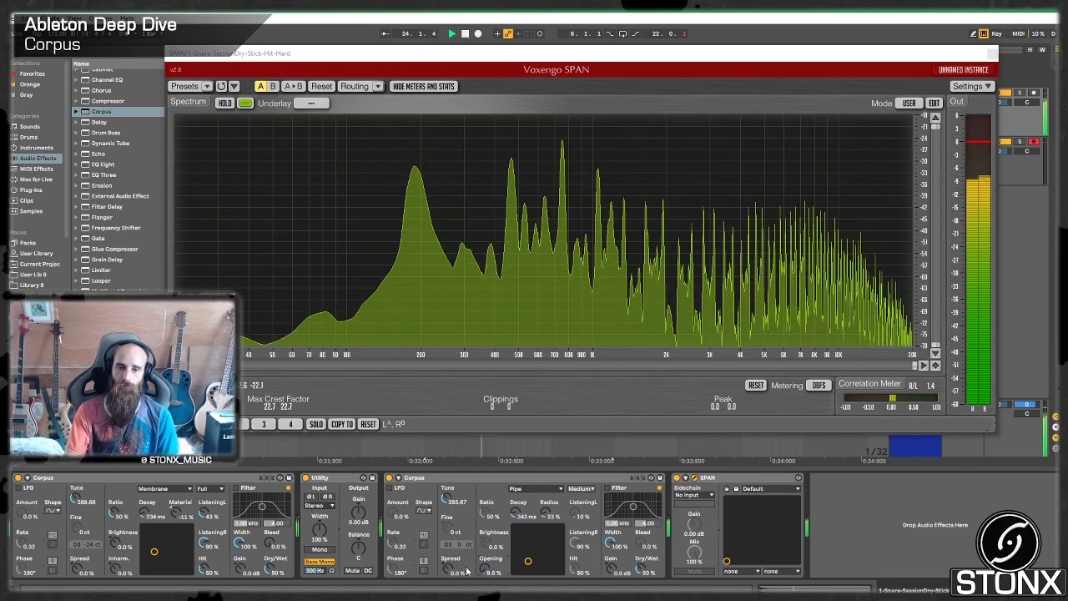
left_click_drag(463, 570, 463, 588)
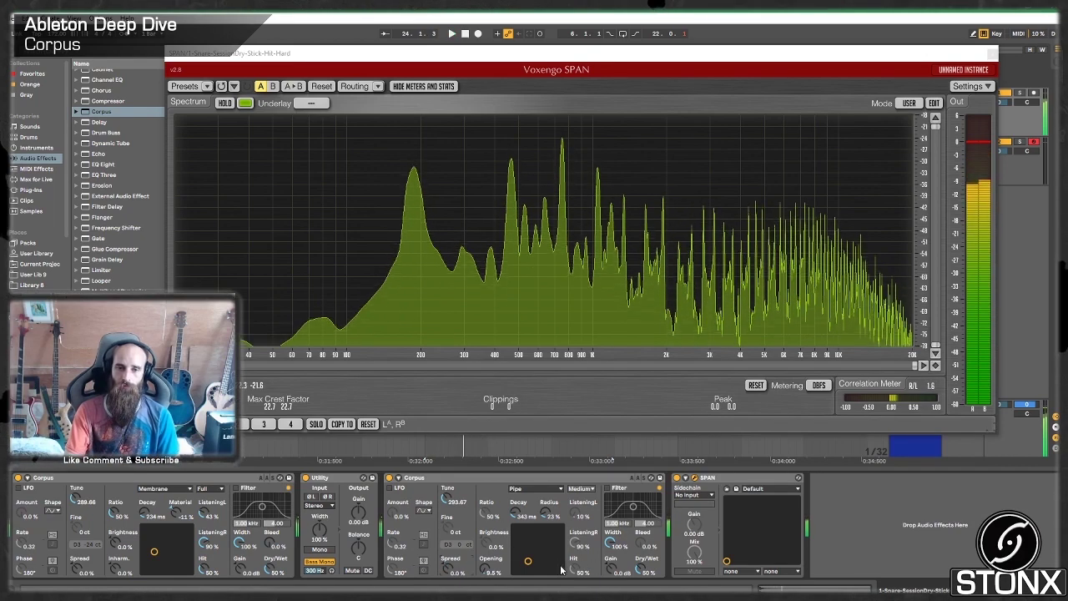
left_click_drag(550, 511, 550, 490)
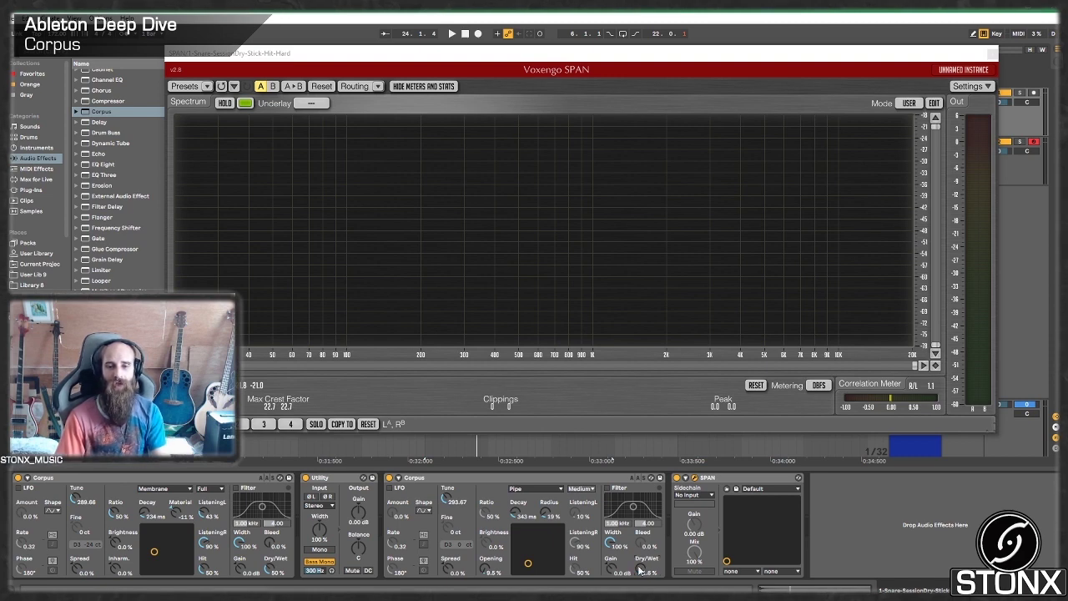
Audition the snare with the second Corpus at a very low Dry/Wet and tune its resonator to D2 (146.83 Hz)
key("space")
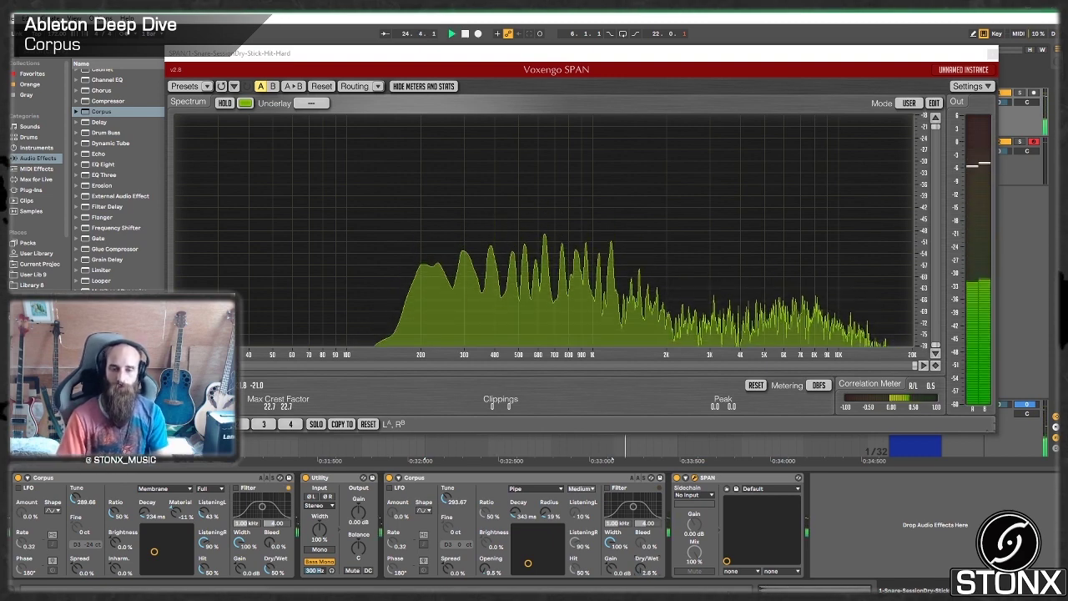
key("space")
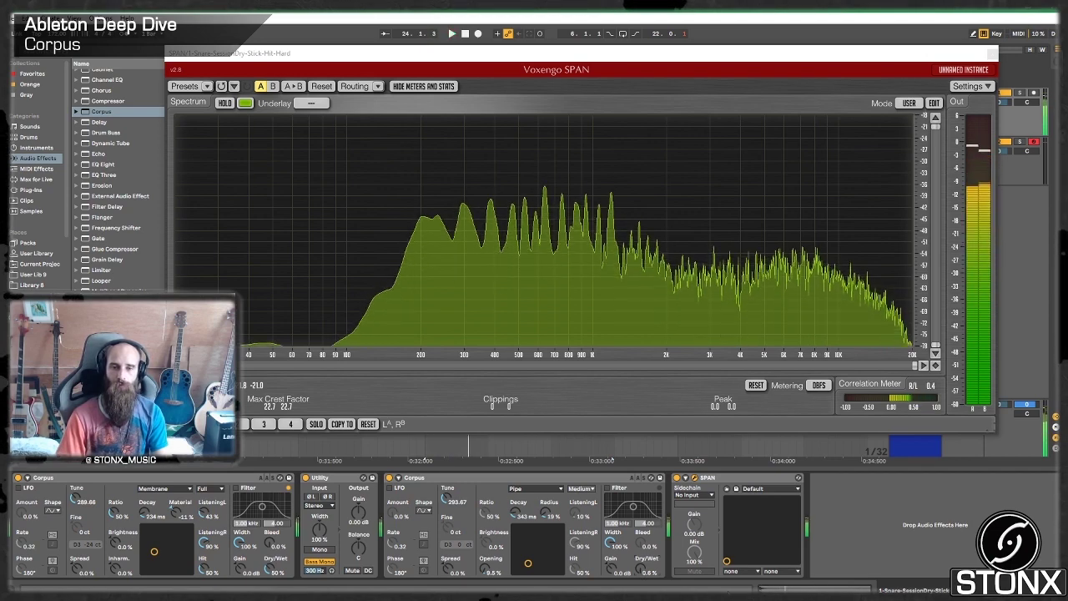
key("space")
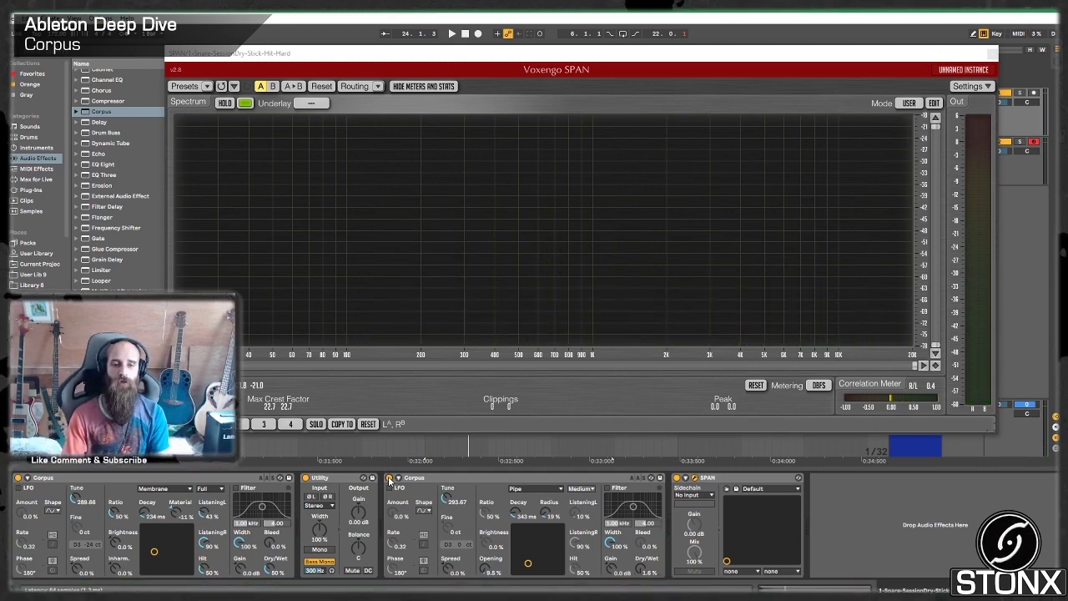
key("space")
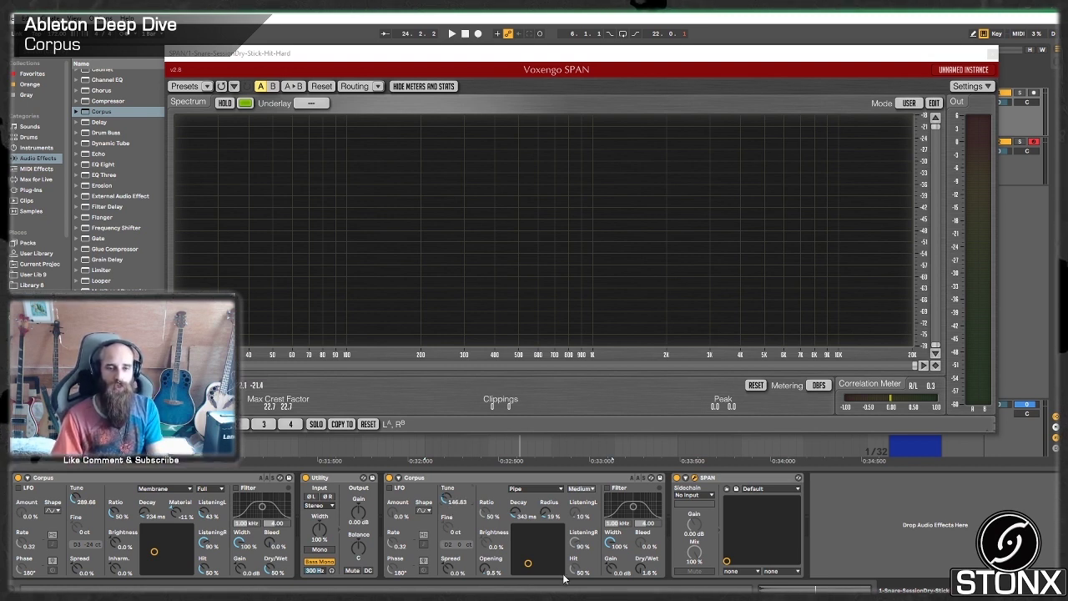
Set the second Corpus's Dry/Wet to 16% and tune its Pipe resonator to D1 (73.42 Hz) while auditioning the snare
key("space")
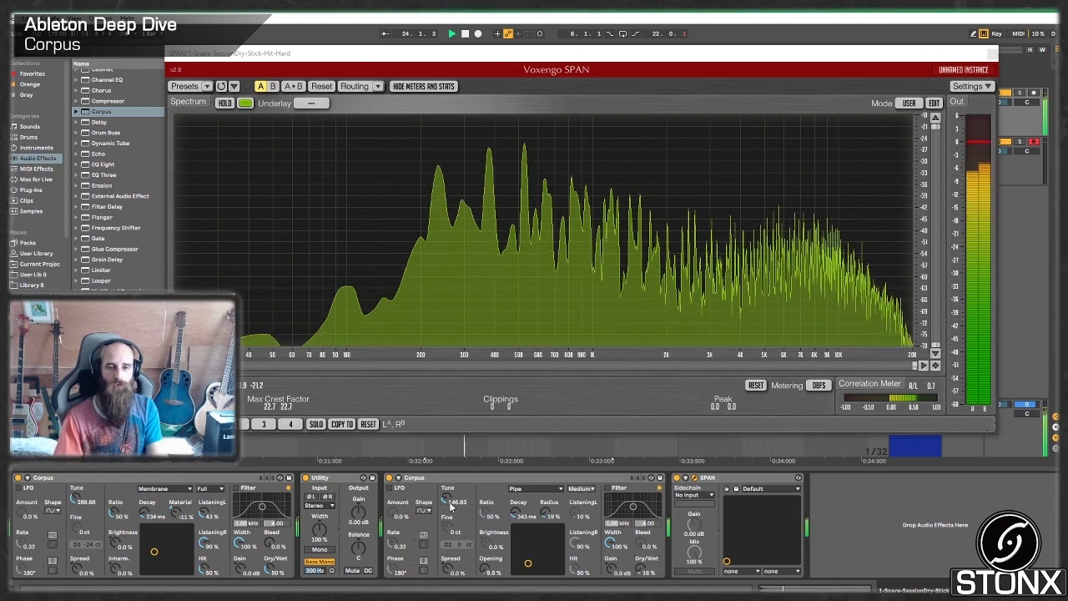
key("space")
left_click_drag(451, 505, 451, 514)
key("space")
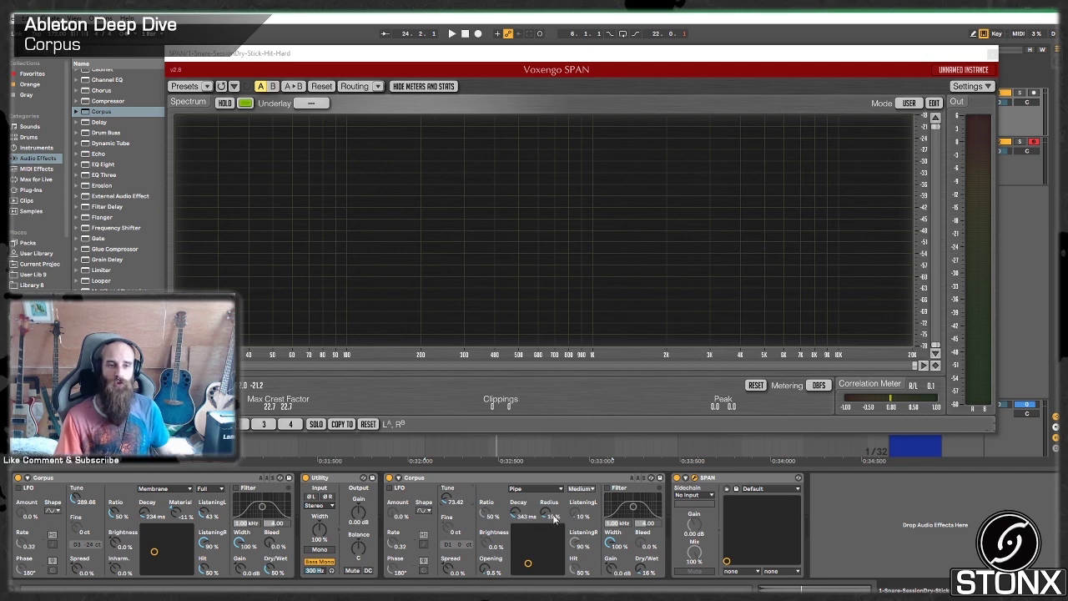
Insert the Max for Live LFO audio effect between the second Corpus and SPAN and map it to the Pipe's Radius
left_click(37, 179)
left_click(76, 95)
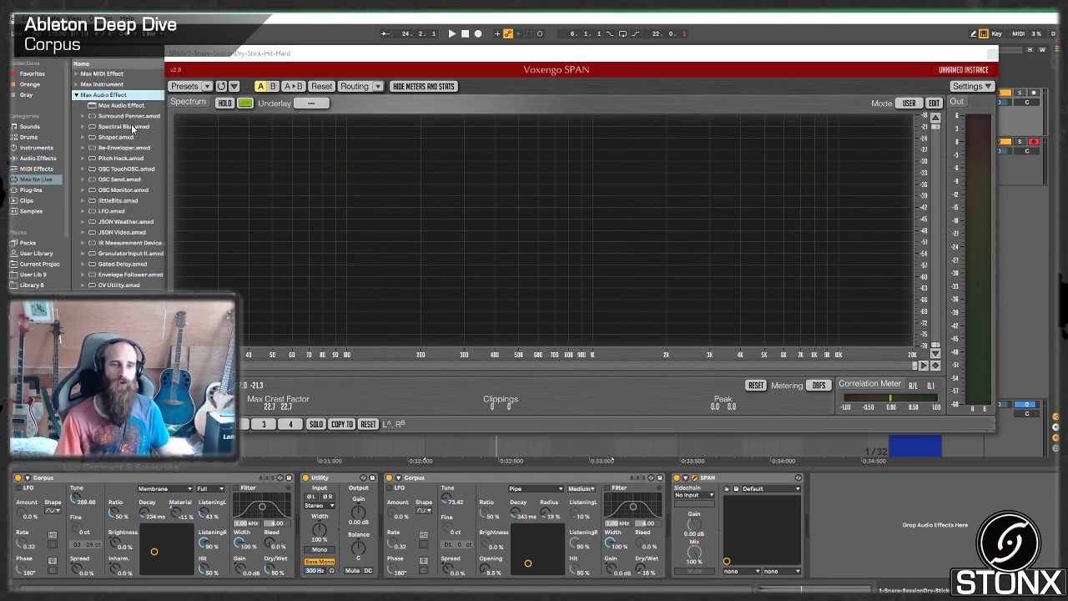
left_click(109, 212)
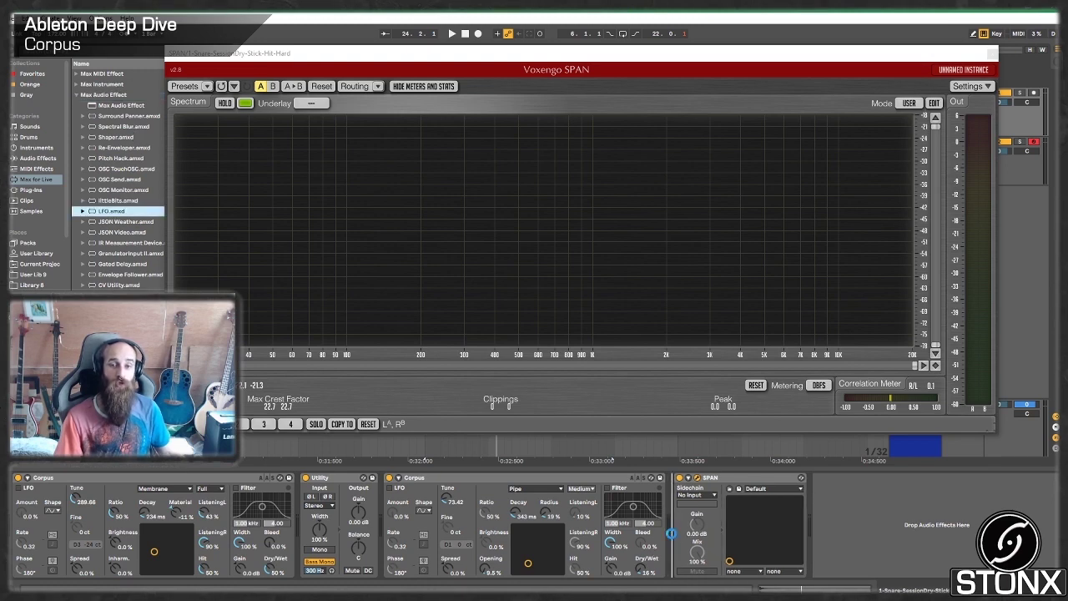
left_click_drag(671, 533, 675, 531)
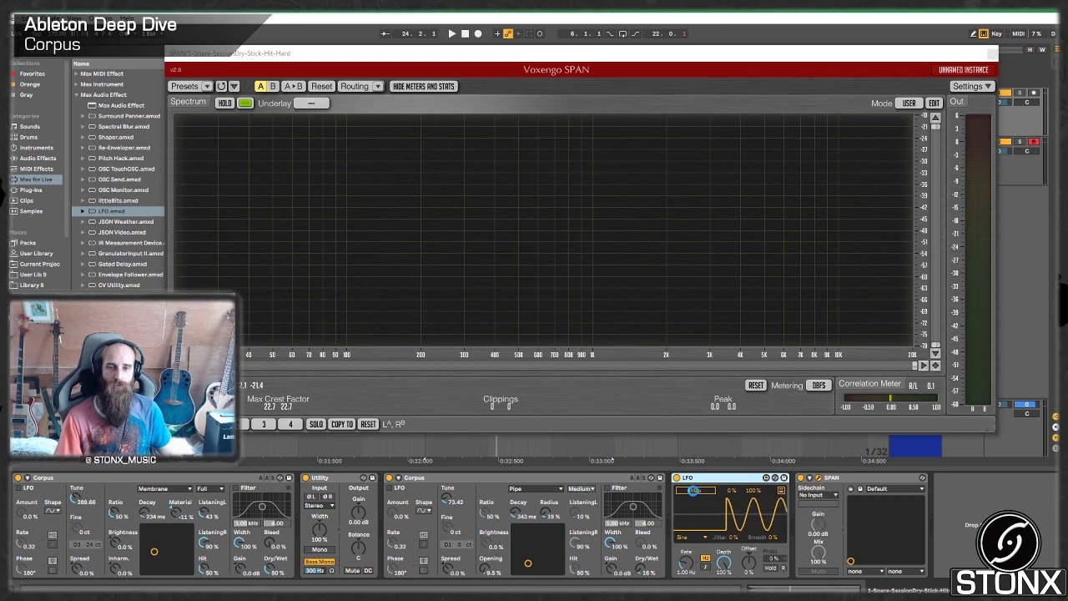
left_click(694, 491)
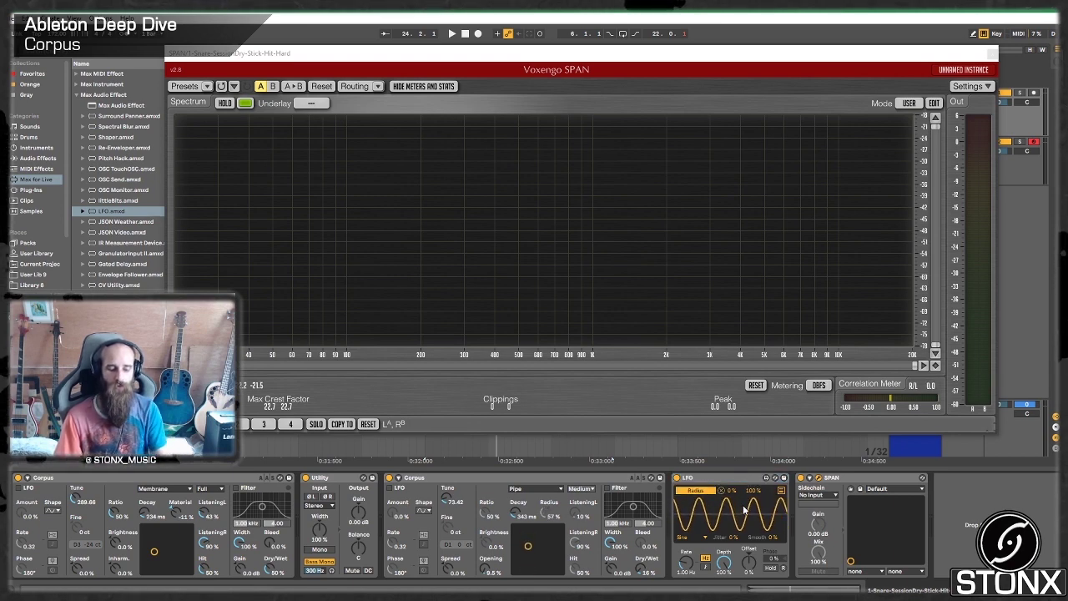
With the snare playing, switch the LFO device to a tempo-synced rate of 1/64 and set its depth to 42.5%
key("space")
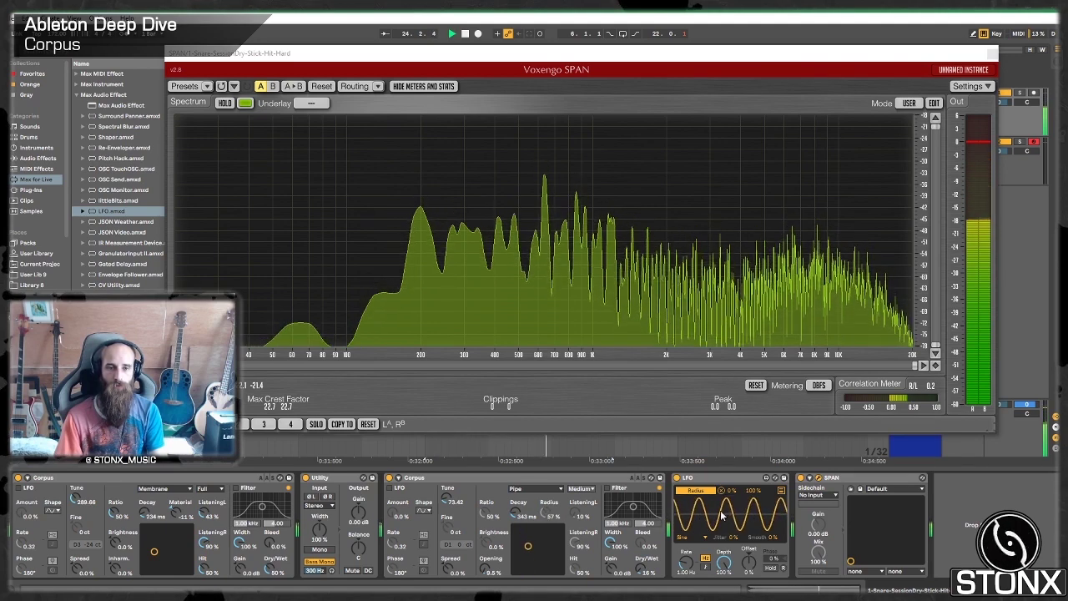
left_click(705, 567)
mouse_move(723, 563)
left_mouse_down()
mouse_move(724, 594)
mouse_move(711, 562)
left_mouse_up()
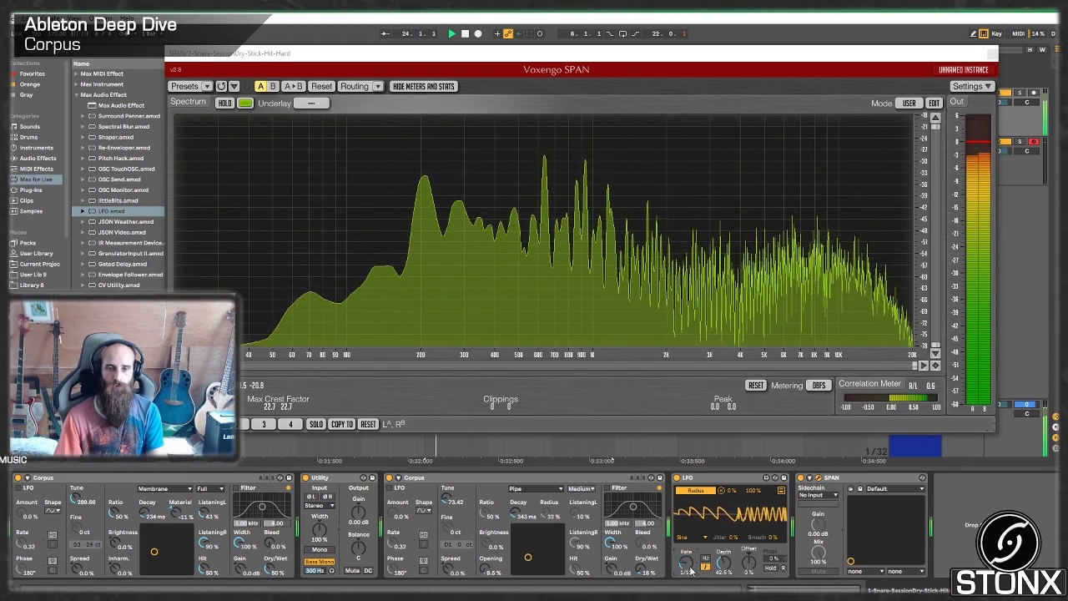
left_click_drag(690, 569, 690, 556)
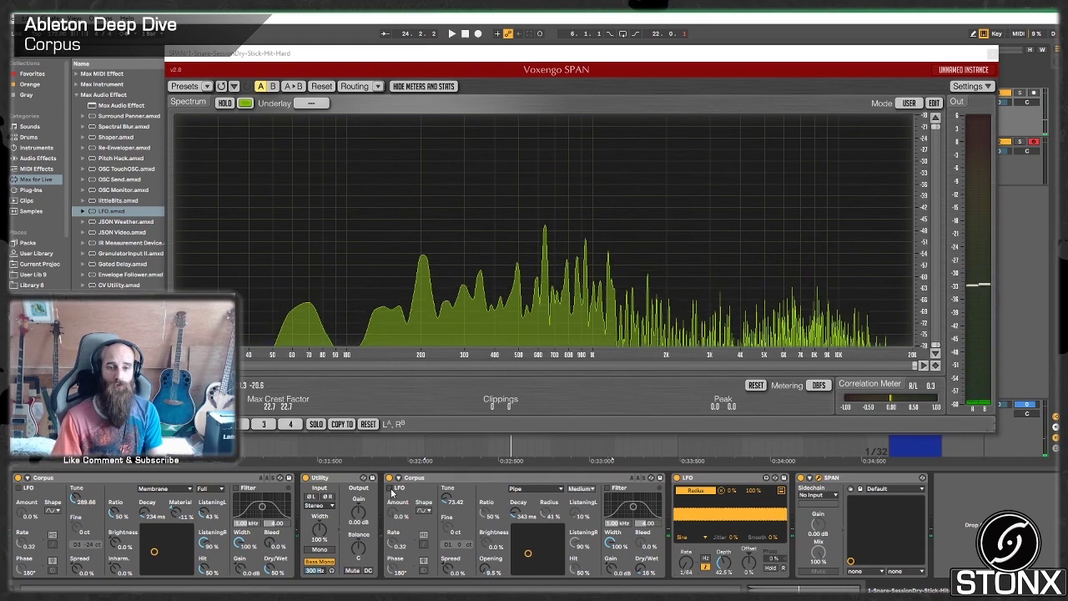
Enable the second Corpus's built-in LFO with amount 100% and rate 0.33, and switch its stereo offset from Phase to Spin at 29%
left_click_drag(393, 513, 393, 429)
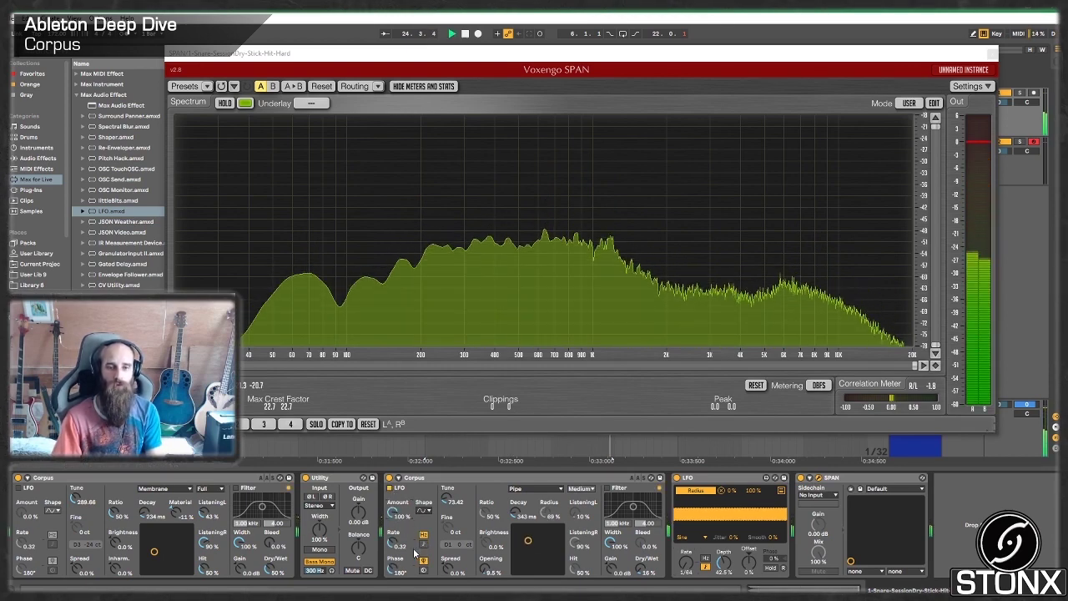
mouse_move(397, 545)
left_mouse_down()
mouse_move(396, 507)
mouse_move(396, 529)
left_mouse_up()
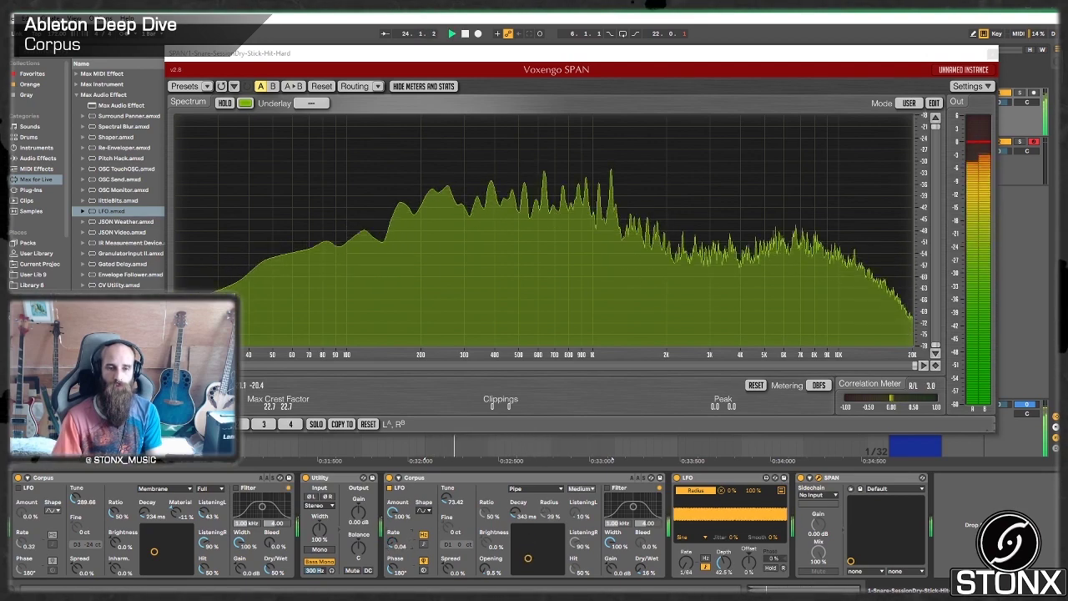
left_click_drag(398, 570, 397, 555)
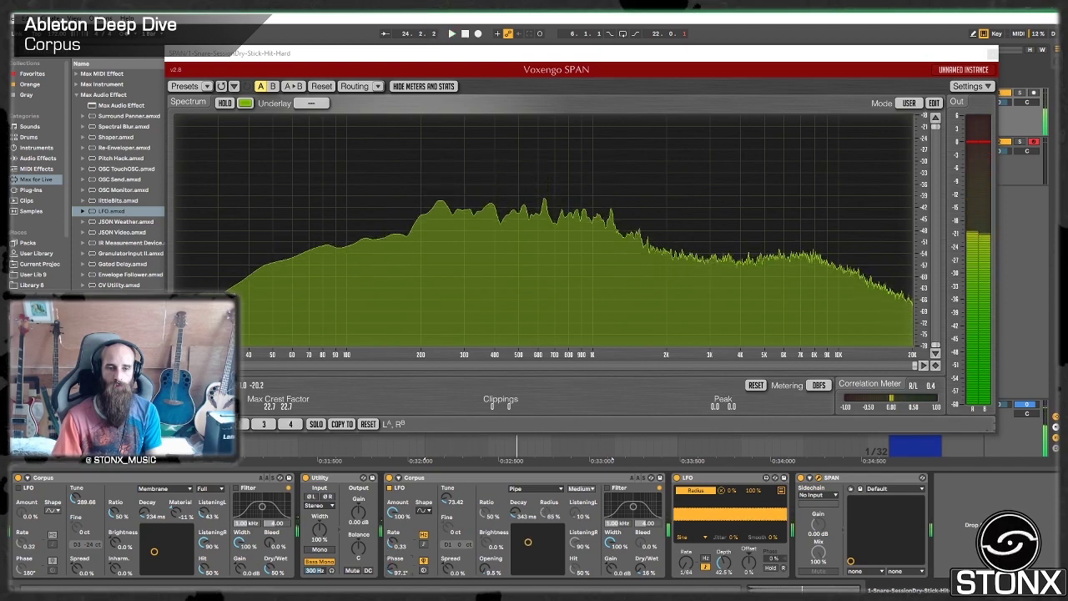
left_click(423, 571)
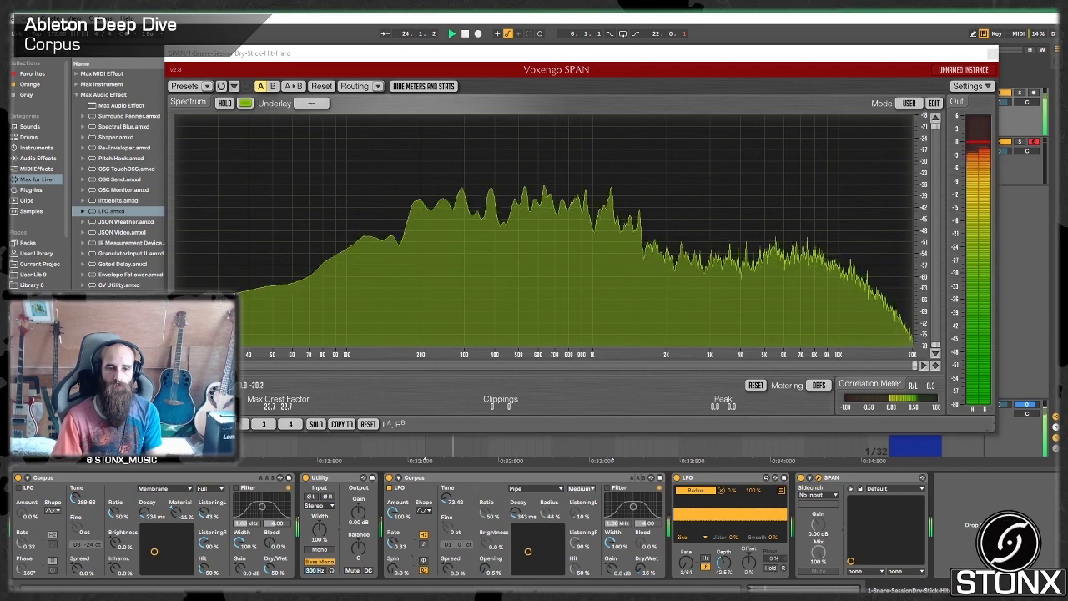
left_click_drag(396, 571, 397, 565)
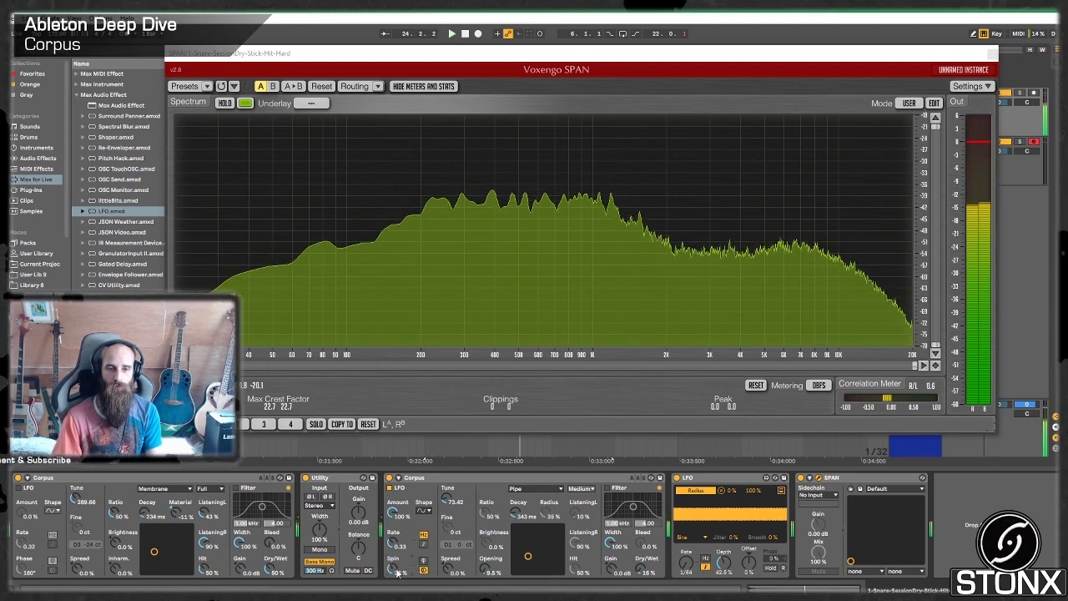
Set the second Corpus's quality to Full, its decay to 332 ms and its opening to 11% while auditioning the snare
left_click(594, 493)
left_click(585, 521)
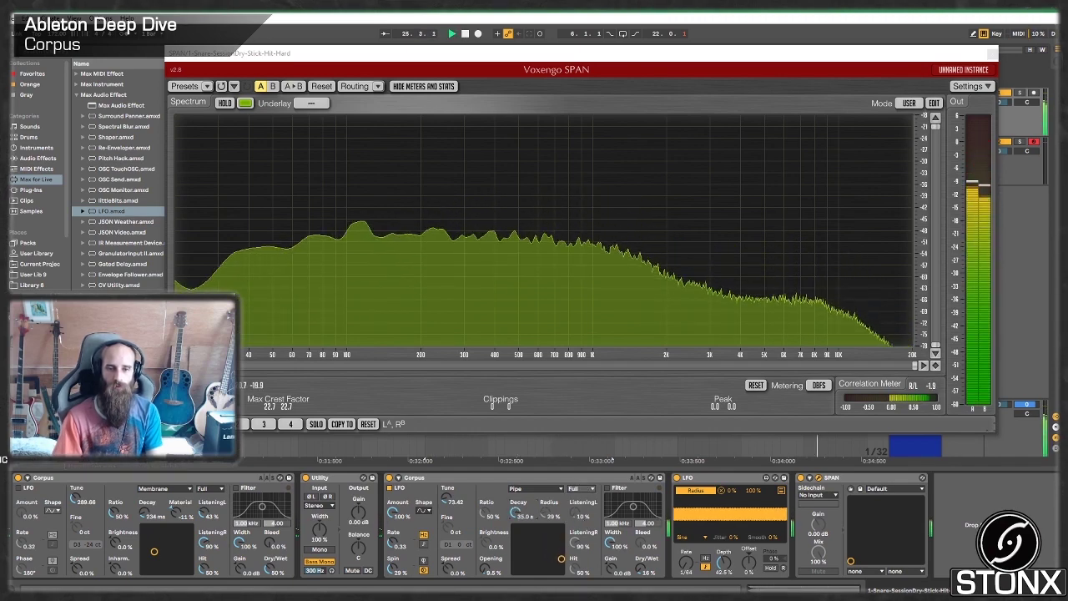
key("space")
key("space")
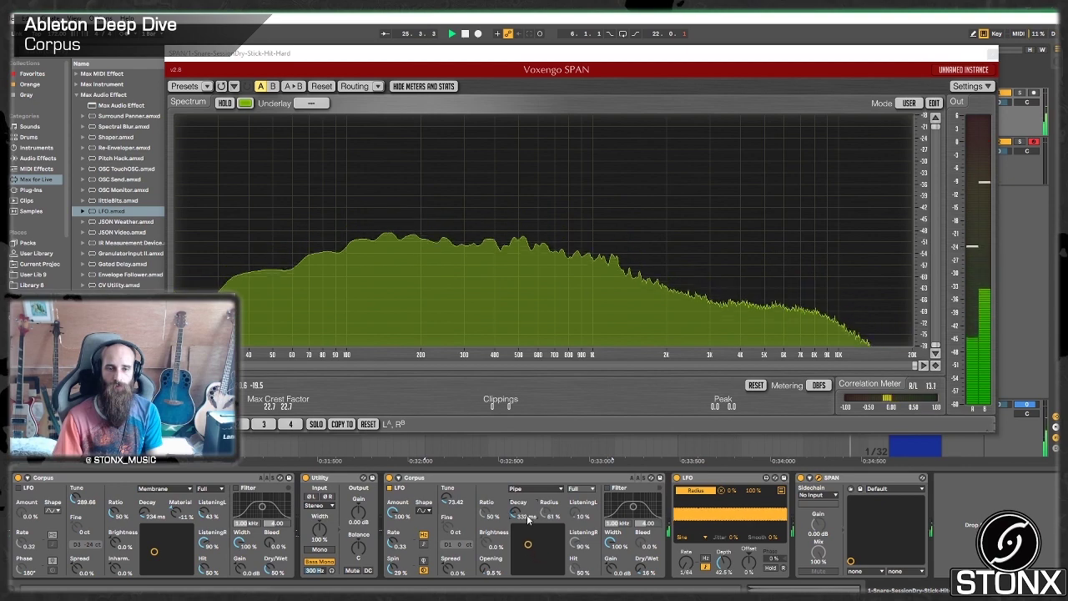
left_click_drag(484, 570, 485, 548)
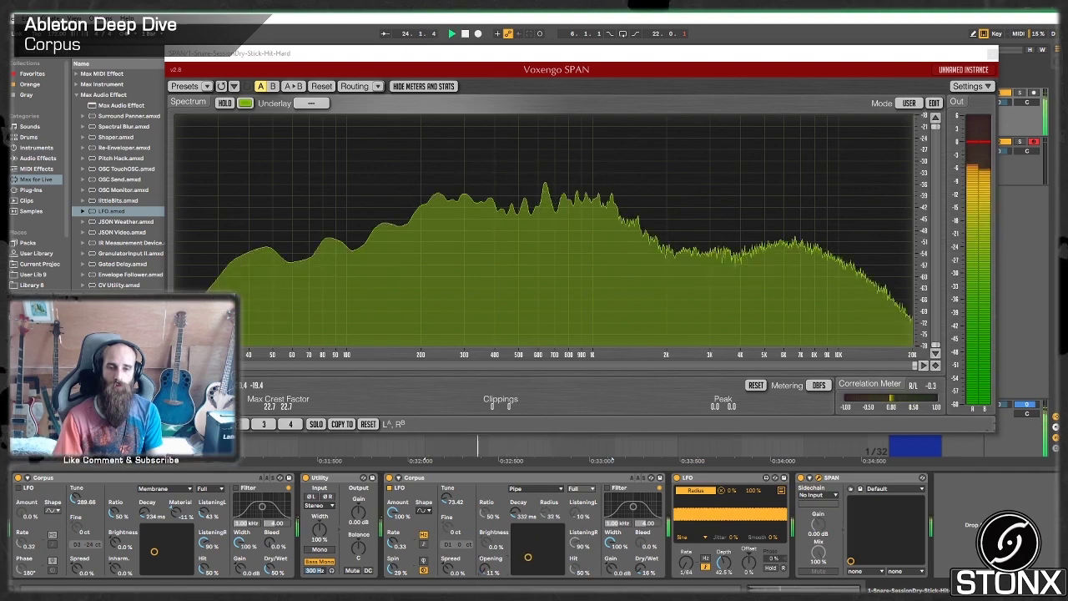
left_click_drag(484, 571, 484, 570)
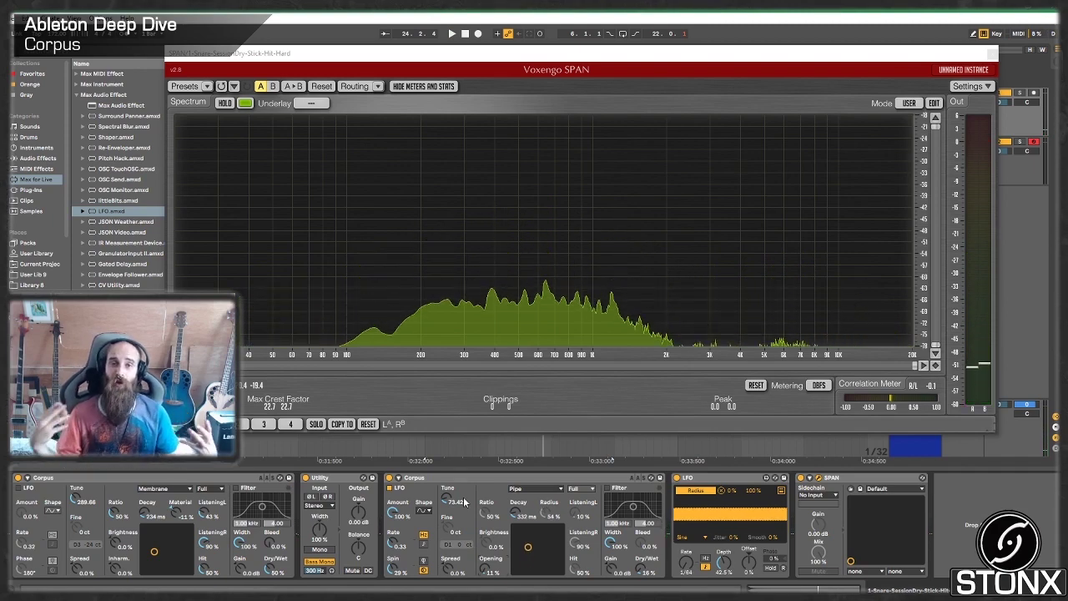
Deactivate the LFO device and the second Corpus, and audition the snare through the first Corpus
left_click(677, 477)
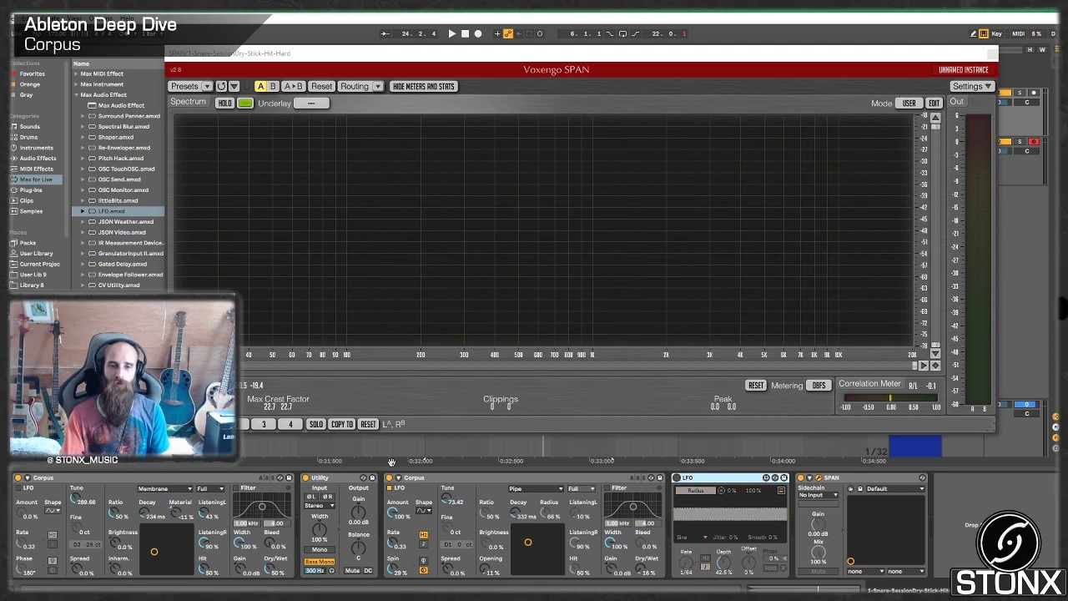
left_click(457, 482)
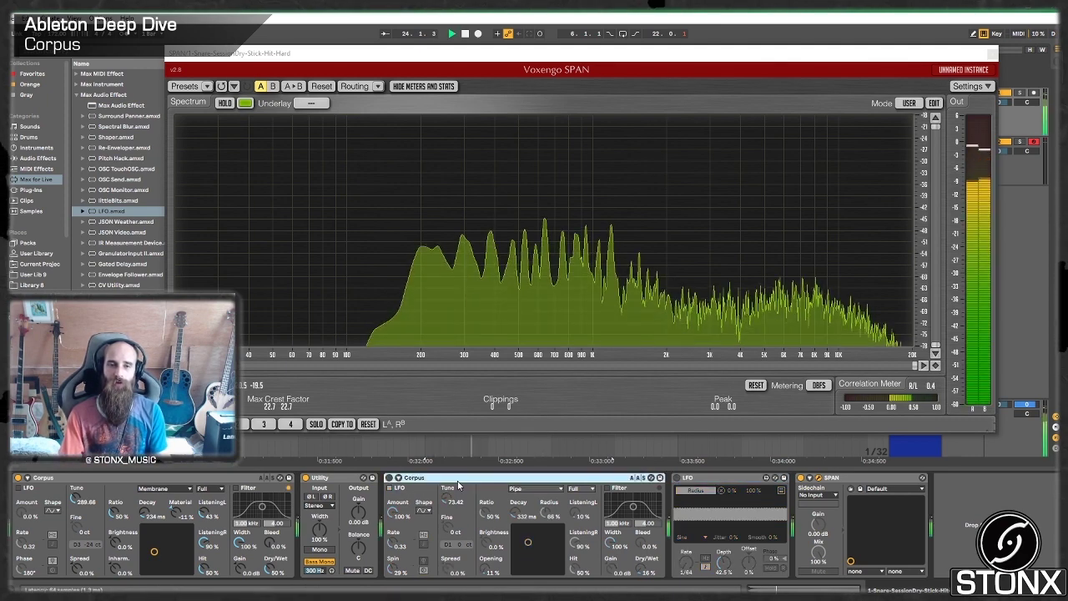
left_click(212, 481)
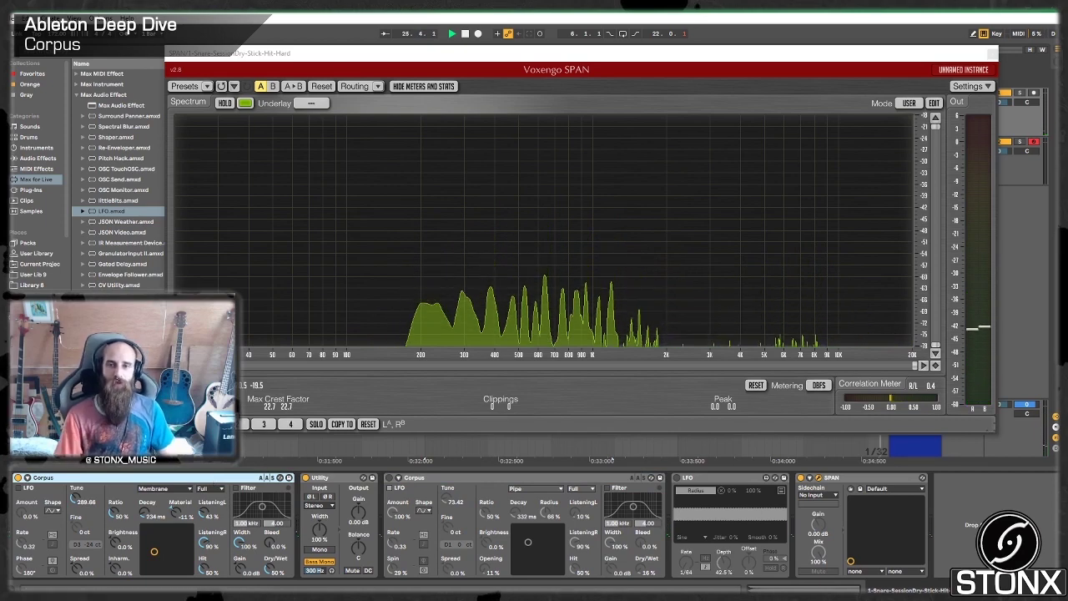
Close the SPAN window and insert a new audio track directly below the snare track
left_click(992, 54)
left_click(925, 97)
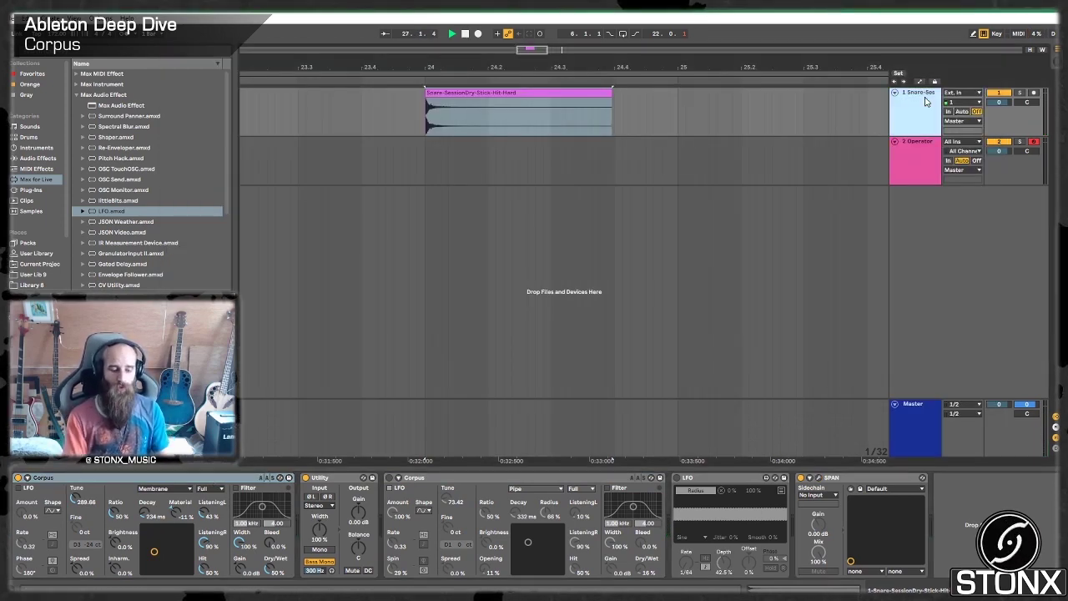
key("ctrl+t")
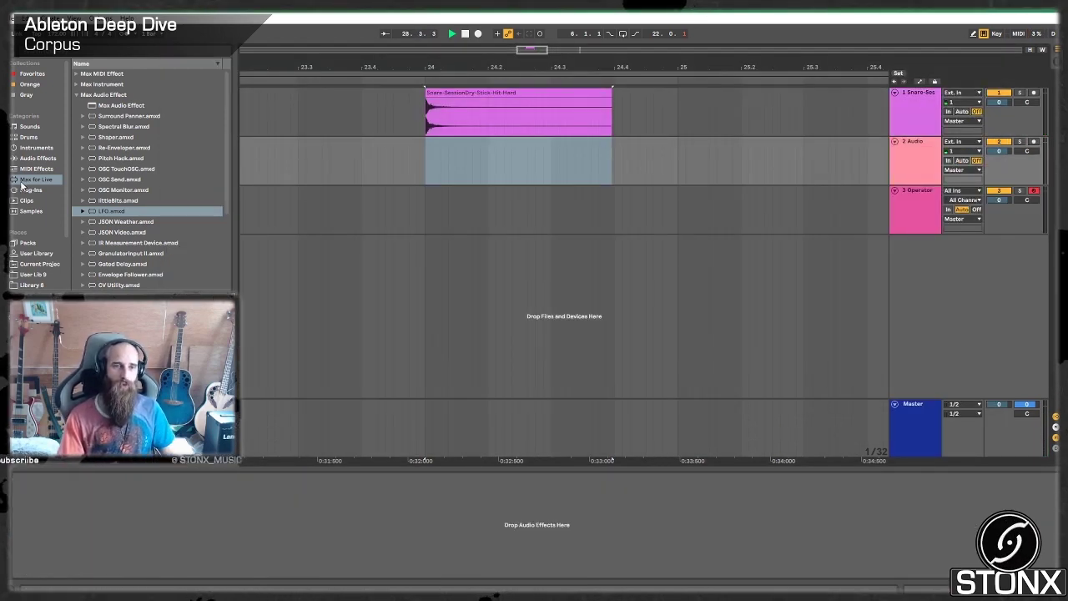
Search the sample library for "kick dry" and preview the Kick-SessionDry-Felt-Hard and Kick-SessionDry-Felt-Soft samples
left_click(28, 212)
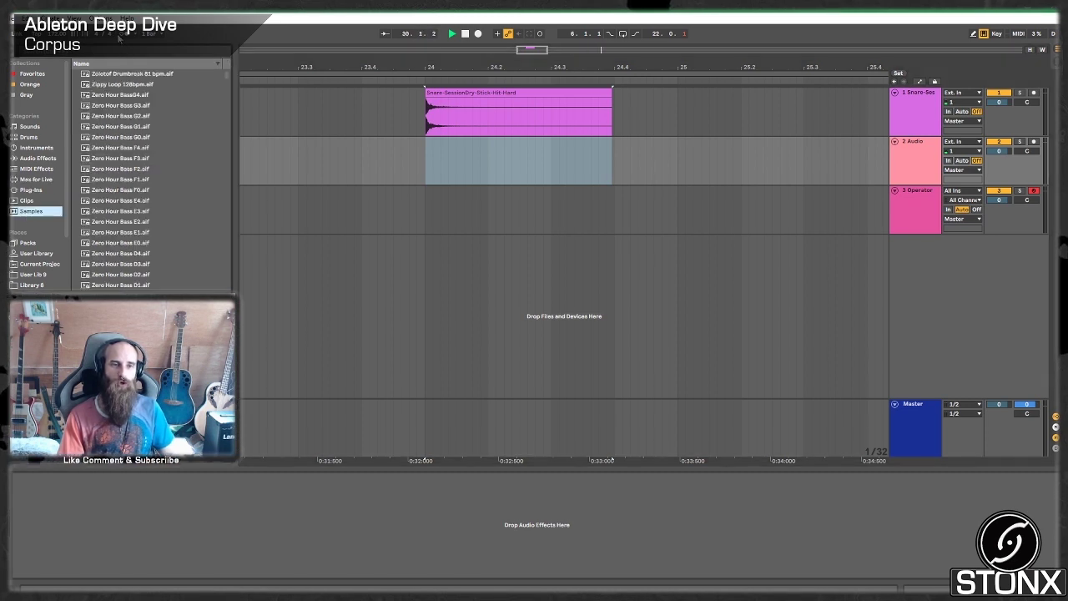
type("kick")
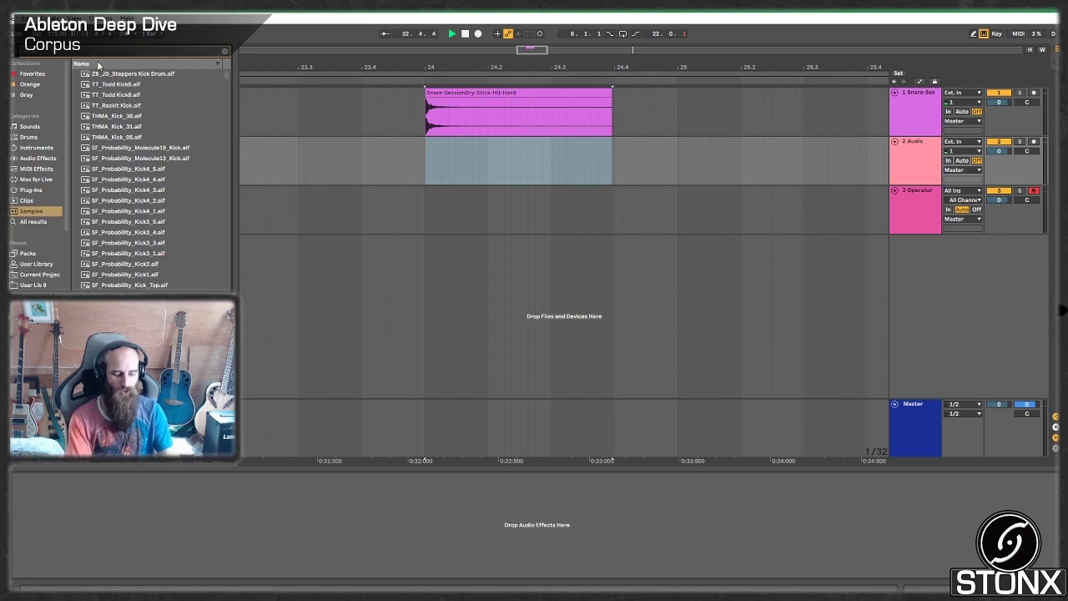
type(" dry")
left_click(147, 95)
left_click(142, 86)
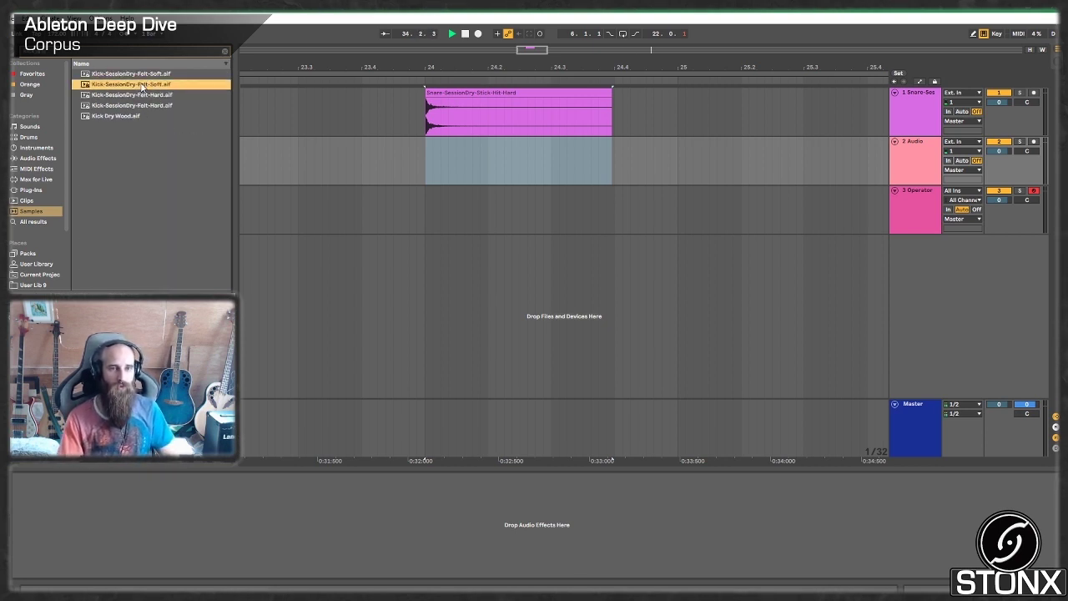
Place the Kick-SessionDry-Felt-Hard sample on the second audio track right after the snare, clear the library search and audition the kick
left_click(136, 74)
left_click_drag(171, 96, 611, 180)
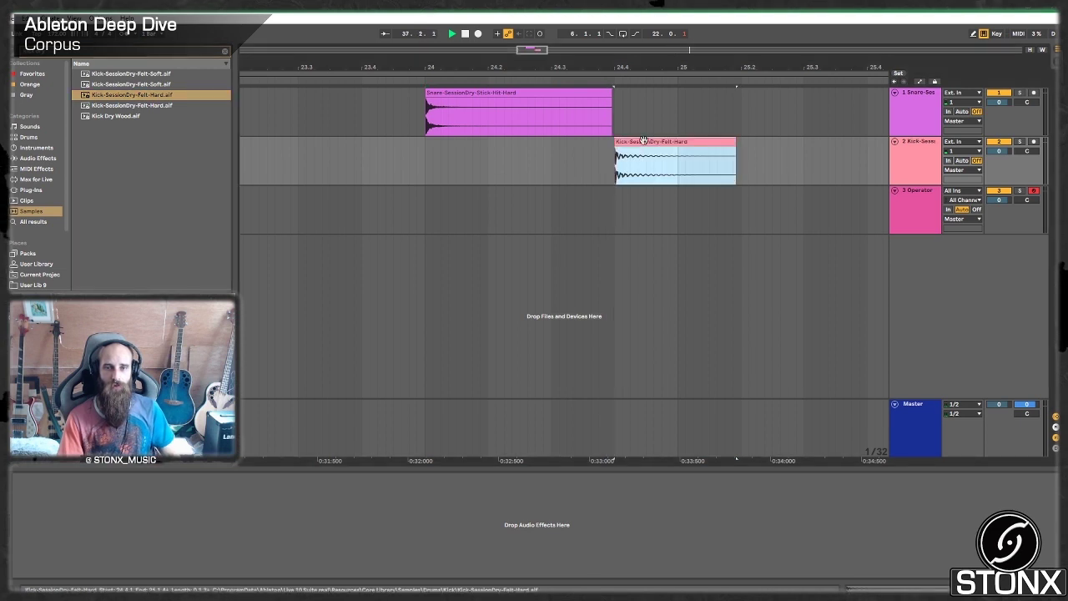
left_click(912, 156)
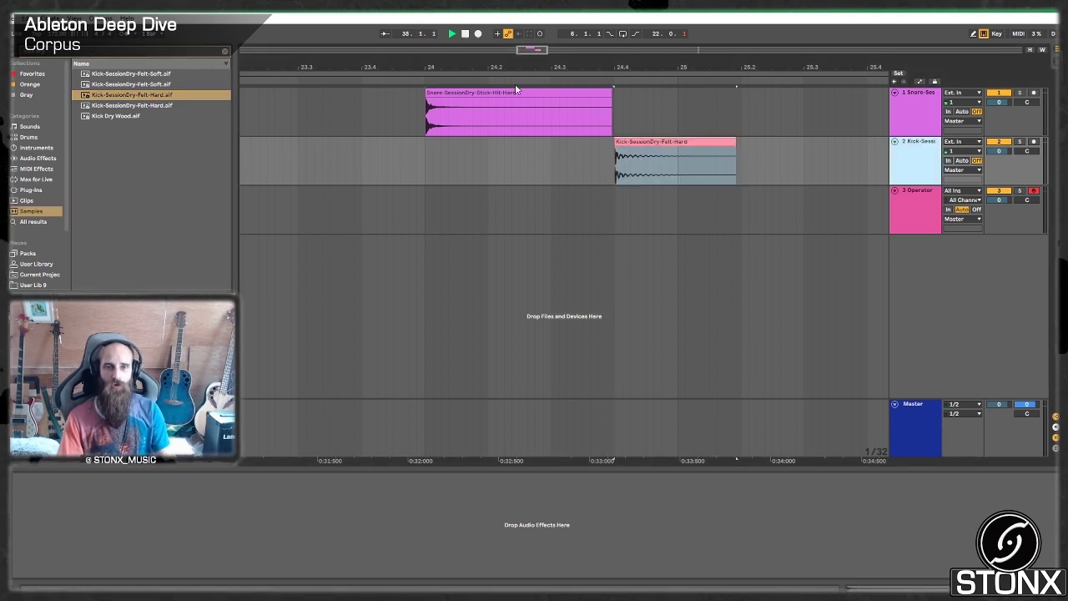
left_click(225, 53)
left_click(649, 141)
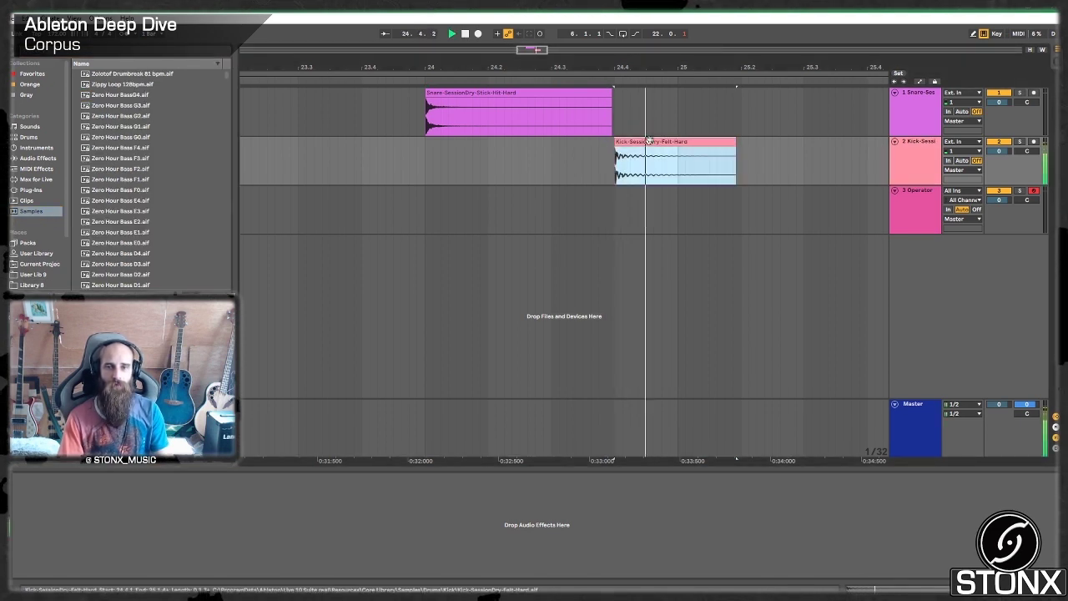
left_click(745, 159)
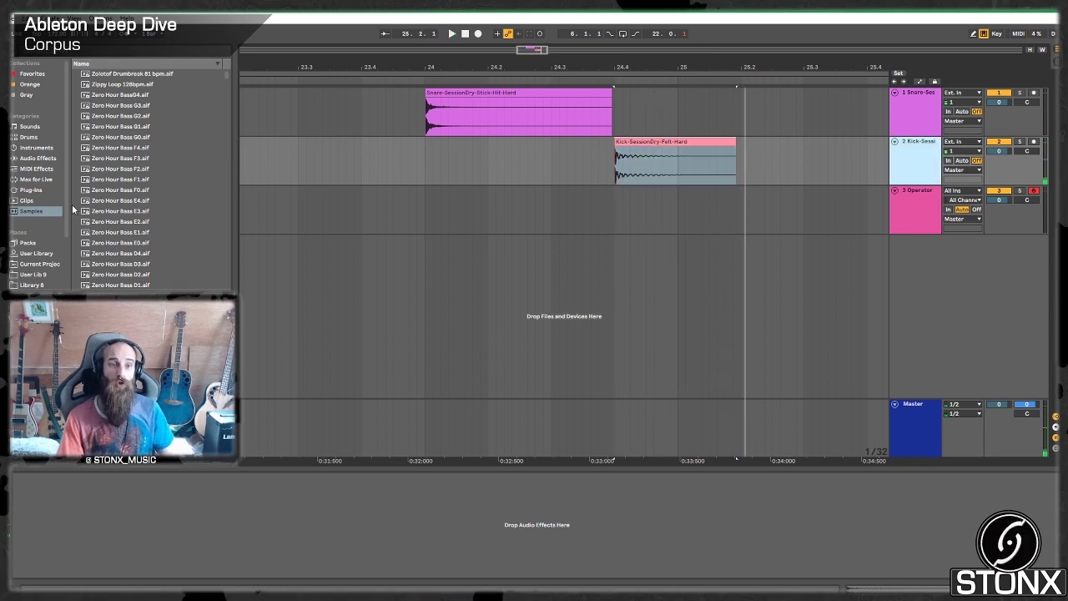
Add a Corpus effect to the kick track, with the Membrane resonator and quality set to Full
left_click(38, 158)
left_click_drag(117, 111, 162, 112)
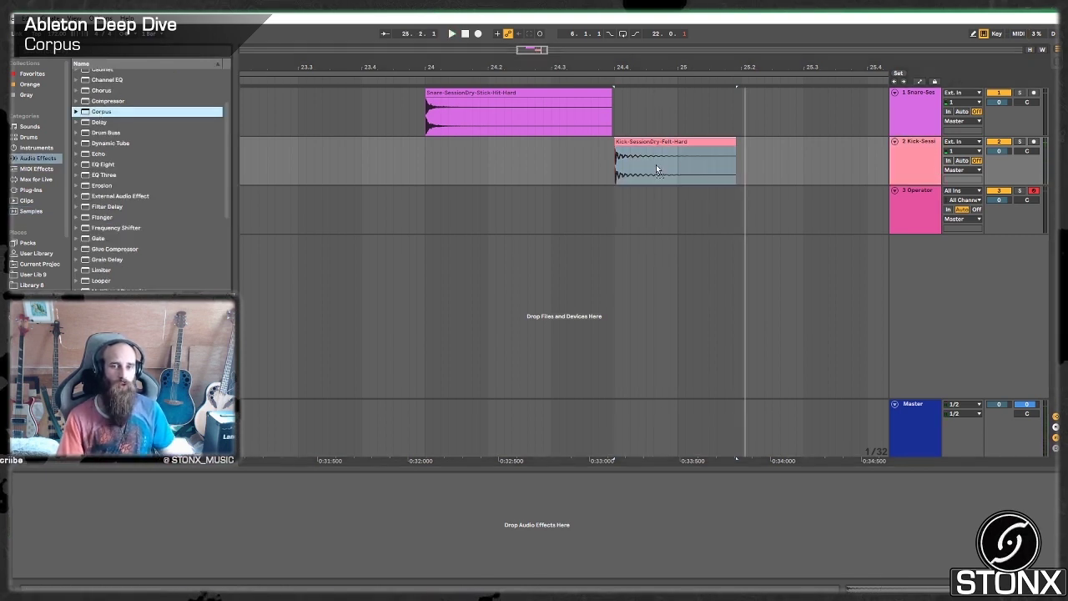
left_click_drag(656, 164, 656, 165)
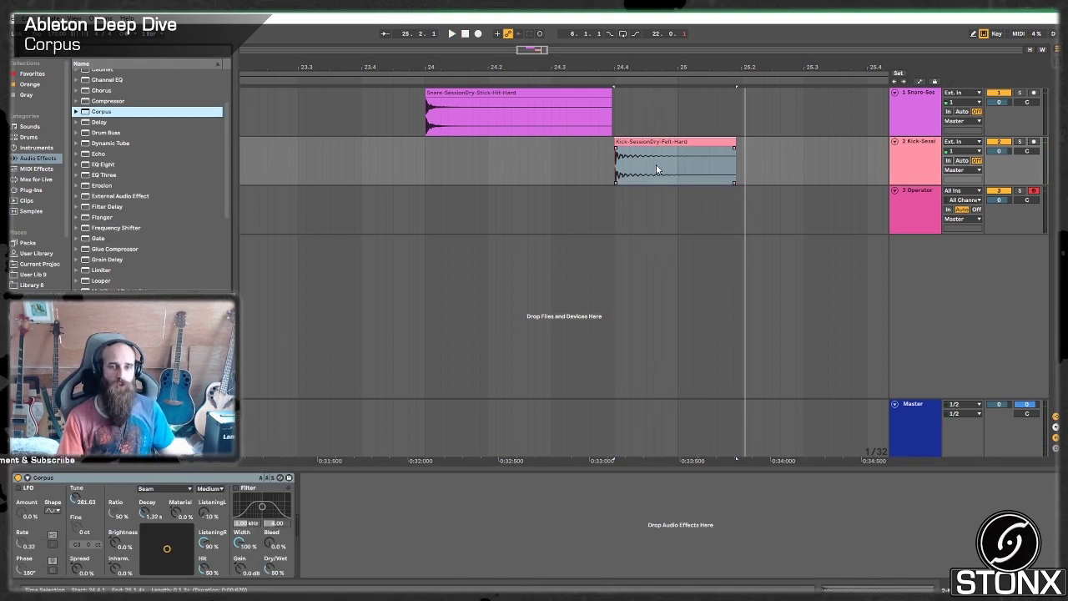
left_click(169, 489)
left_click(171, 522)
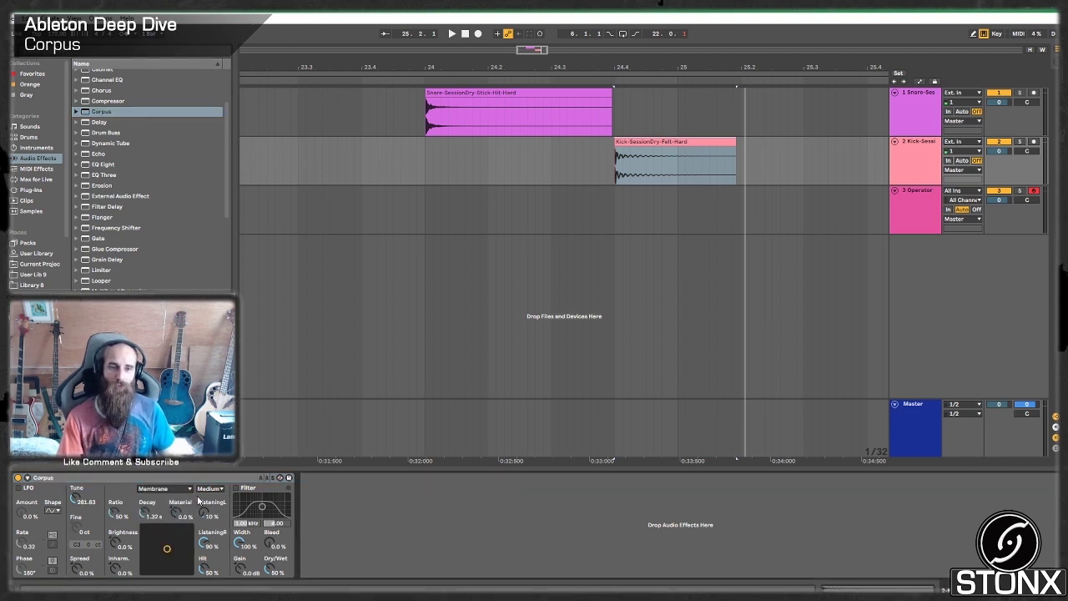
left_click(209, 489)
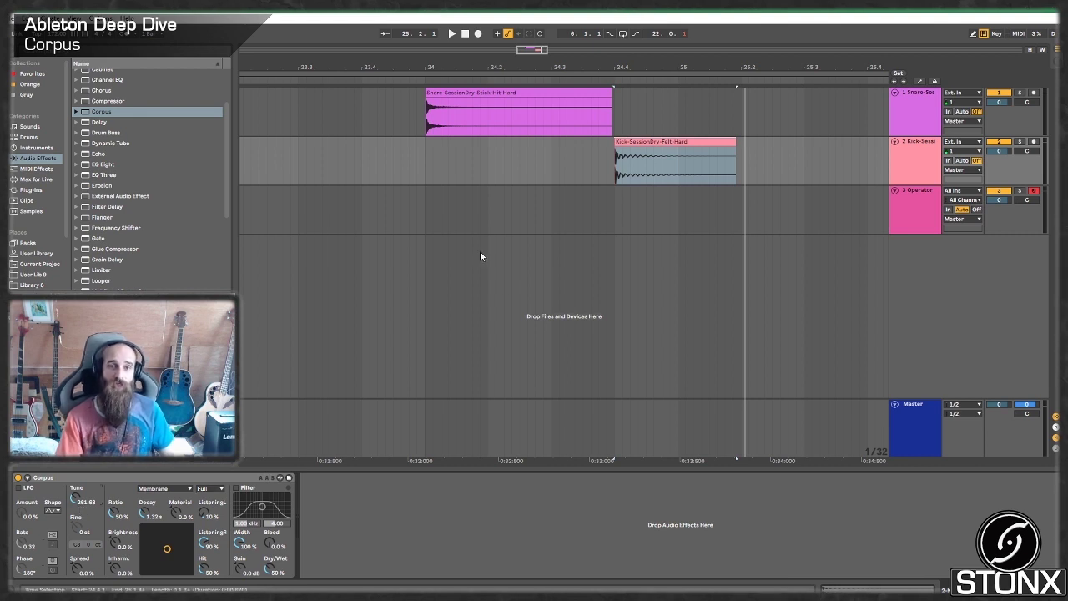
Rename the snare clip as "Snare D"
left_click(457, 100)
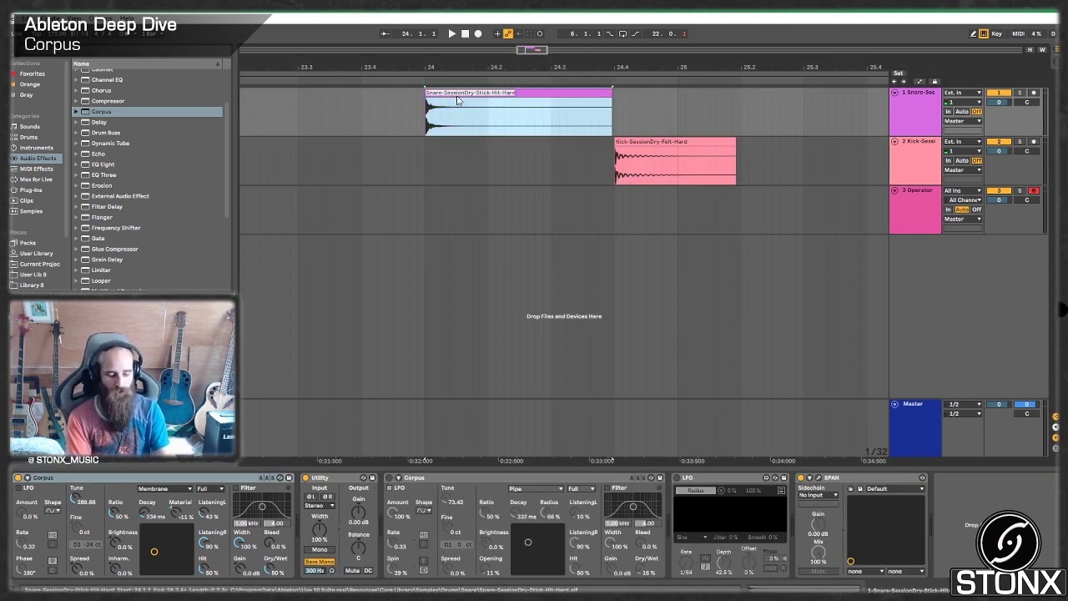
key("ctrl+r")
type("Snare D")
key("Return")
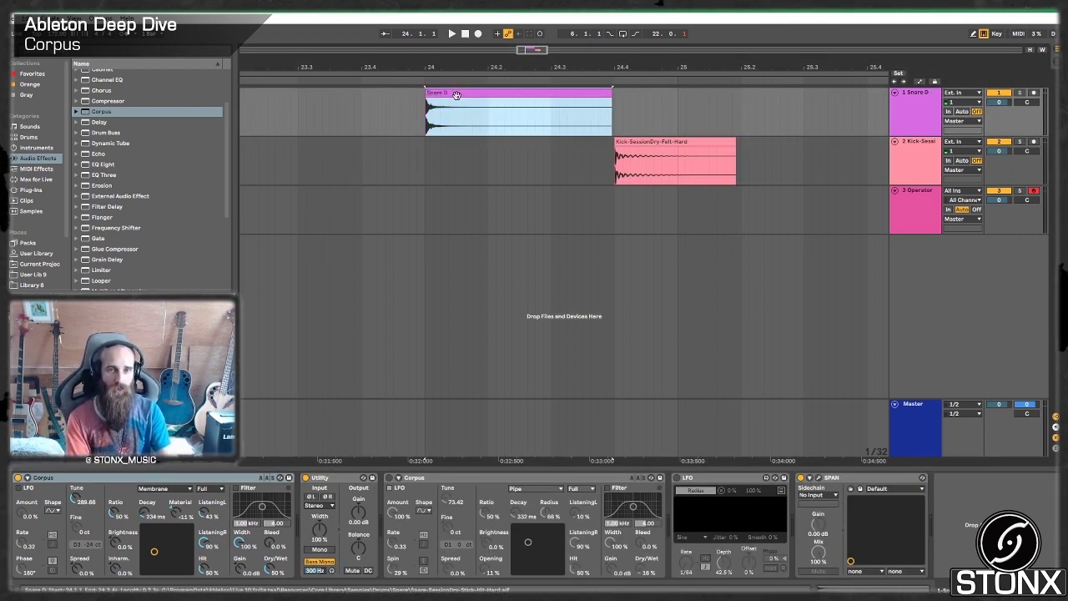
Rename the kick clip as "Kick G"
left_click(680, 139)
left_click(679, 139)
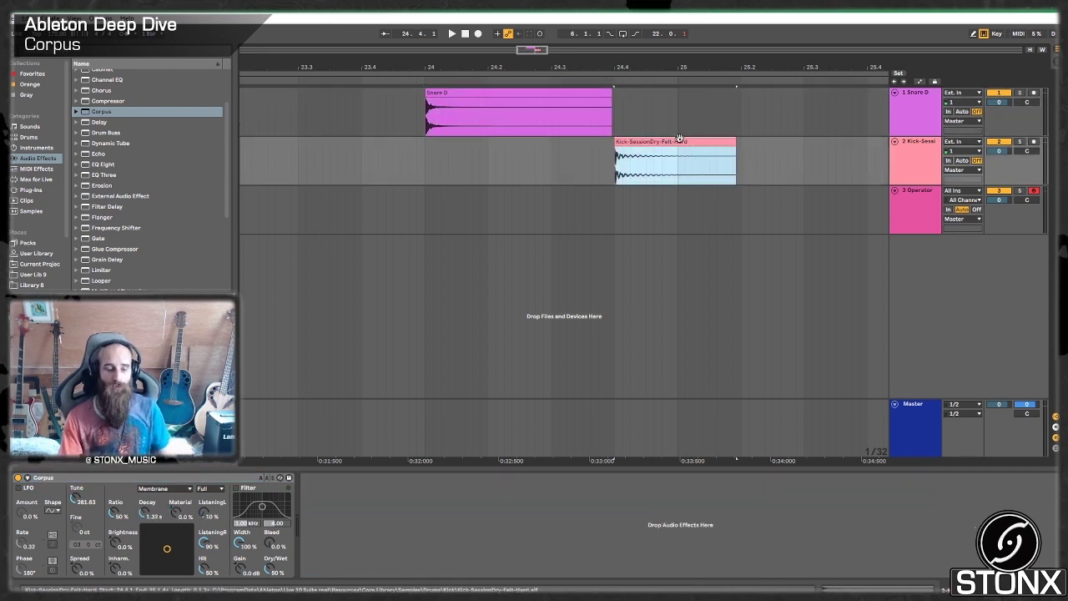
key("ctrl+r")
type("Kic")
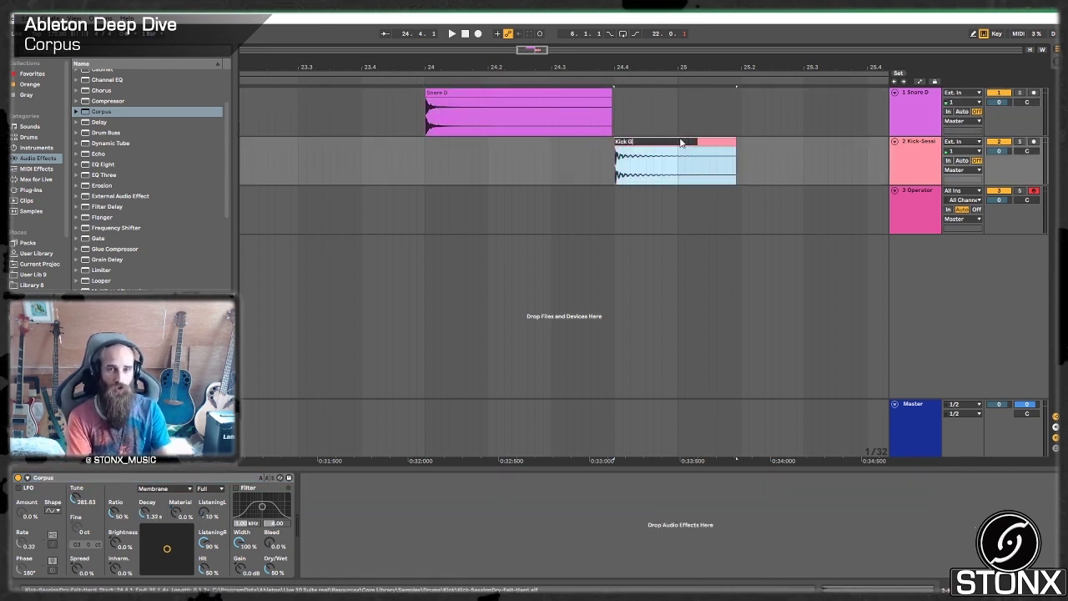
key("Return")
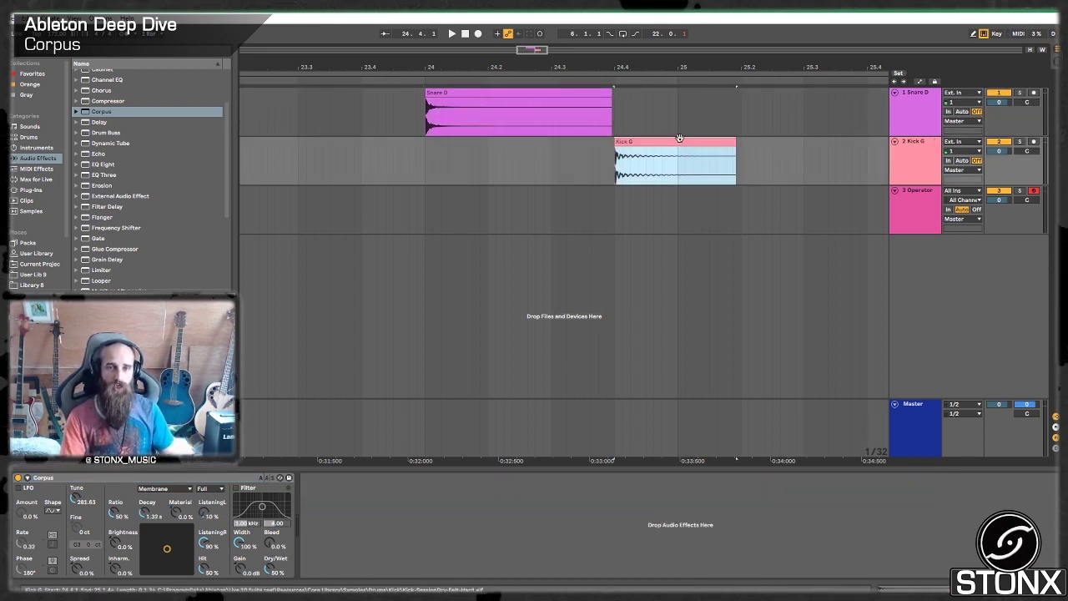
Tune the kick's Corpus to 196.00 Hz (G2) and audition the kick clip
left_click(76, 500)
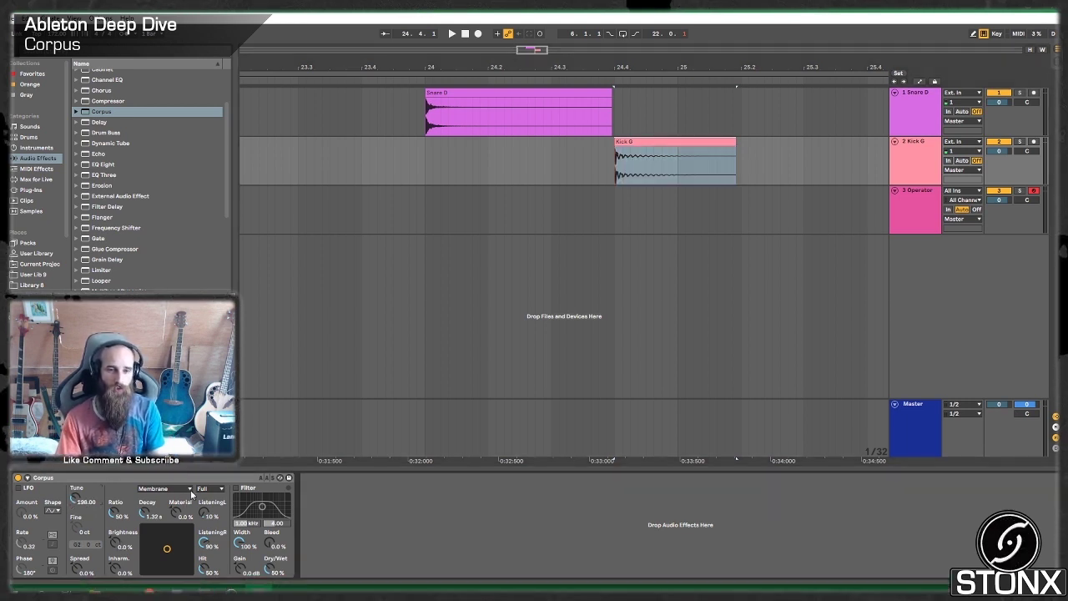
left_click(699, 142)
key("space")
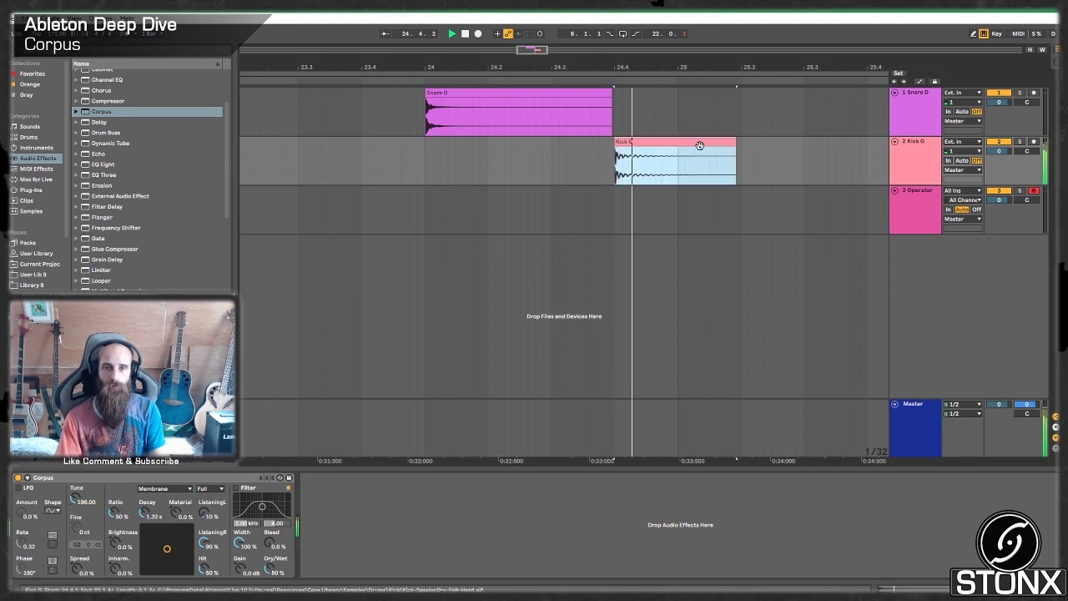
key("space")
key("space")
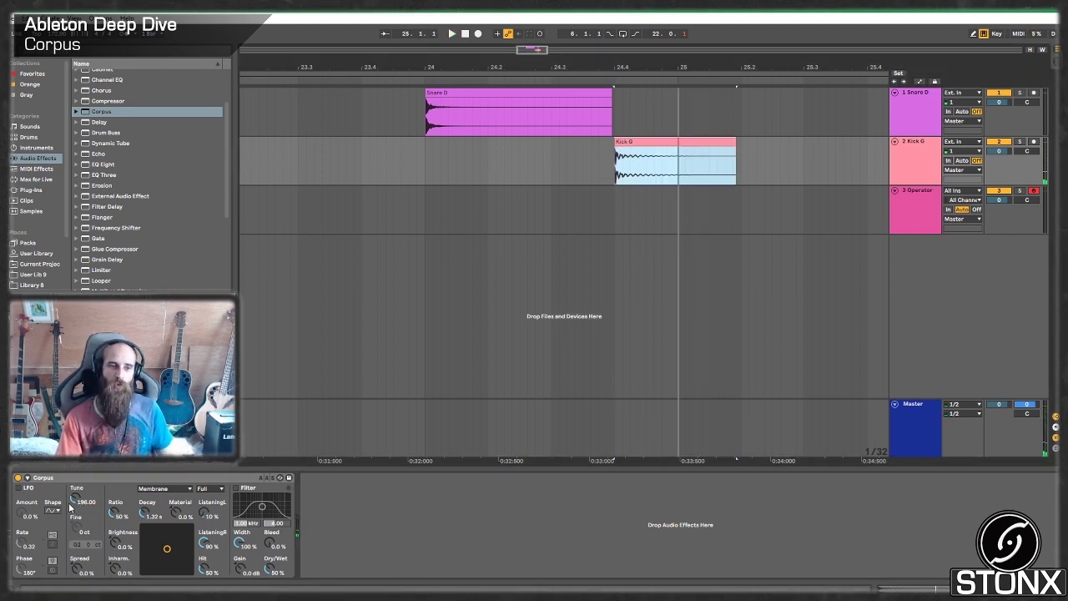
Lower the kick's Corpus tuning to 49.00 Hz (G0) and audition the kick
left_click(114, 544)
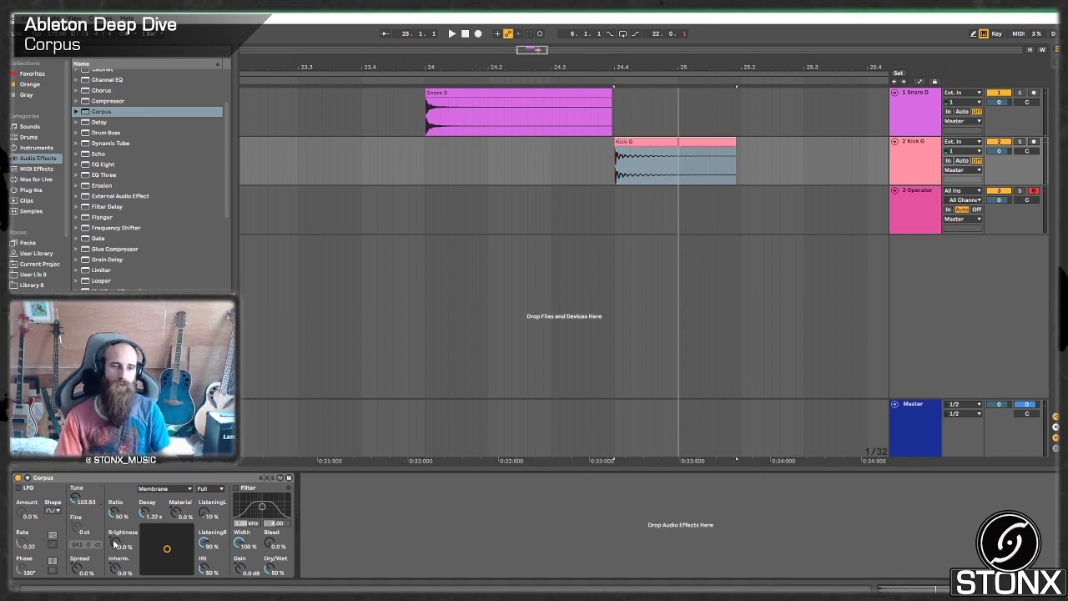
key("space")
key("space")
key("space")
key("space")
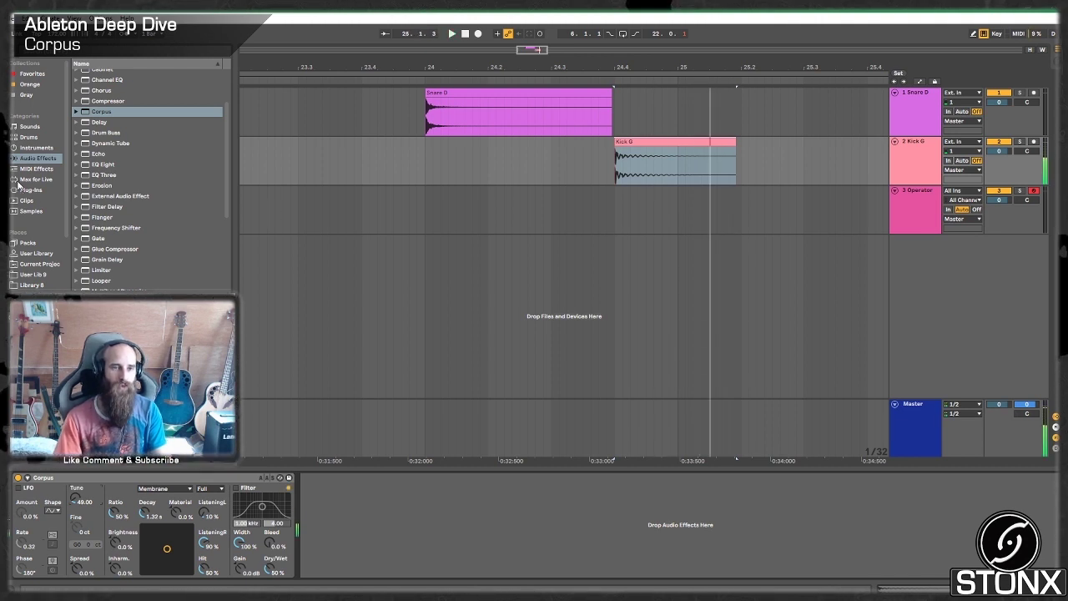
Copy SPAN from the snare track to after Corpus on the kick track, open its spectrum window and audition the kick
left_click(902, 110)
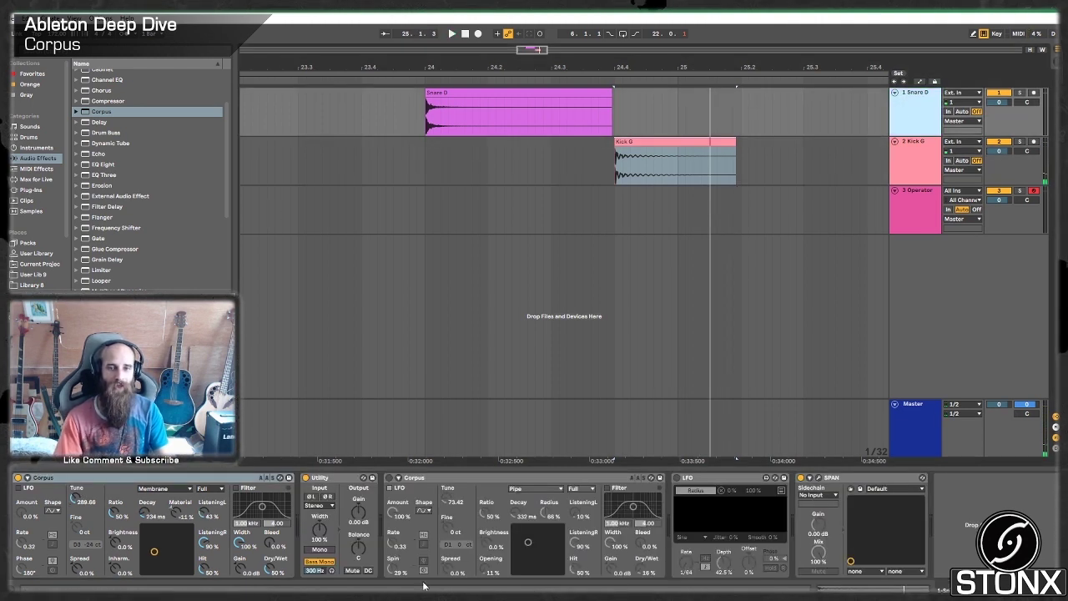
left_click(854, 478)
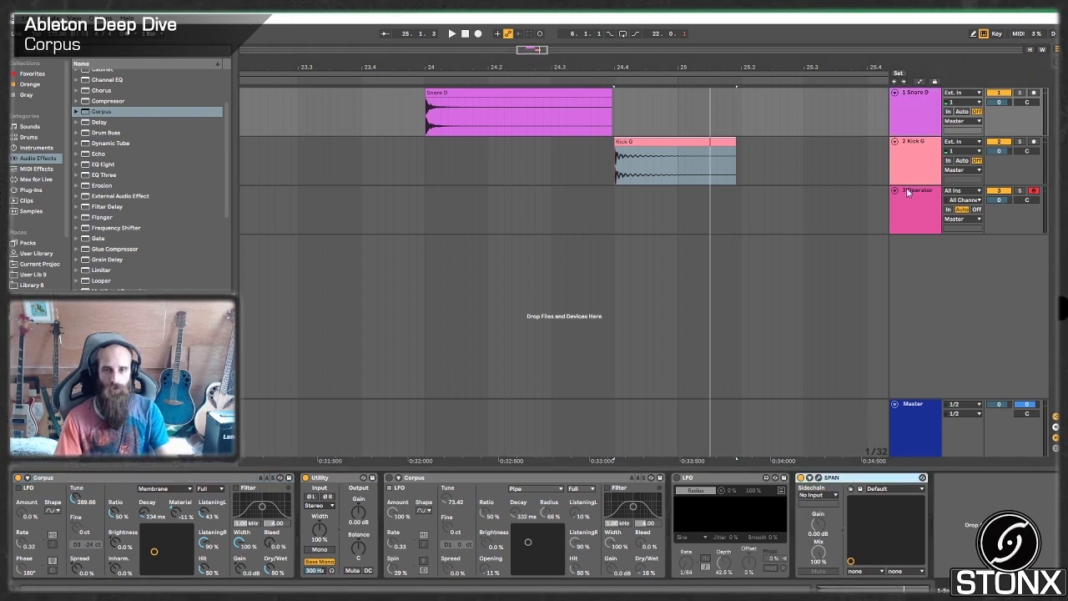
left_click(913, 160)
left_click(701, 520)
key("ctrl+v")
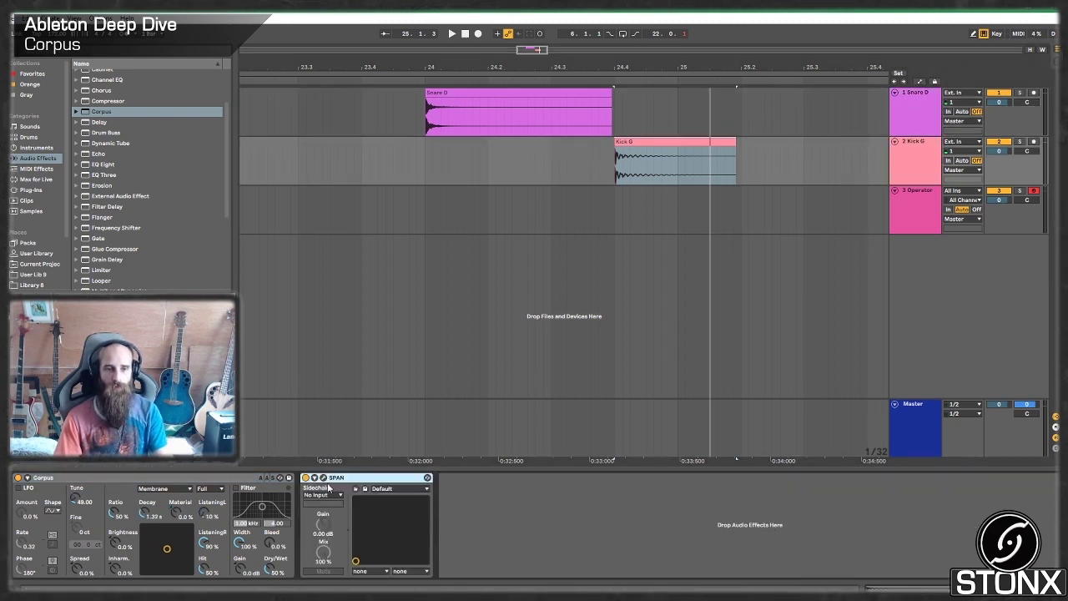
left_click(324, 478)
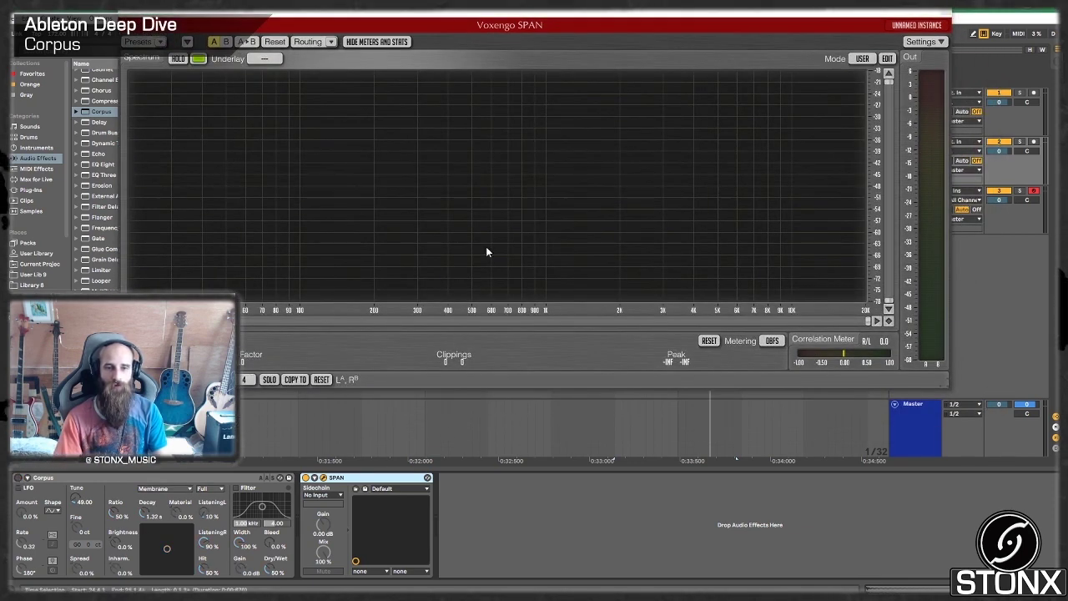
key("space")
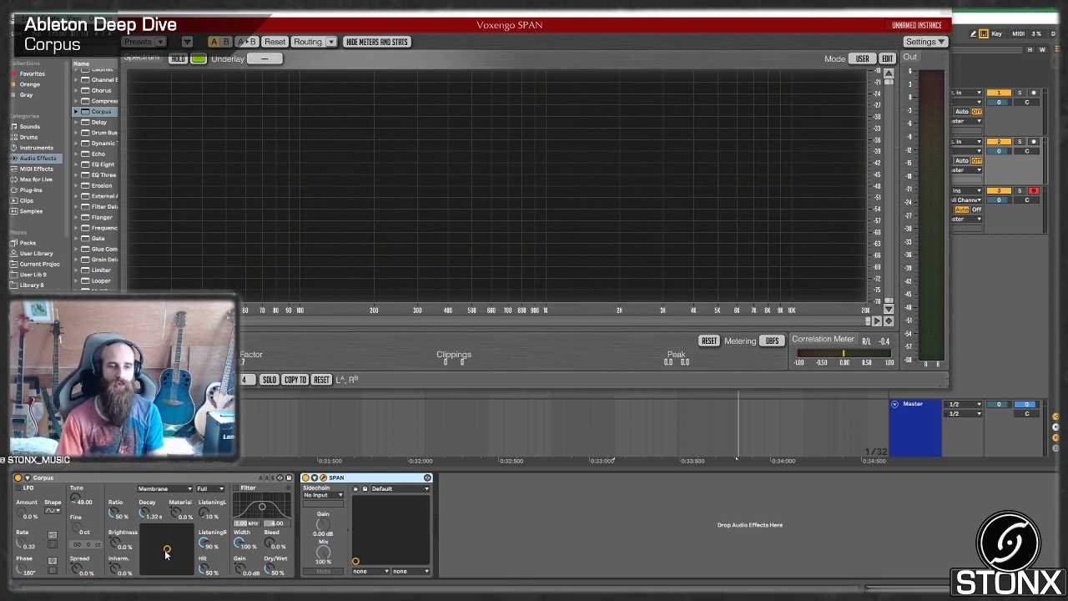
Try Corpus decays of about 9.44 s, 35.0 s and 4.37 s with negative material values while auditioning the kick
mouse_move(166, 552)
left_mouse_down()
mouse_move(152, 533)
mouse_move(153, 565)
mouse_move(172, 566)
left_mouse_up()
key("space")
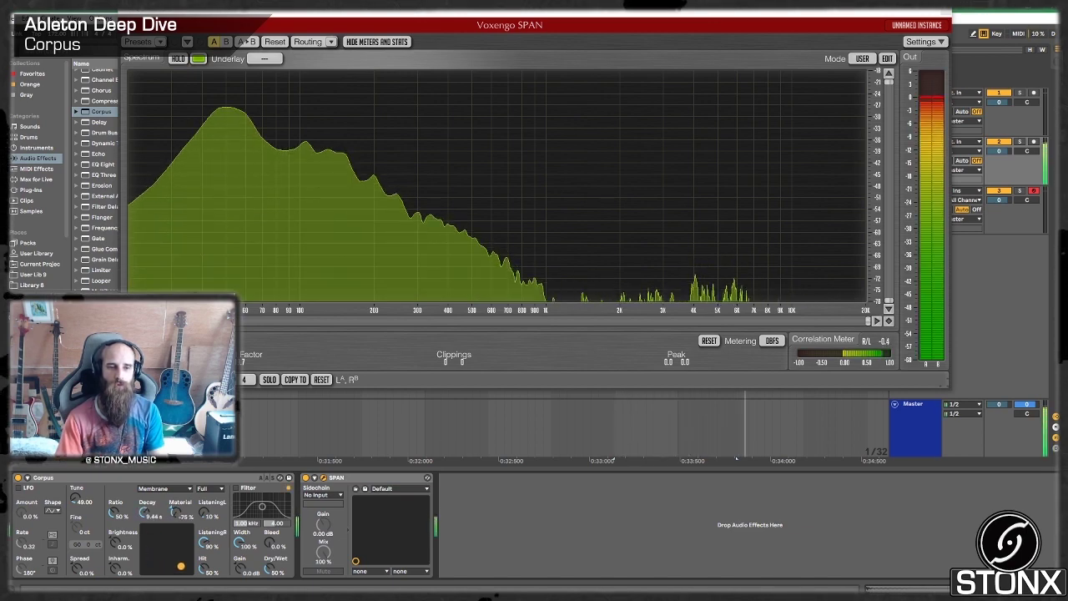
mouse_move(181, 566)
left_mouse_down()
mouse_move(145, 564)
mouse_move(190, 557)
left_mouse_up()
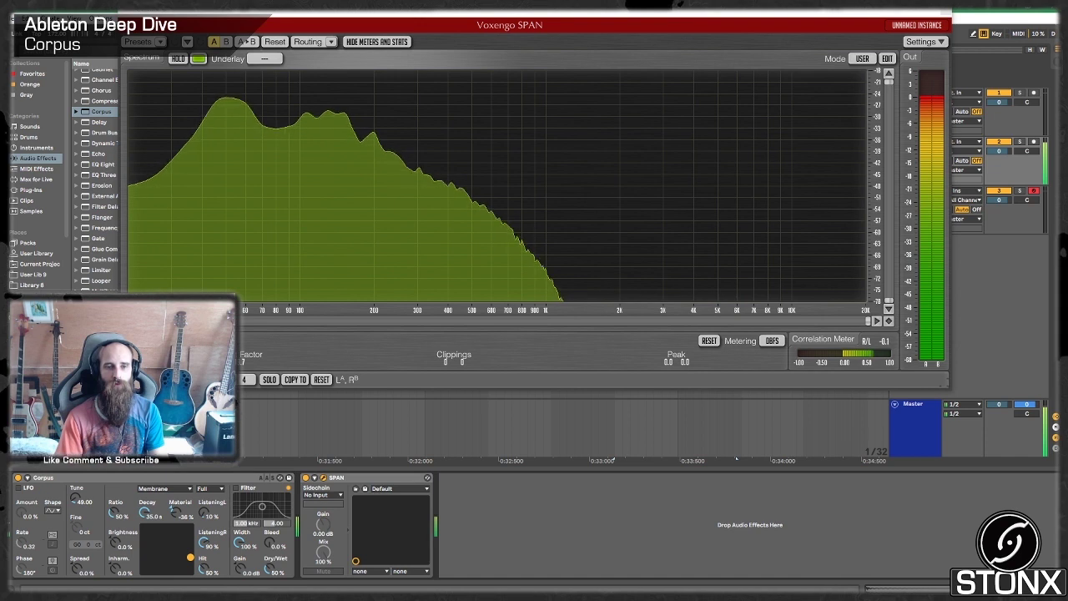
left_click(175, 557)
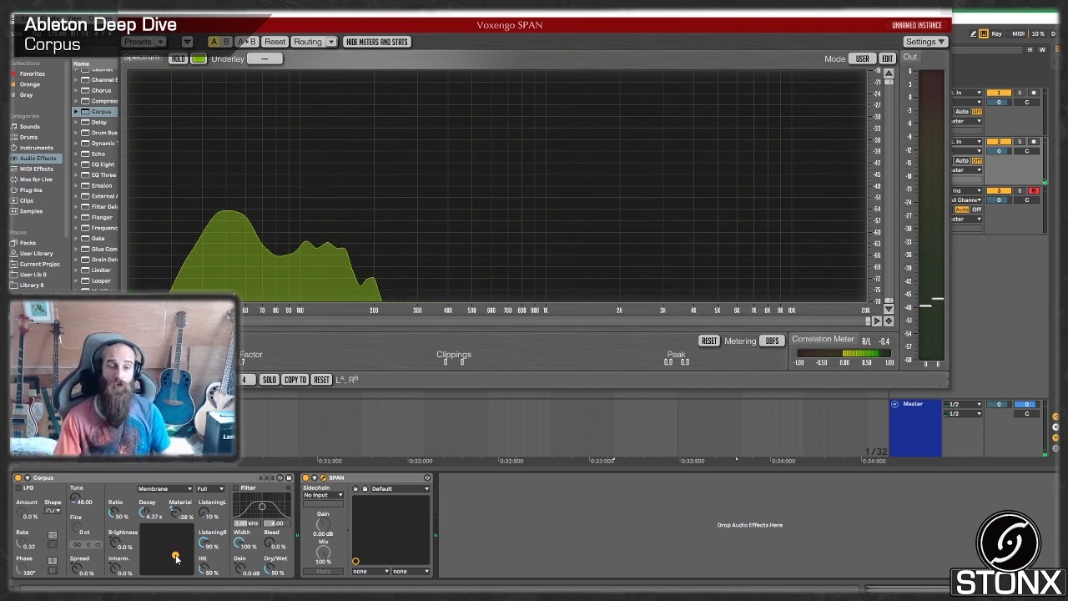
Shorten the kick's Corpus decay to the millisecond range and set its material to -41% while auditioning the kick
left_click_drag(175, 555, 151, 540)
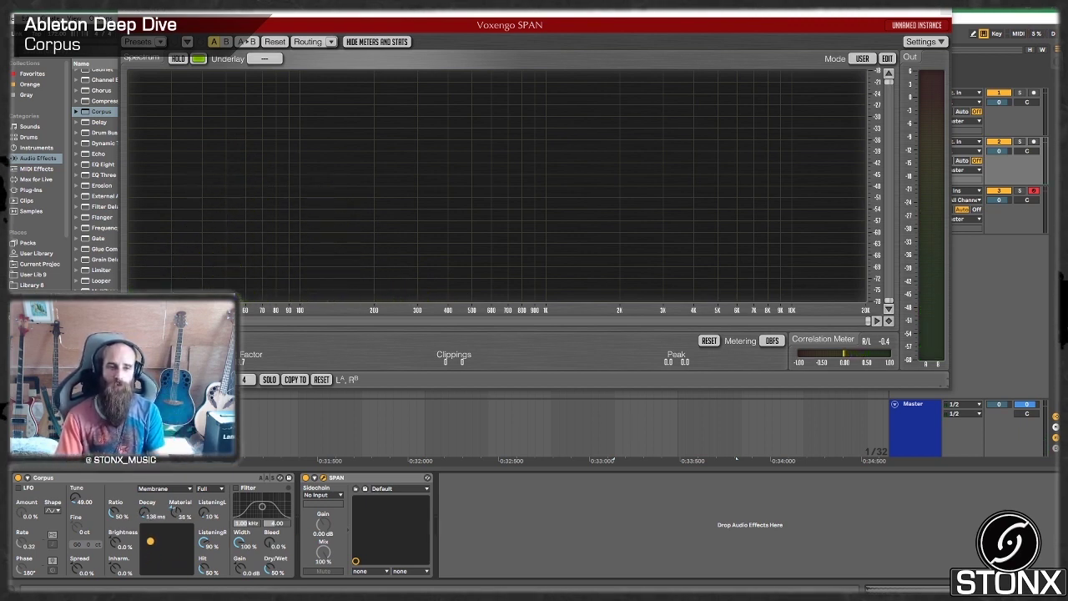
key("space")
left_click_drag(150, 540, 148, 559)
key("space")
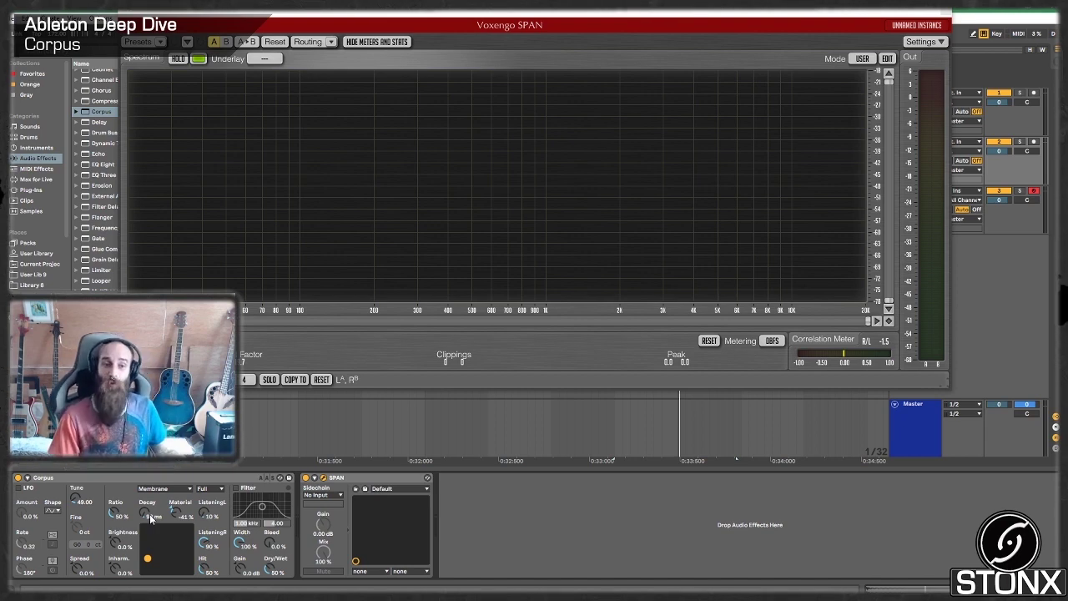
Switch to the web browser and look up the reverb decay times for 172 BPM in the reverb calculator
left_click(149, 588)
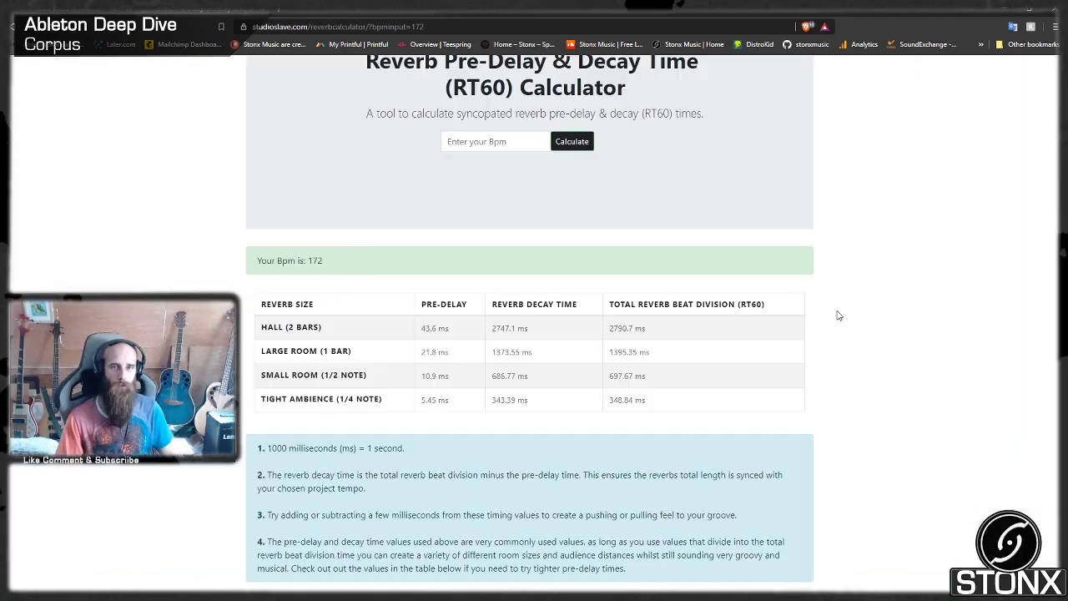
scroll(840, 316, "up", 1)
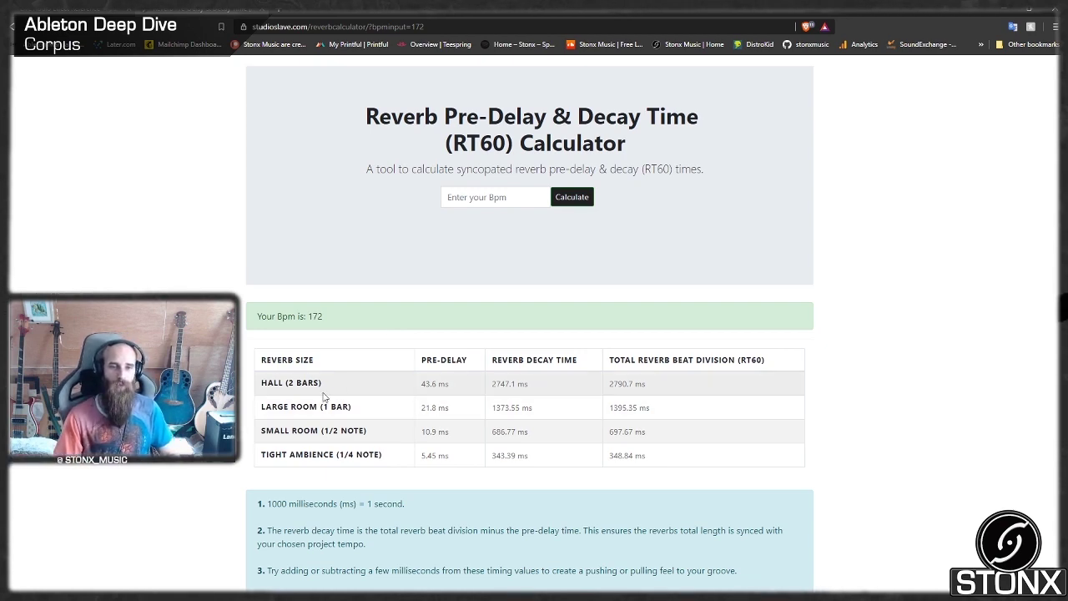
scroll(370, 412, "down", 1)
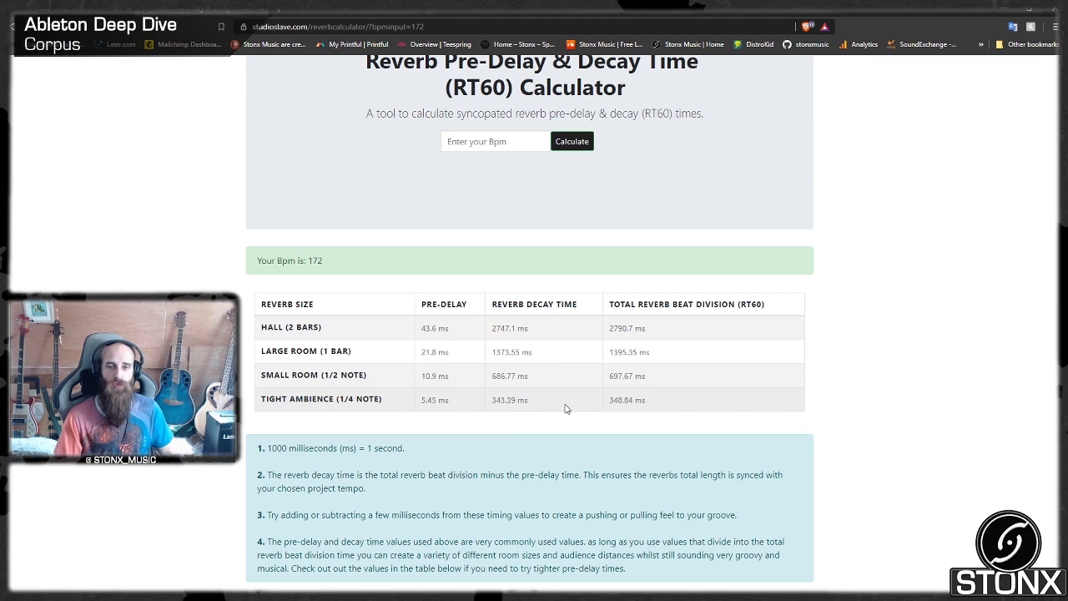
Open the Windows Calculator, move it clear of the decay table and divide 343.39 by 2
mouse_move(217, 595)
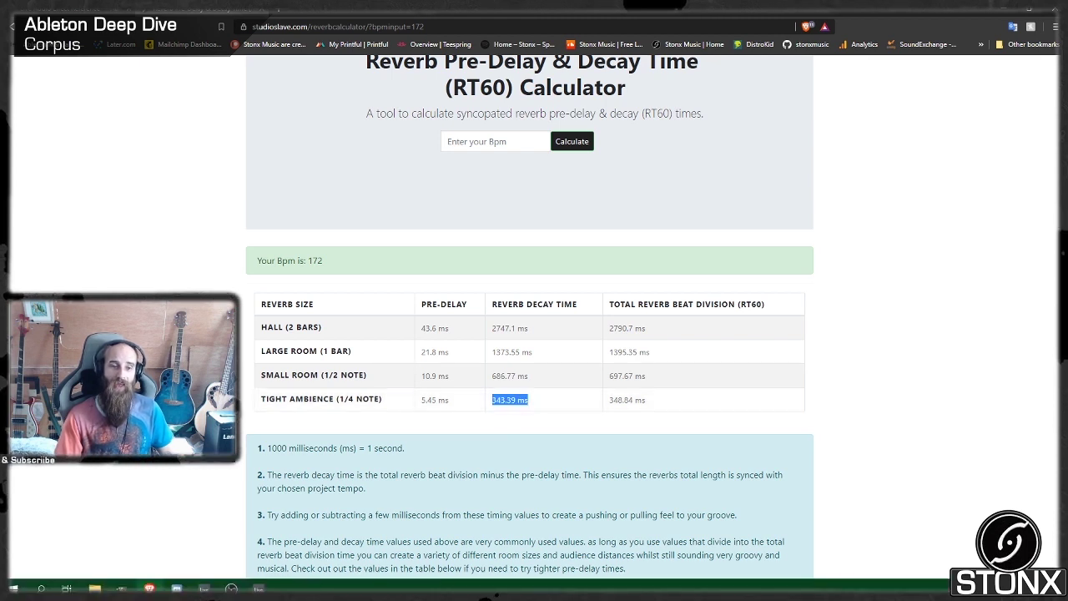
left_click(41, 588)
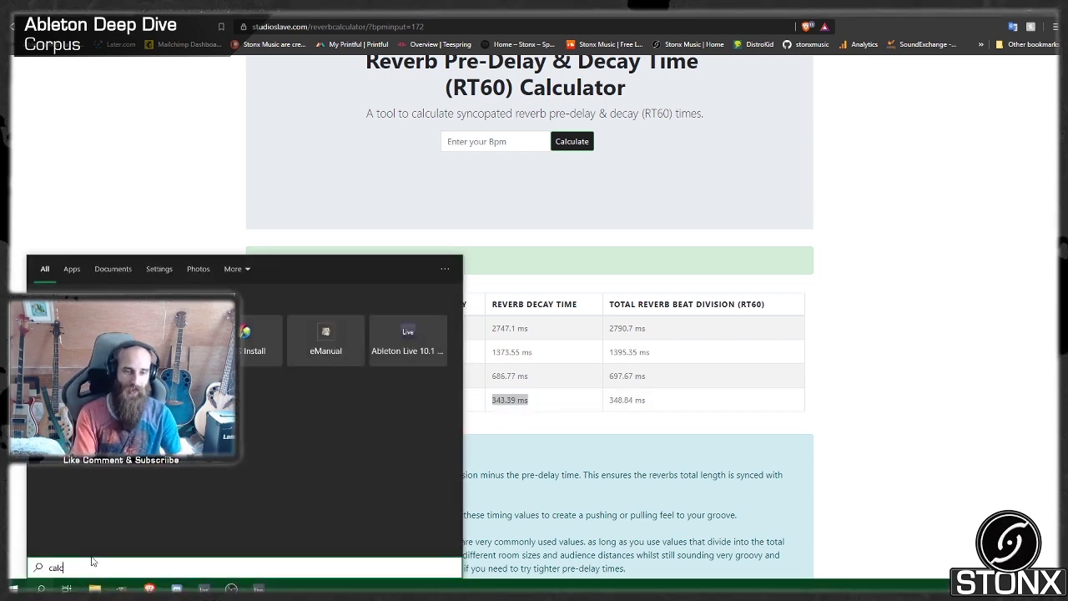
key("Return")
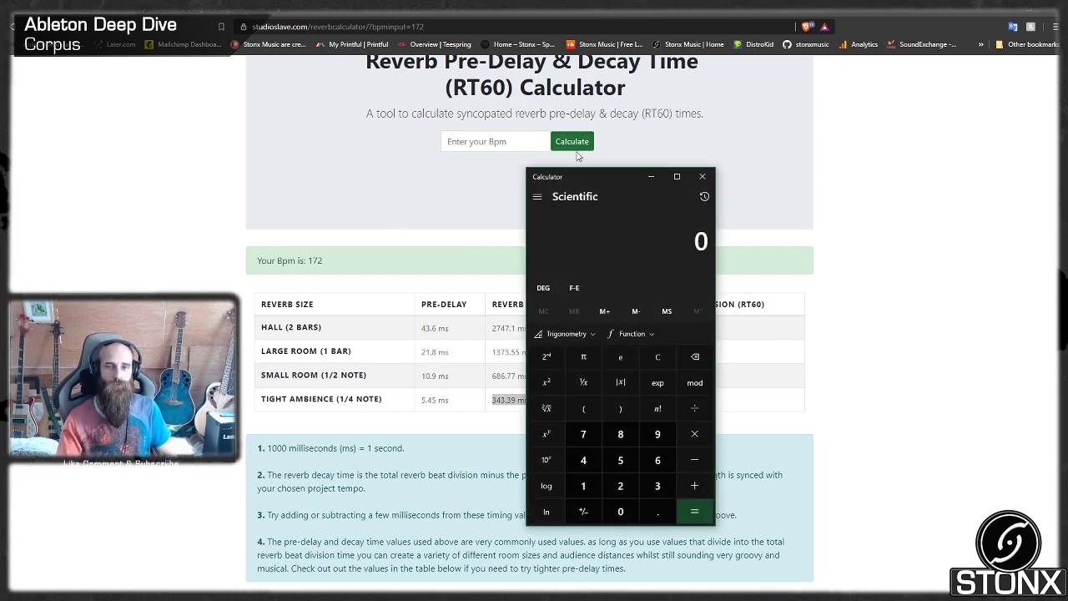
left_click_drag(573, 174, 818, 146)
type("343.39")
key("slash")
type("2")
key("Return")
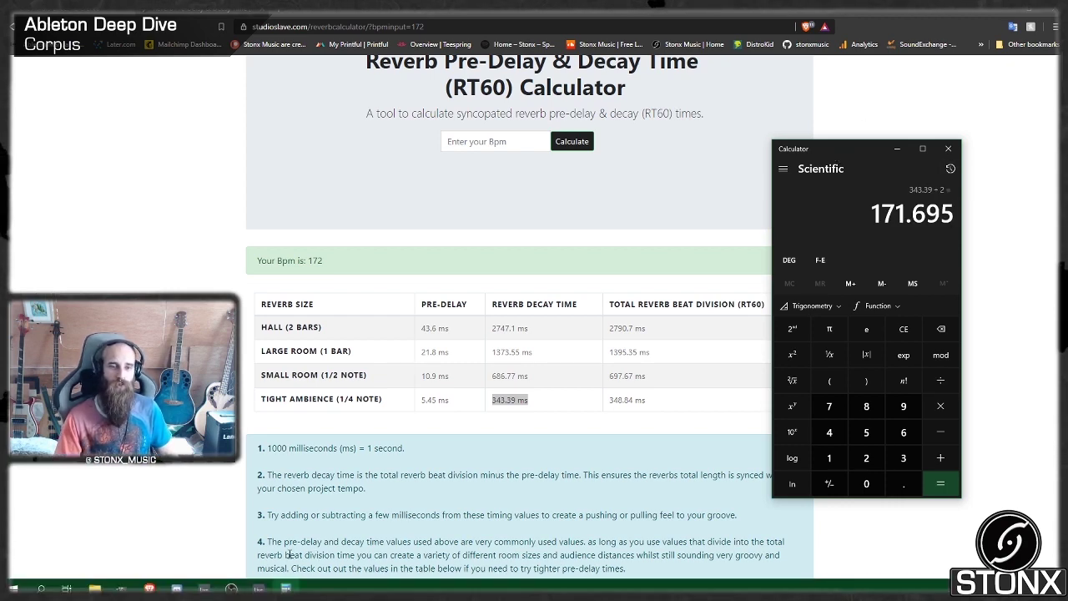
Switch back to Ableton Live and set the kick's Corpus decay to 171 ms
left_click(259, 588)
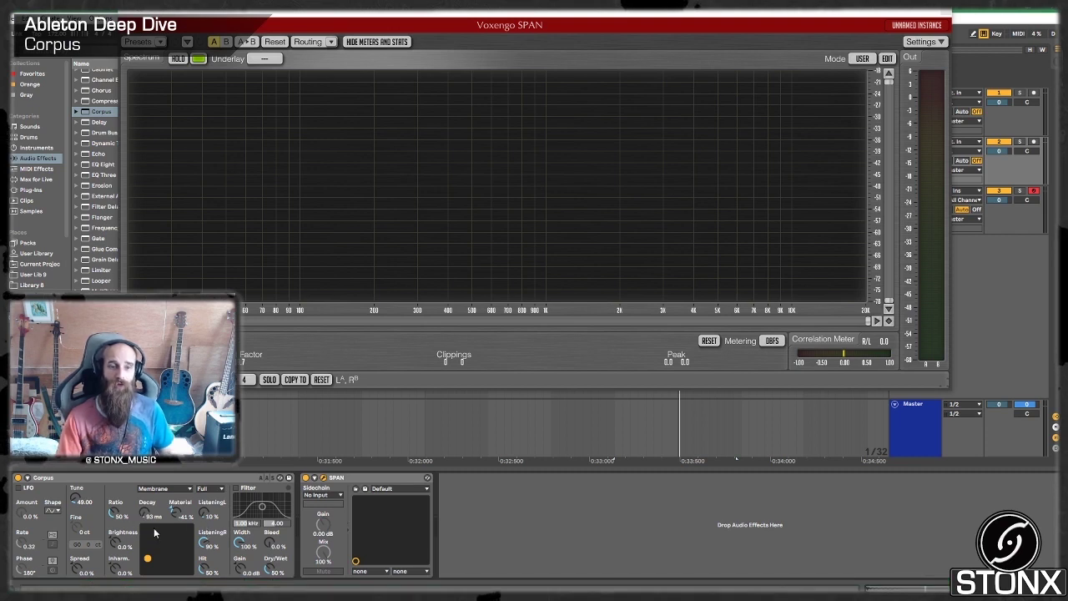
mouse_move(171, 595)
left_click(285, 588)
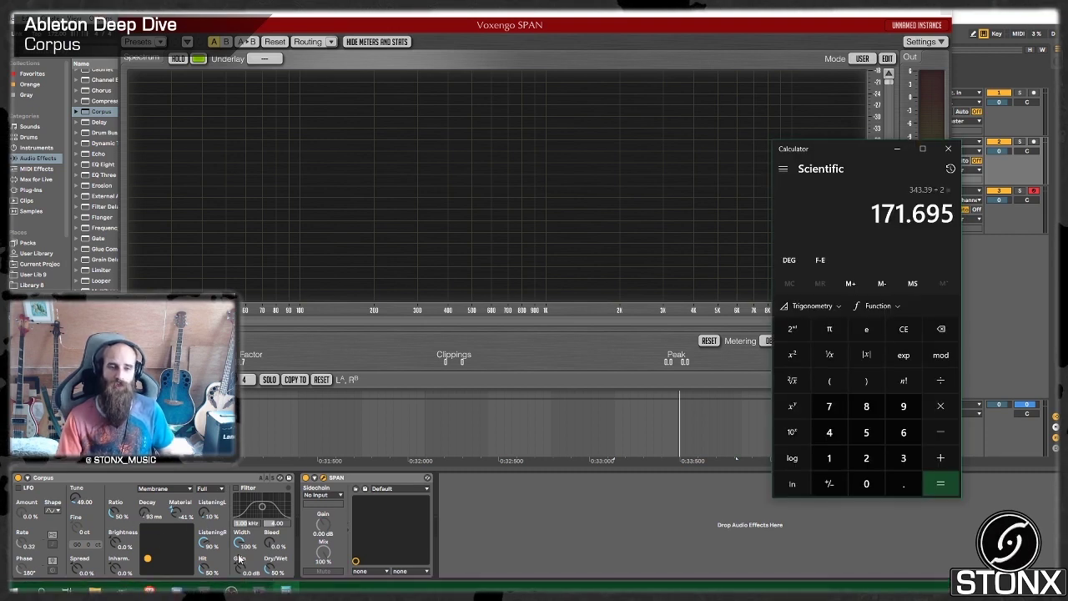
left_click(142, 512)
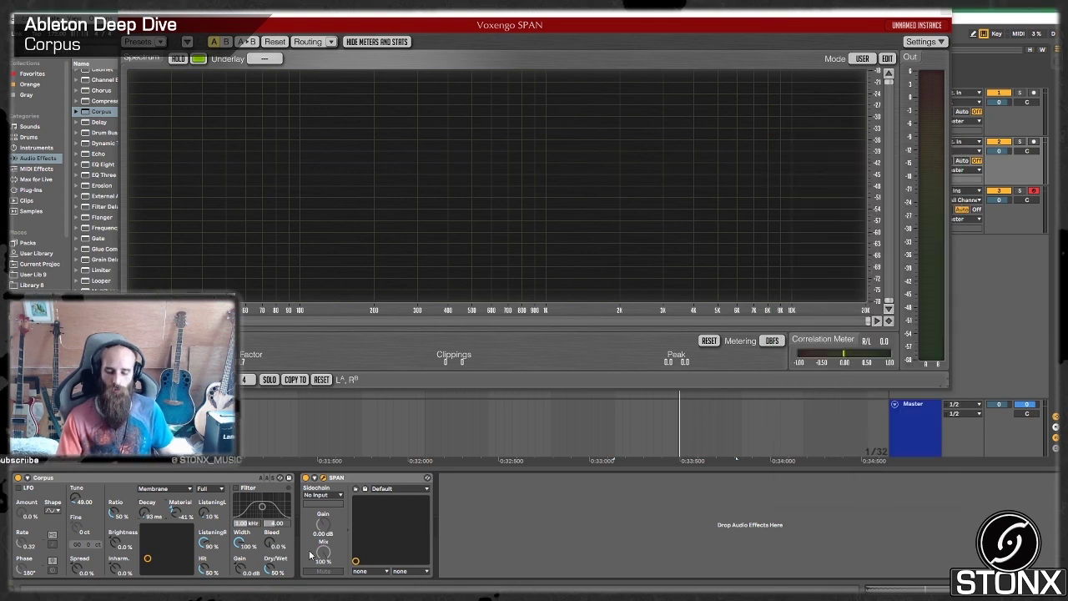
left_click(143, 514)
type("171")
key("Return")
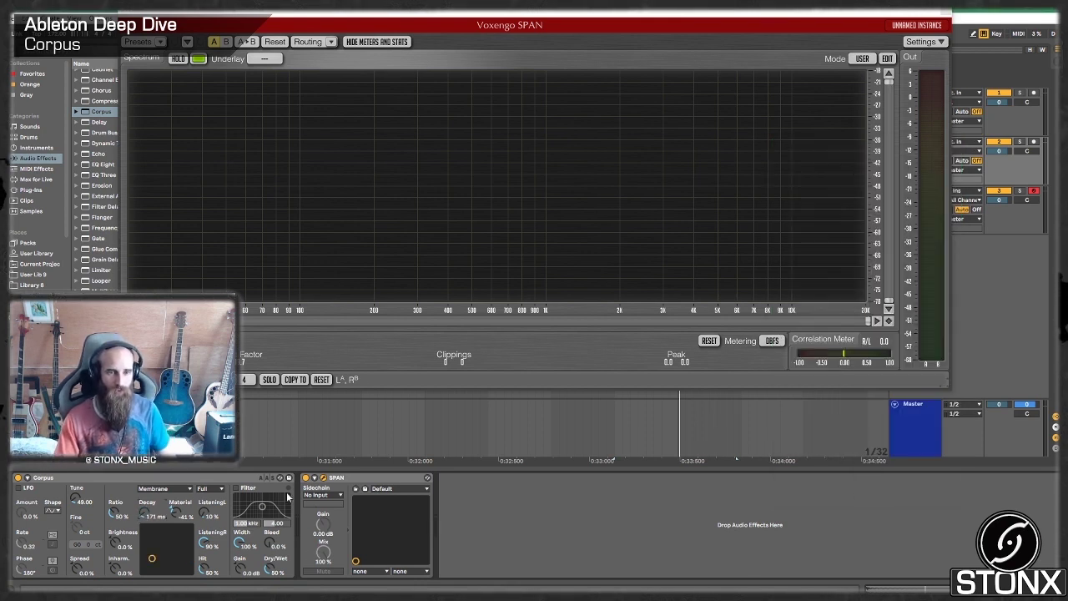
Audition the kick with Corpus bypassed and enabled to compare its spectrum in SPAN
key("space")
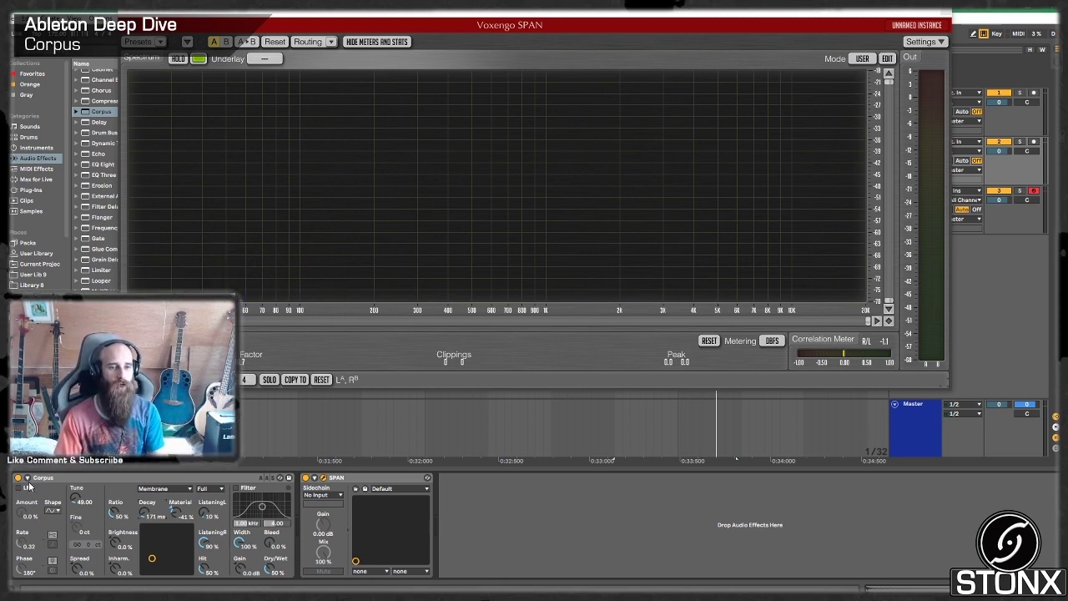
key("space")
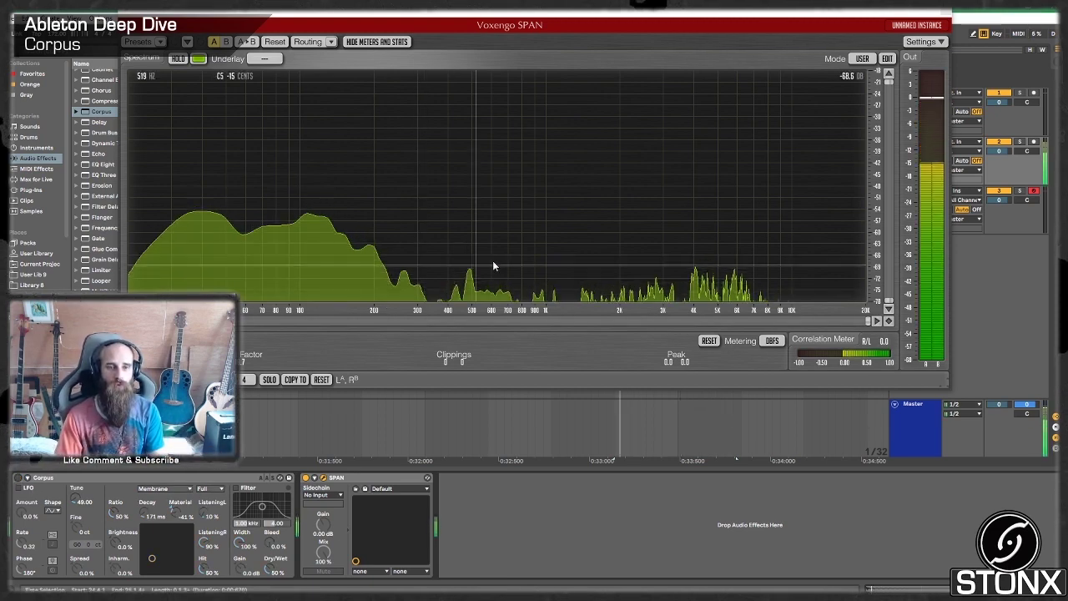
key("space")
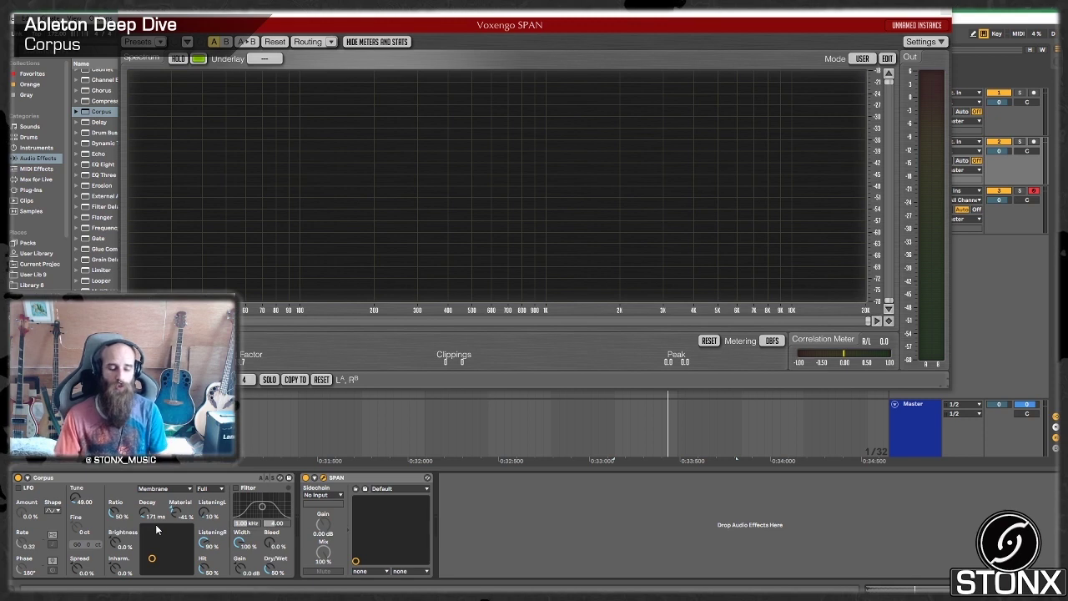
key("space")
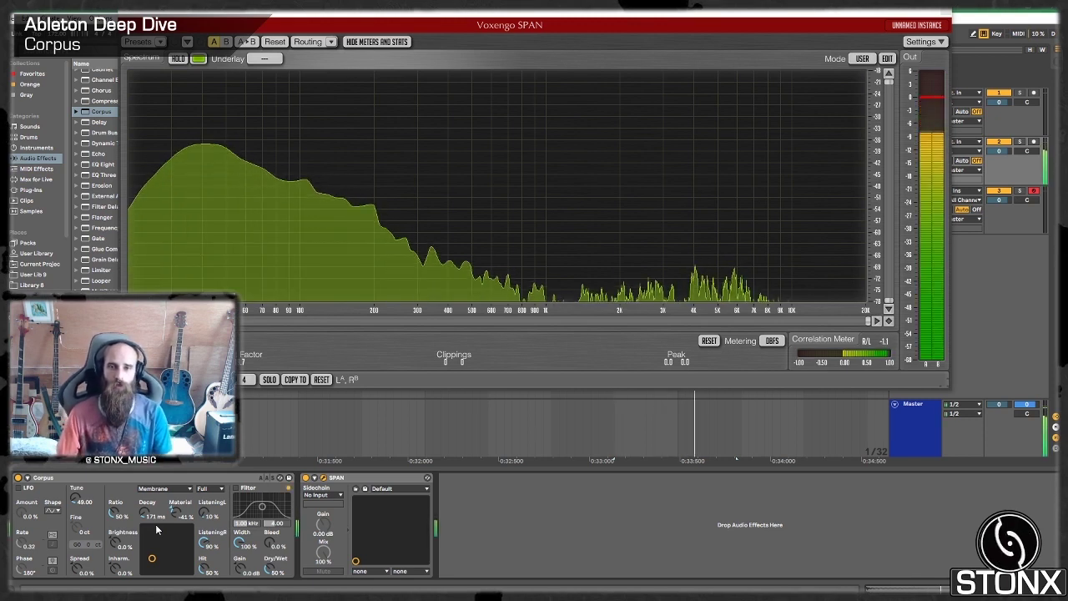
key("space")
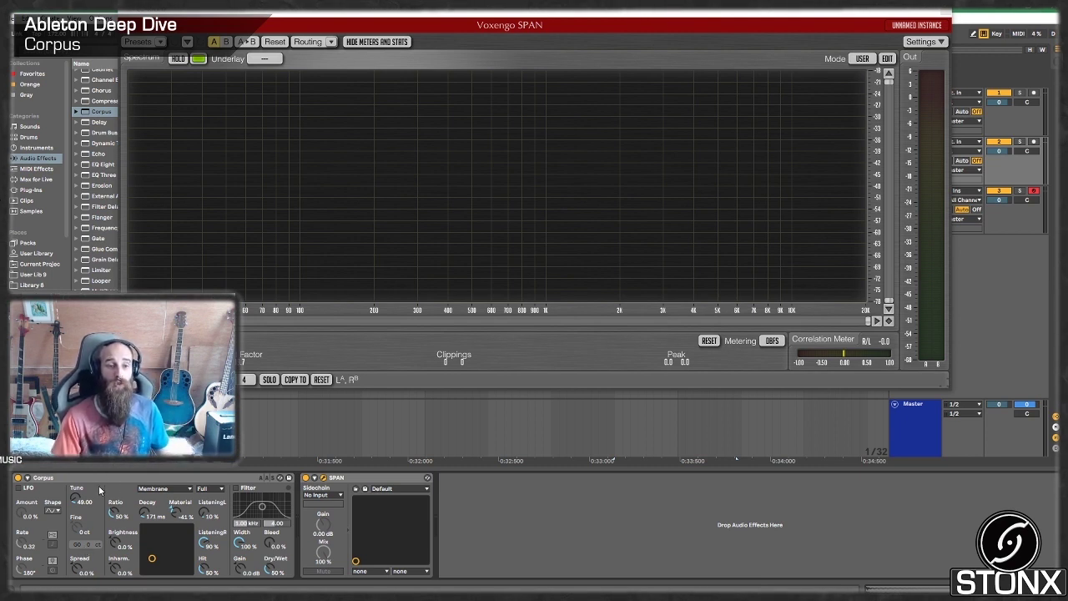
Try a high-pass Auto Filter after Corpus at 200 Hz and 100 Hz, compare with Corpus off and on, and delete the filter
scroll(94, 116, "up", 3)
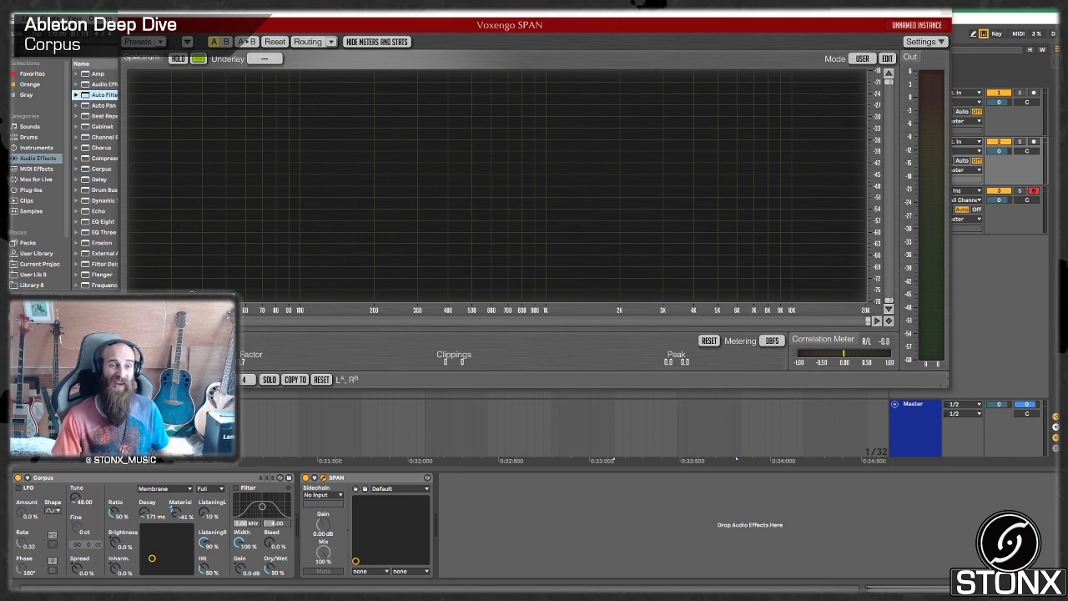
left_click_drag(104, 95, 304, 545)
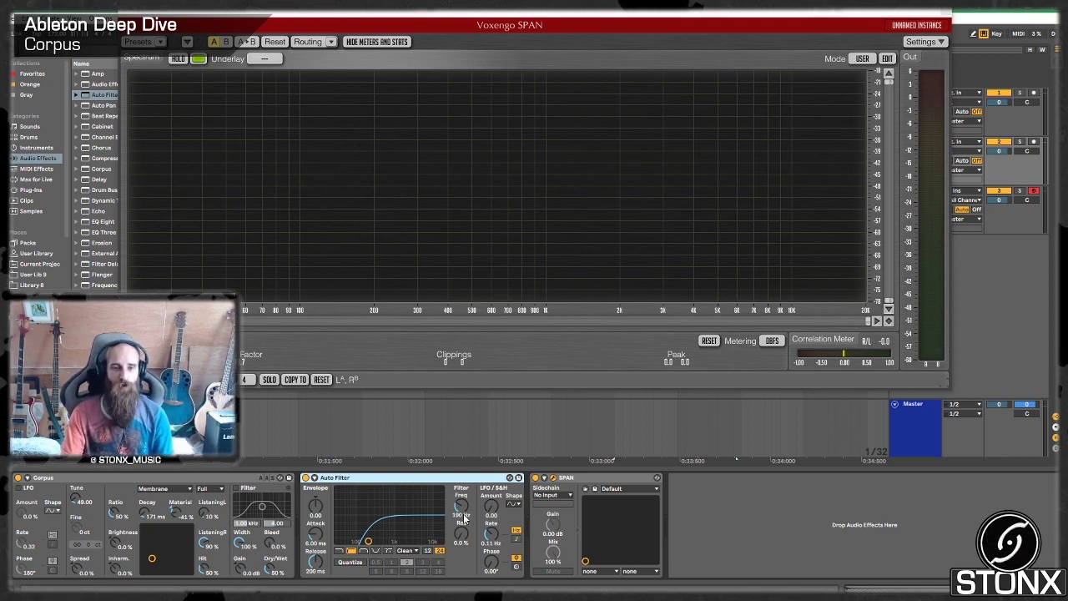
left_click_drag(464, 518, 465, 518)
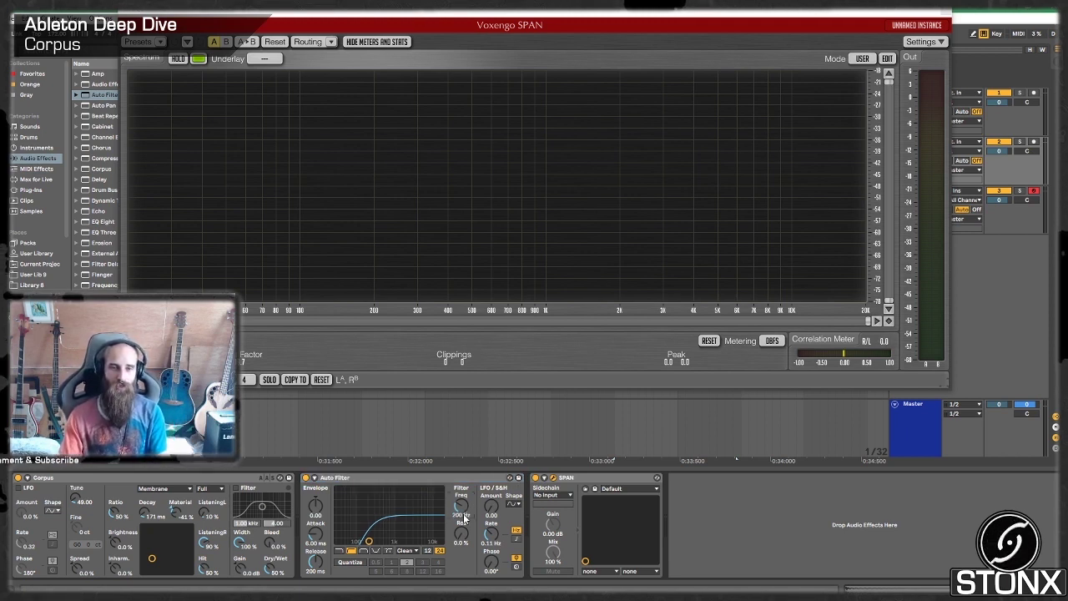
key("space")
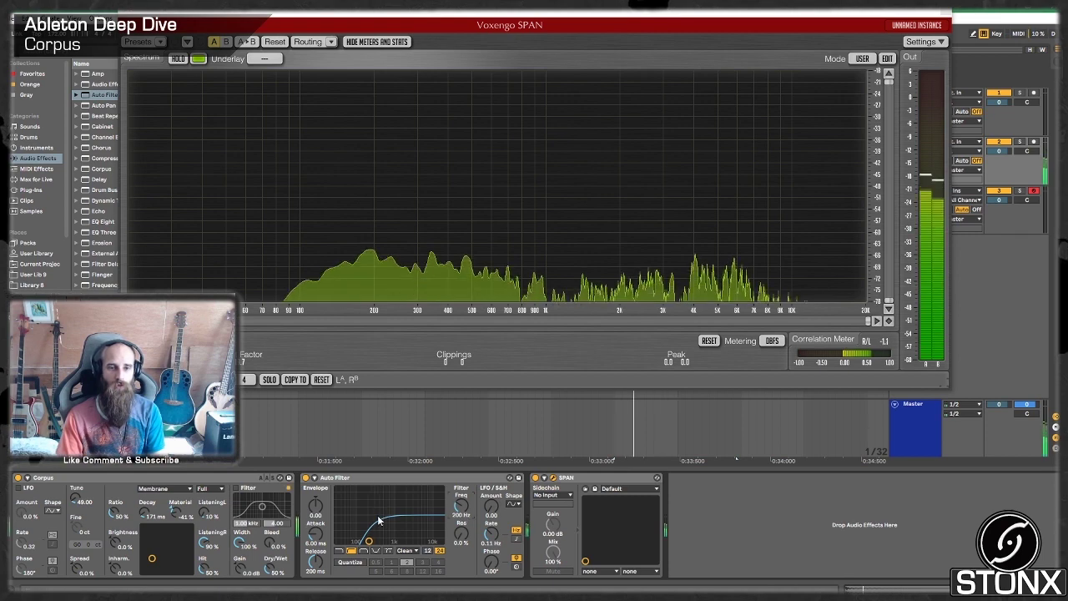
scroll(454, 512, "down", 5)
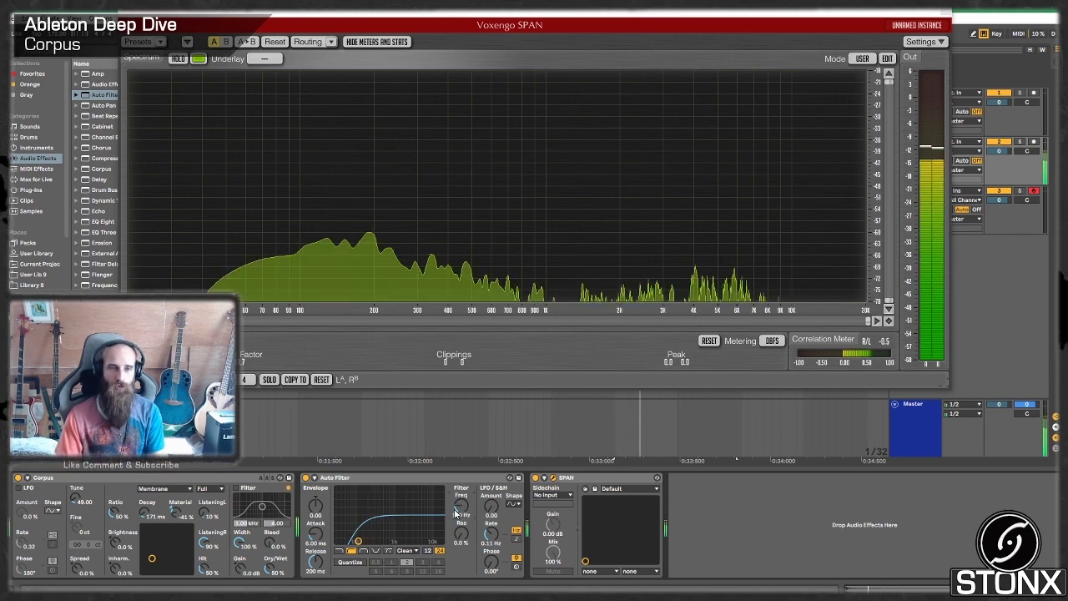
left_click(18, 478)
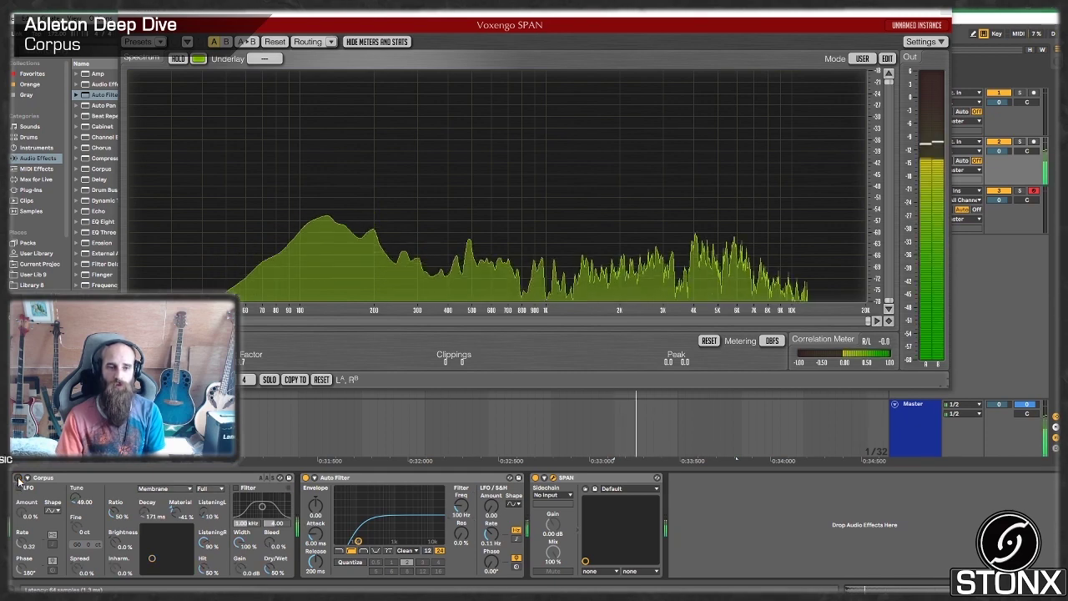
left_click(18, 479)
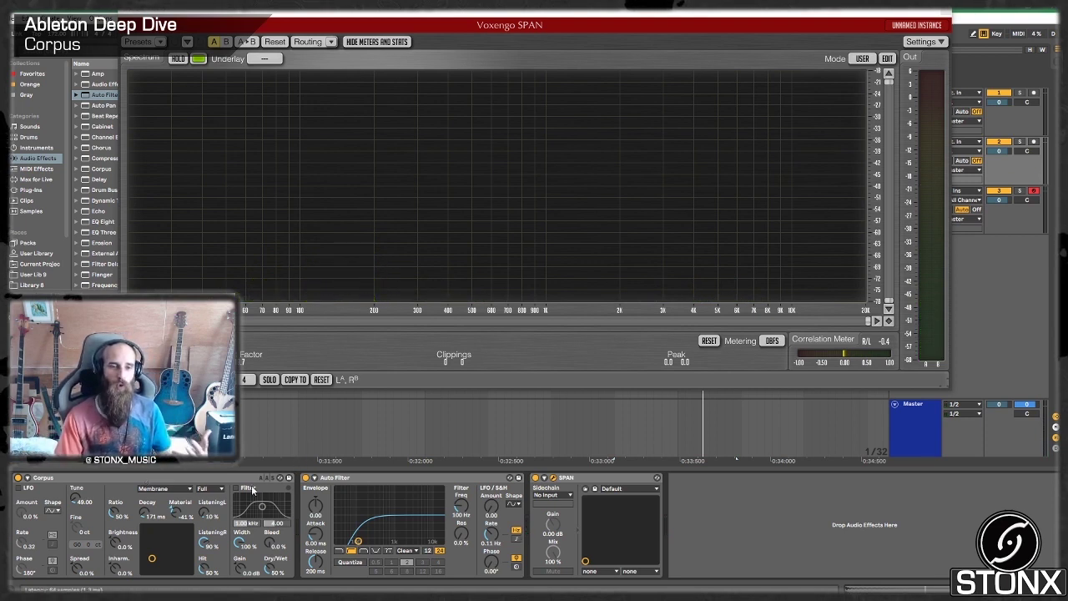
right_click(349, 478)
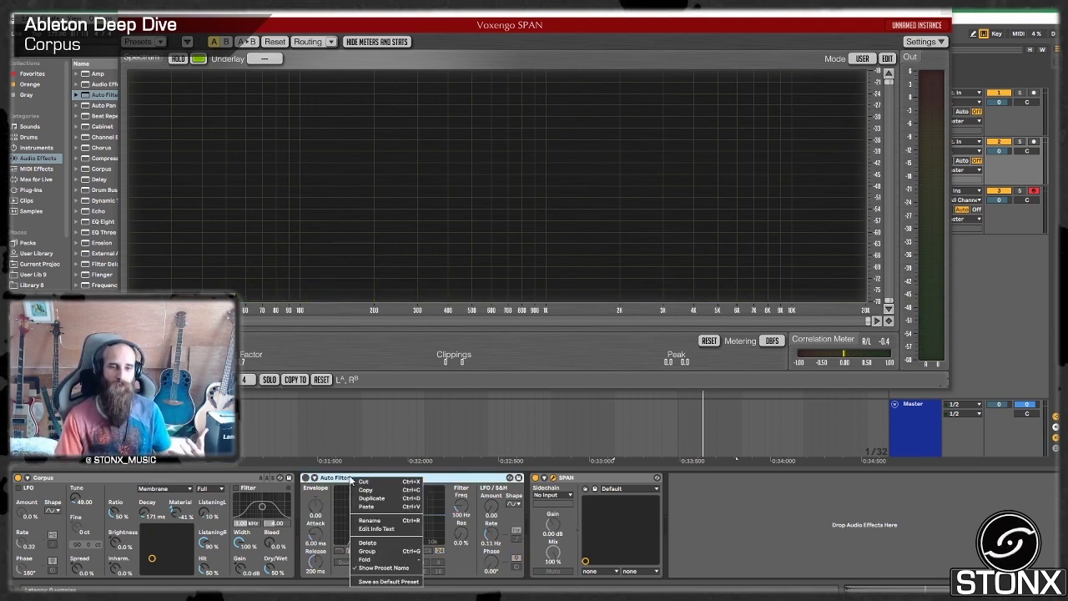
left_click(369, 543)
Duplicate Corpus on the kick, tune the copy to 98.00 Hz (G1) and lower its dry/wet to 20% while auditioning
left_click(175, 482)
key("ctrl+d")
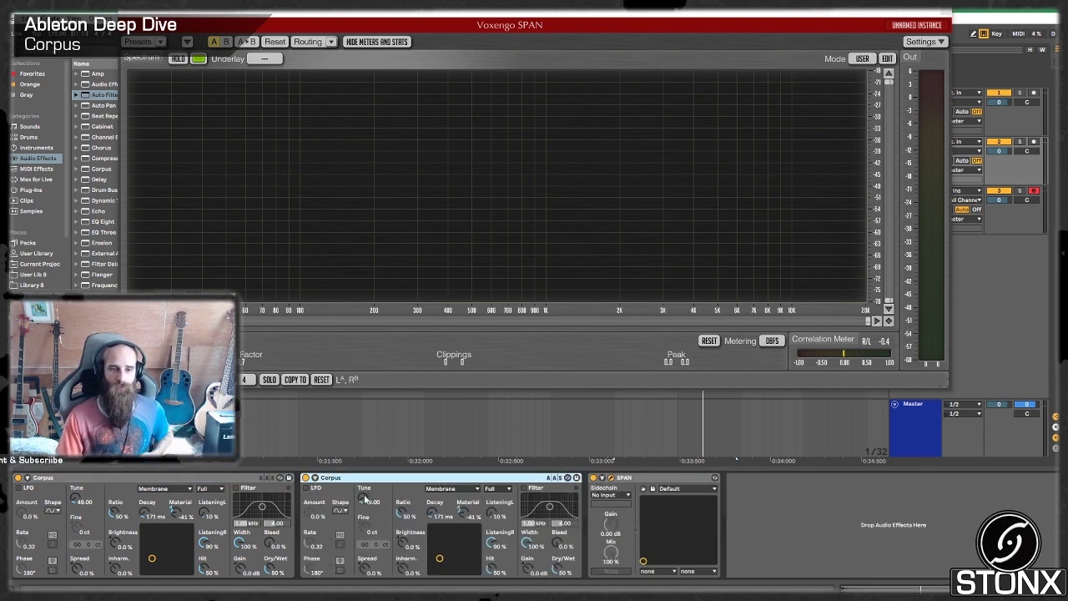
left_click(370, 504)
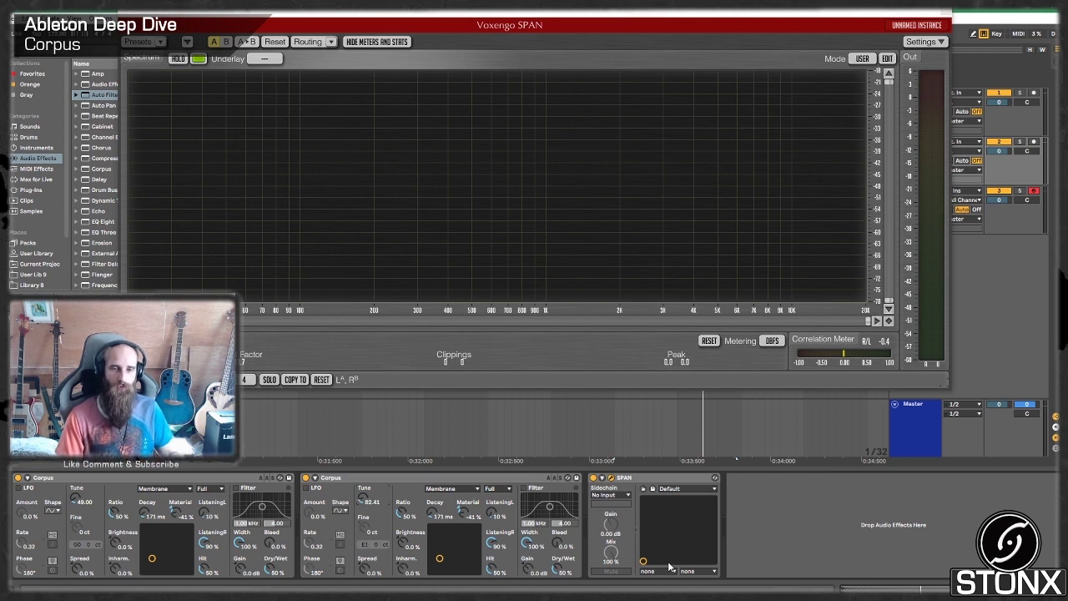
key("space")
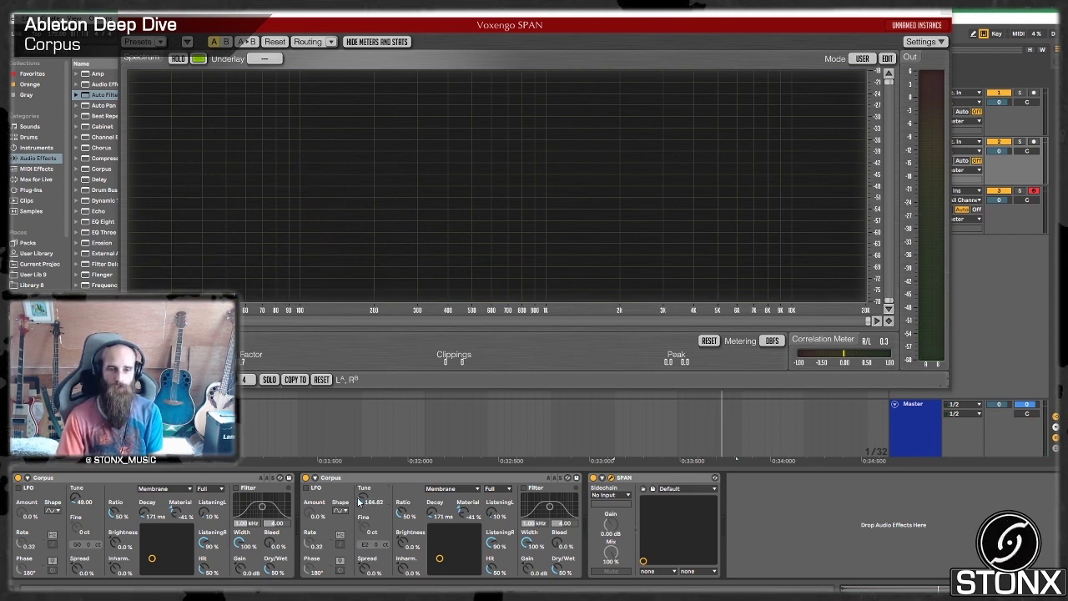
key("space")
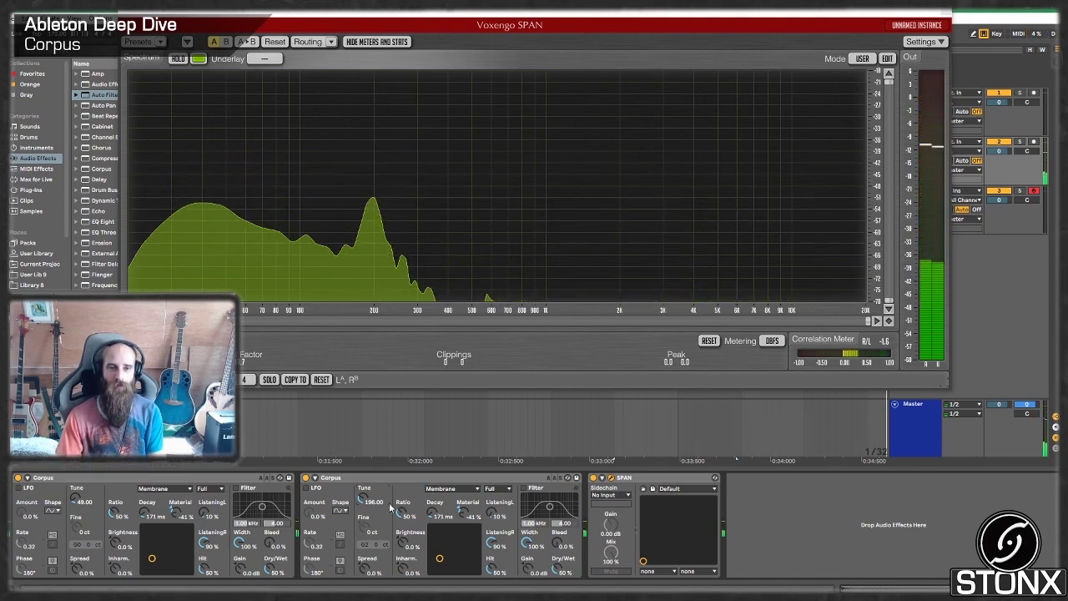
left_click_drag(369, 501, 369, 504)
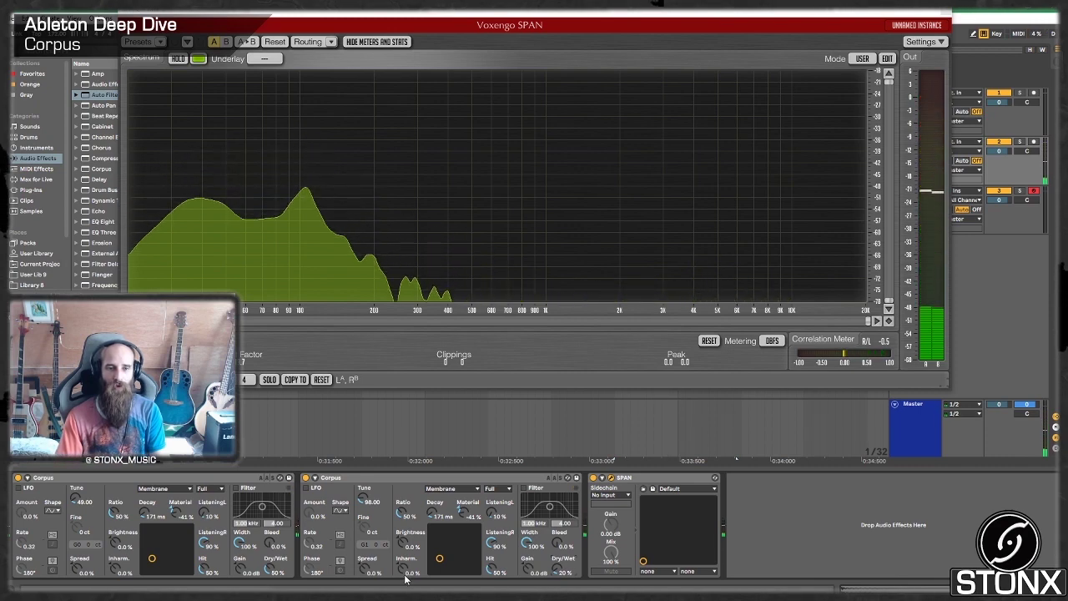
Set the second Corpus's inharmonics to 100% and brightness to 95%, and audition its spread at 100% before resetting it to 0%
left_click_drag(403, 571, 403, 584)
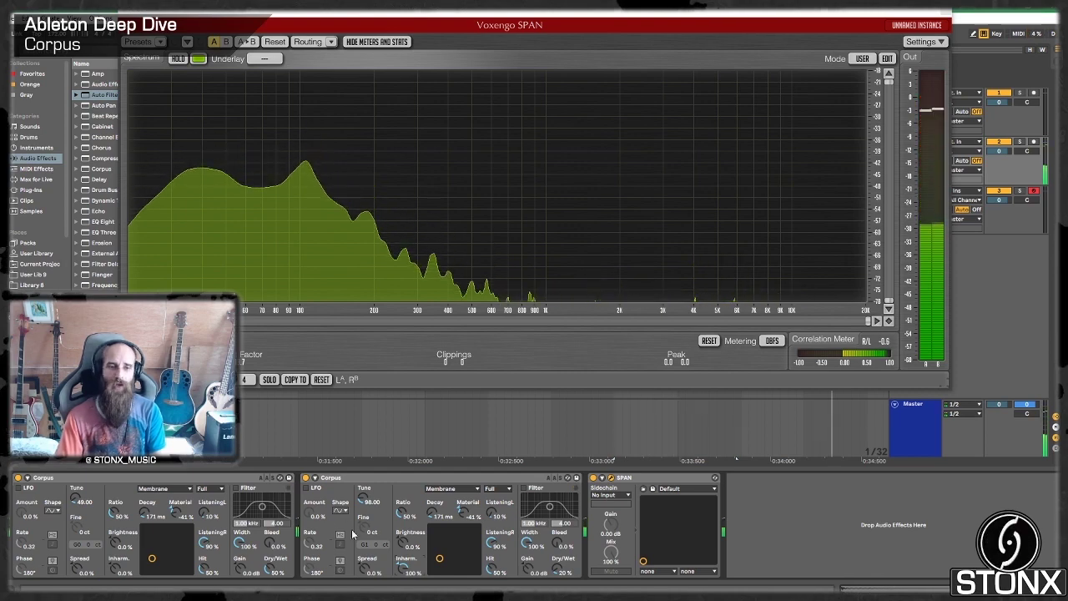
left_click_drag(404, 543, 404, 493)
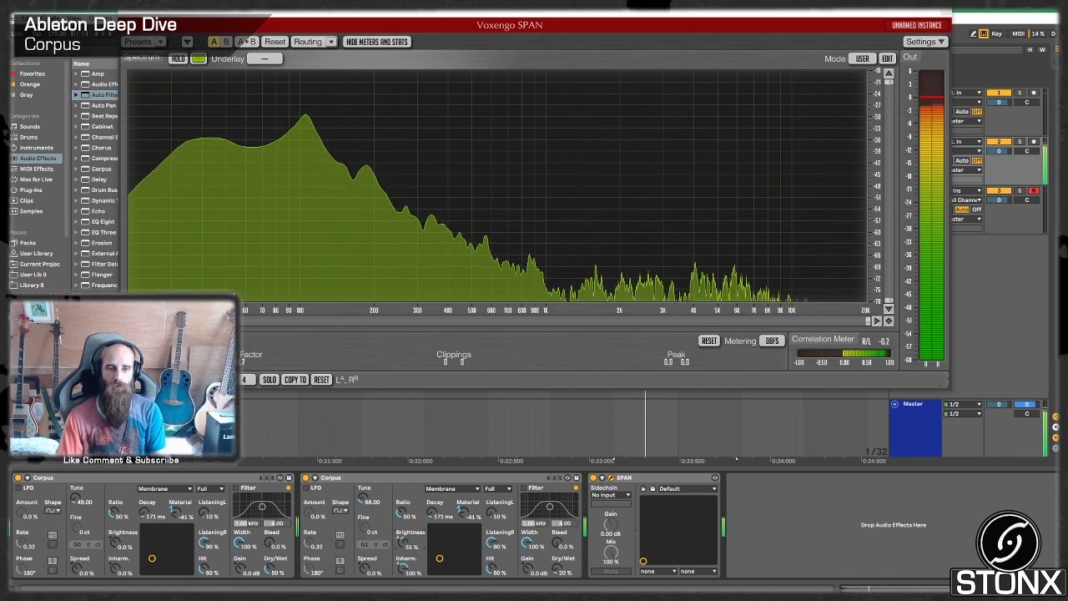
left_click_drag(404, 543, 404, 533)
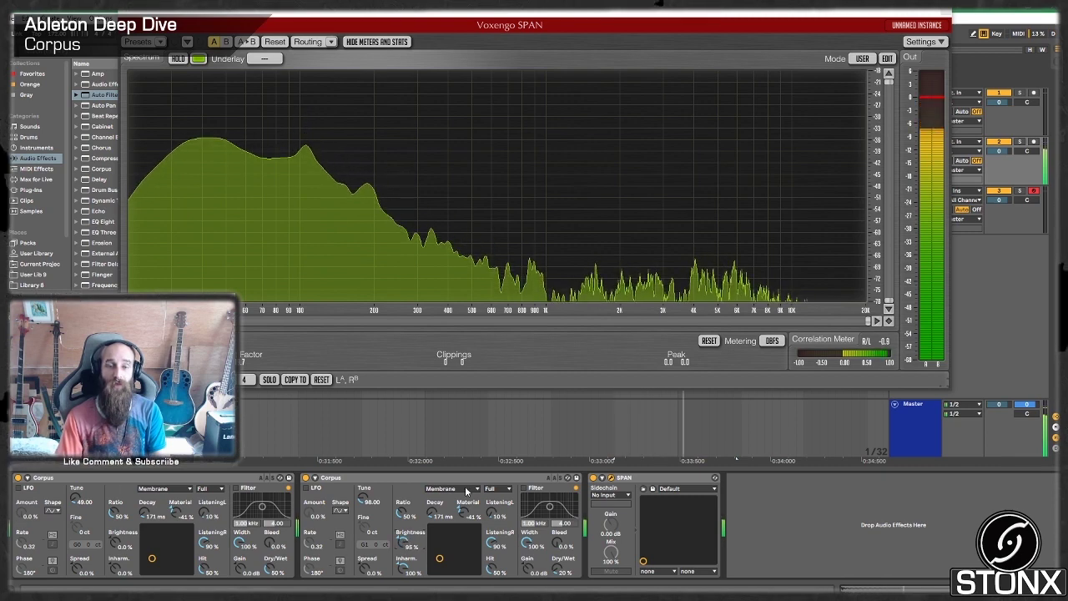
left_click_drag(365, 569, 365, 497)
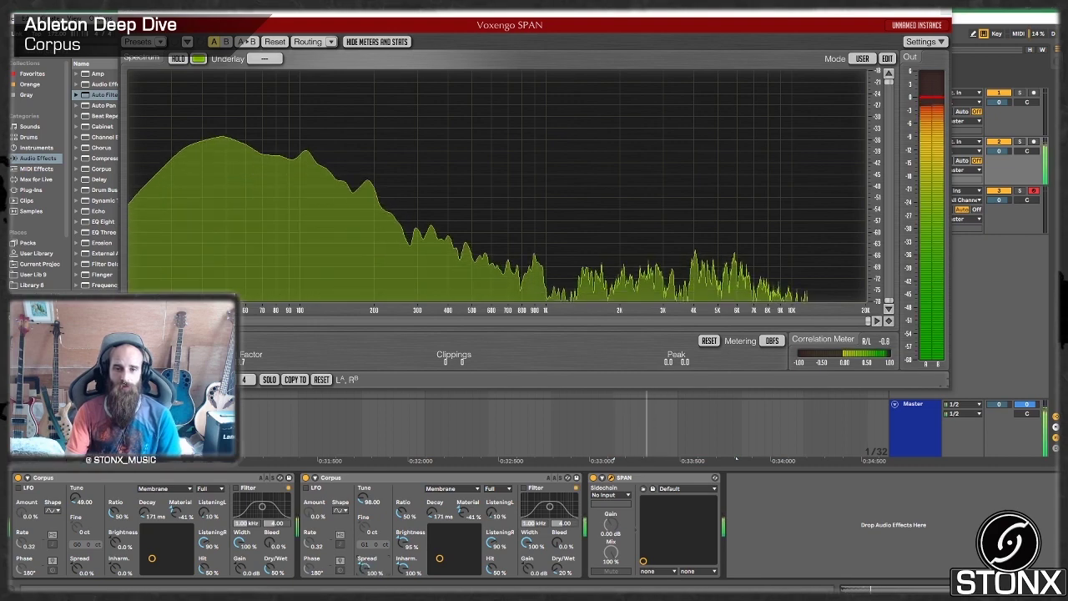
key("space")
left_click_drag(364, 569, 365, 600)
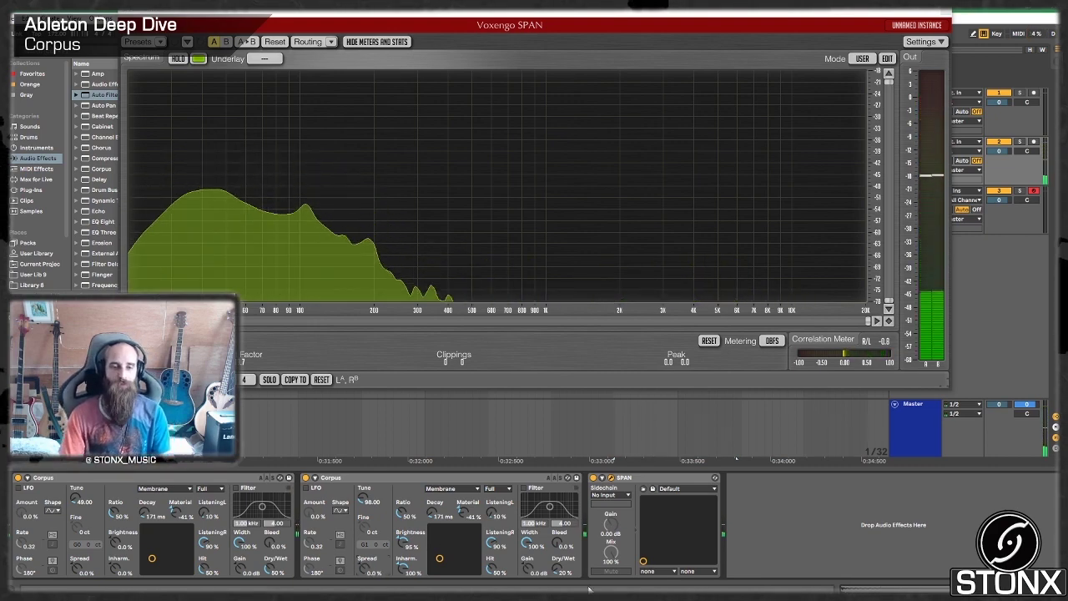
Close the SPAN window and add an audio track below Kick G, armed for recording with Resampling as its input
left_click(445, 481)
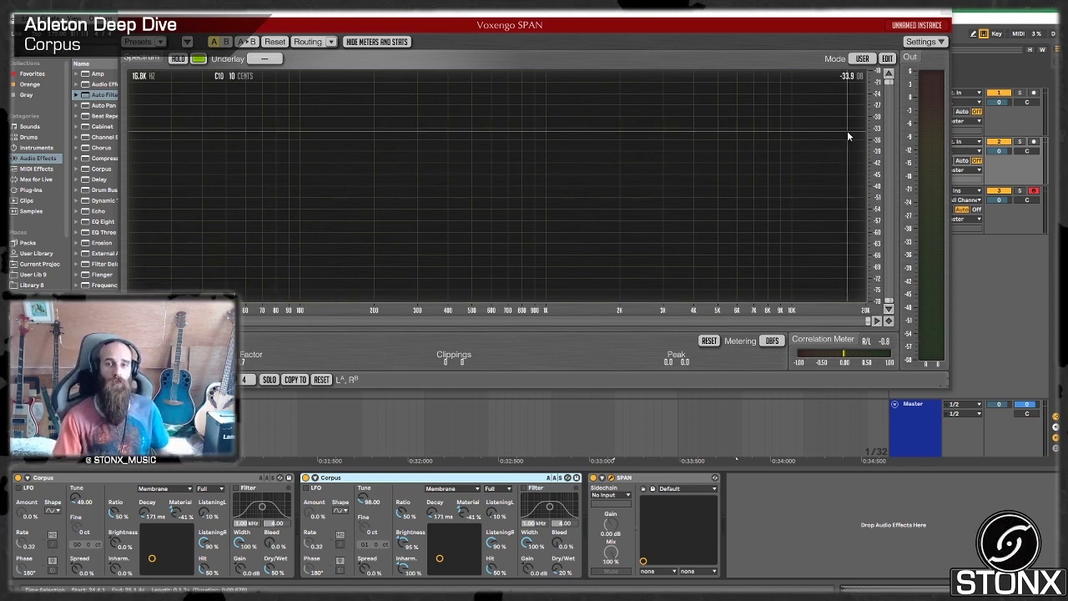
left_click_drag(907, 13, 878, 94)
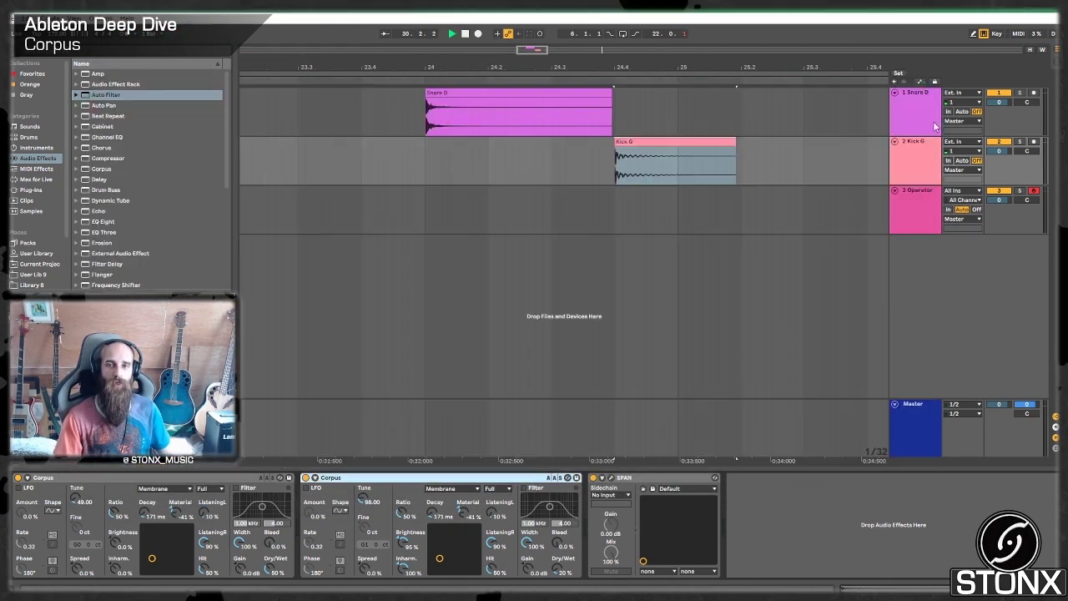
left_click(918, 90)
key("ctrl+t")
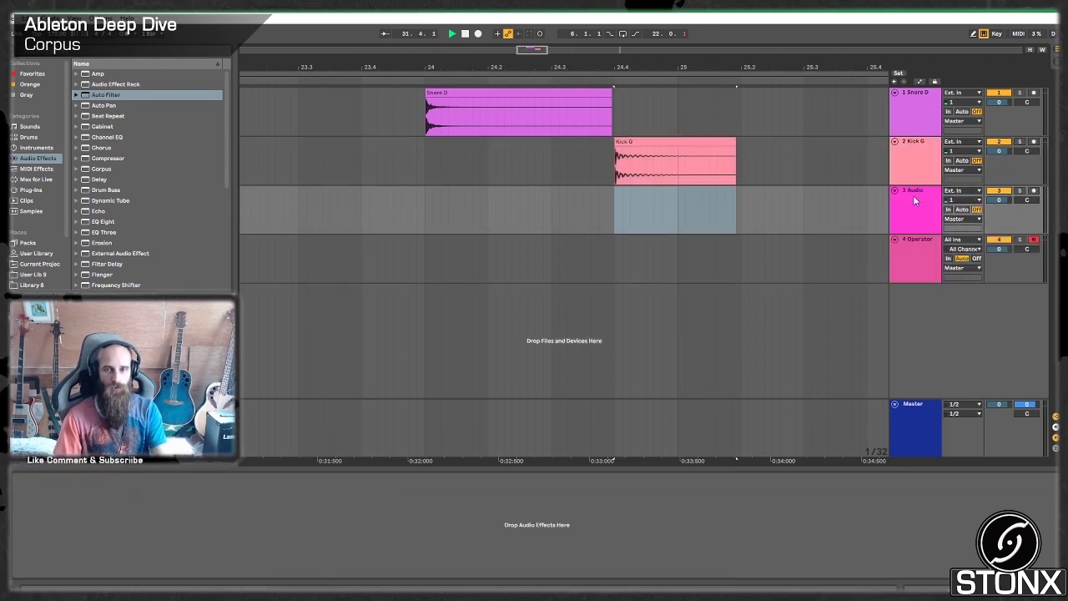
left_click(978, 191)
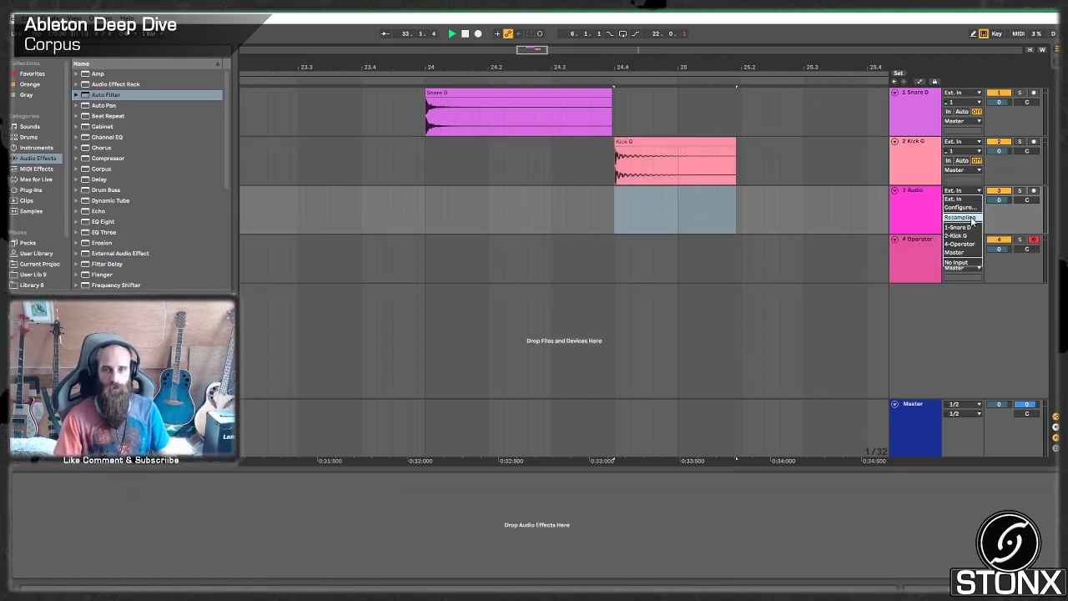
left_click(972, 218)
left_click(1035, 192)
Record the processed kick onto the new audio track, starting at 24.4 where the Kick G clip begins
left_click(615, 204)
key("F9")
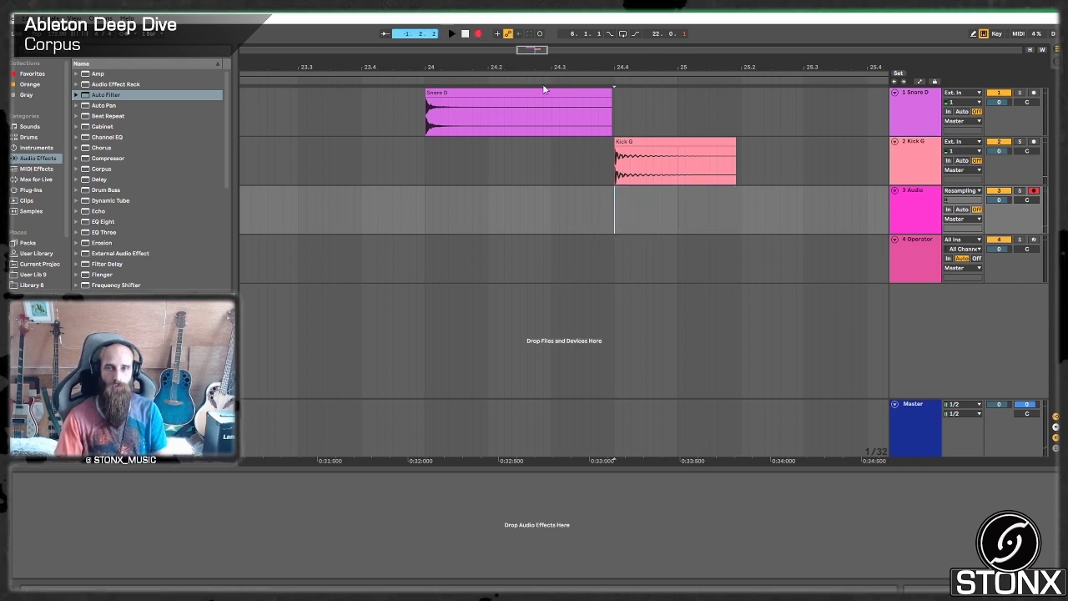
key("space")
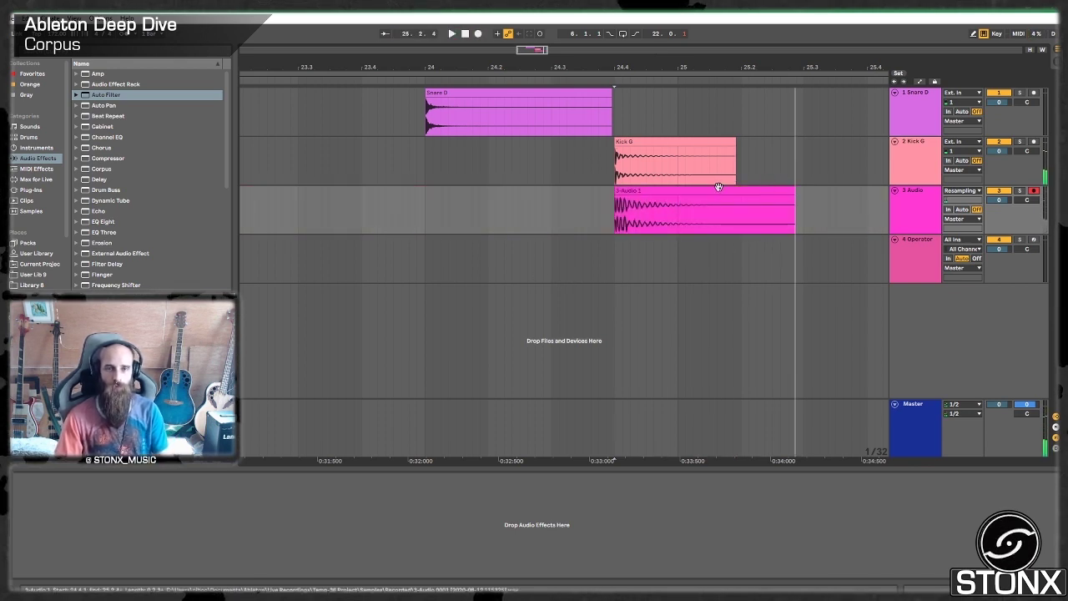
Trim the recorded clip to roughly the original kick's length and move it along its track to start at 25.3
left_click_drag(794, 216, 733, 215)
left_click(699, 172)
key("z")
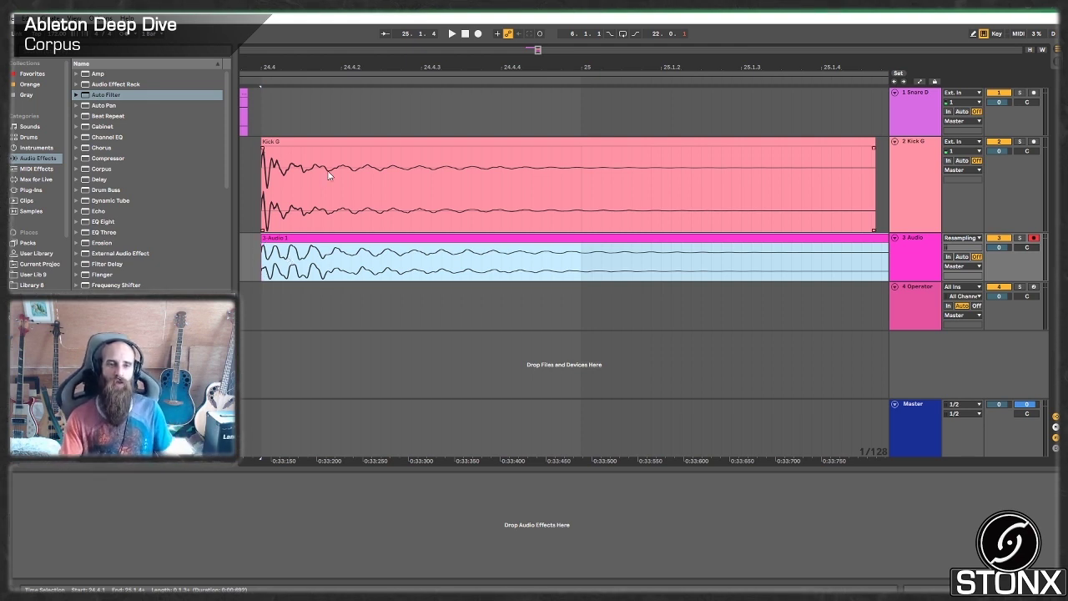
left_click_drag(538, 52, 547, 47)
left_click_drag(418, 239, 563, 244)
Add Drum Buss to the resampled audio track, set its transients to 1.00 and audition the recorded kick
left_click(108, 190)
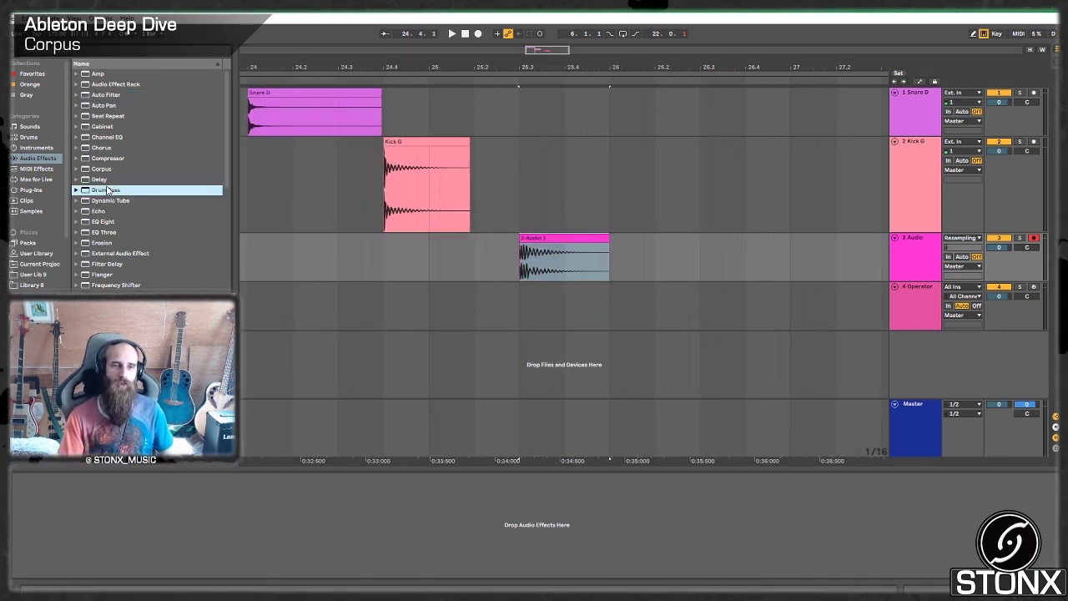
left_click_drag(945, 259, 946, 261)
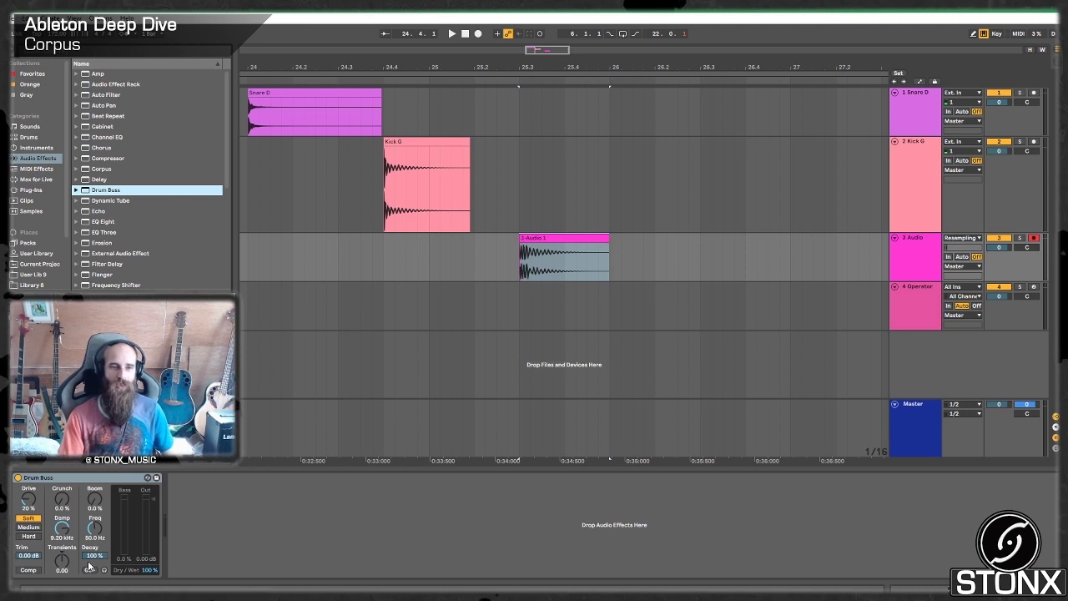
left_click_drag(62, 562, 62, 492)
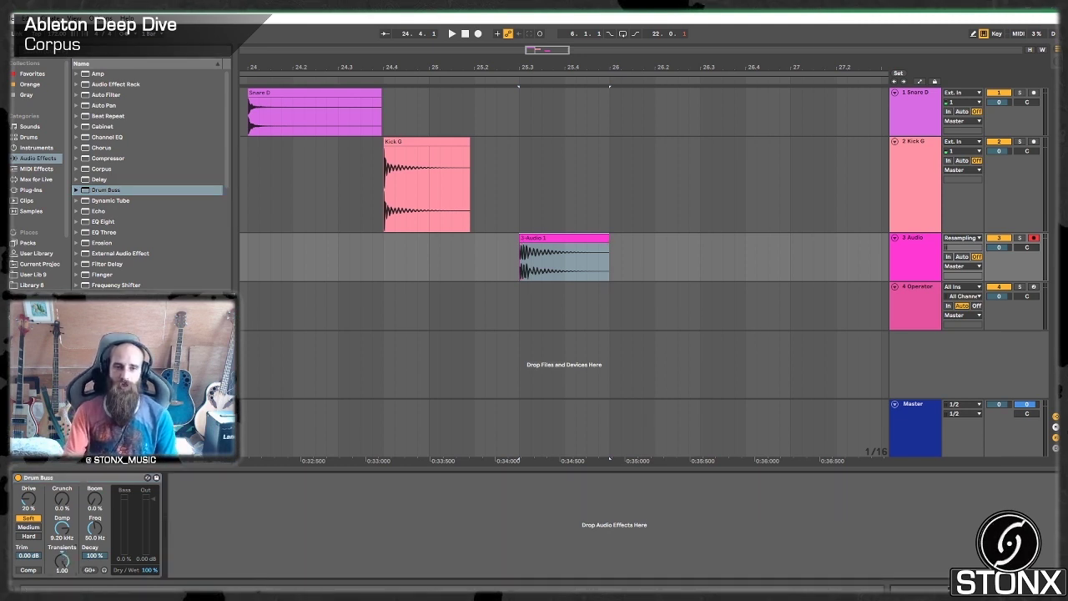
key("space")
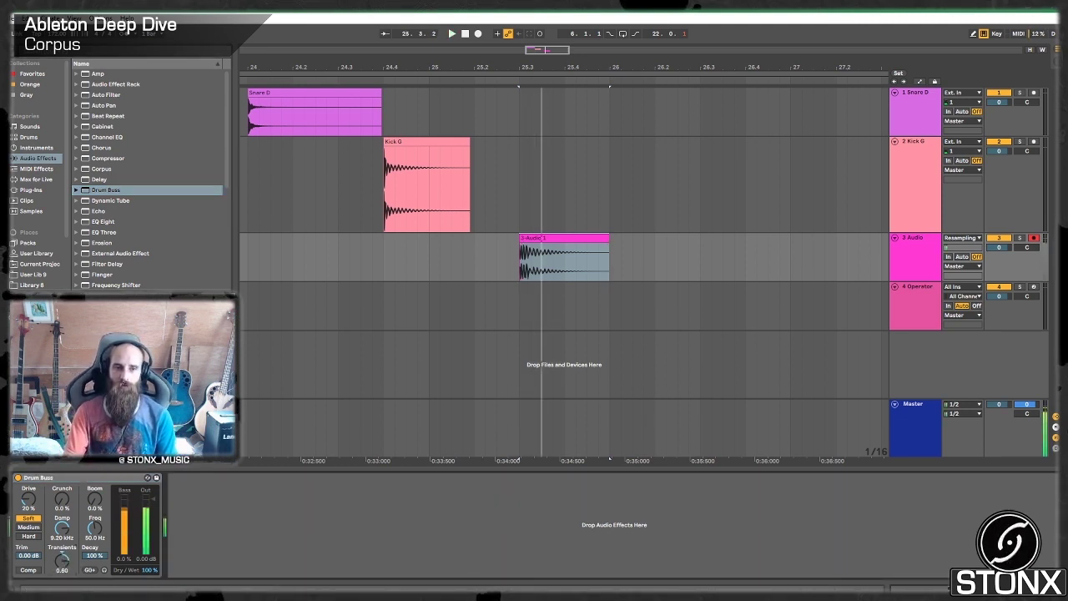
mouse_move(62, 562)
left_mouse_down()
mouse_move(62, 575)
mouse_move(66, 564)
left_mouse_up()
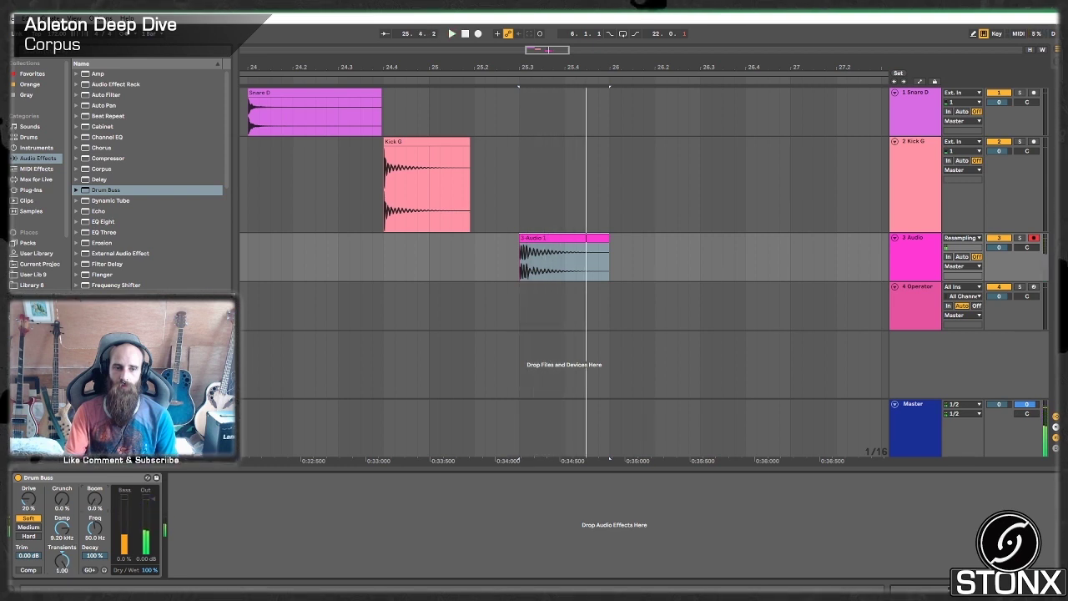
Set Drum Buss's boom to 52% tuned to G0 and its crunch to 69%, auditioning the resampled kick repeatedly
left_click_drag(95, 499, 94, 459)
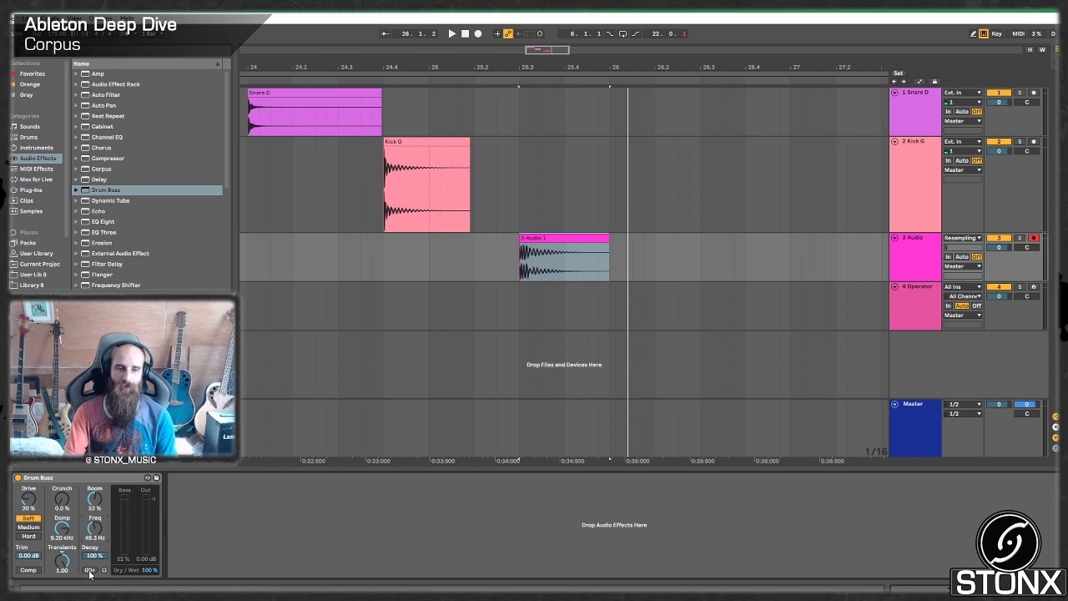
key("space")
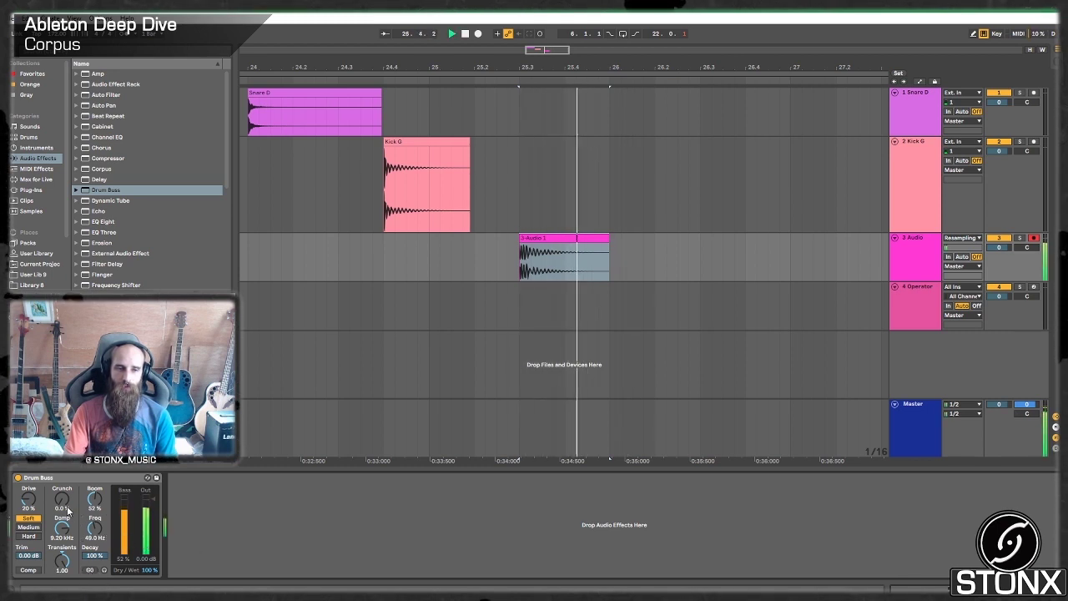
left_click_drag(62, 500, 62, 449)
key("space")
Reduce Drum Buss's drive to 0.8% and set its transients to 0.83 while auditioning the kick
key("space")
key("space")
key("space")
key("space")
key("space")
key("space")
key("space")
left_click_drag(28, 498, 29, 523)
key("space")
key("space")
key("space")
key("space")
key("space")
key("space")
mouse_move(61, 561)
left_mouse_down()
mouse_move(61, 584)
mouse_move(69, 547)
left_mouse_up()
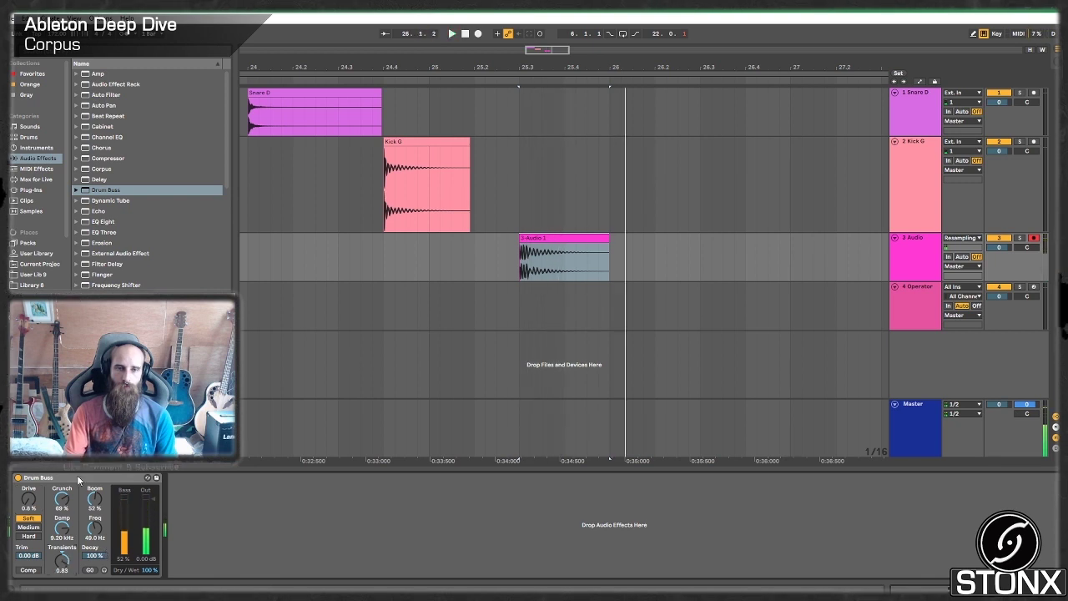
Compare the Kick G clip with the Drum Buss-processed resampled clip by playing each
left_click(430, 167)
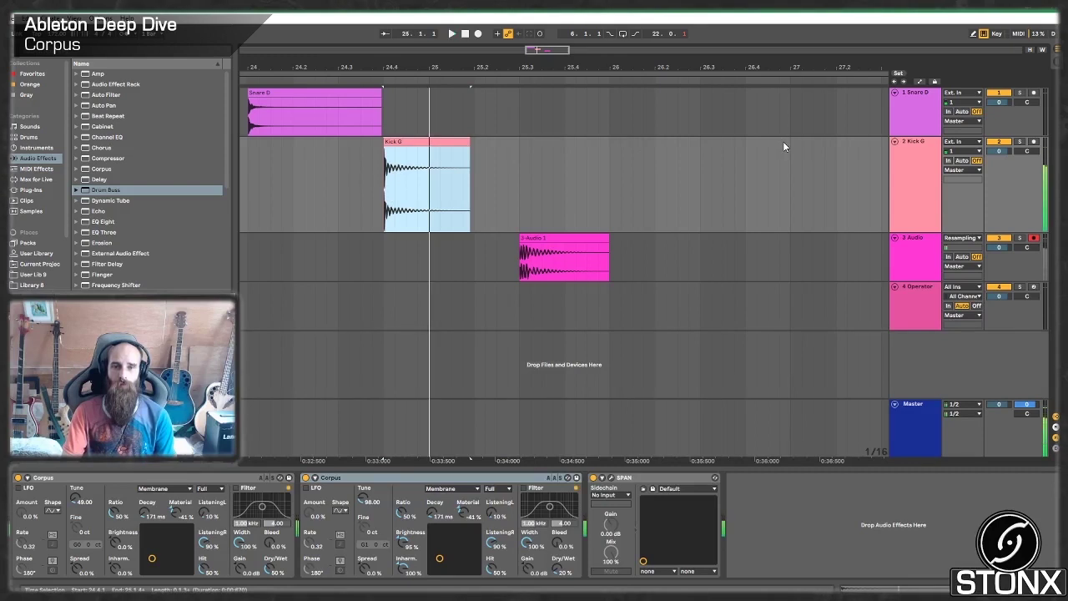
left_click(570, 243)
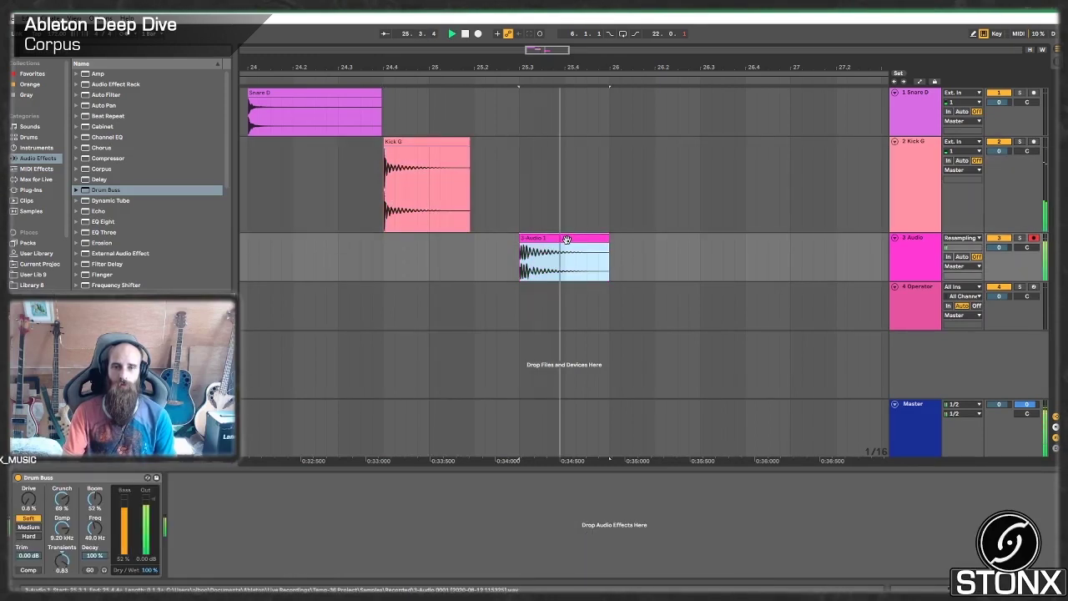
key("space")
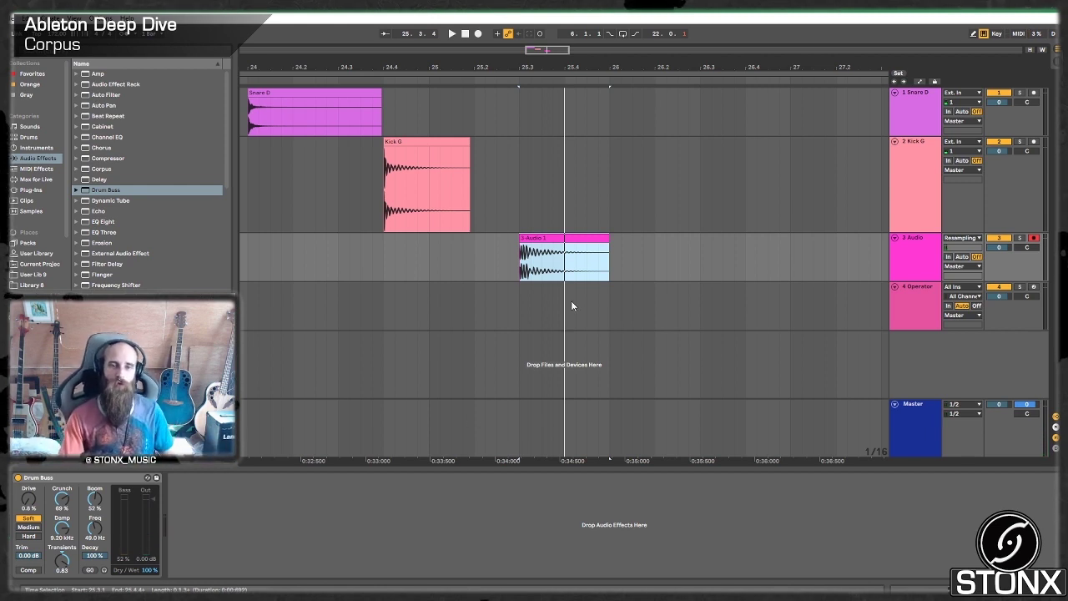
Duplicate the second Corpus on the Kick G track and tune the copy up to 784 Hz (G4)
left_click(403, 142)
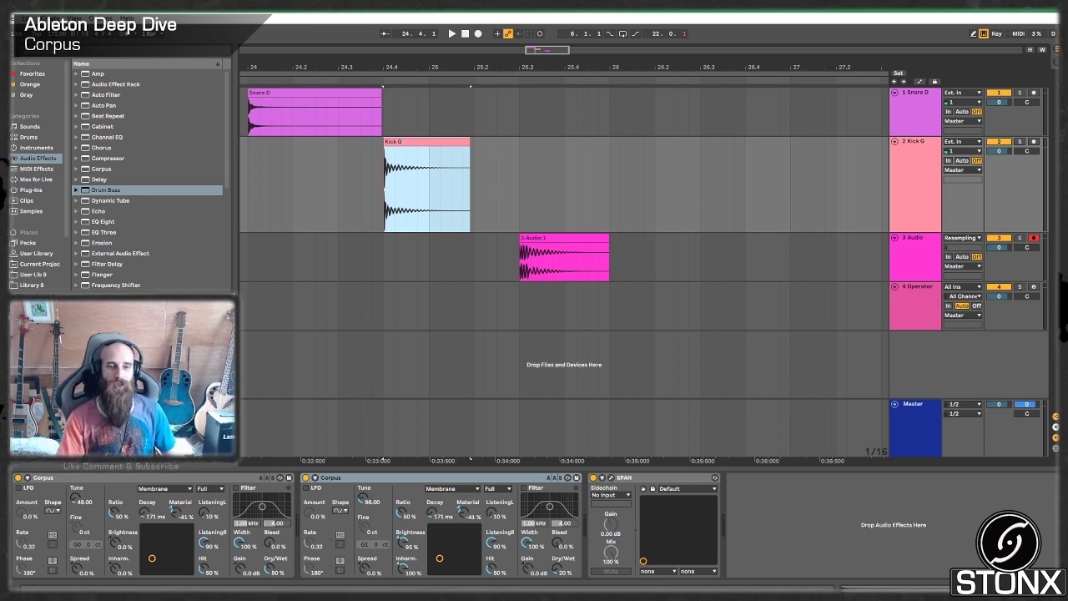
left_click(173, 505)
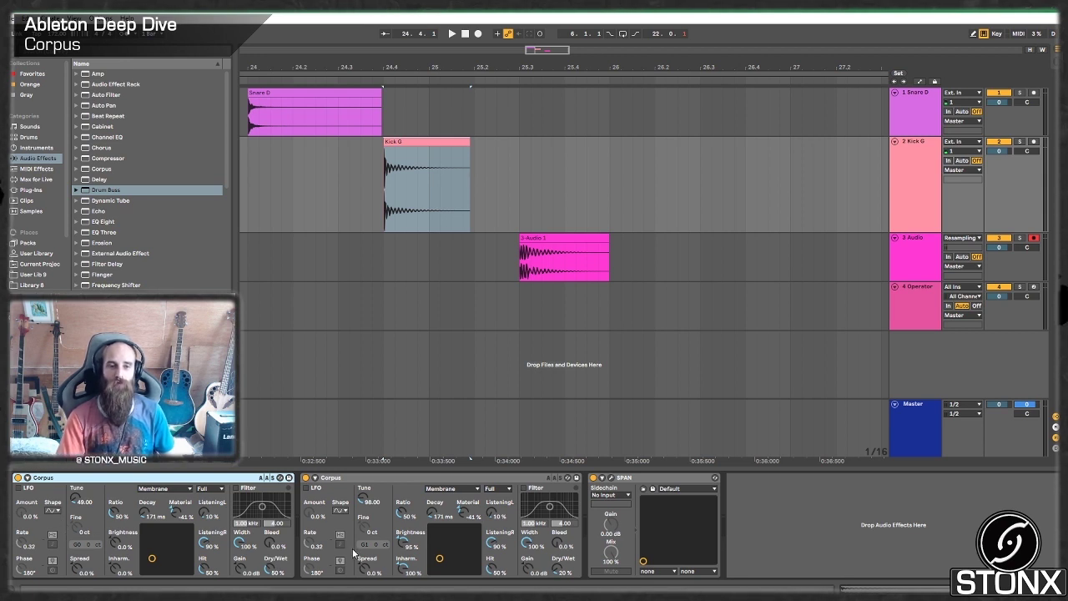
left_click(406, 481)
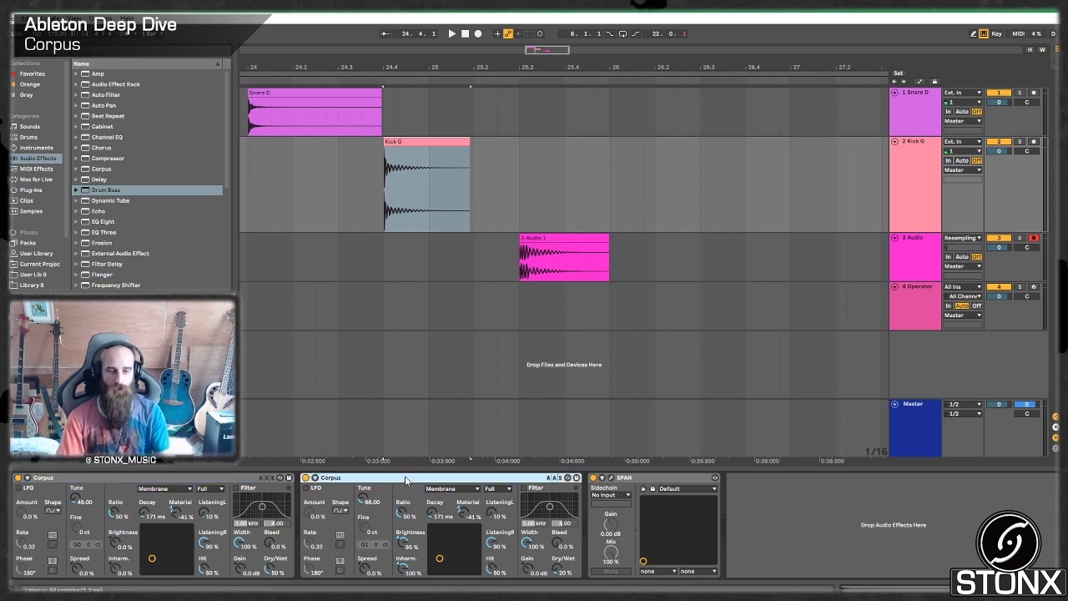
key("ctrl+d")
left_click(654, 502)
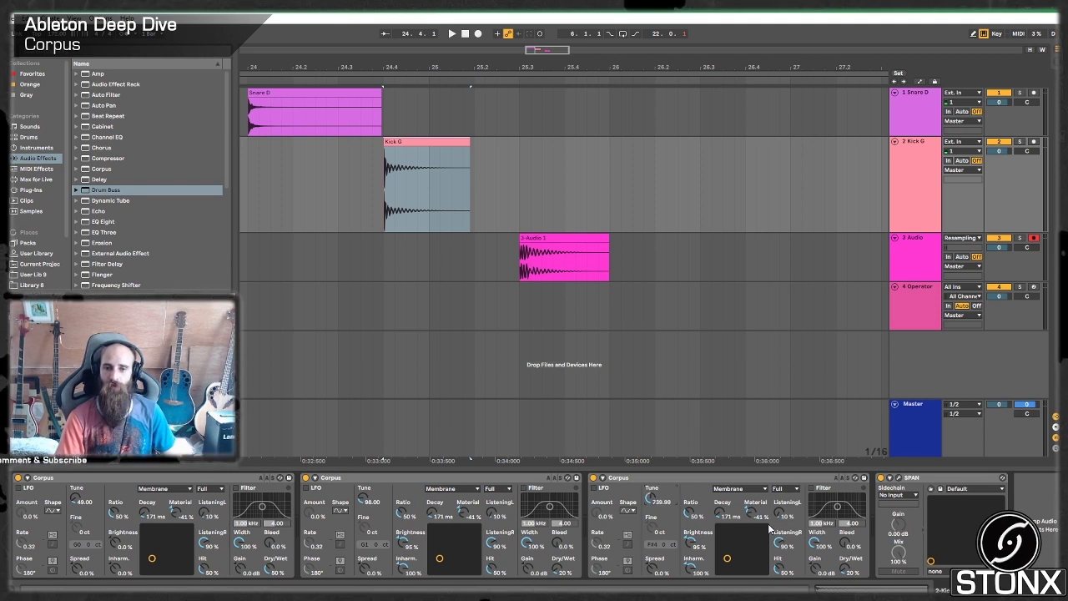
Shape the third Corpus by ear, setting material to 51% and dry/wet to 27%, and compare the kick with it bypassed
left_click(436, 163)
key("space")
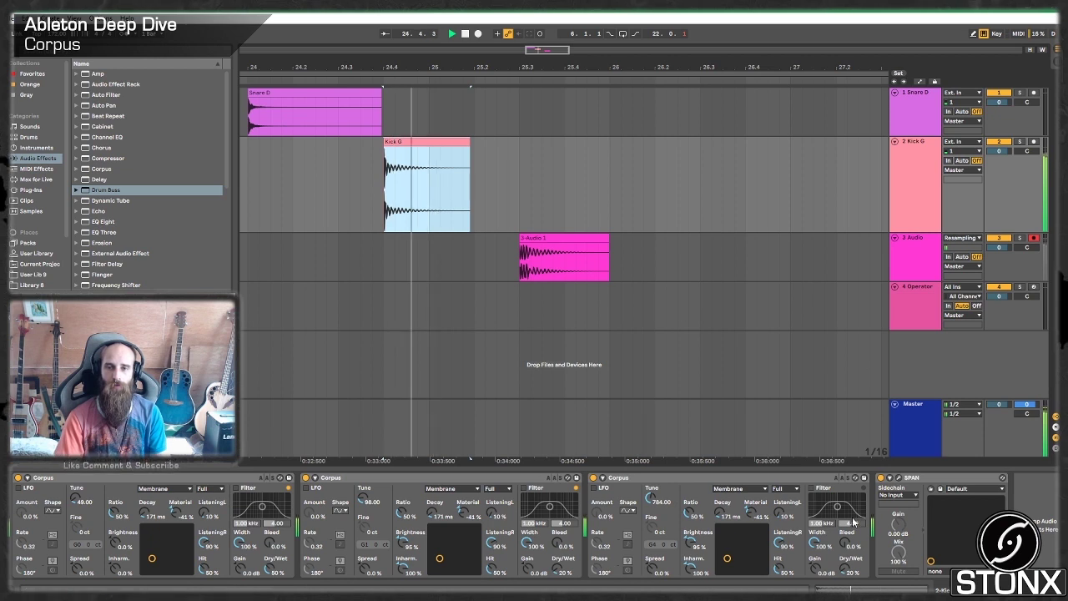
left_click_drag(850, 565, 850, 534)
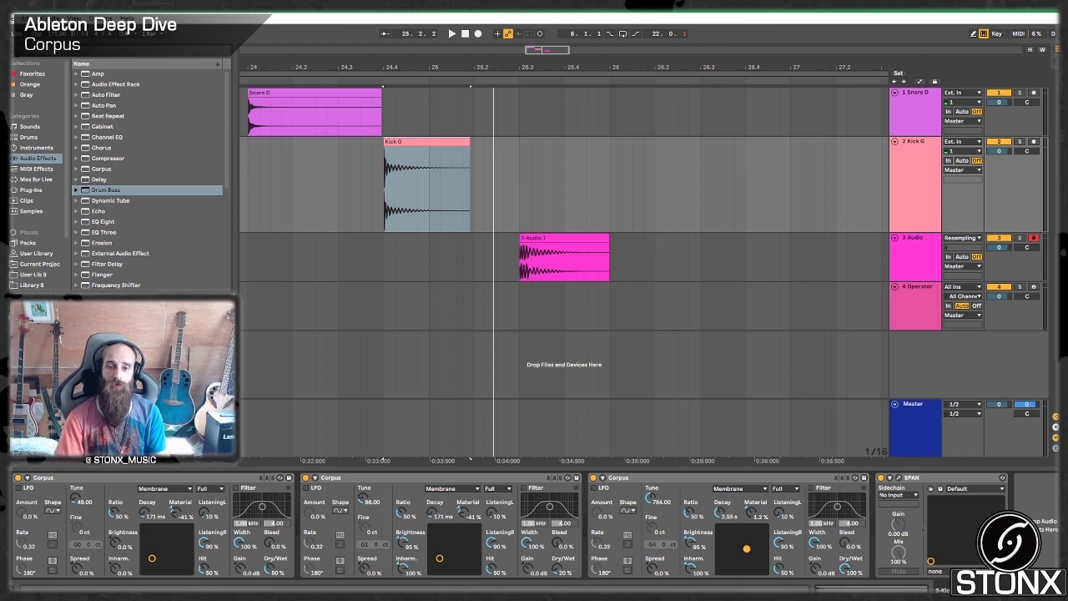
mouse_move(747, 560)
left_mouse_down()
mouse_move(757, 560)
mouse_move(739, 543)
left_mouse_up()
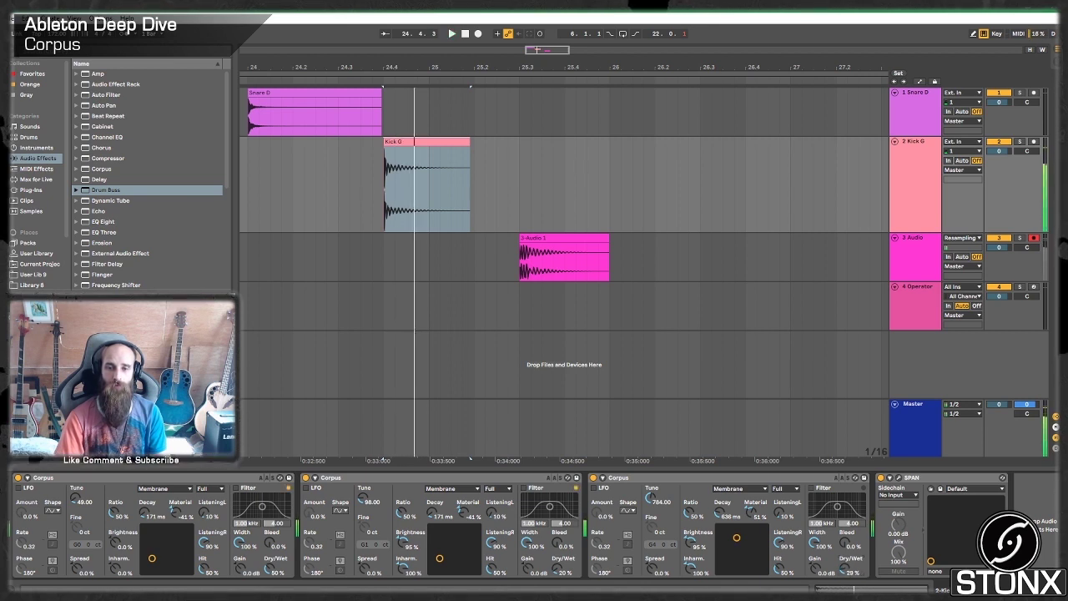
left_click(594, 477)
left_click(594, 477)
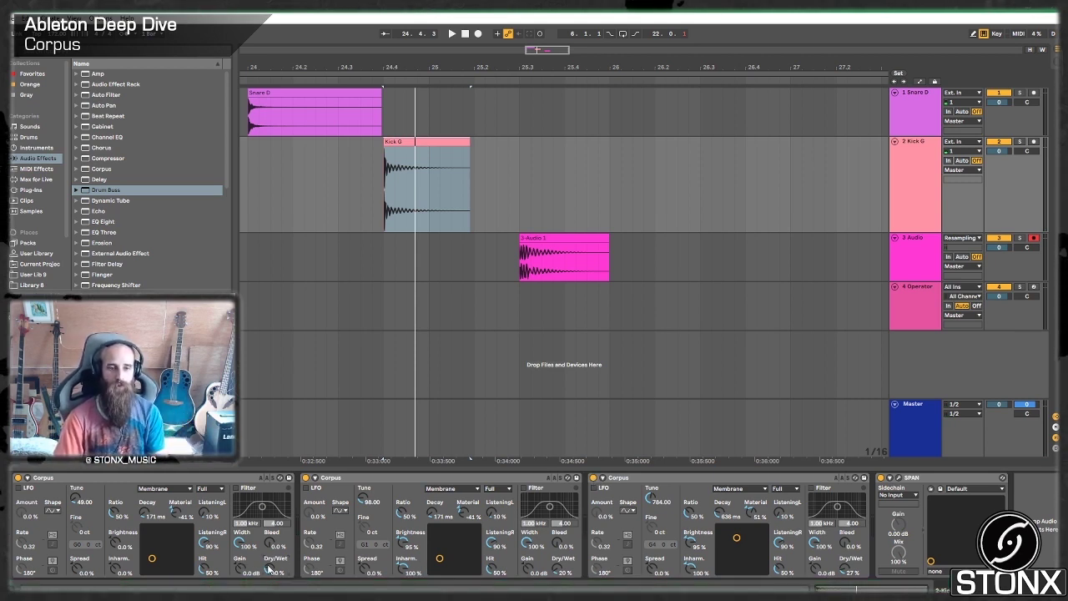
Set the first Corpus's dry/wet to 37% while auditioning the Kick G clip repeatedly
key("space")
key("space")
key("space")
key("space")
key("space")
key("space")
key("space")
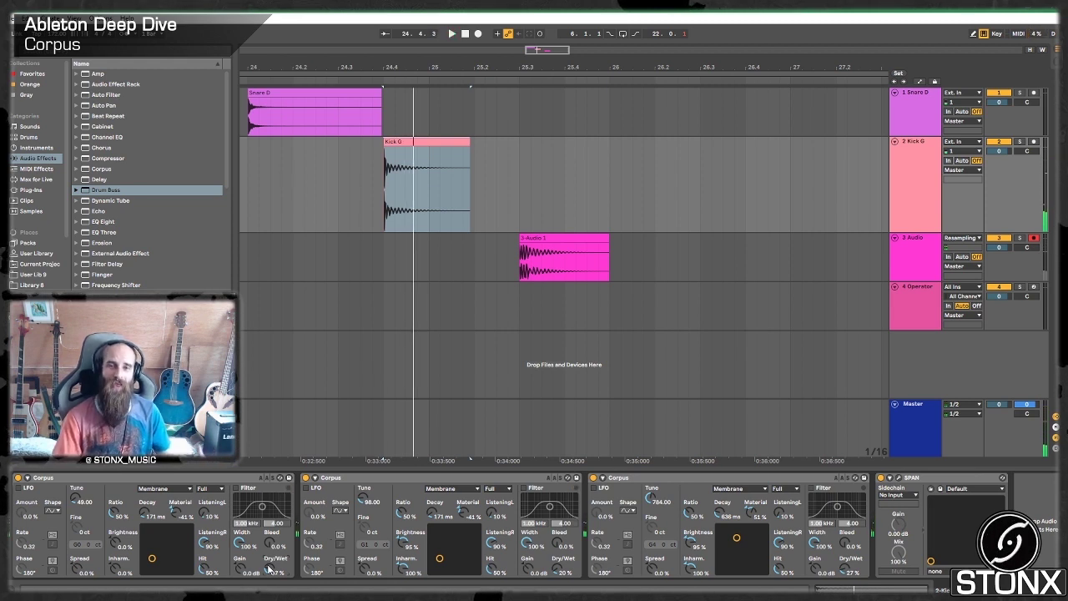
Change the oscillator waveform in the Operator track's synth to Square 3
left_click(559, 240)
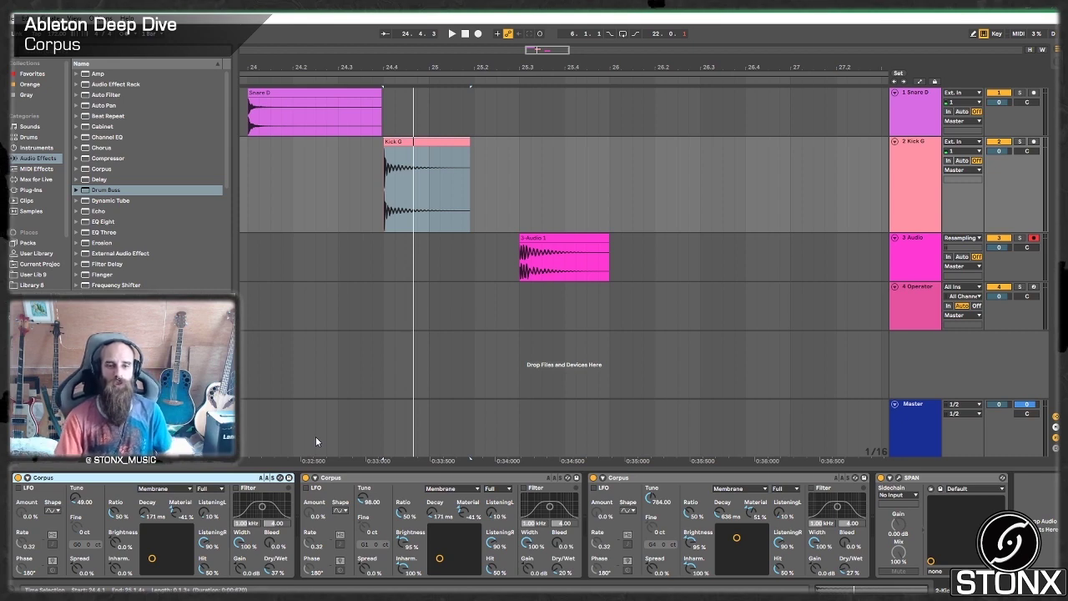
left_click(901, 292)
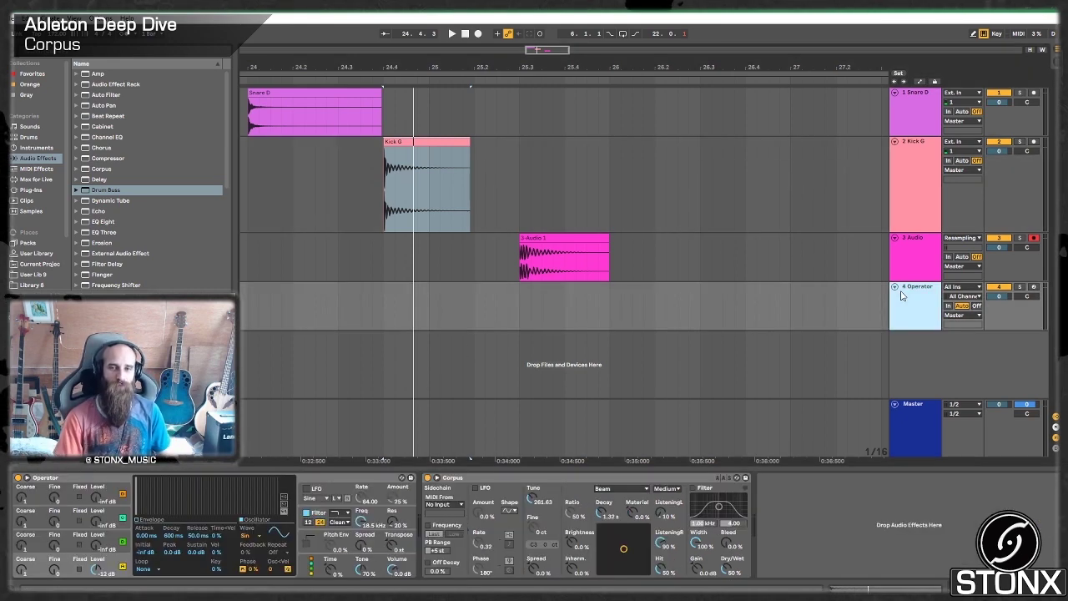
left_click(920, 173)
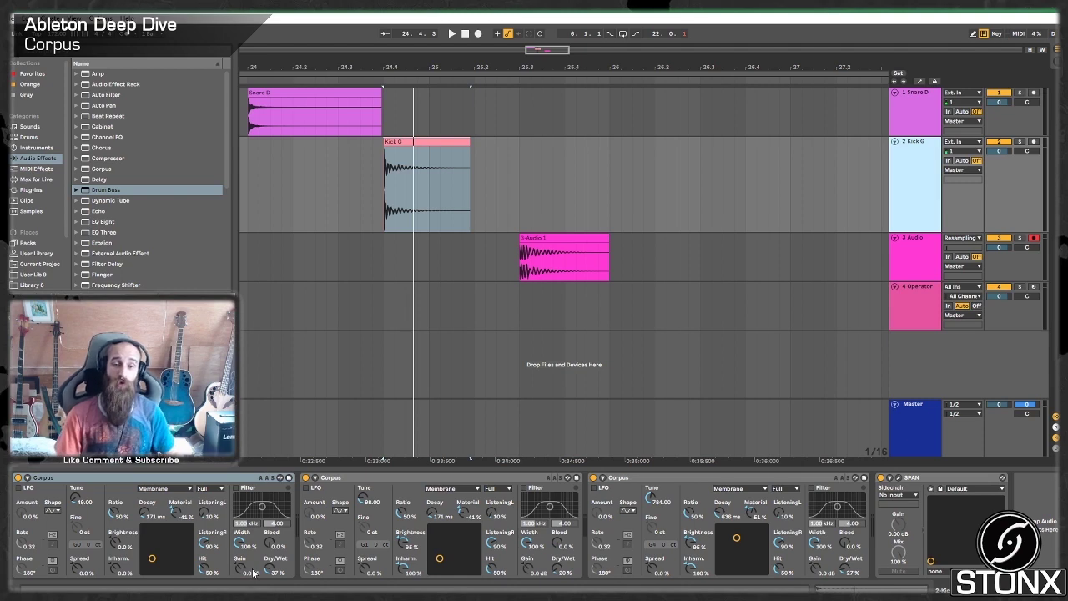
left_click(908, 309)
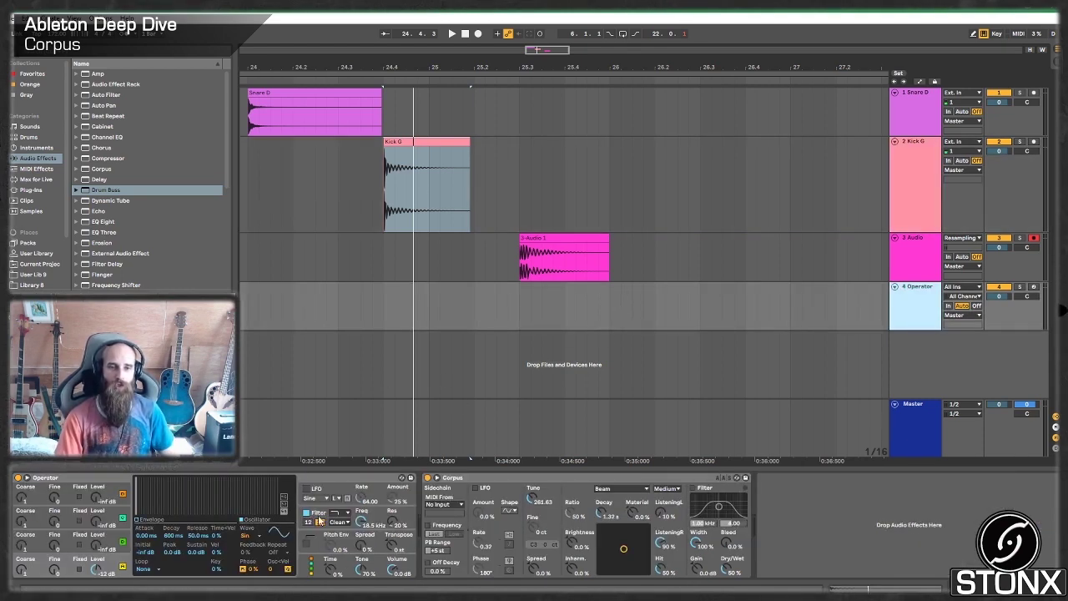
left_click(255, 536)
left_click(292, 503)
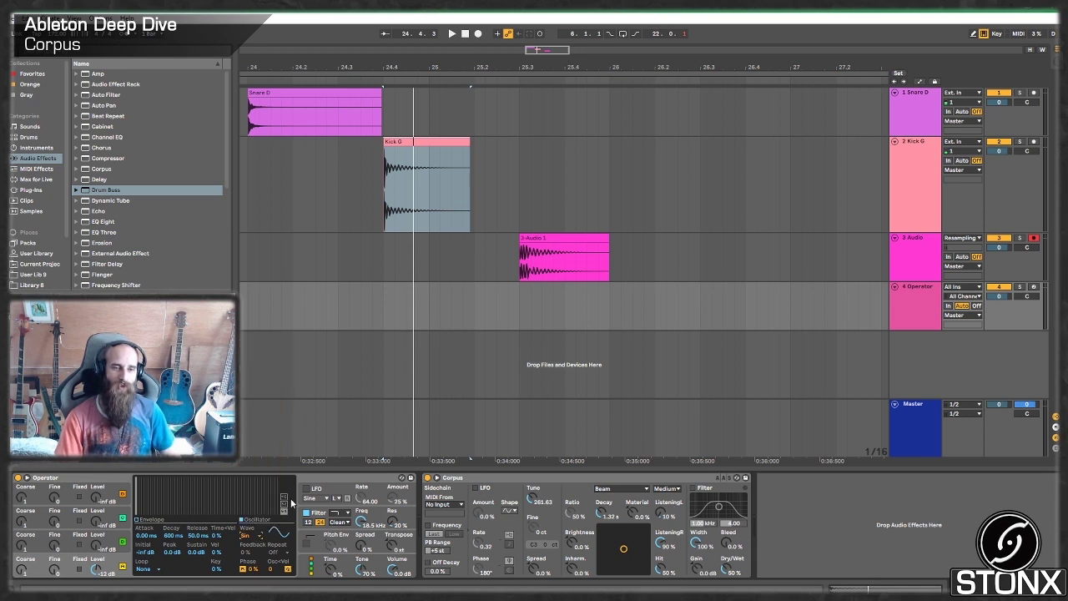
left_click(247, 537)
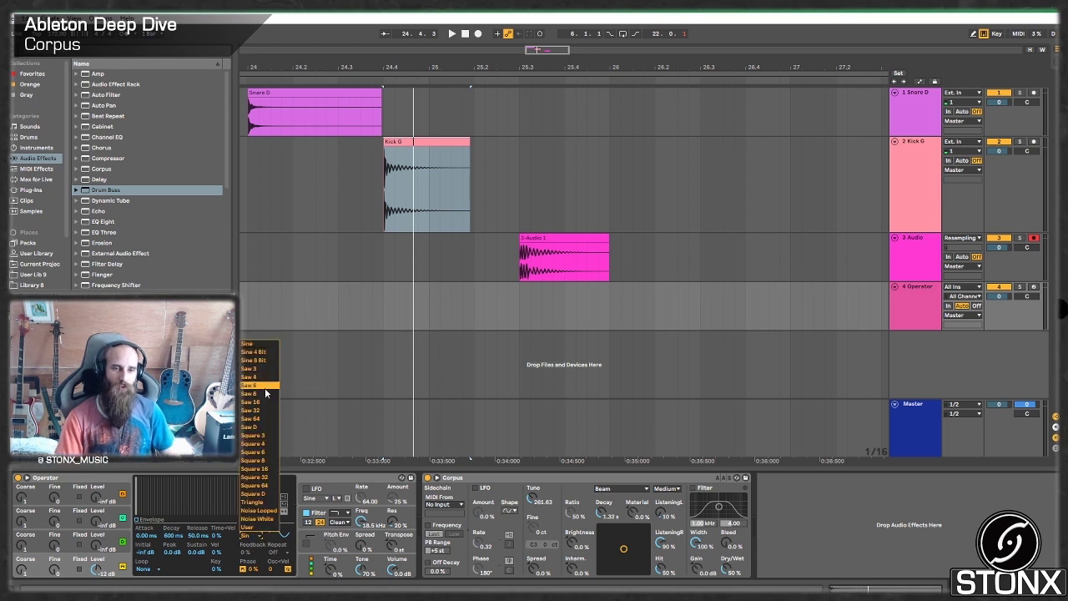
left_click(259, 443)
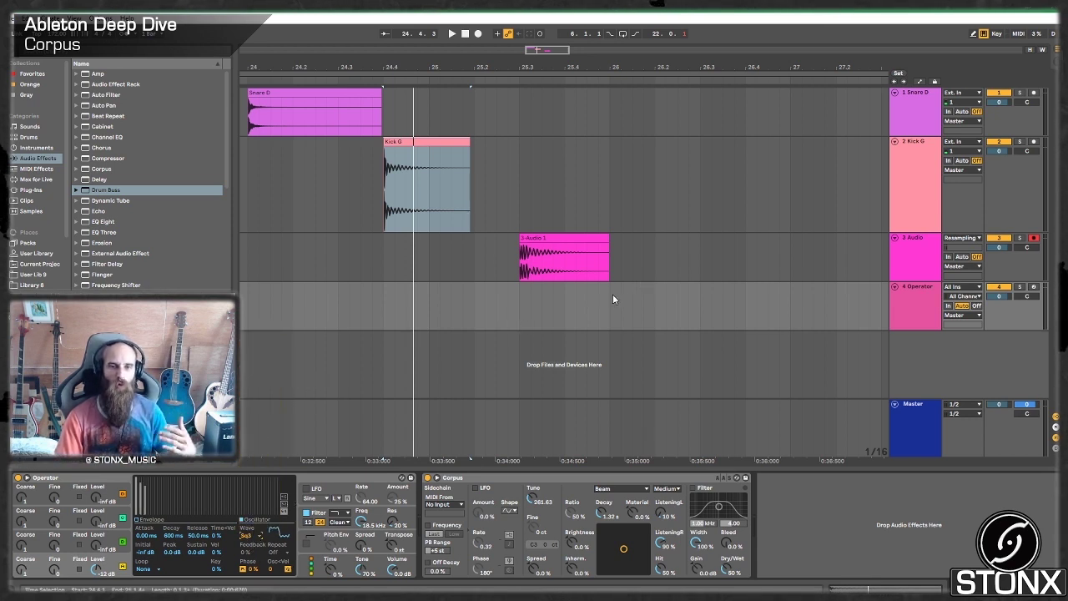
Create a one-bar MIDI clip at bar 26 on the Operator track, holding a single G1 note for the full bar
left_click_drag(613, 294, 689, 298)
left_click(789, 302, "shift")
key("ctrl+shift+m")
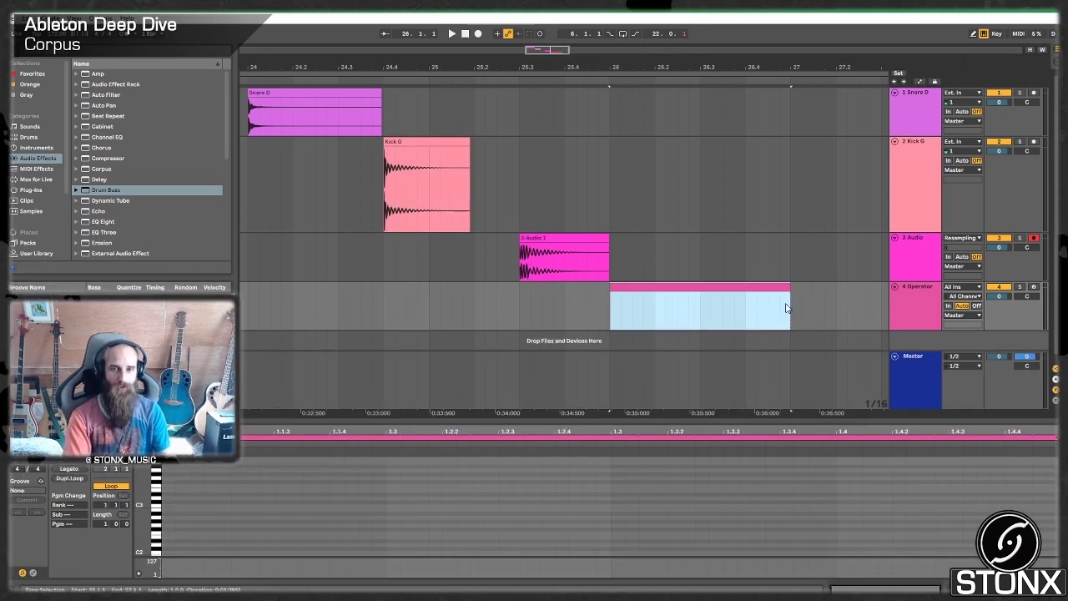
double_click(172, 478)
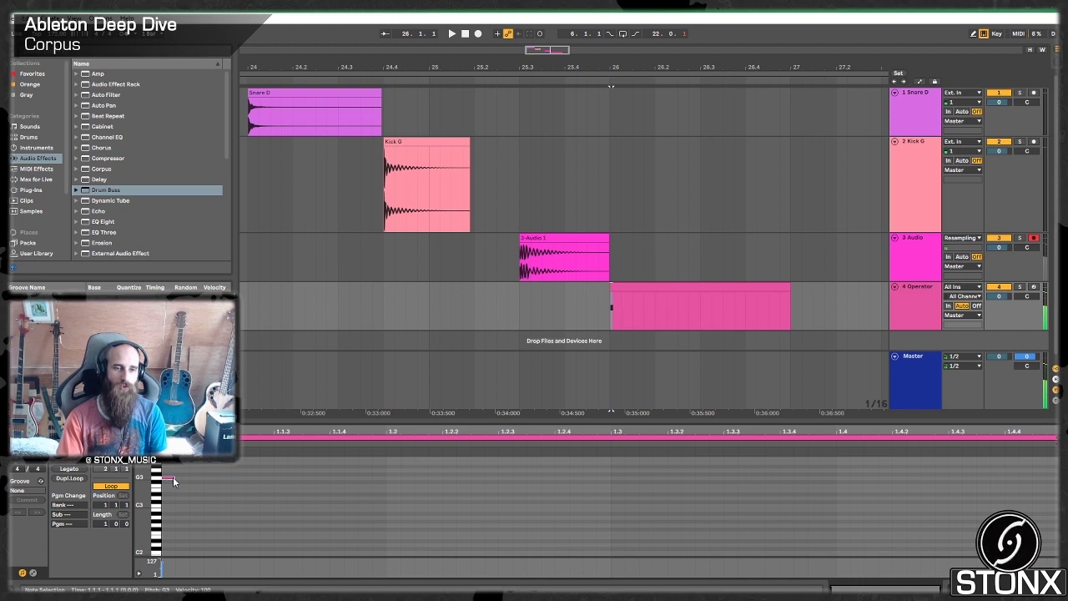
left_click_drag(174, 479, 1050, 478)
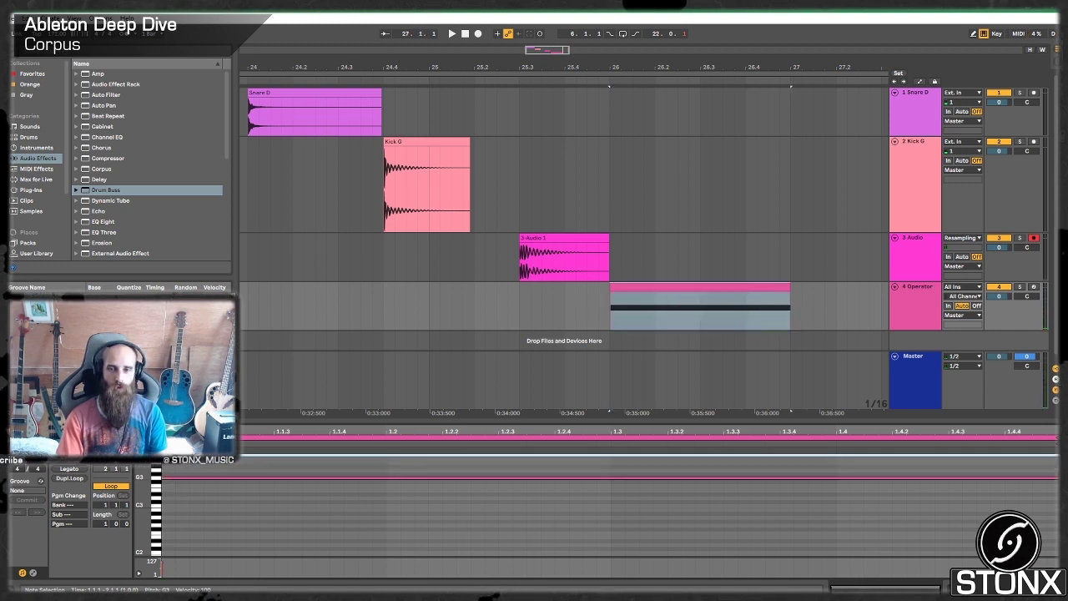
key("shift+Down")
key("shift+Down")
key("shift+Up")
key("shift+Down")
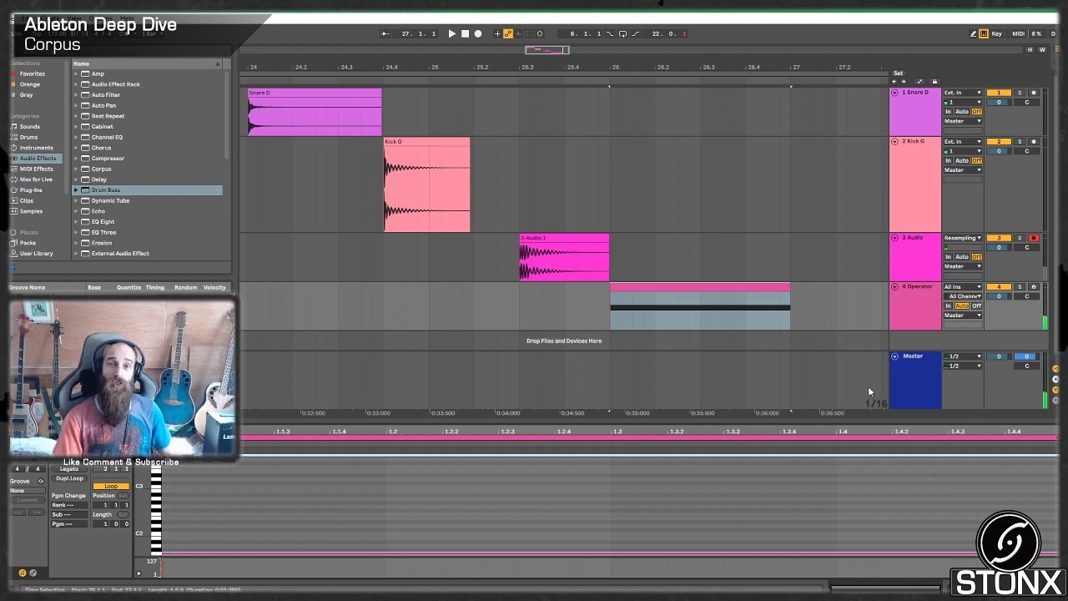
Turn off the Operator track's Corpus, set its quality to Full, and loop the one-bar clip to hear the dry synth
left_click(919, 302)
left_click(711, 285)
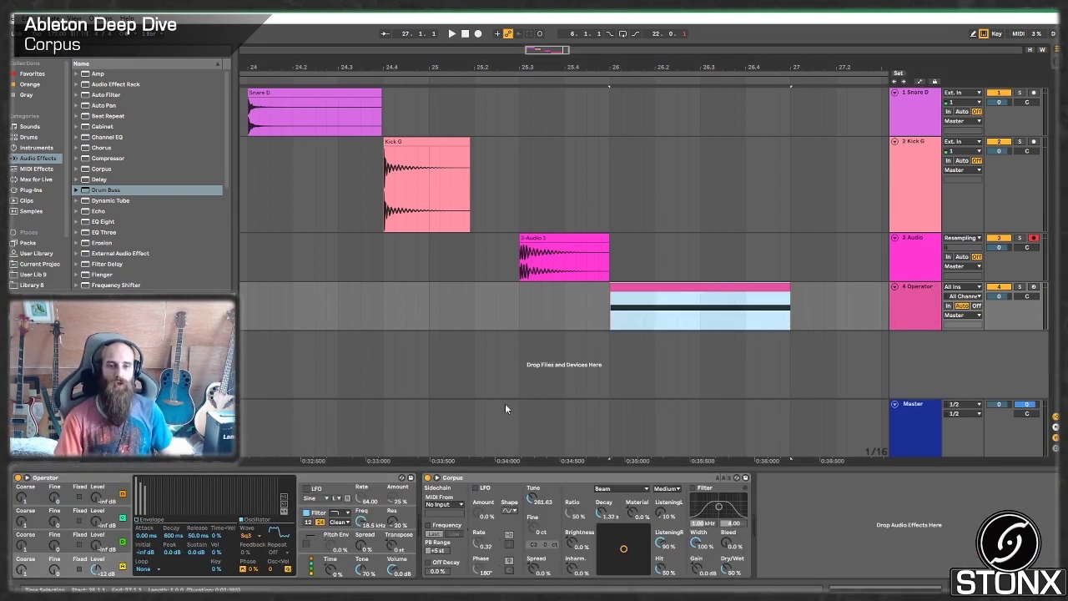
left_click(428, 478)
left_click(328, 478)
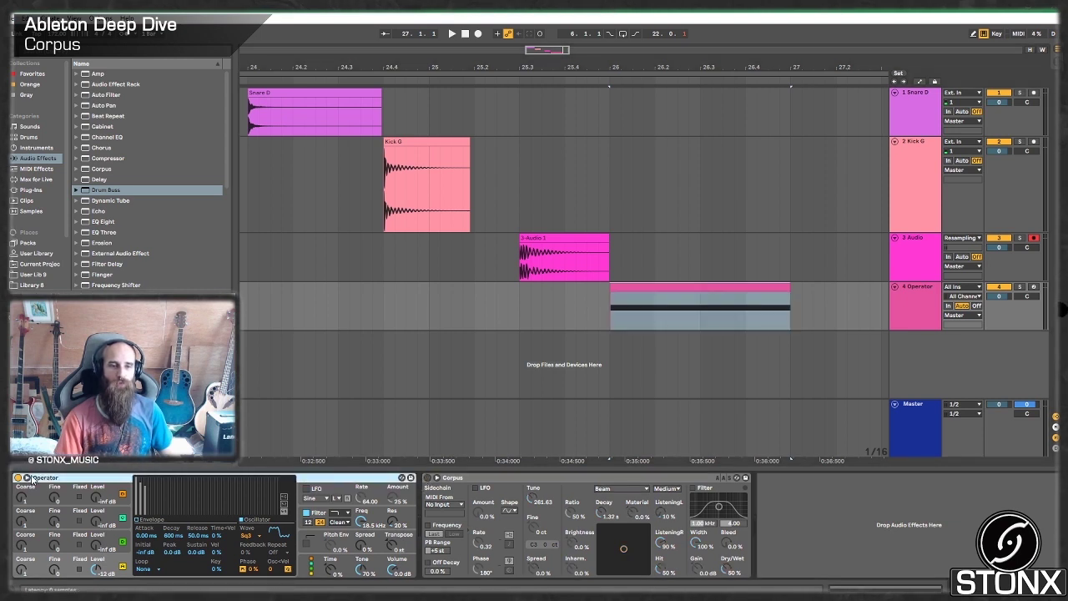
key("space")
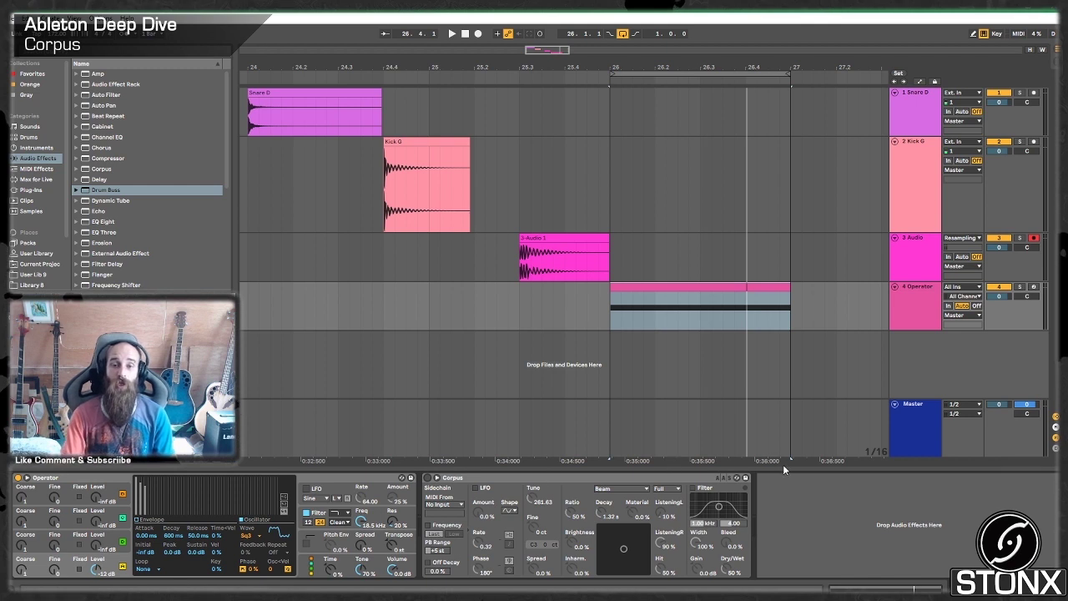
key("space")
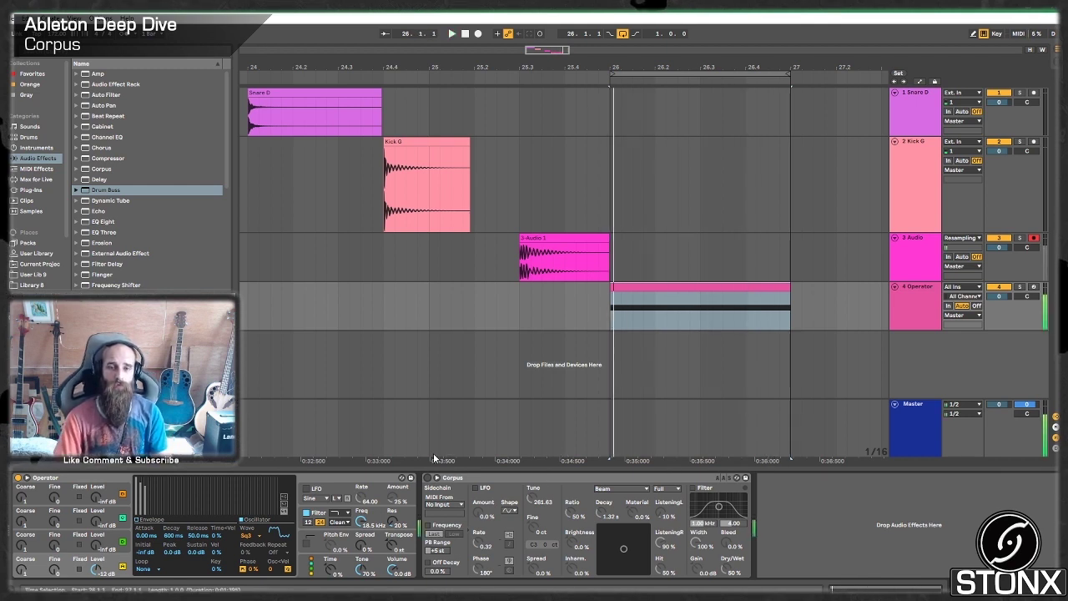
Turn the Operator track's Corpus back on and change its resonance type from Beam to Tube
left_click(427, 477)
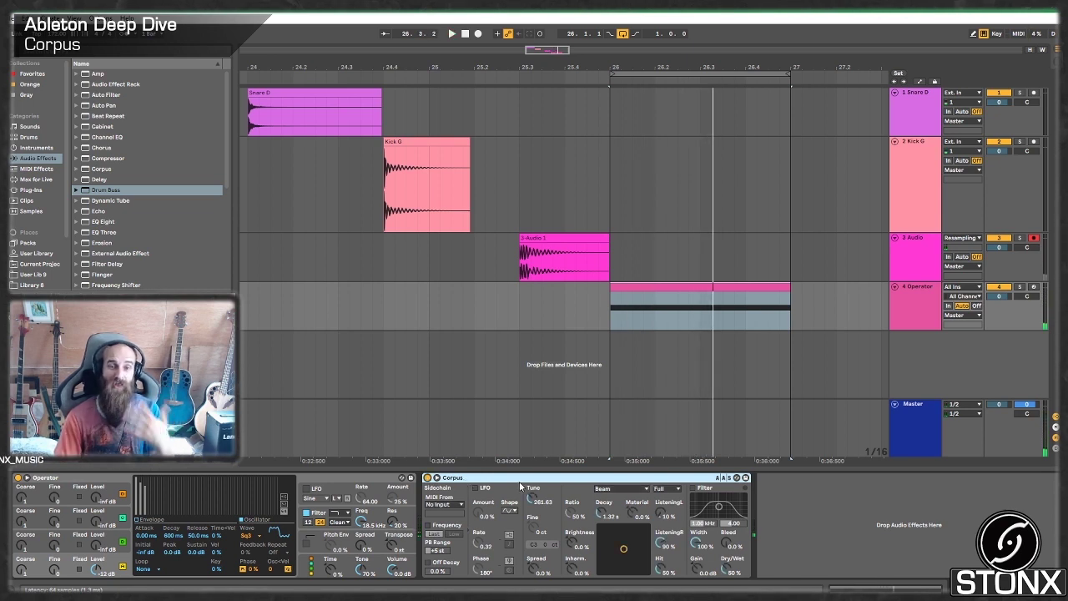
left_click(618, 490)
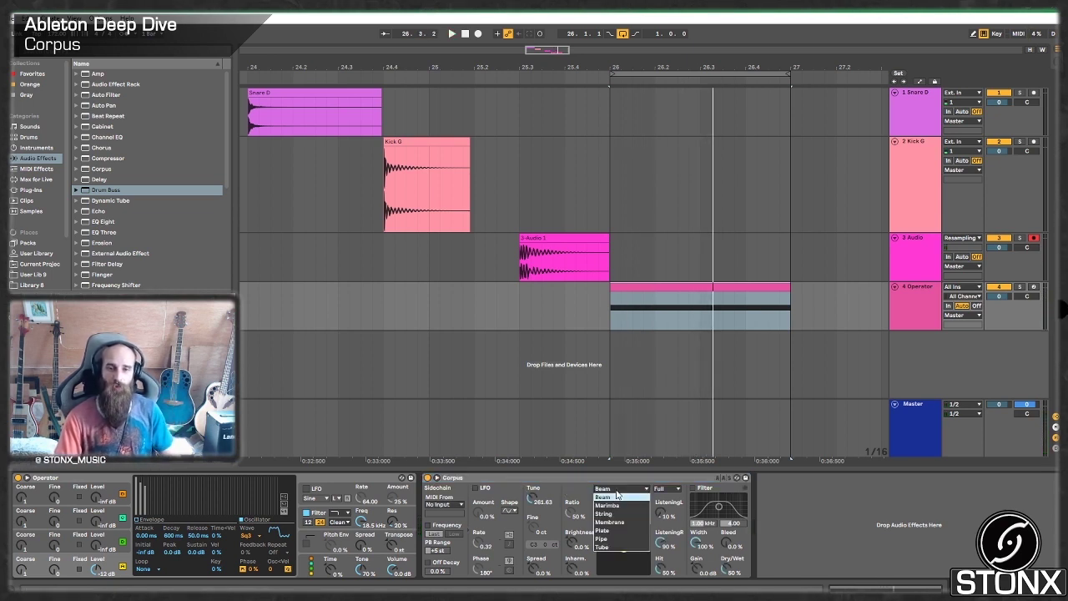
left_click(609, 547)
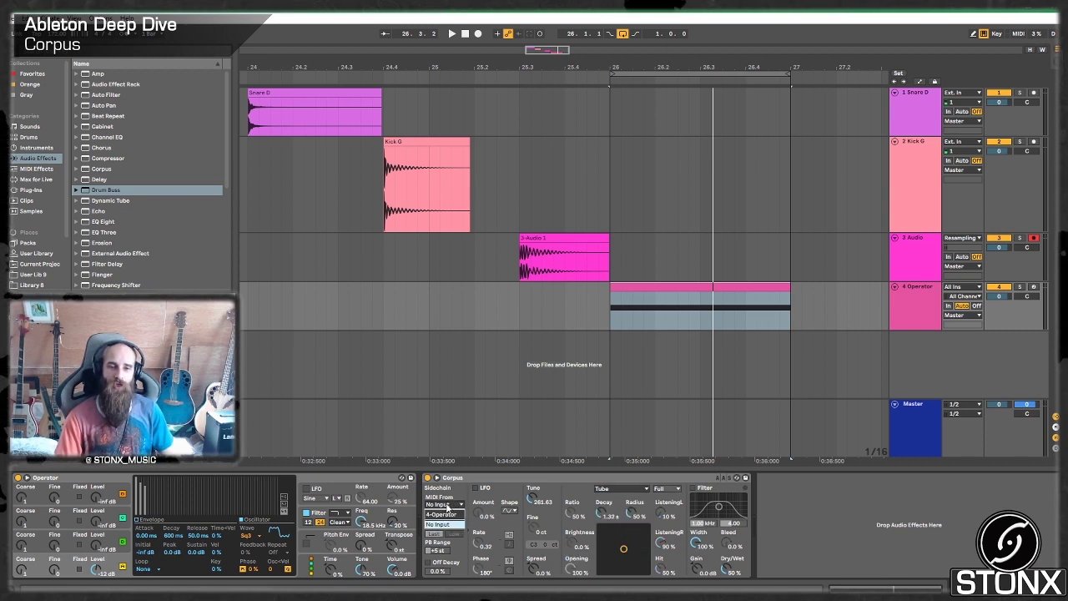
Make Corpus follow the MIDI frequency of the 4-Operator track, with a pitch-bend range of 12 st
left_click(454, 515)
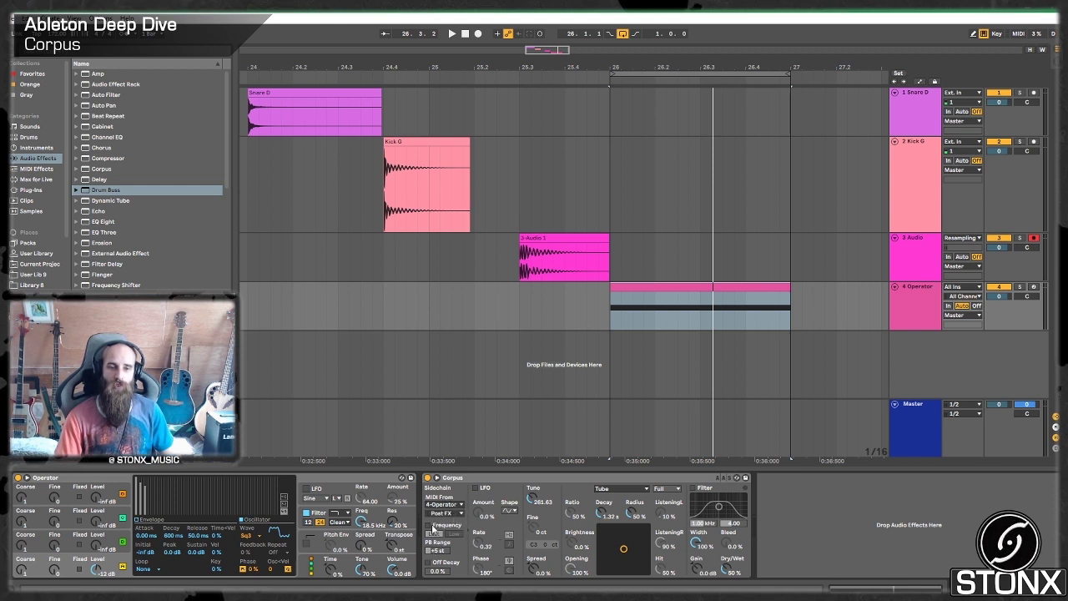
left_click(429, 526)
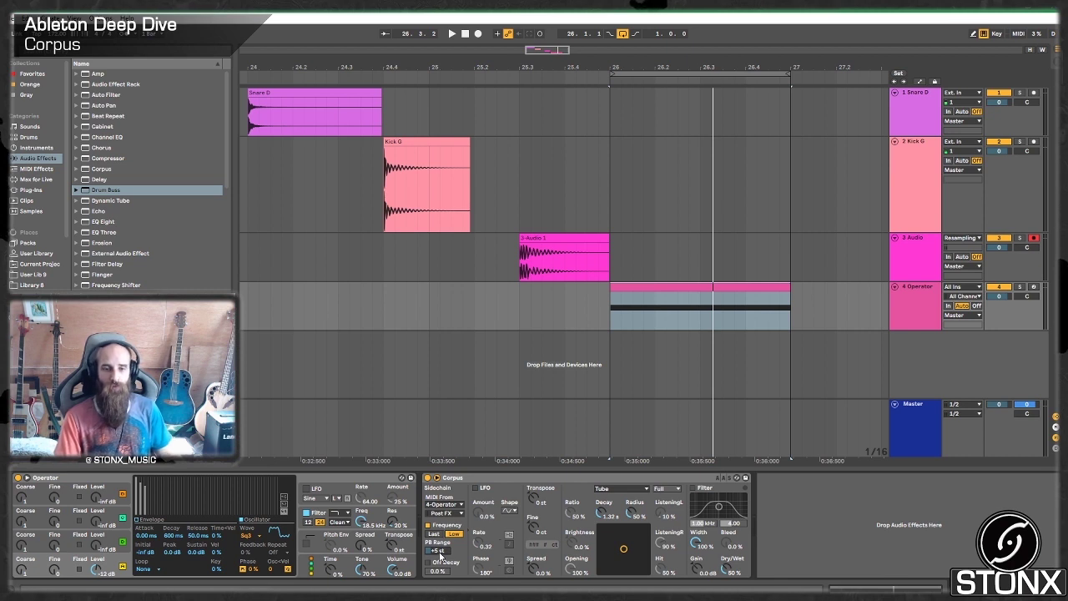
type("12")
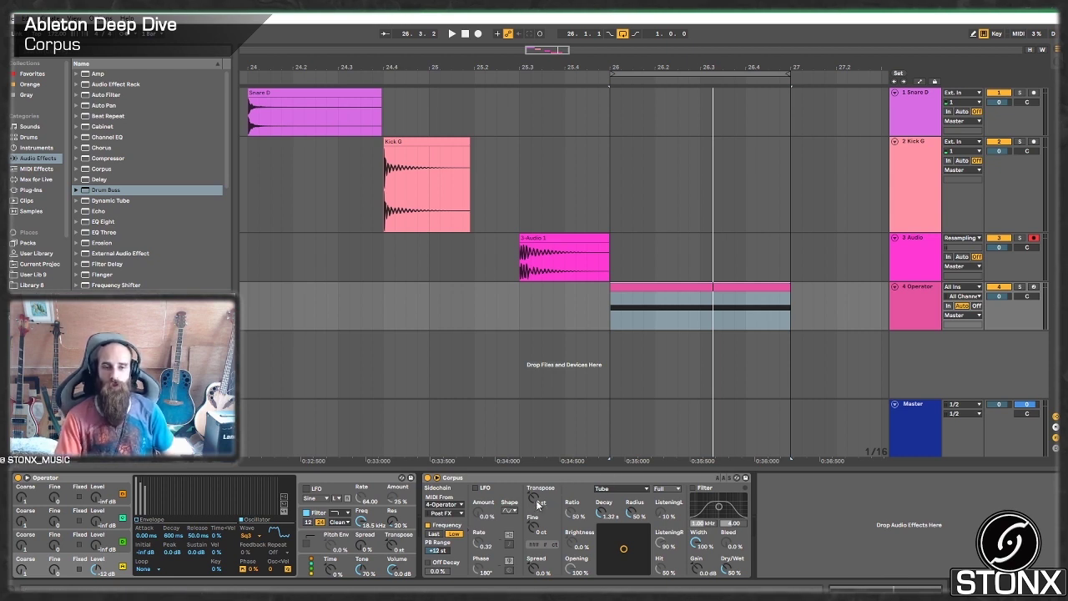
While auditioning the loop, set Corpus's transpose to +12 st, its decay to 1.09 s and its radius to 69%
key("space")
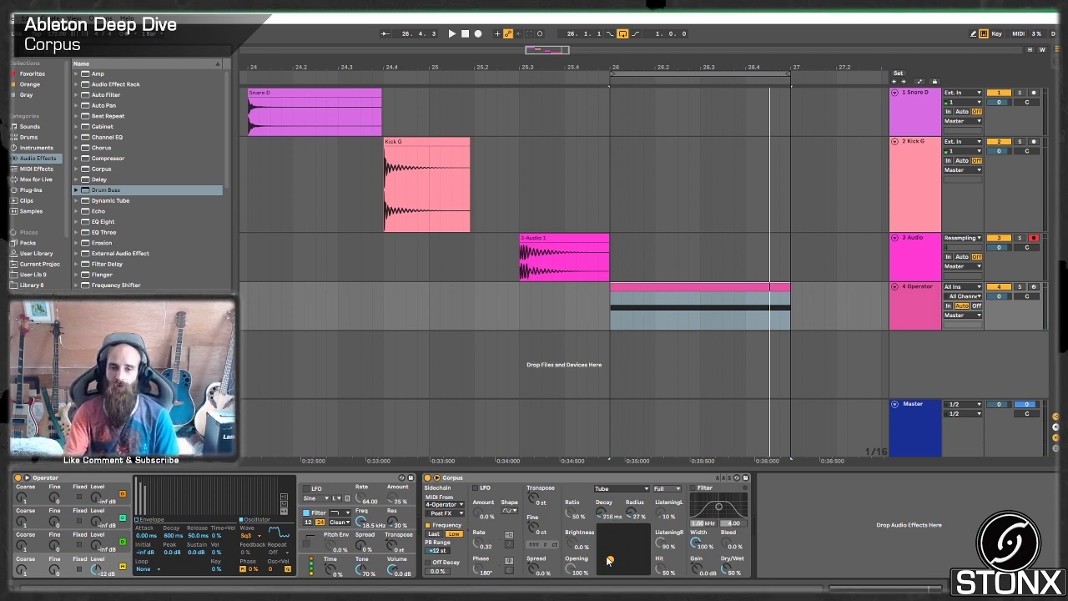
key("space")
mouse_move(608, 560)
left_mouse_down()
mouse_move(647, 532)
mouse_move(646, 571)
mouse_move(645, 545)
mouse_move(624, 566)
mouse_move(604, 531)
mouse_move(600, 555)
left_mouse_up()
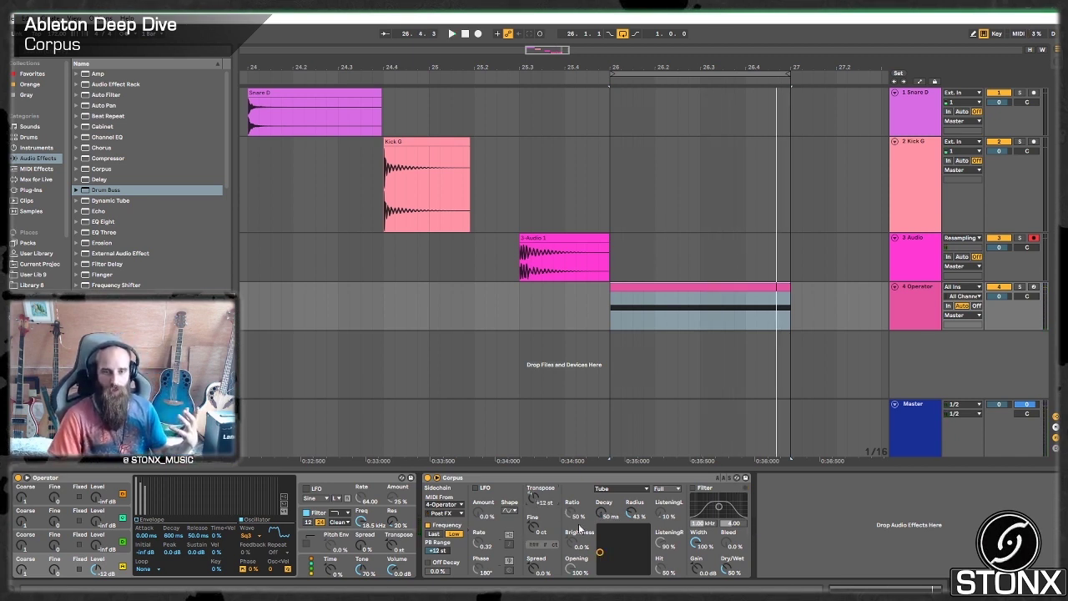
type("12")
key("Return")
key("space")
left_click_drag(599, 552, 622, 543)
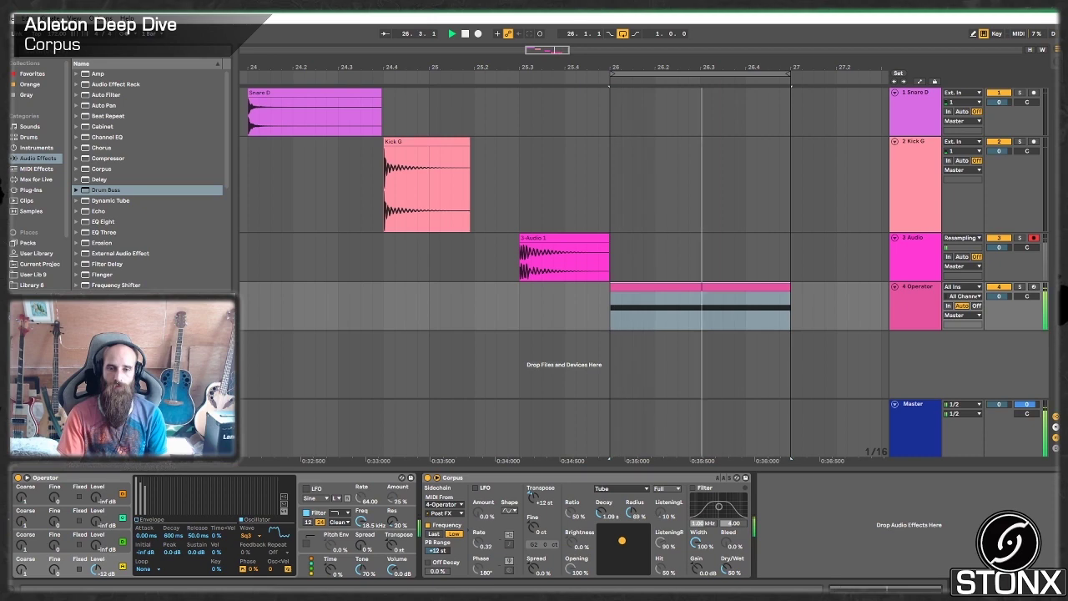
key("space")
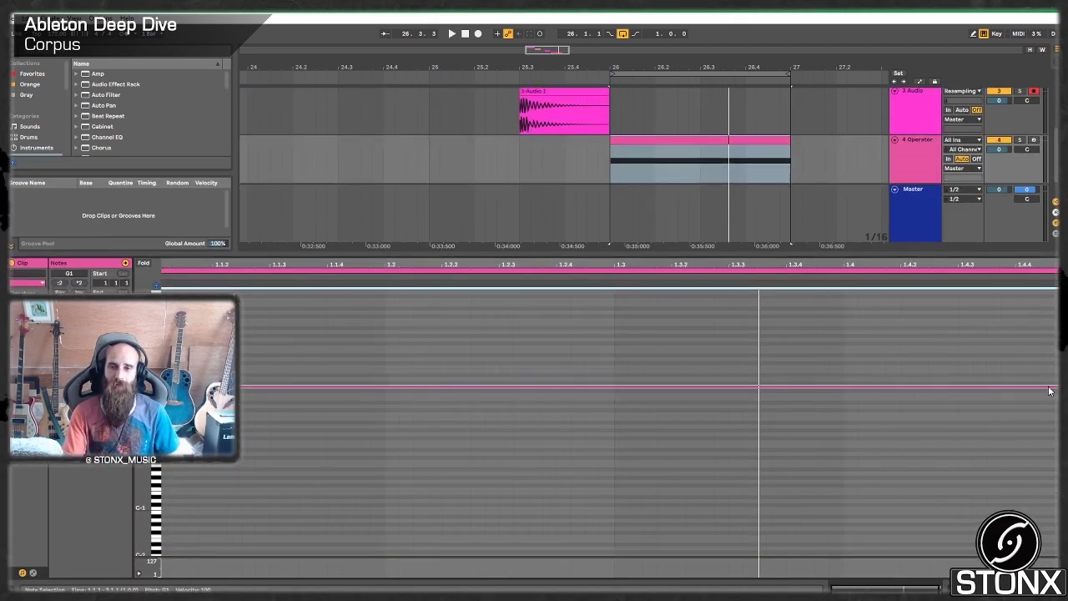
Shorten the G1 note in the Operator clip so it ends at 1.2.3
left_click_drag(917, 586, 917, 579)
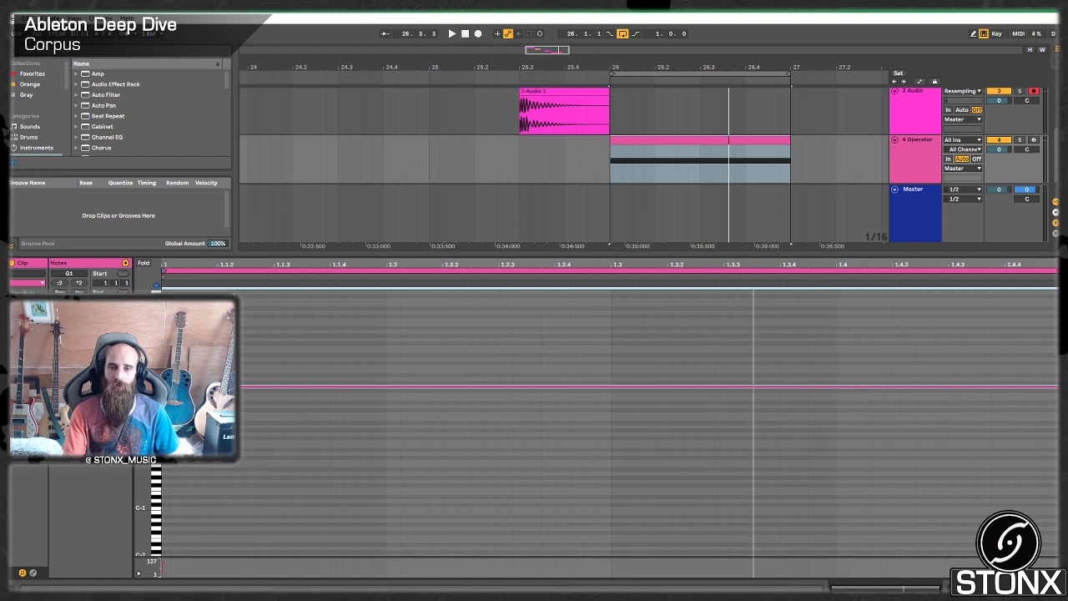
left_click_drag(754, 392, 496, 389)
right_click(238, 420)
left_click(280, 379)
left_click(358, 434)
right_click(386, 404)
left_click(435, 553)
Duplicate the shortened note twice, raising the first copy three semitones and lowering the second by one from there, and play the loop
key("ctrl+d")
key("Up")
key("Up")
key("Up")
key("ctrl+d")
key("Down")
key("space")
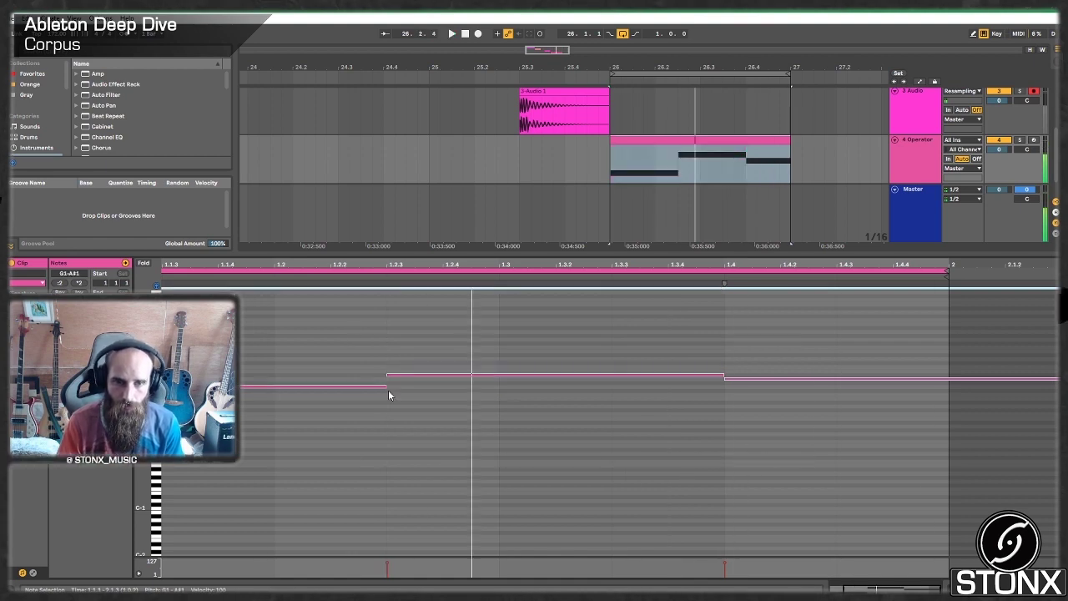
Shorten the notes slightly to leave gaps between them, and play the loop with Corpus's Off Decay enabled at 100%
left_click_drag(388, 389, 342, 399)
key("shift+Tab")
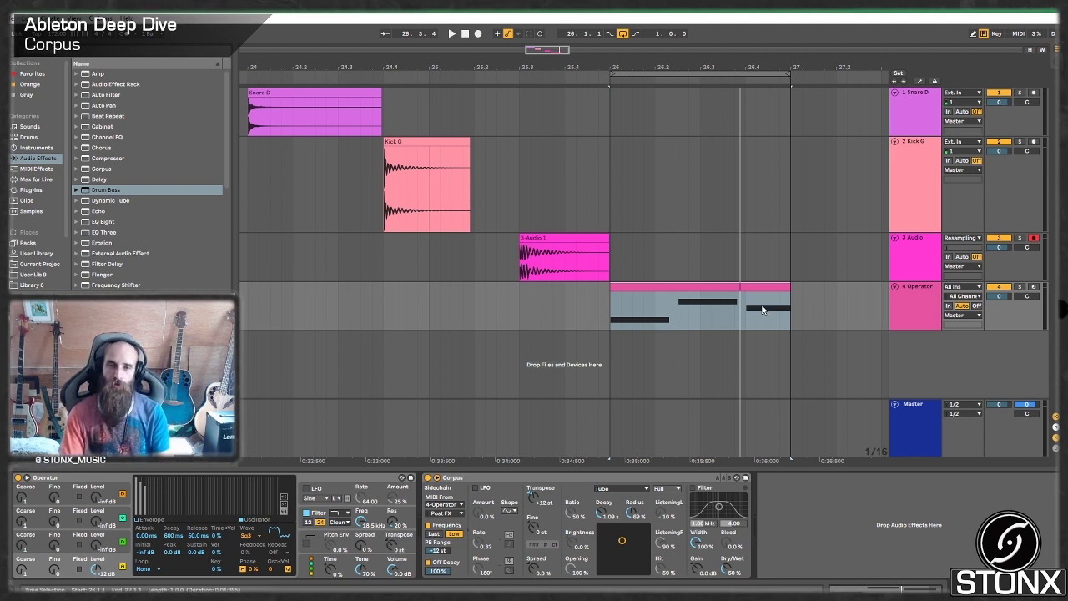
key("space")
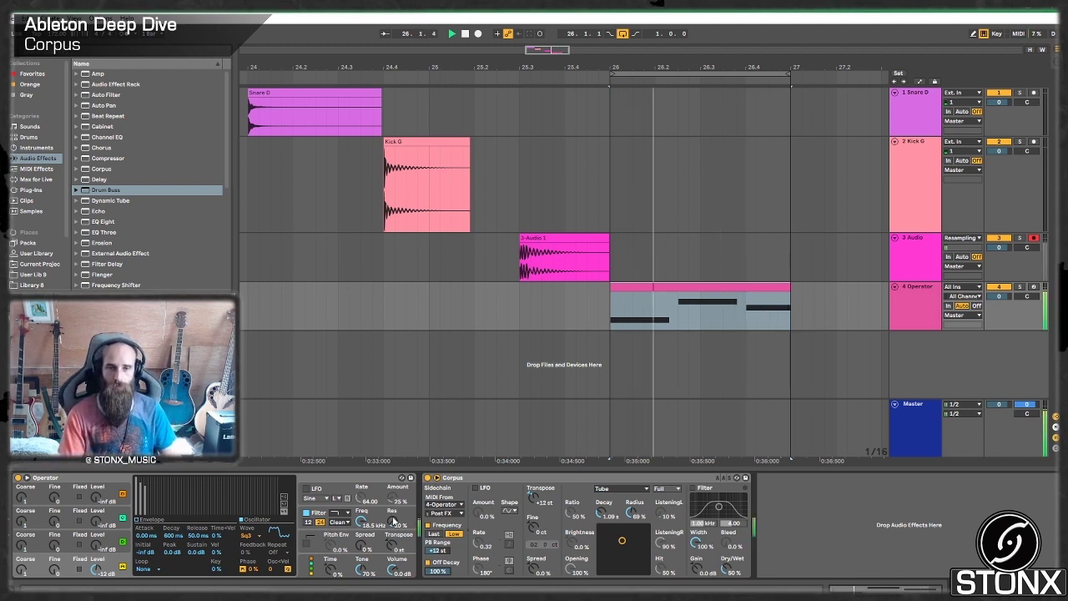
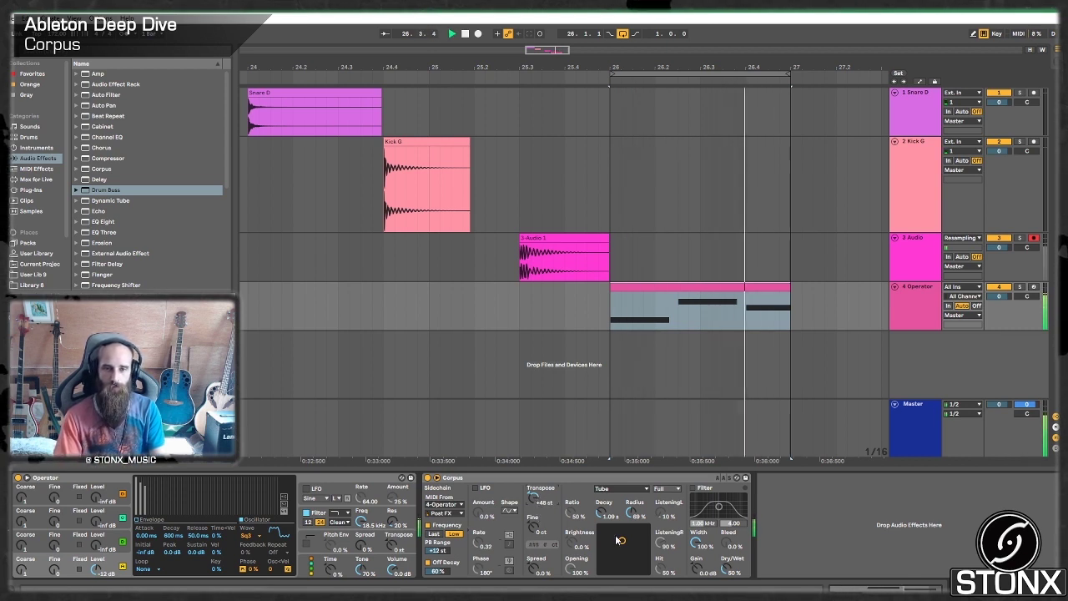
While auditioning the loop, set Corpus's transpose to +24 st, its decay to 24.3 s and its radius to 100%
left_click_drag(622, 541, 646, 540)
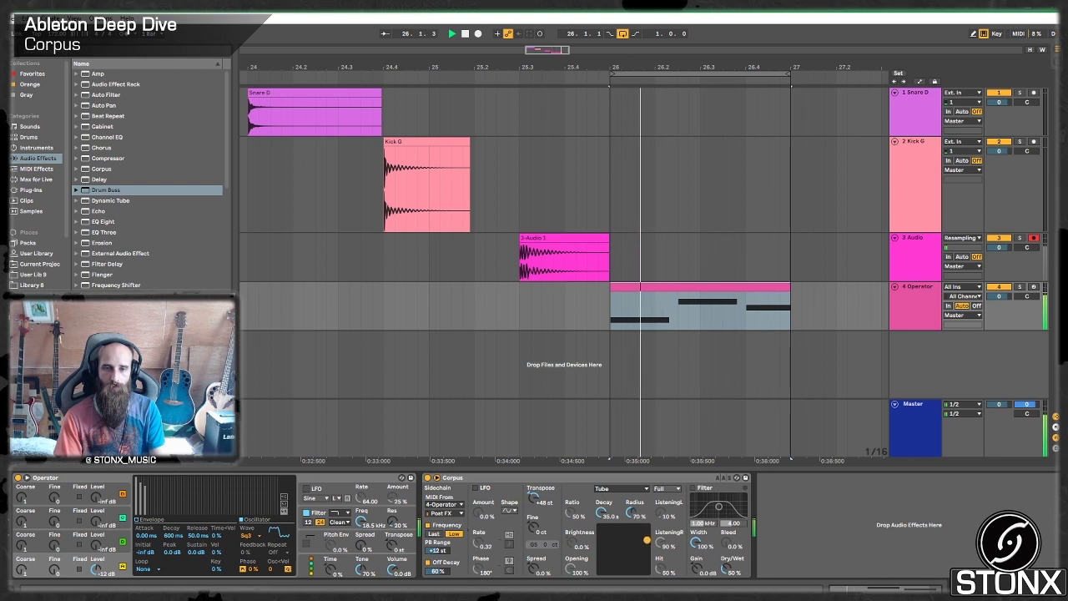
key("space")
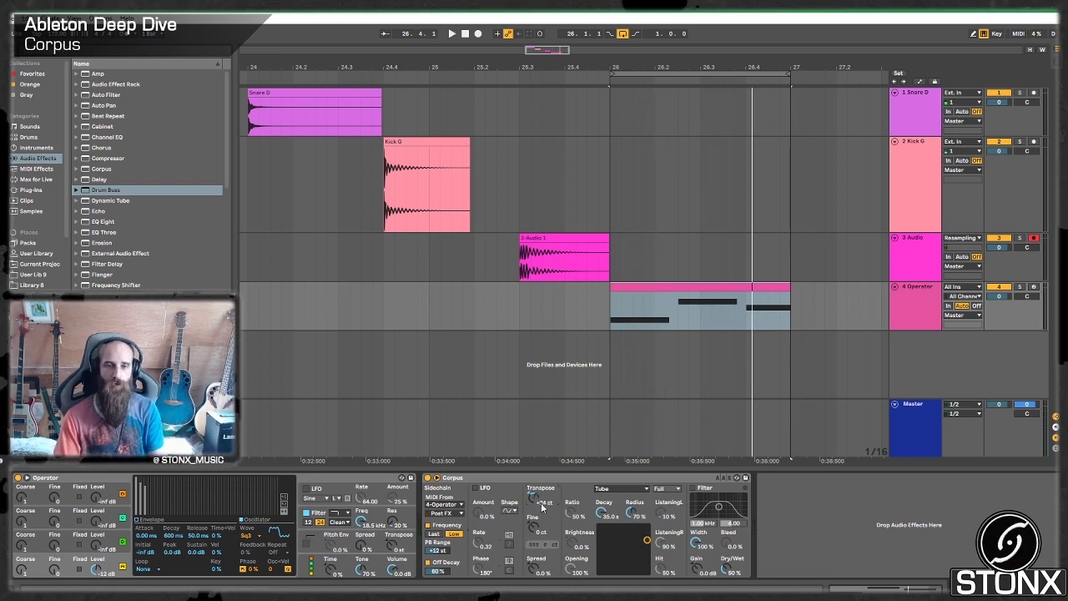
key("space")
mouse_move(647, 540)
left_mouse_down()
mouse_move(617, 530)
mouse_move(644, 527)
mouse_move(602, 527)
mouse_move(647, 531)
left_mouse_up()
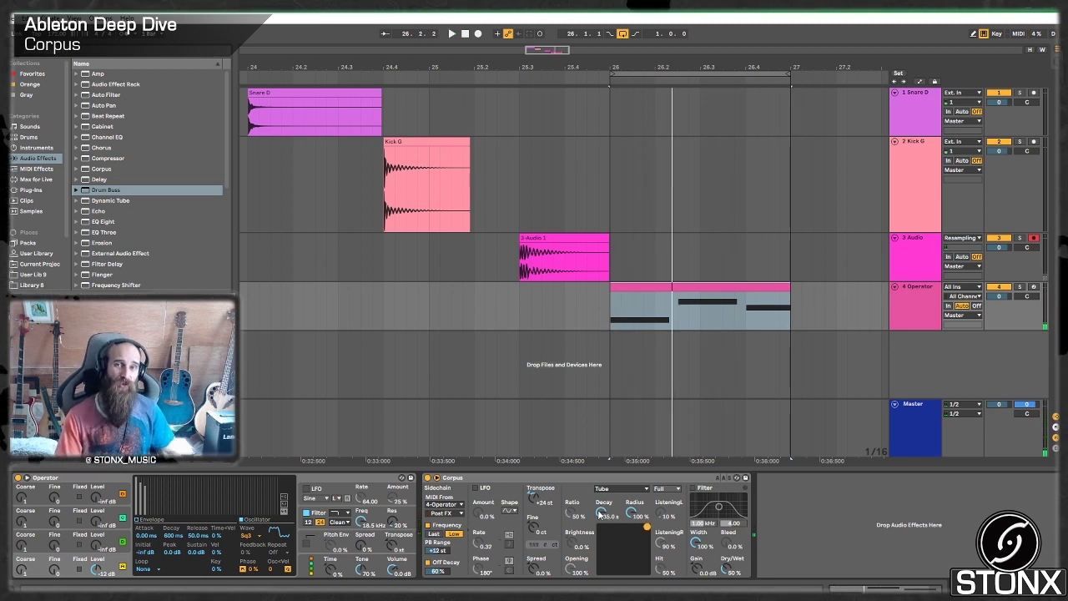
mouse_move(599, 515)
left_mouse_down()
mouse_move(599, 594)
mouse_move(604, 527)
mouse_move(637, 527)
mouse_move(603, 527)
mouse_move(615, 527)
left_mouse_up()
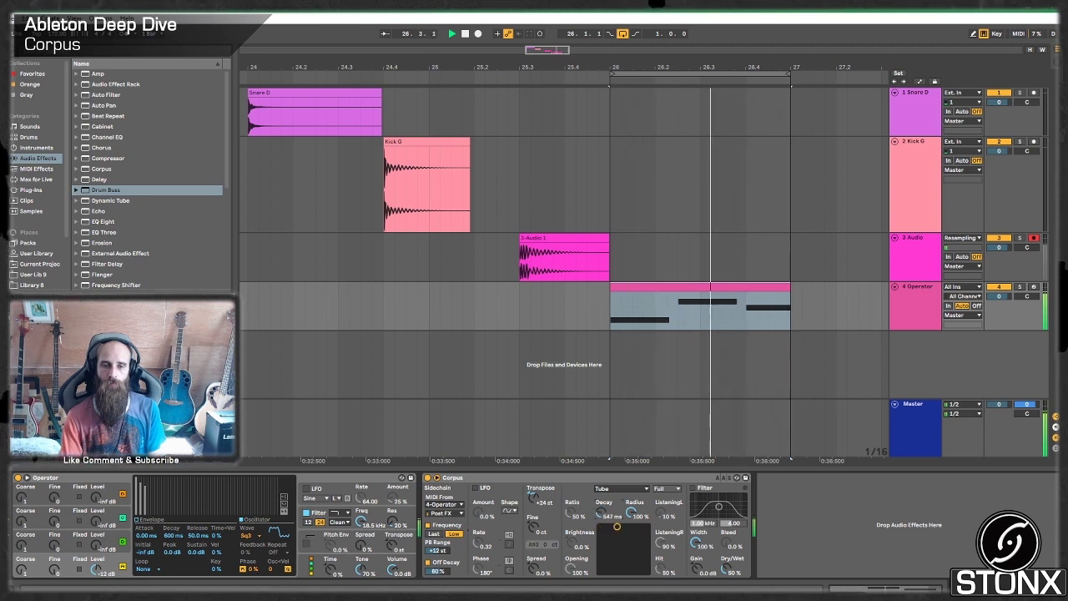
left_click_drag(617, 526, 643, 527)
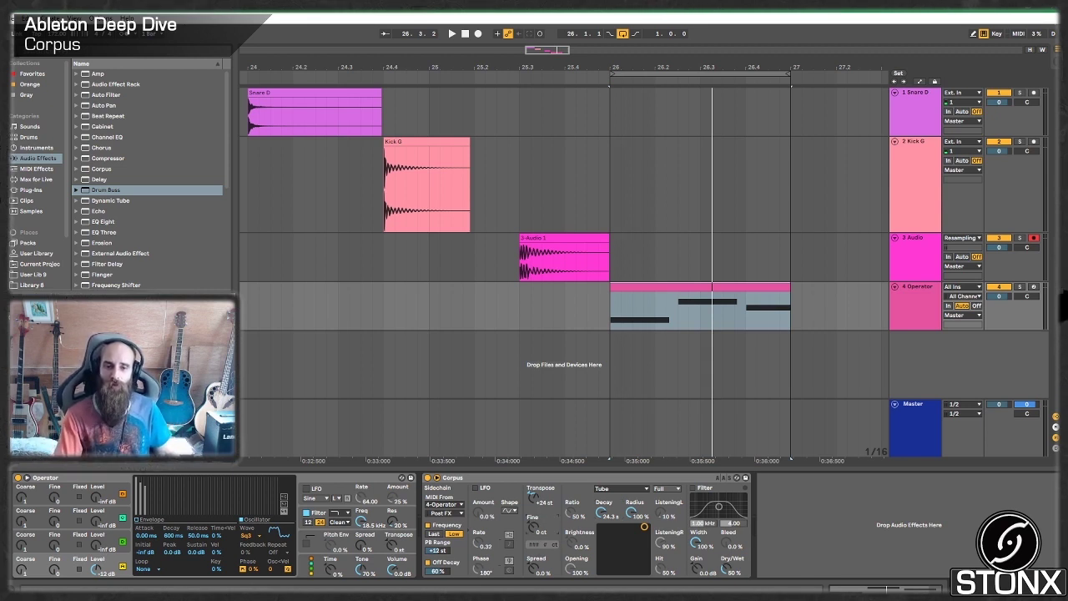
Try detuning Corpus with Fine at 25 ct and with a change of Spread while the loop plays
key("space")
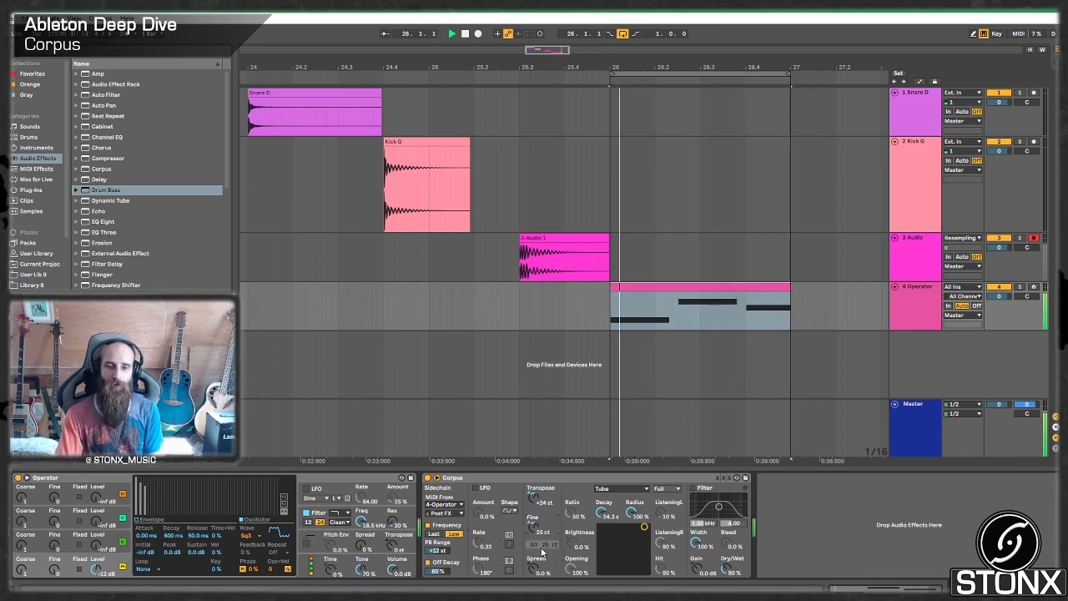
left_click_drag(532, 528, 532, 508)
key("space")
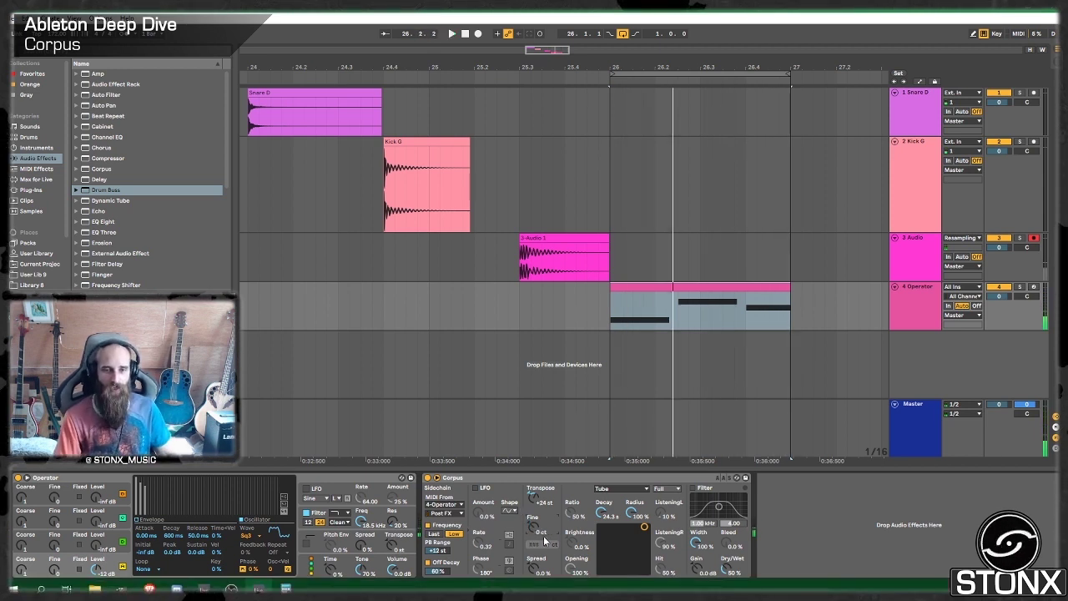
key("space")
mouse_move(533, 566)
left_mouse_down()
mouse_move(533, 600)
mouse_move(533, 567)
left_mouse_up()
key("space")
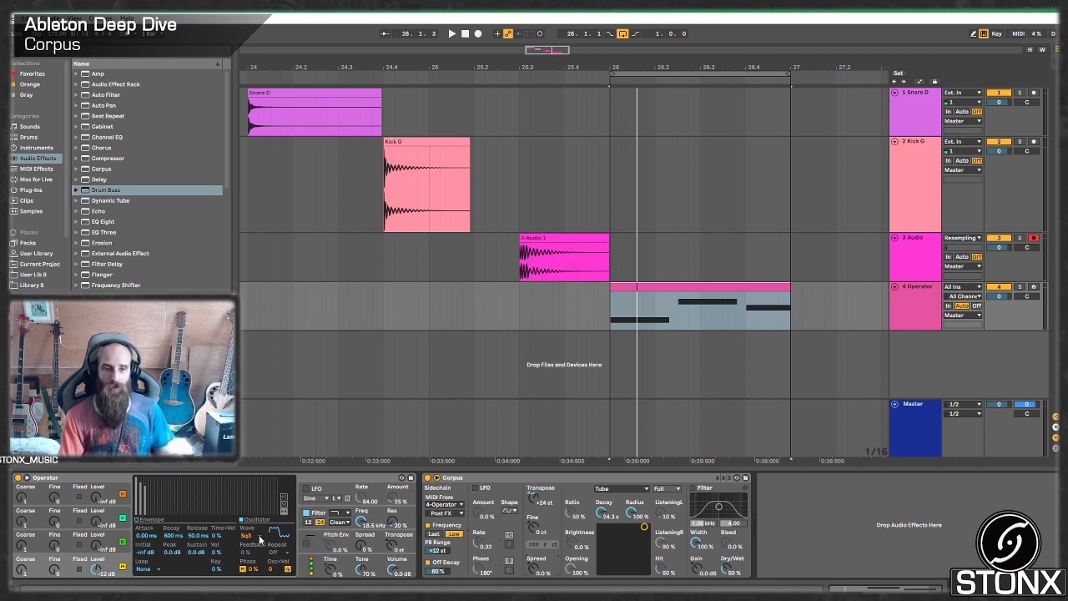
left_click(260, 538)
left_click(262, 503)
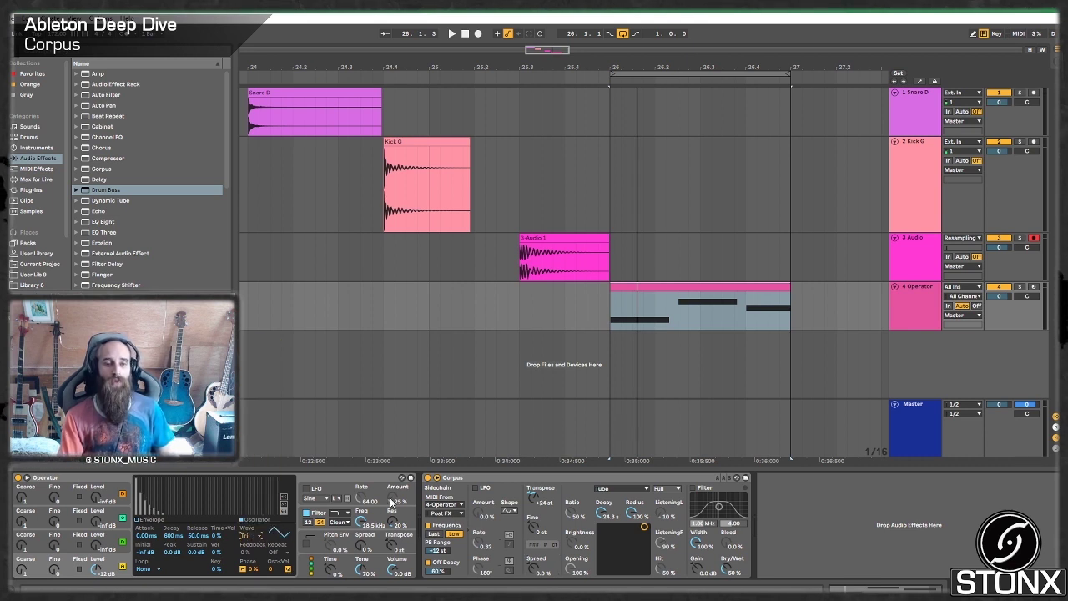
left_click(644, 489)
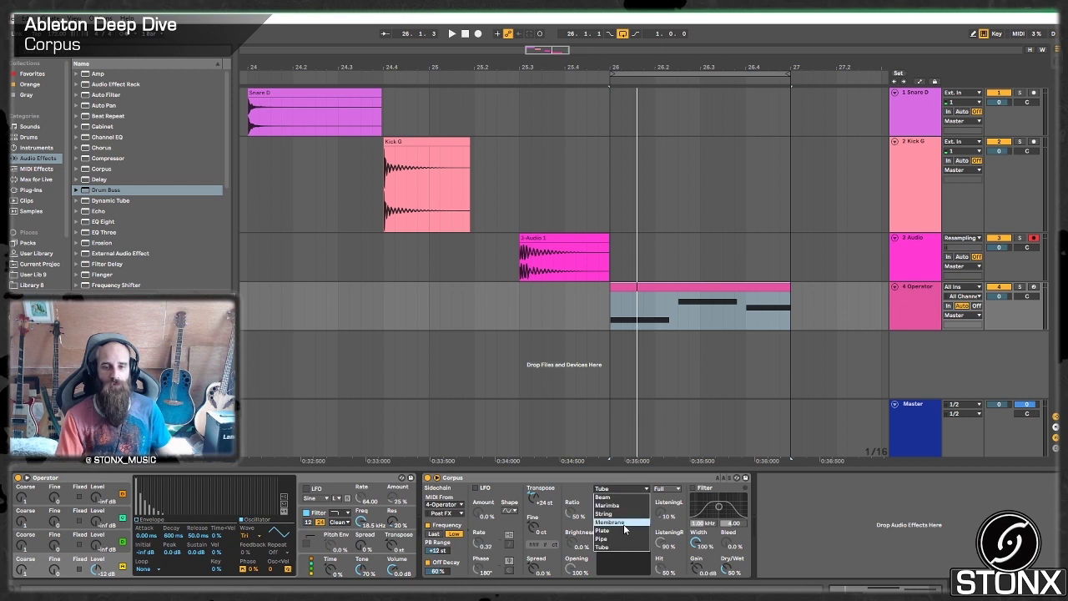
left_click(654, 427)
key("ctrl+z")
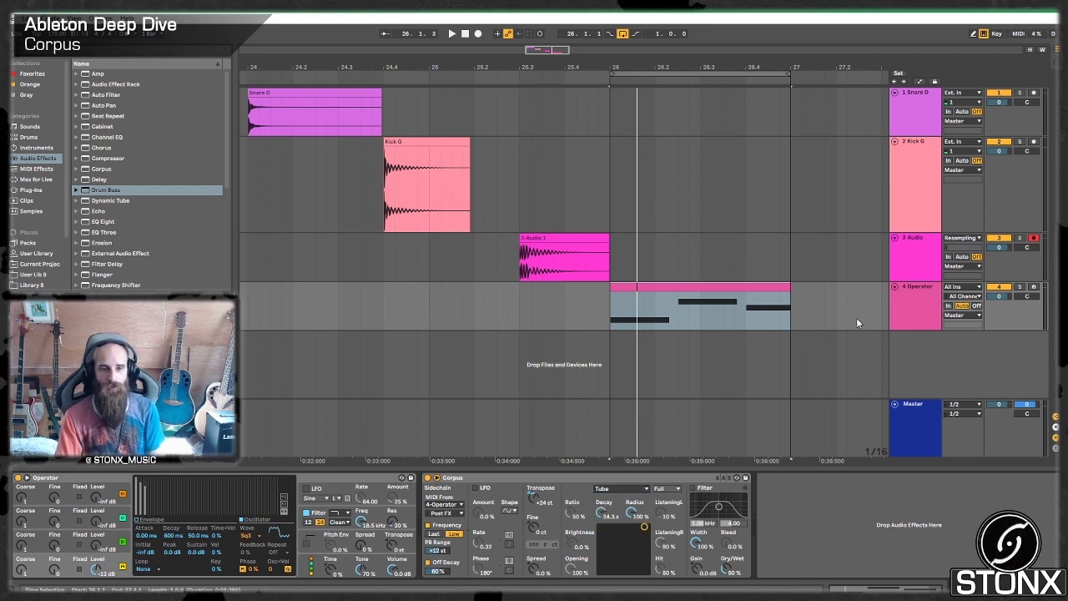
Duplicate the Operator track and move the copied clip and the loop to start at bar 27
right_click(907, 296)
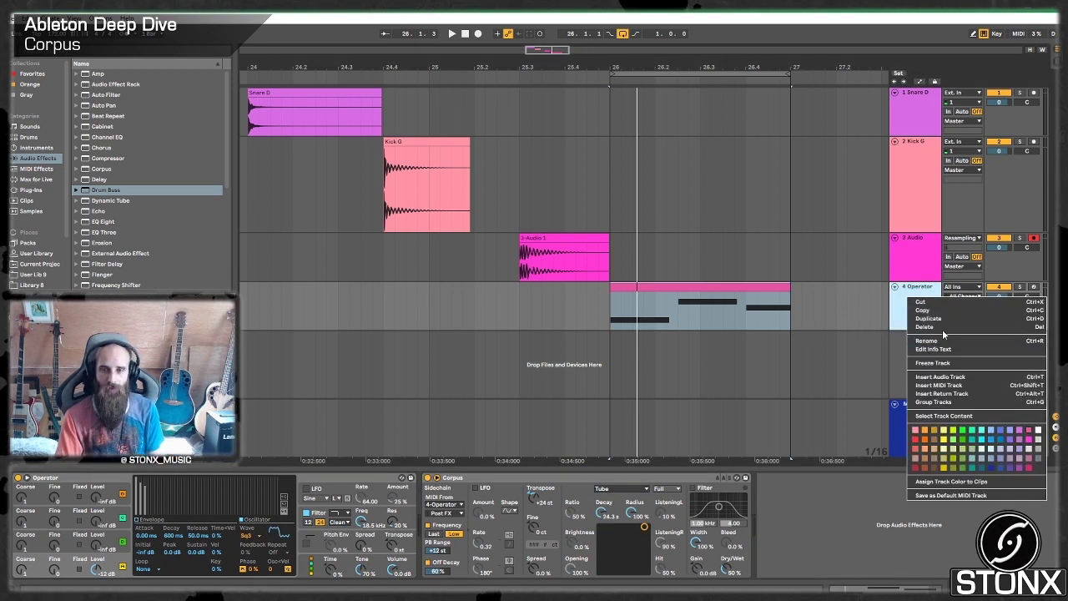
left_click(928, 318)
left_click_drag(670, 351, 849, 340)
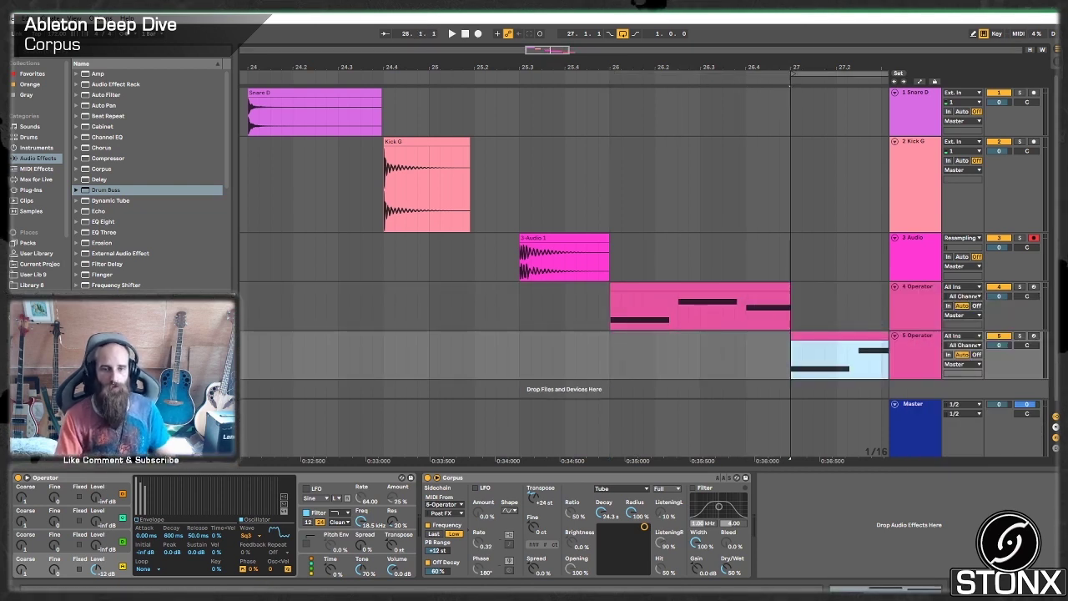
On the duplicated track, set Operator's oscillator wave to Triangle and Corpus's resonator type to Pipe
left_click(262, 528)
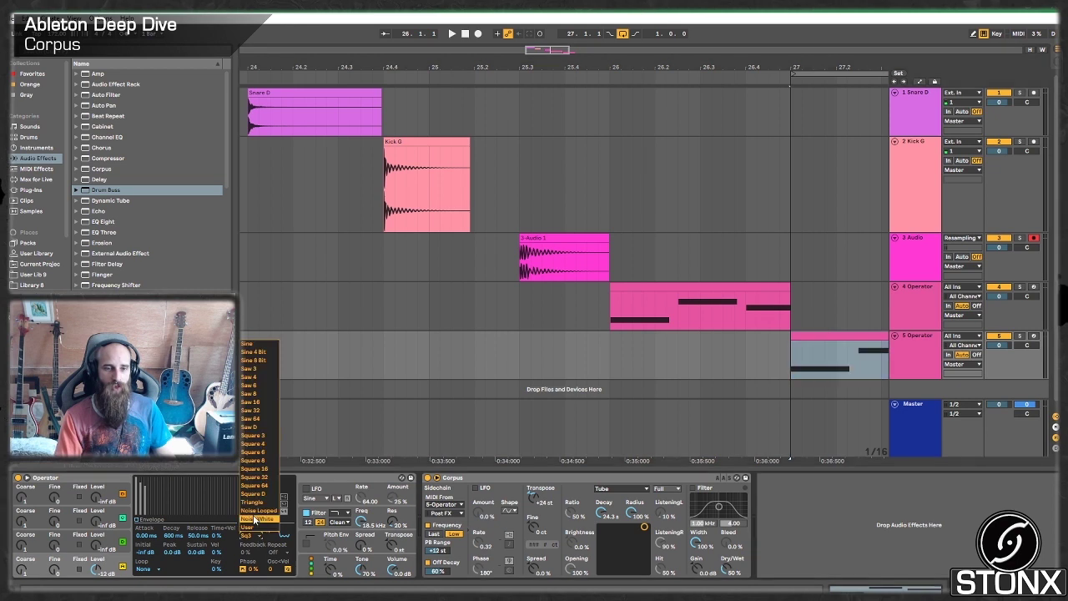
left_click(260, 498)
left_click(598, 490)
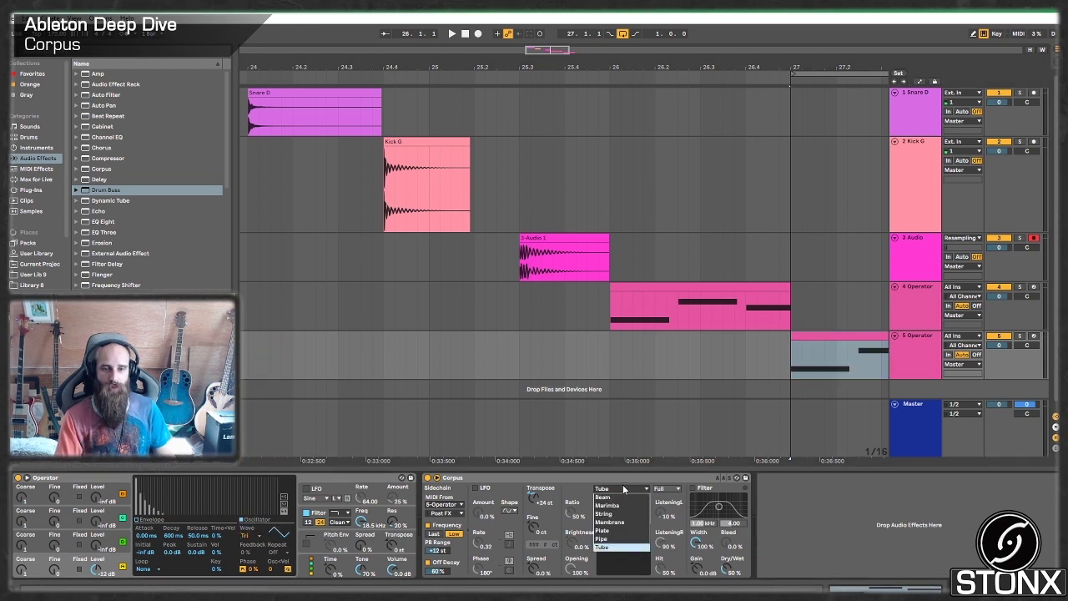
left_click(612, 540)
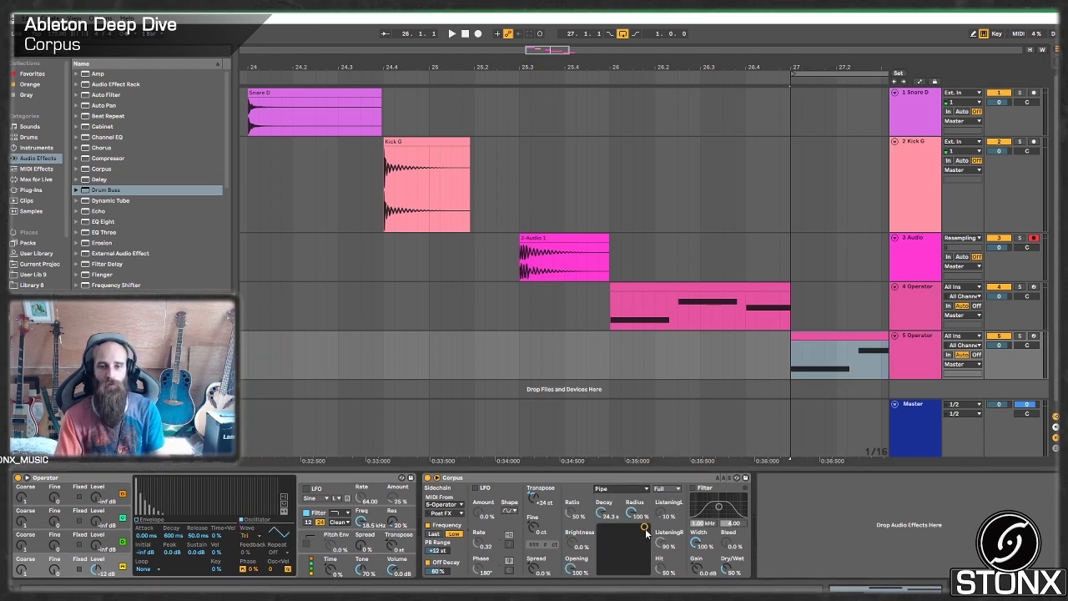
While playing the loop, set Corpus's transpose to -24 st, decay to 4.85 s, radius to 79%, opening to 7.9% and dry/wet to 33%
key("space")
left_click_drag(645, 527, 600, 542)
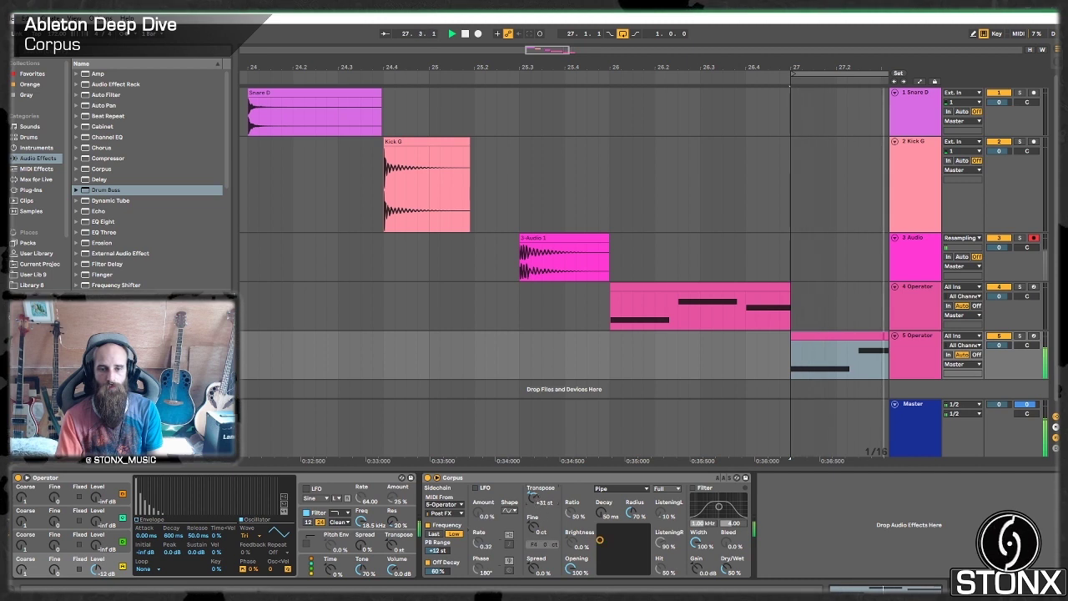
left_click_drag(532, 496, 533, 528)
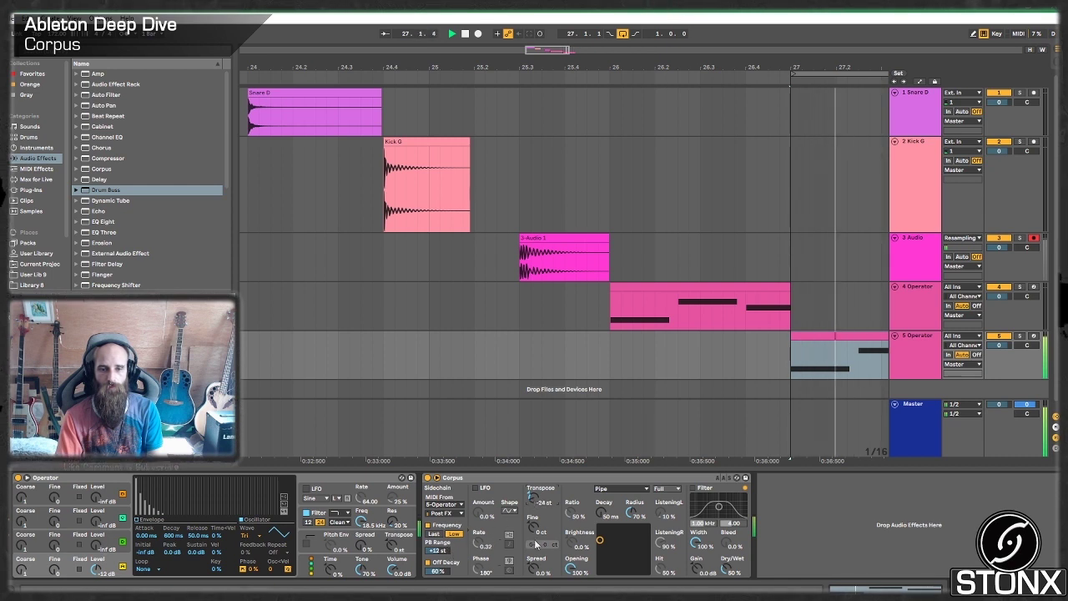
mouse_move(608, 513)
left_mouse_down()
mouse_move(608, 496)
mouse_move(605, 519)
left_mouse_up()
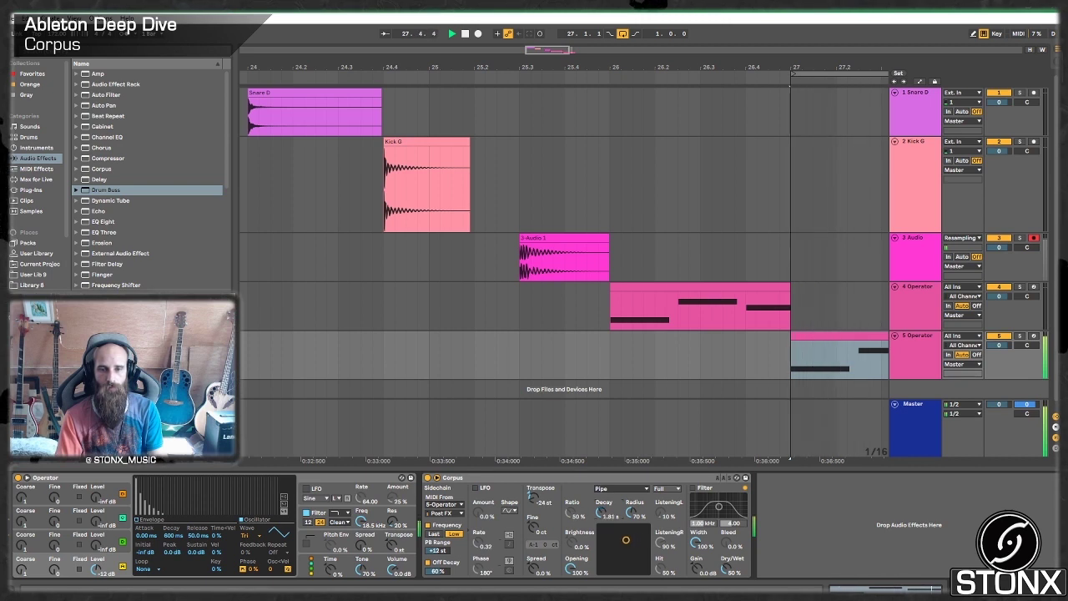
left_click_drag(602, 513, 631, 509)
left_click_drag(575, 568, 574, 596)
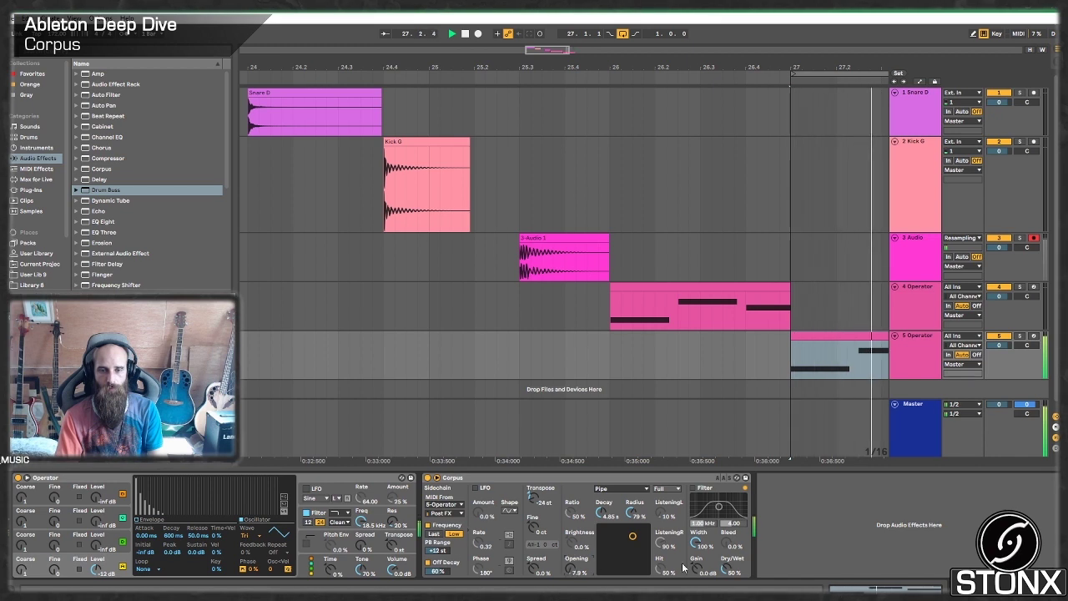
left_click_drag(726, 571, 726, 583)
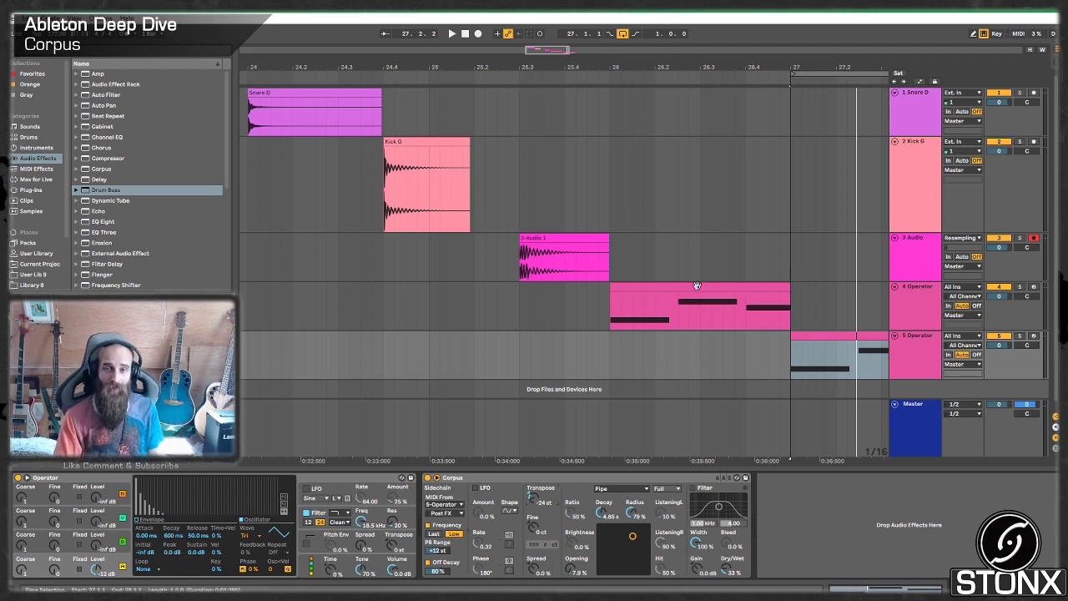
Select all notes in the duplicated clip, and try Corpus's transpose at -36 st on that track
left_click(849, 336)
double_click(848, 337)
key("ctrl+a")
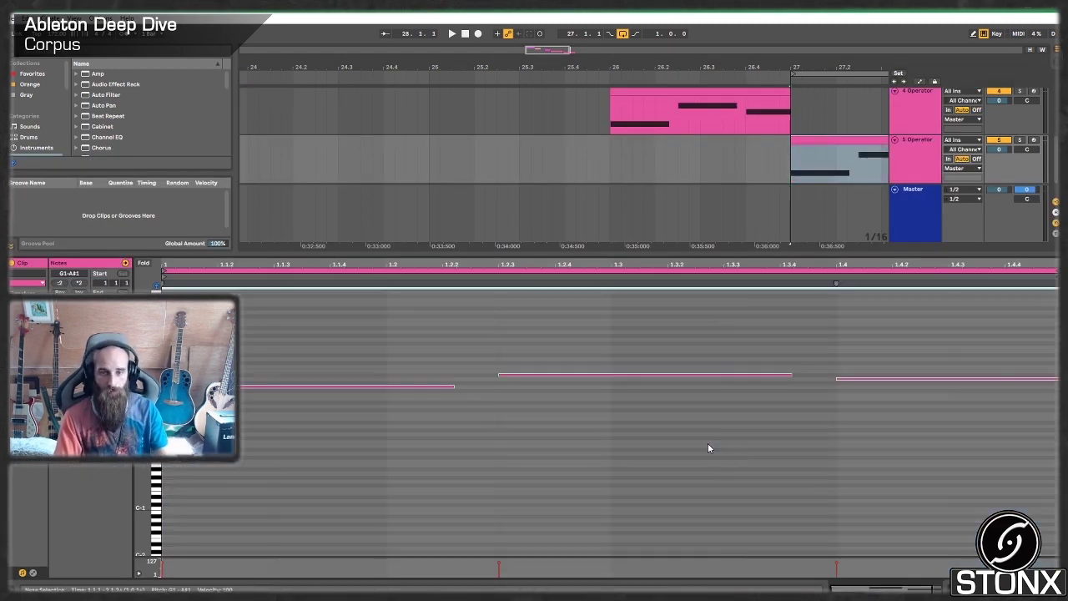
left_click(909, 156)
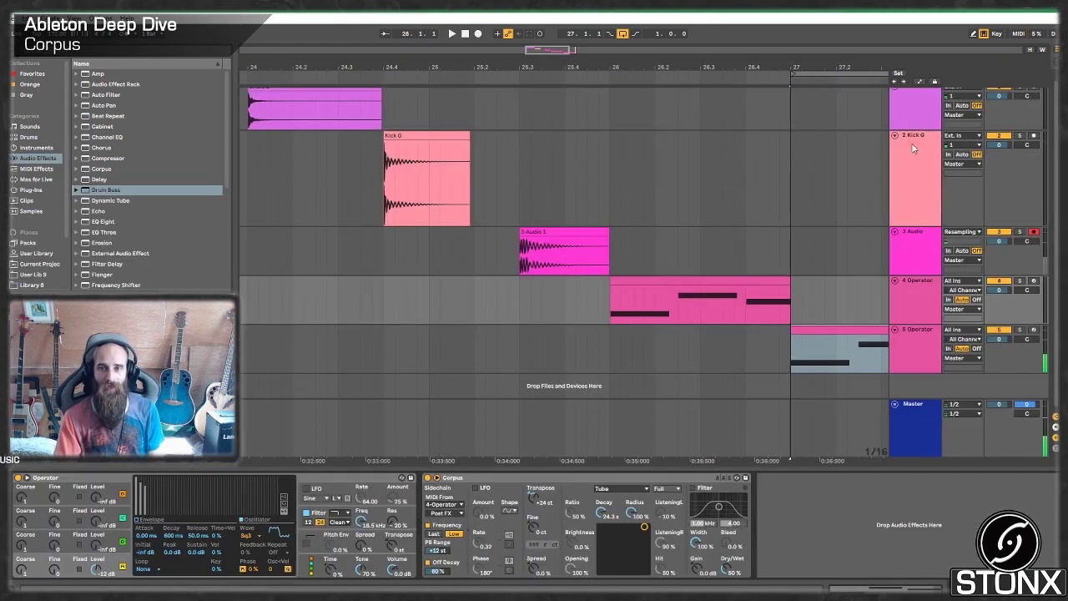
left_click(891, 352)
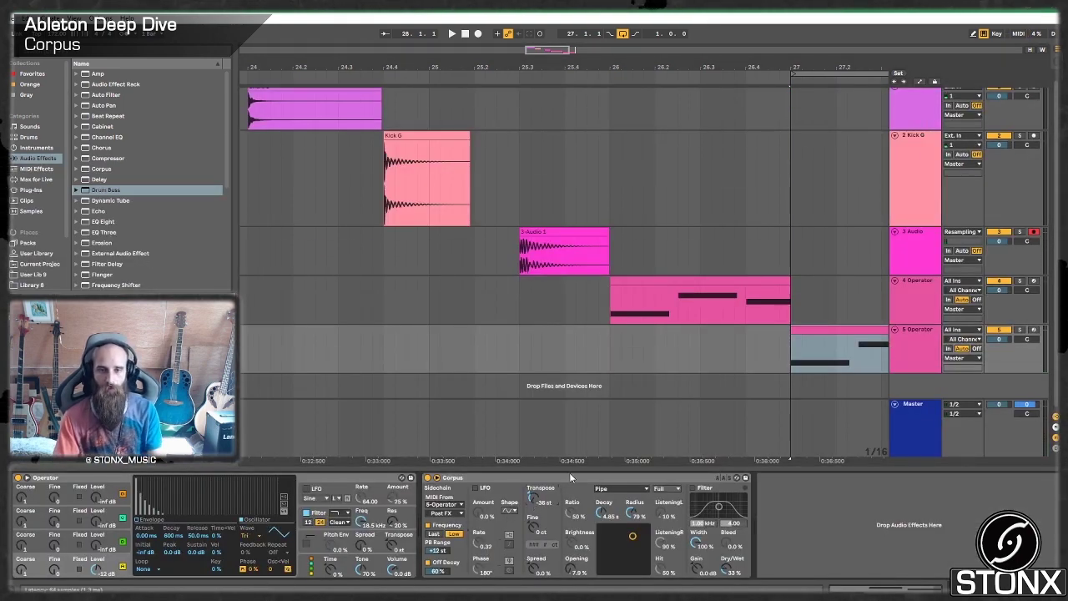
Audition the loop with Corpus's opening raised to 35%, and check the duplicated clip's notes
key("space")
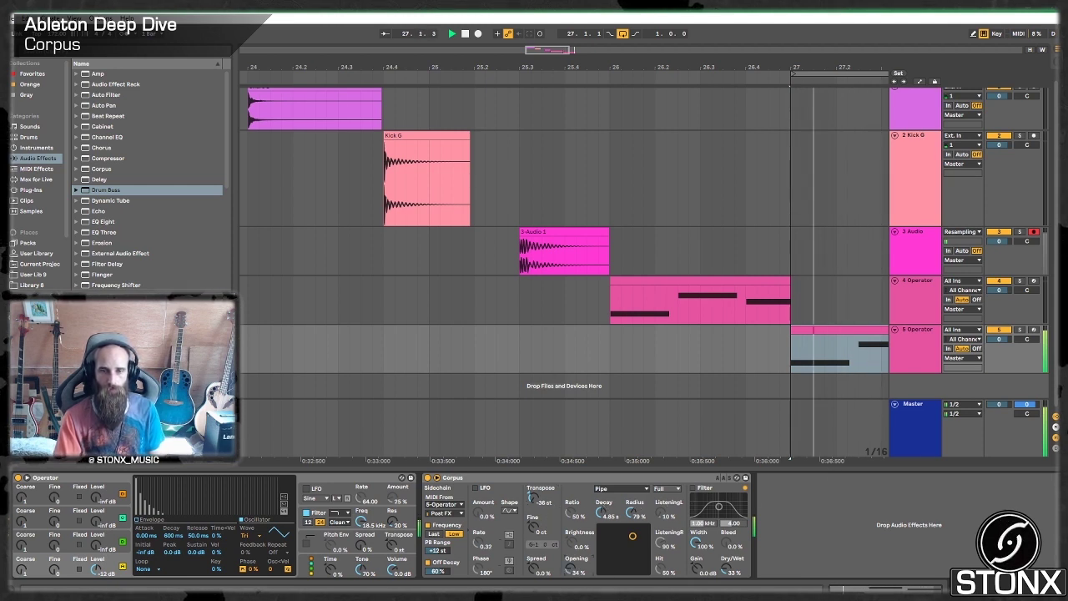
mouse_move(572, 570)
left_mouse_down()
mouse_move(572, 538)
mouse_move(572, 592)
mouse_move(572, 571)
left_mouse_up()
key("space")
double_click(819, 338)
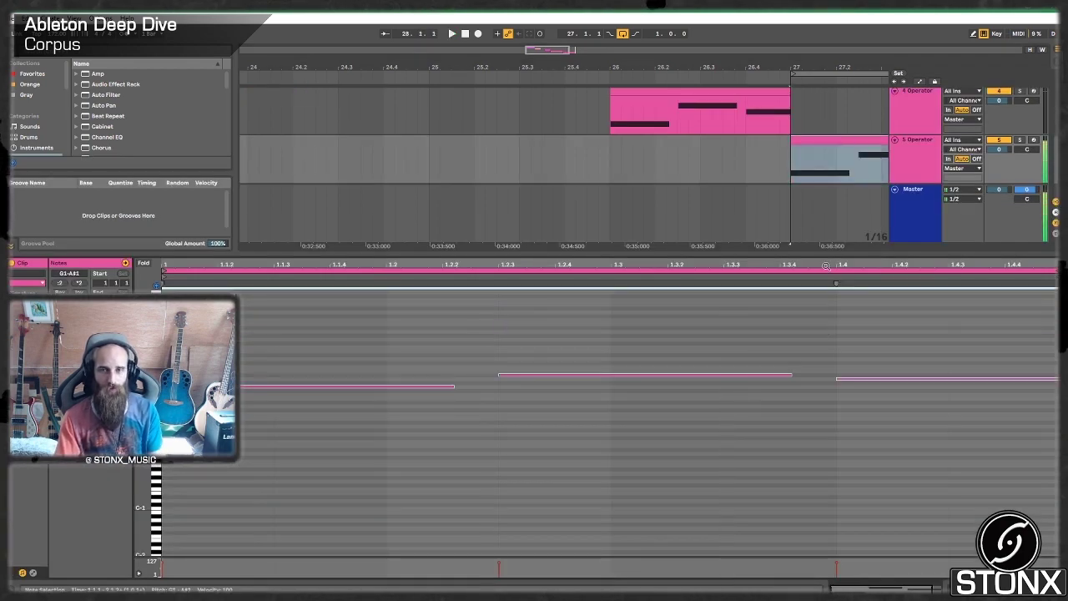
left_click(915, 152)
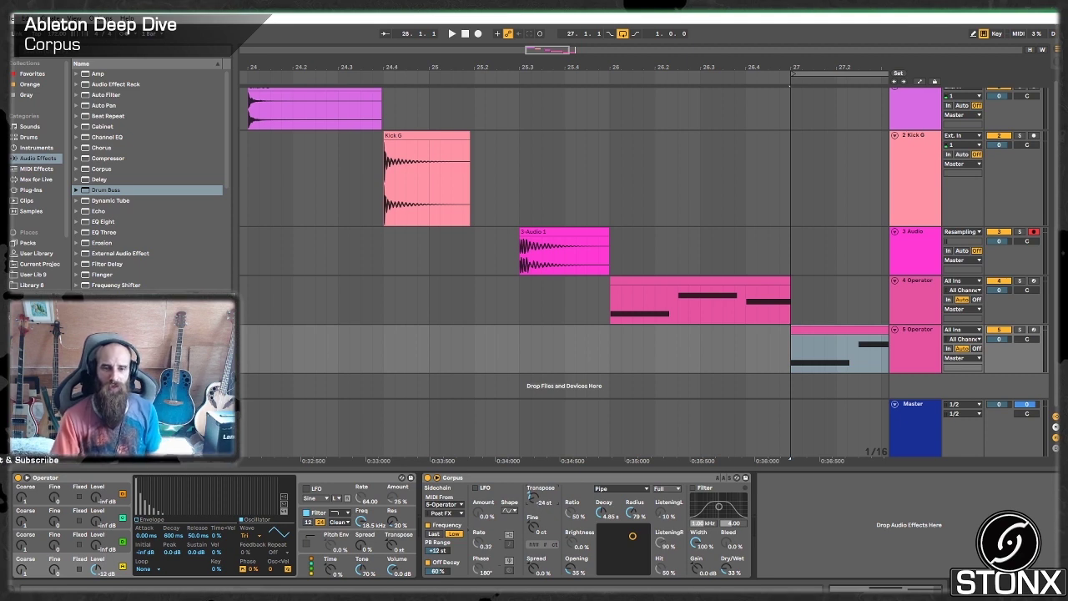
While the loop plays, set Corpus's opening to 49%, transpose to -24 st, decay to 5.95 s and radius to 62%
mouse_move(574, 575)
left_mouse_down()
mouse_move(574, 584)
mouse_move(571, 562)
mouse_move(575, 588)
mouse_move(571, 567)
left_mouse_up()
key("space")
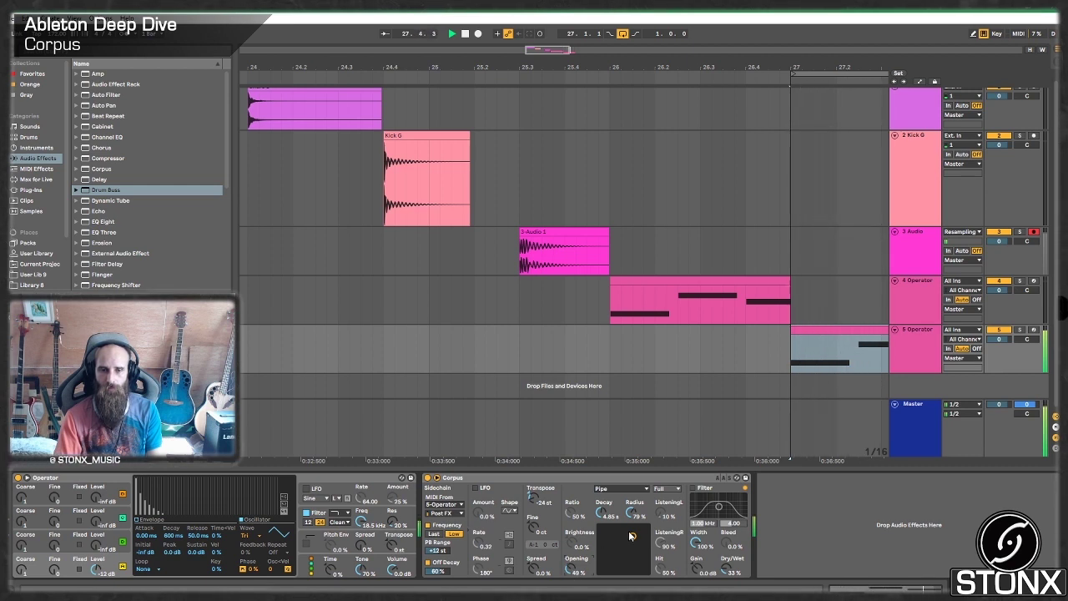
mouse_move(632, 537)
left_mouse_down()
mouse_move(616, 527)
mouse_move(636, 530)
mouse_move(642, 548)
left_mouse_up()
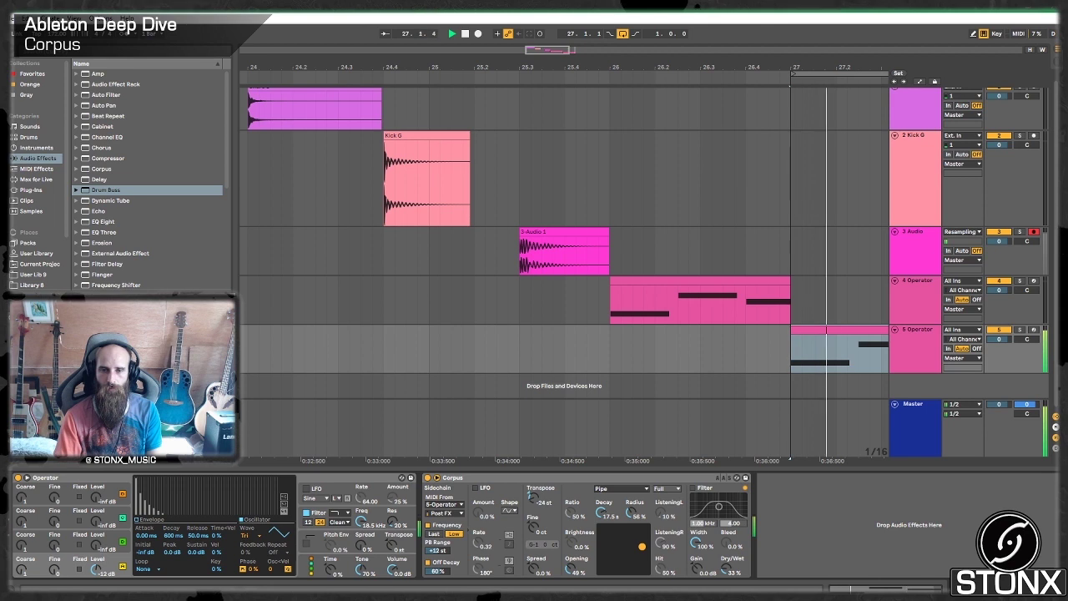
left_click_drag(642, 547, 635, 544)
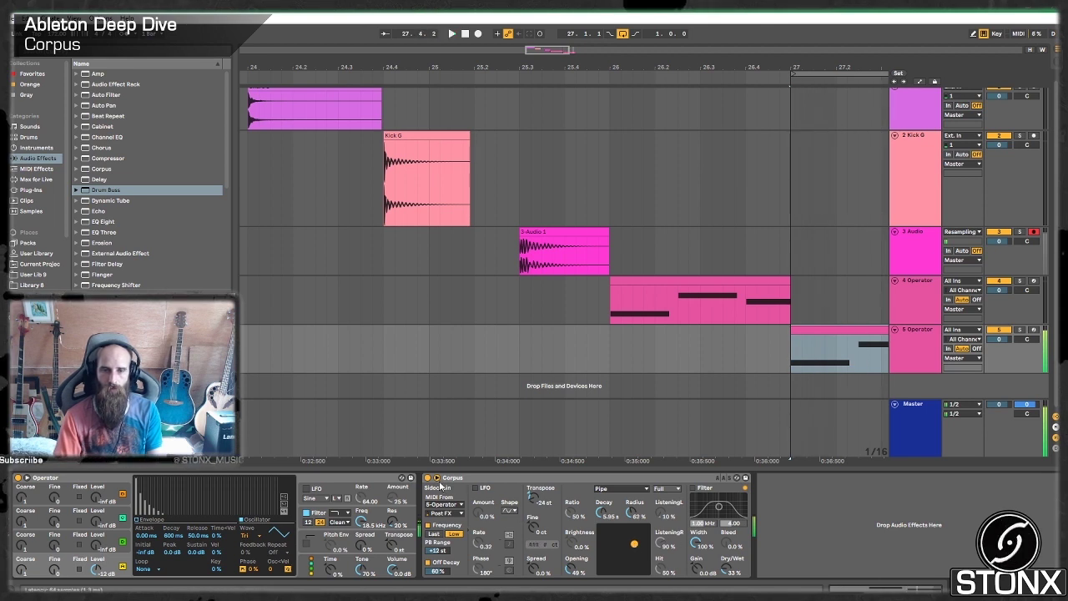
Compare the duplicated track's loop with Corpus bypassed and with it switched back on
left_click(428, 479)
key("space")
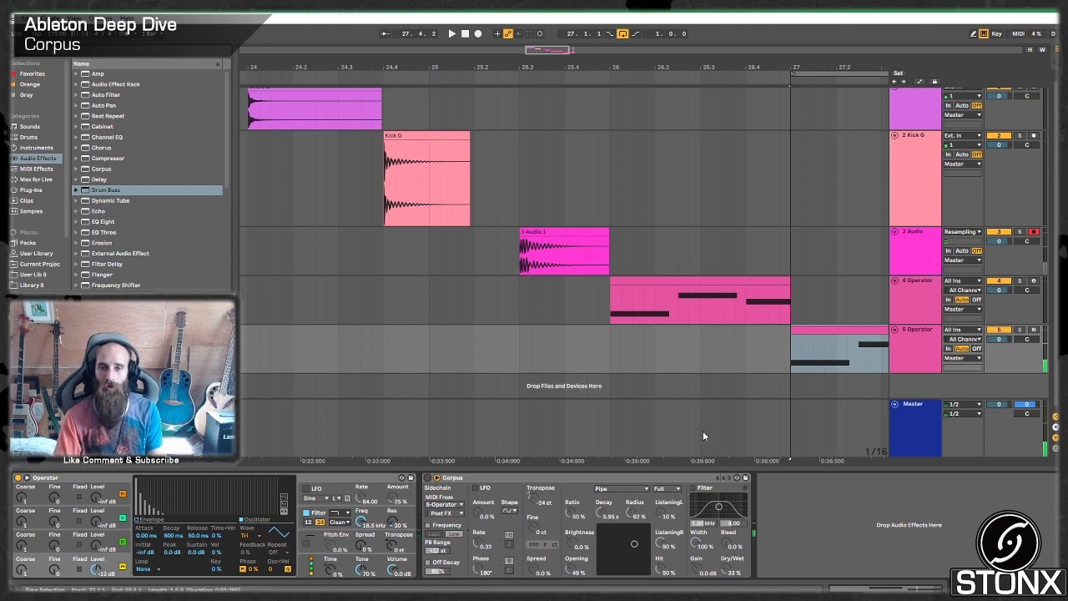
left_click(823, 341)
key("space")
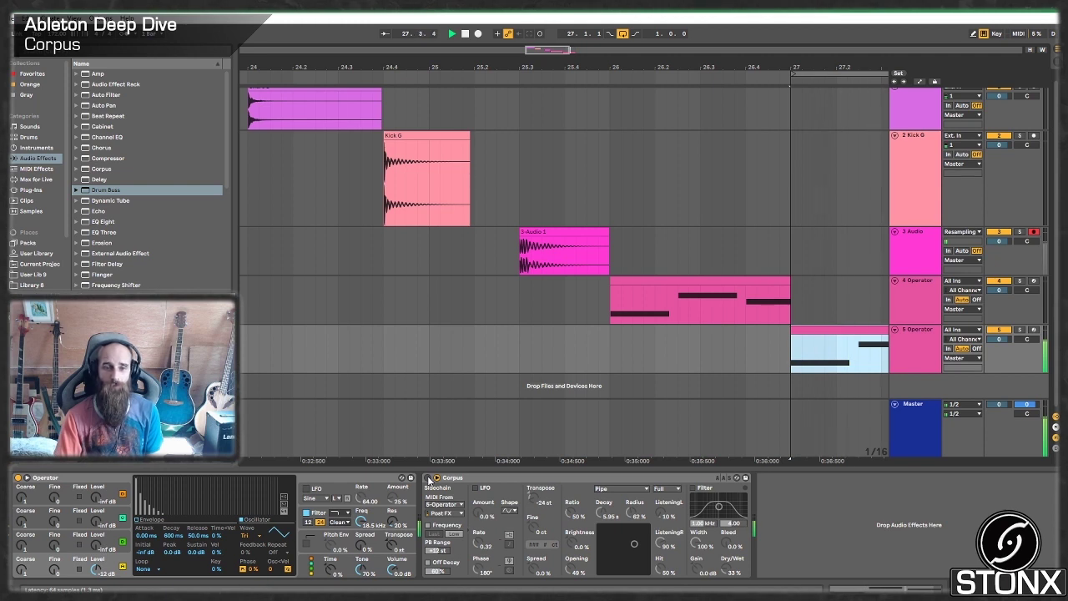
left_click(429, 478)
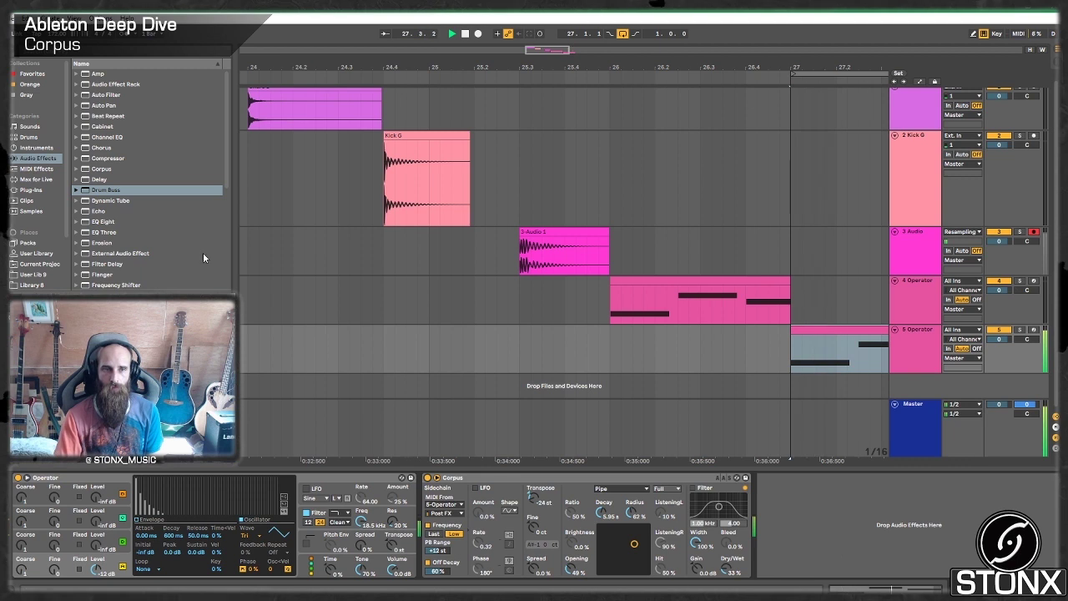
Add an Auto Filter after Corpus on the duplicated Operator track and switch it to high-pass
left_click(105, 96)
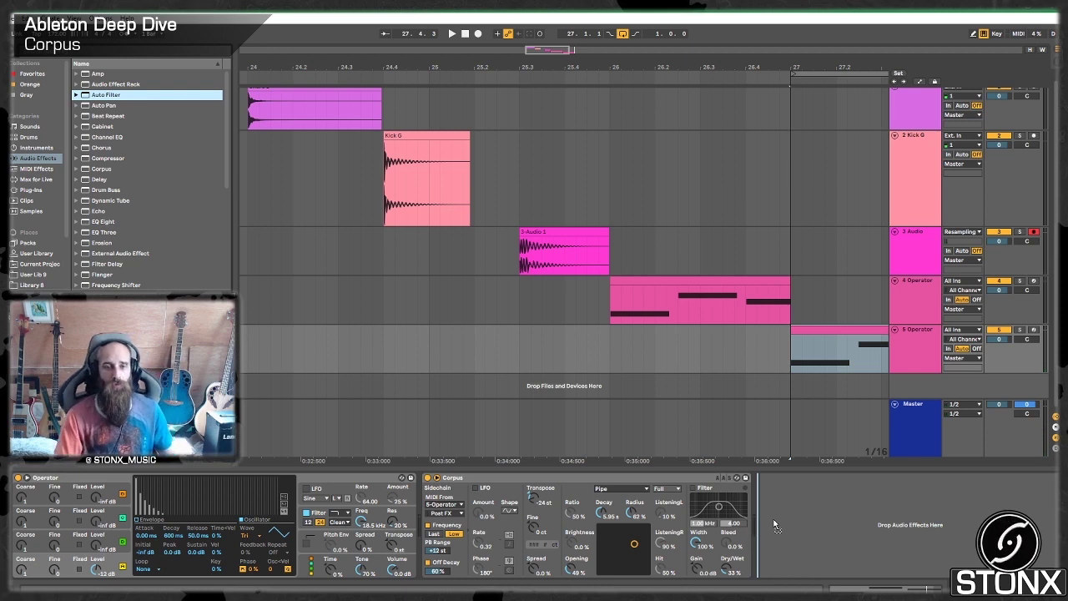
left_click_drag(779, 516, 788, 551)
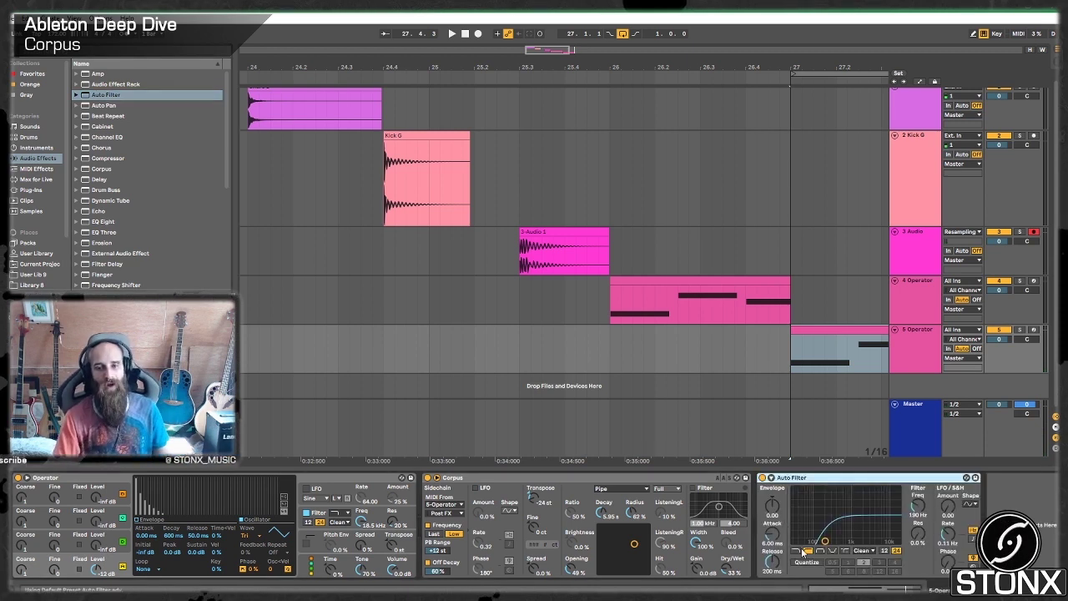
Switch the Auto Filter to low-pass, raise its cutoff to 2.03 kHz and audition the loop
left_click(795, 551)
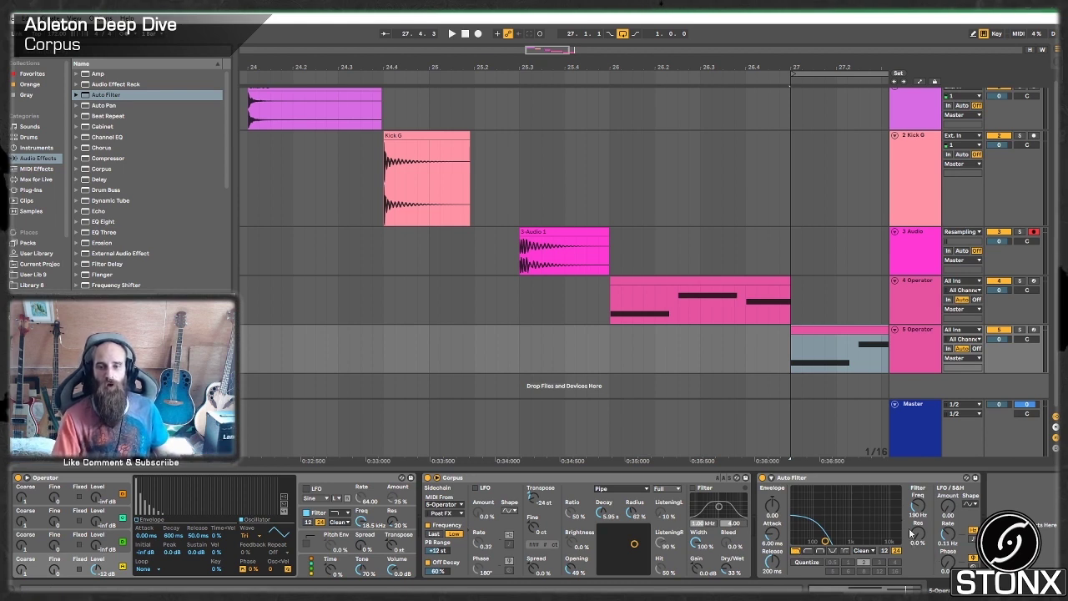
mouse_move(914, 516)
left_mouse_down()
mouse_move(914, 448)
mouse_move(915, 539)
mouse_move(917, 505)
left_mouse_up()
key("space")
key("space")
Set the Auto Filter's circuit to SMP, its drive to 8.57 dB and its LFO to a tempo-synced rate of 1/6
left_click(865, 551)
left_click(864, 582)
left_click_drag(917, 561, 926, 549)
left_click(972, 504)
left_click(971, 513)
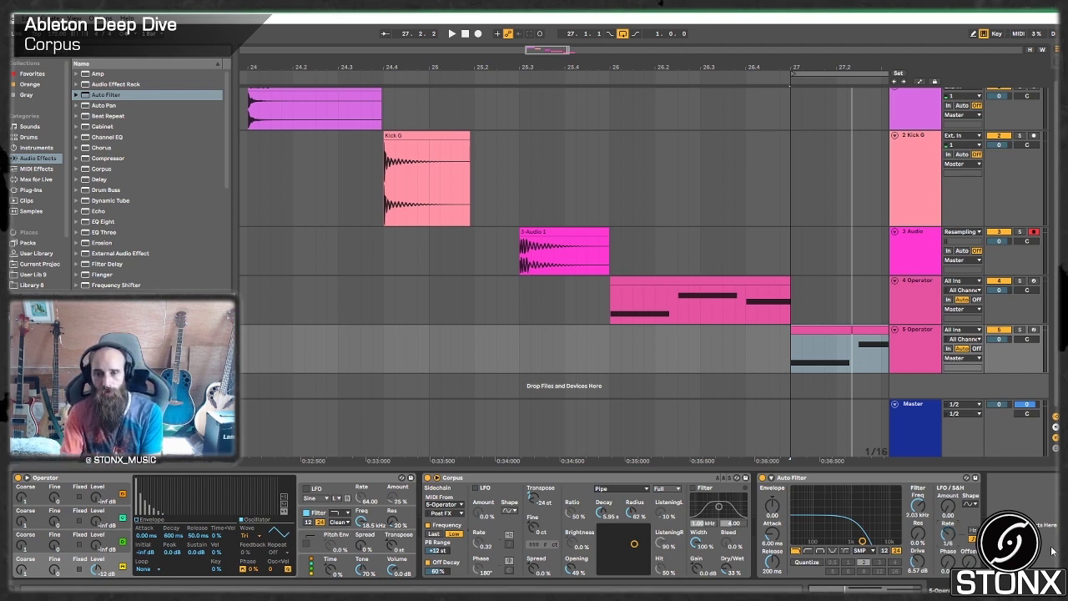
While the loop plays, try the Auto Filter's envelope amount, reset it to 0, and set LFO rate 3/8 and cutoff 888 Hz
key("space")
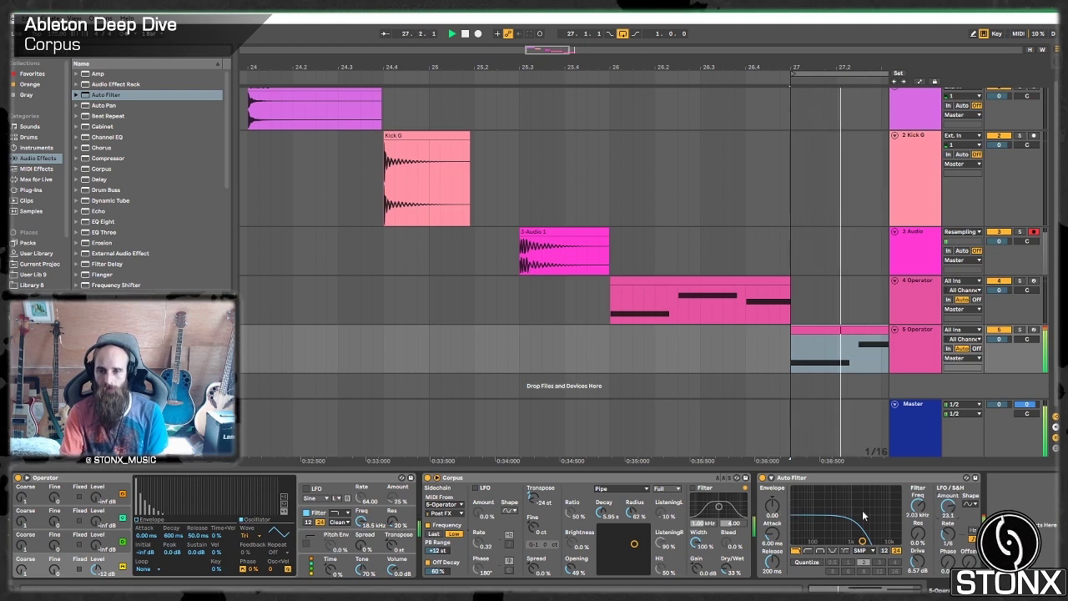
mouse_move(772, 505)
left_mouse_down()
mouse_move(773, 538)
mouse_move(772, 521)
left_mouse_up()
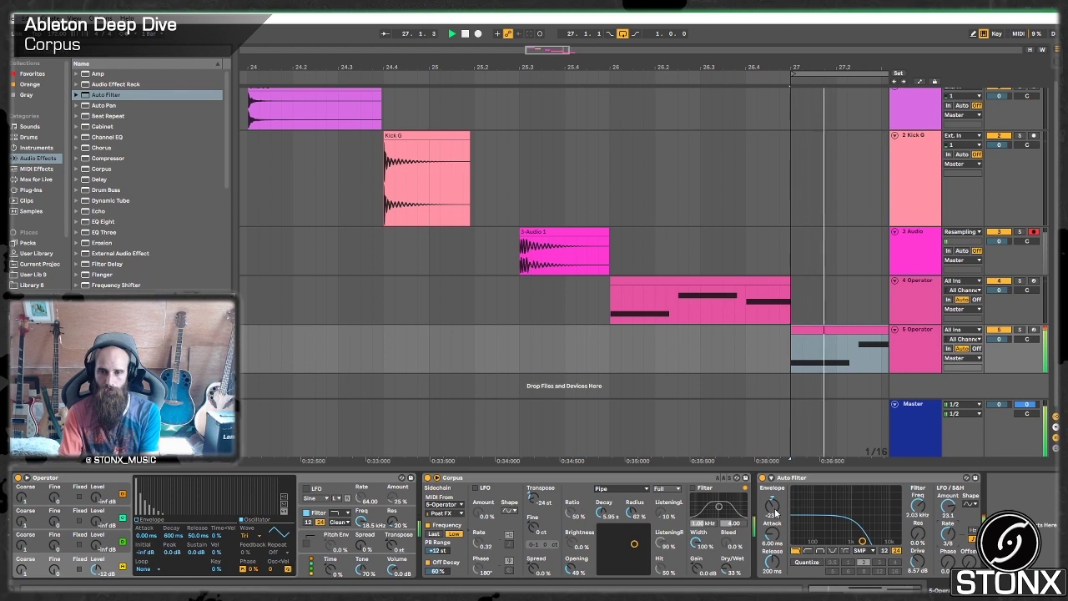
left_click_drag(775, 514, 775, 503)
double_click(776, 512)
left_click_drag(918, 510, 918, 539)
left_click_drag(834, 541, 849, 560)
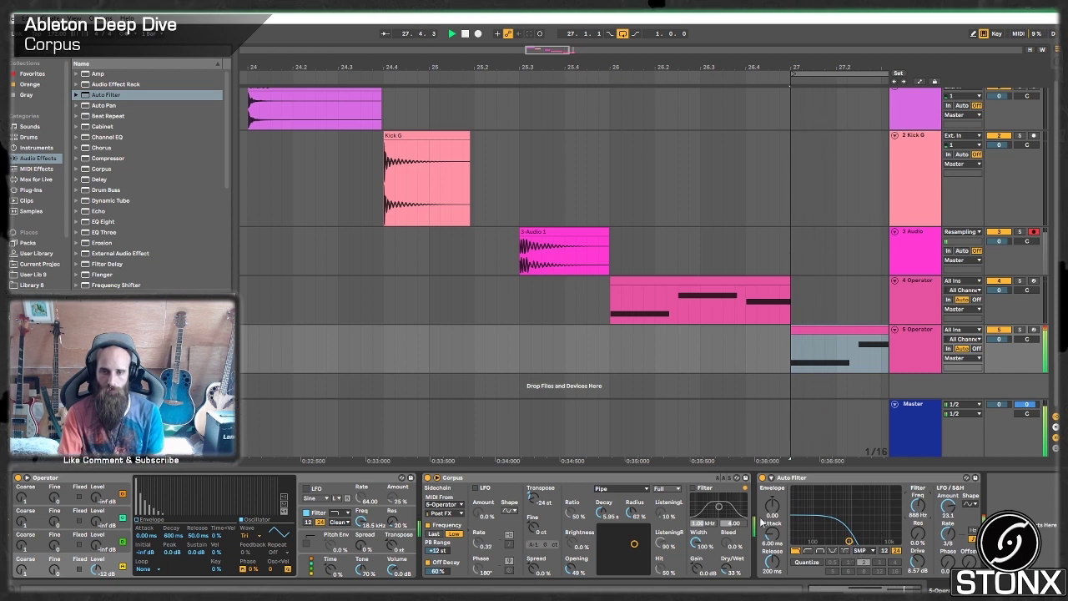
key("space")
Audition the loop with Corpus and Auto Filter bypassed, and switch both effects back on
left_click(428, 478)
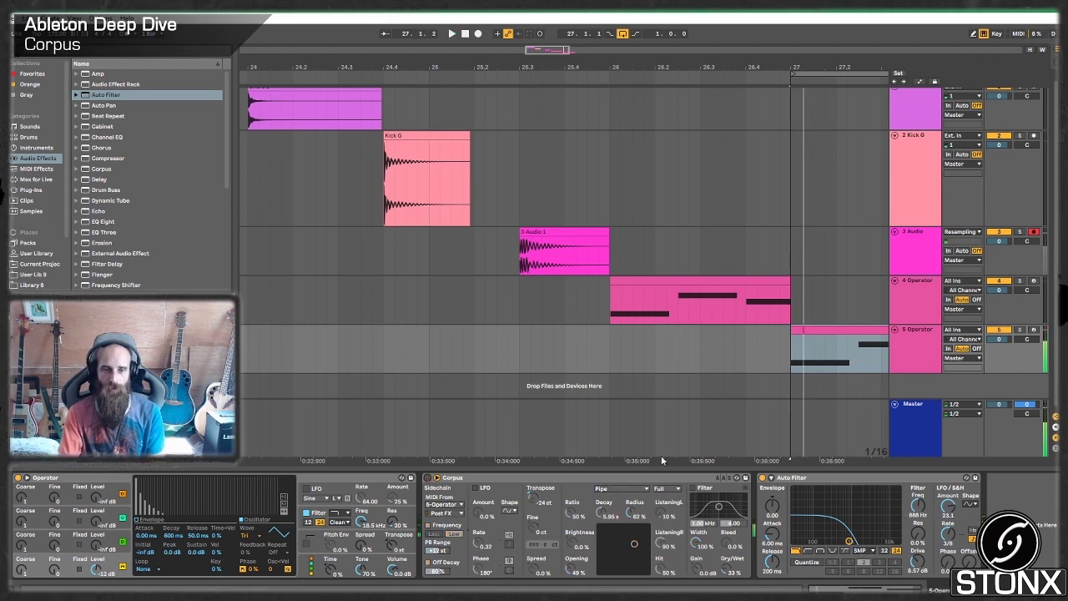
left_click(762, 478)
key("space")
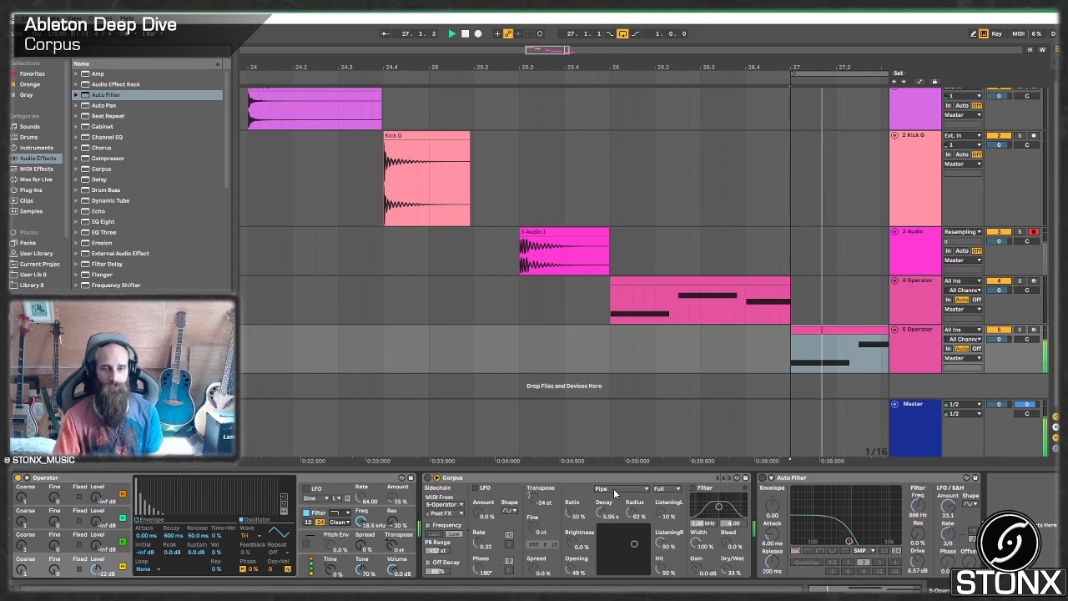
left_click(428, 479)
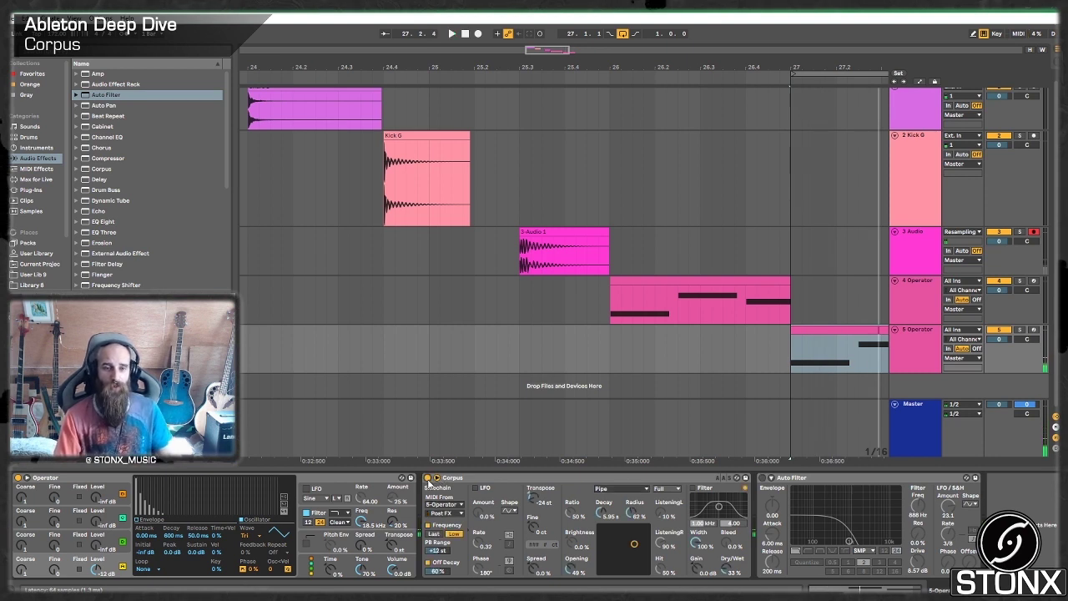
left_click(762, 478)
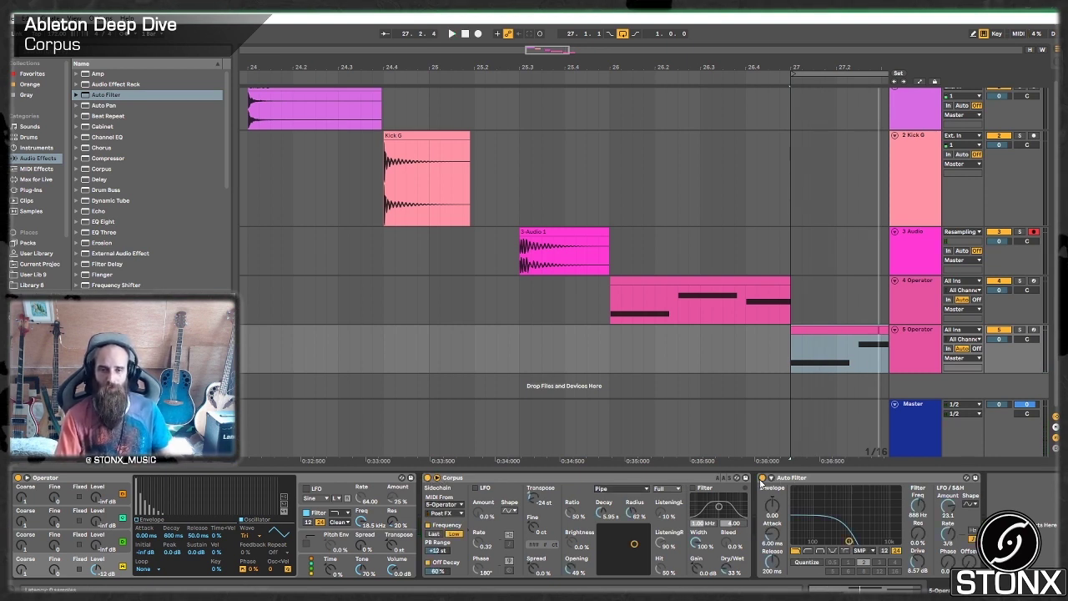
While the loop plays, set Operator's oscillator B to coarse 10 at -22 dB and oscillator C to fixed 348 Hz at -5.7 dB
left_click(111, 544)
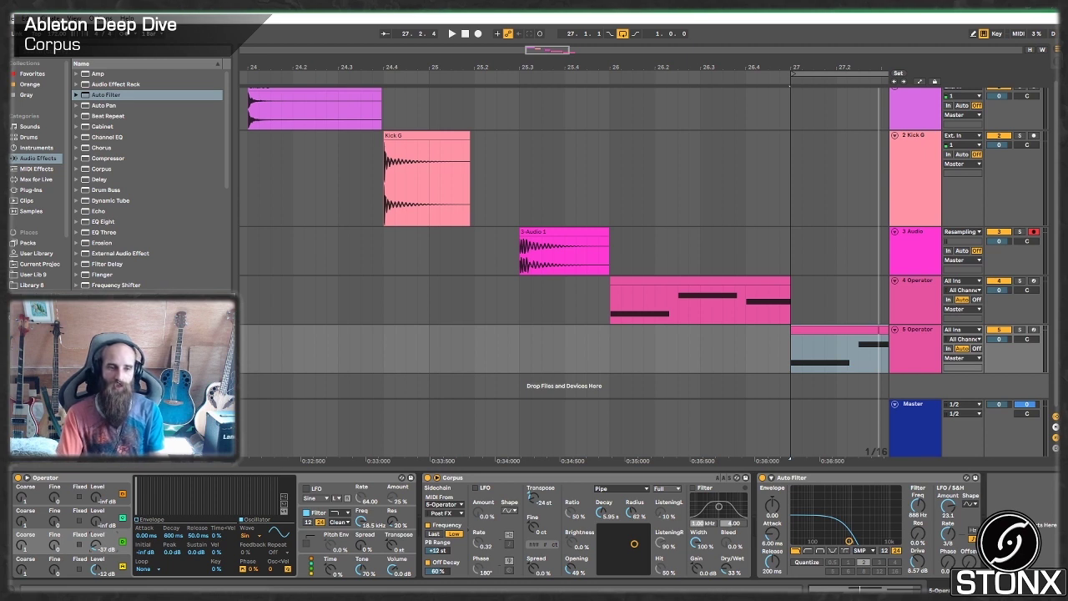
key("space")
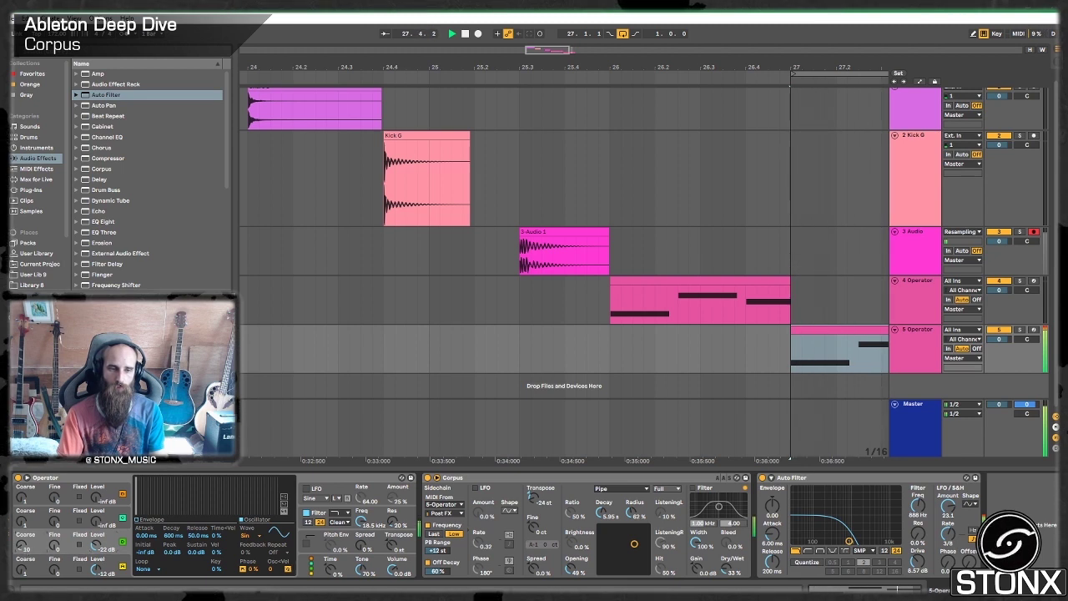
left_click_drag(116, 524, 96, 519)
left_click_drag(22, 522, 22, 501)
left_click(79, 521)
left_click_drag(22, 522, 23, 513)
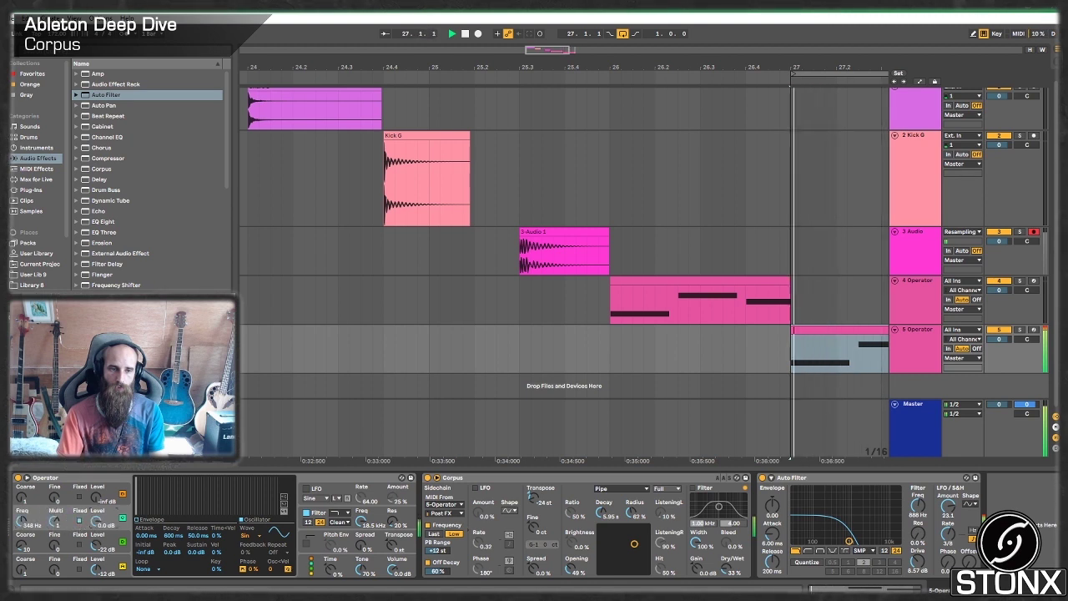
left_click_drag(101, 521, 100, 529)
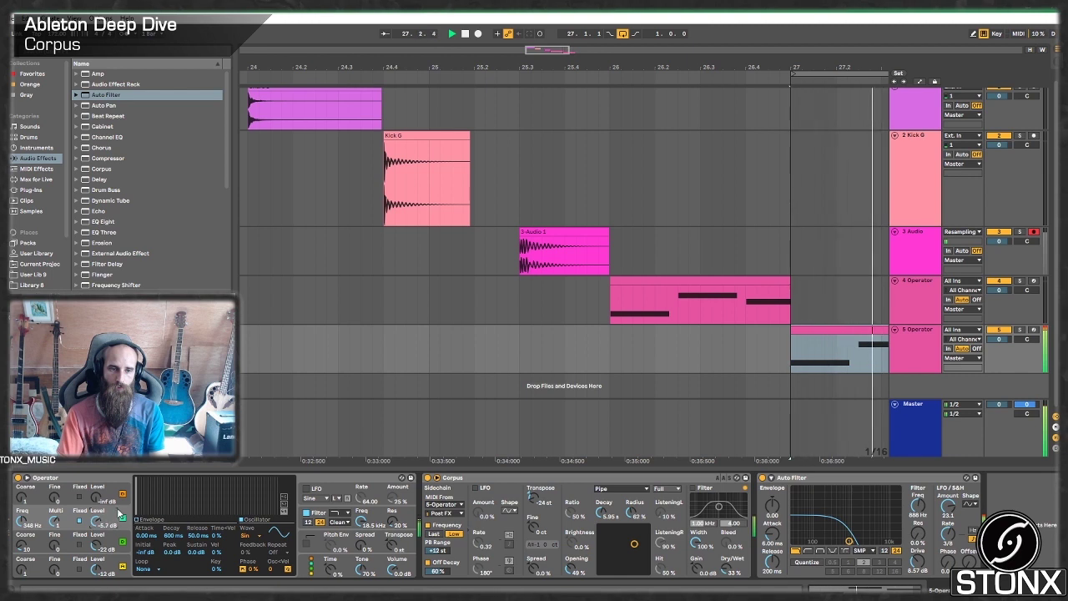
Set oscillator C's envelope attack to 374 ms and choose a different oscillator algorithm in Operator
left_click(150, 535)
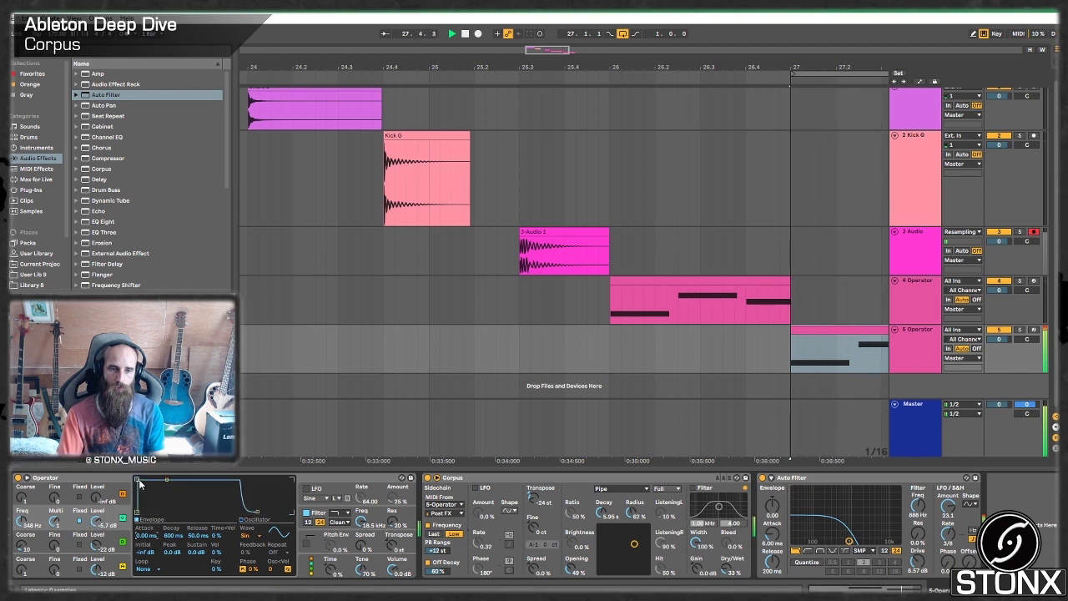
left_click_drag(139, 485, 171, 481)
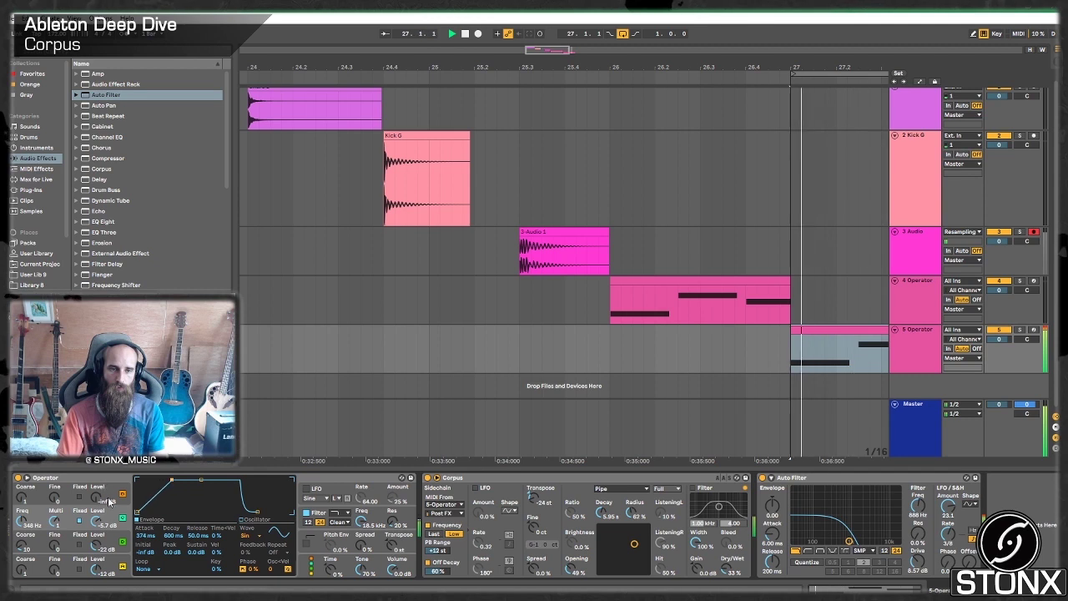
left_click(313, 567)
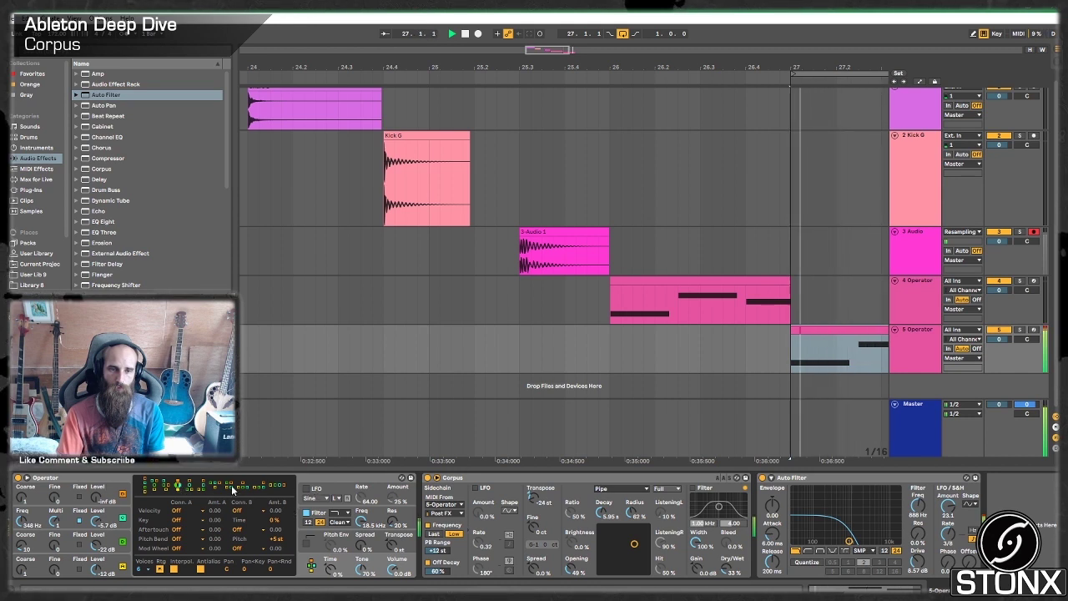
left_click(93, 482)
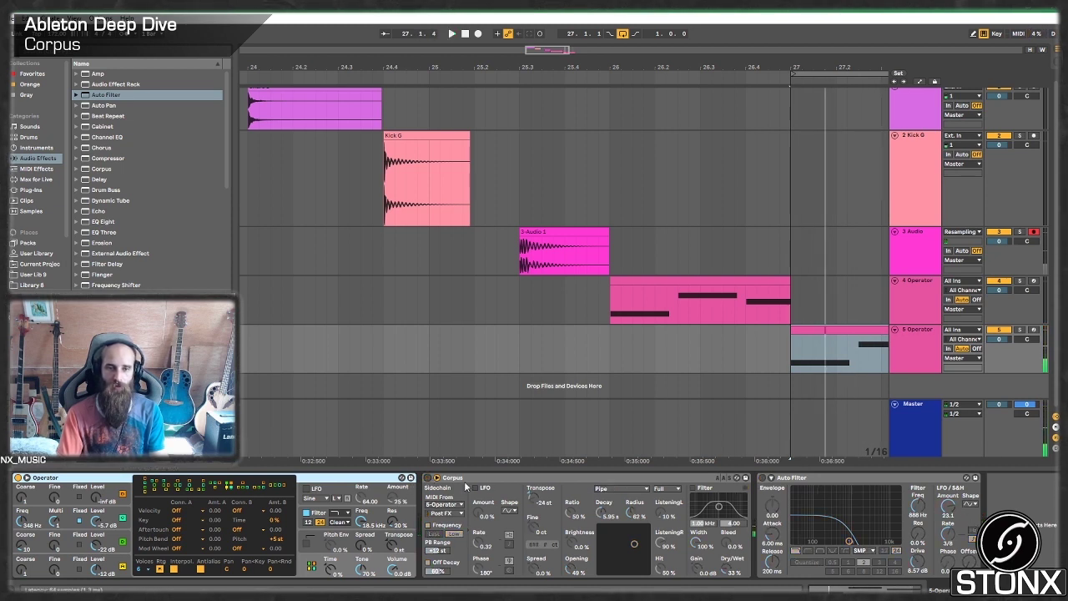
Compare the modified Operator sound without effects, with Corpus alone, and with Auto Filter switched back on
key("space")
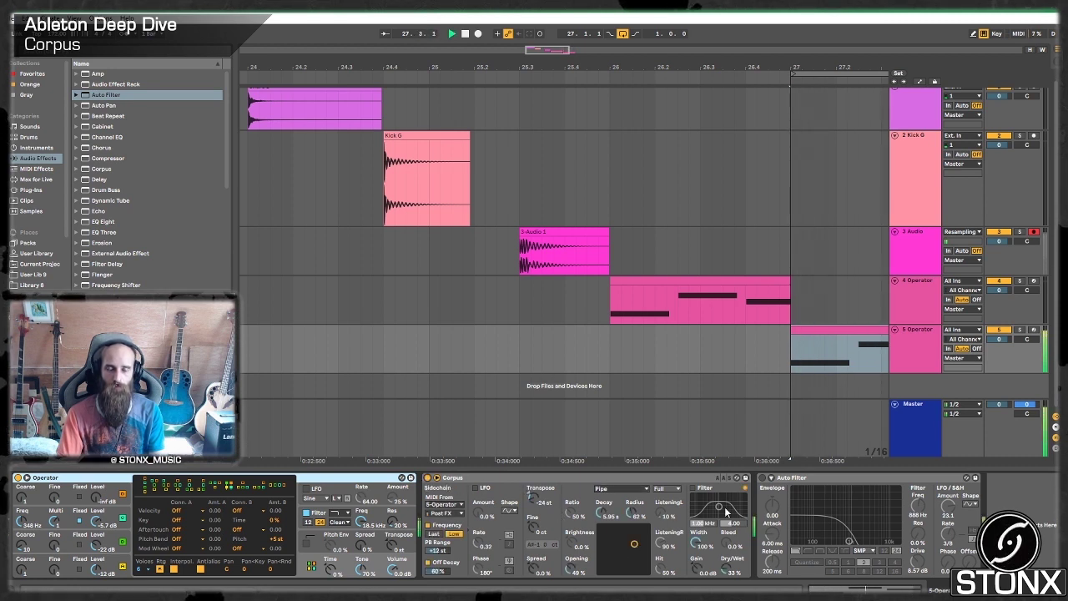
left_click(762, 479)
key("space")
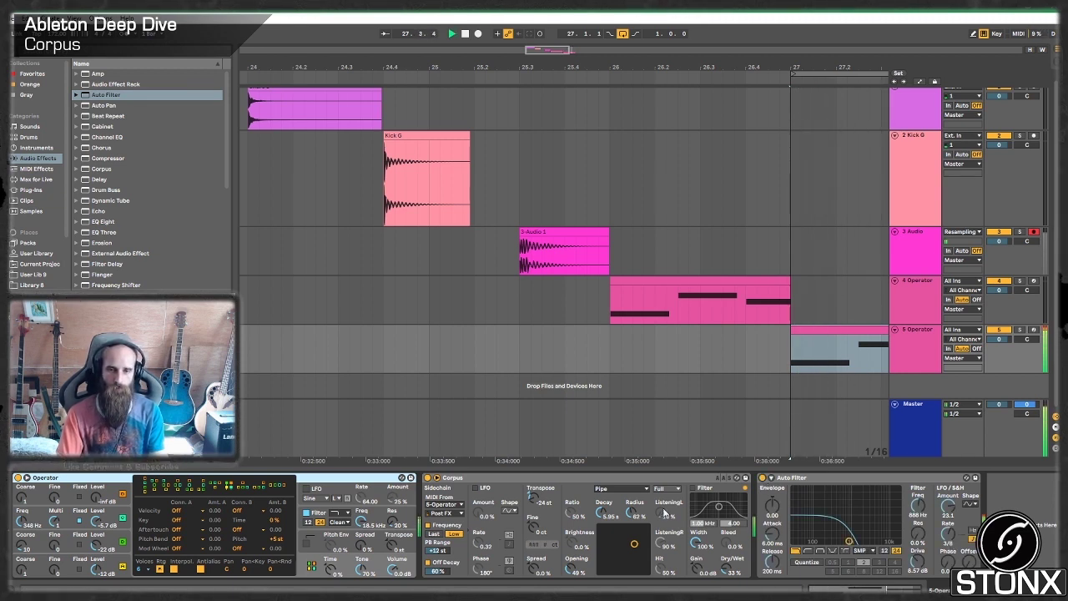
key("space")
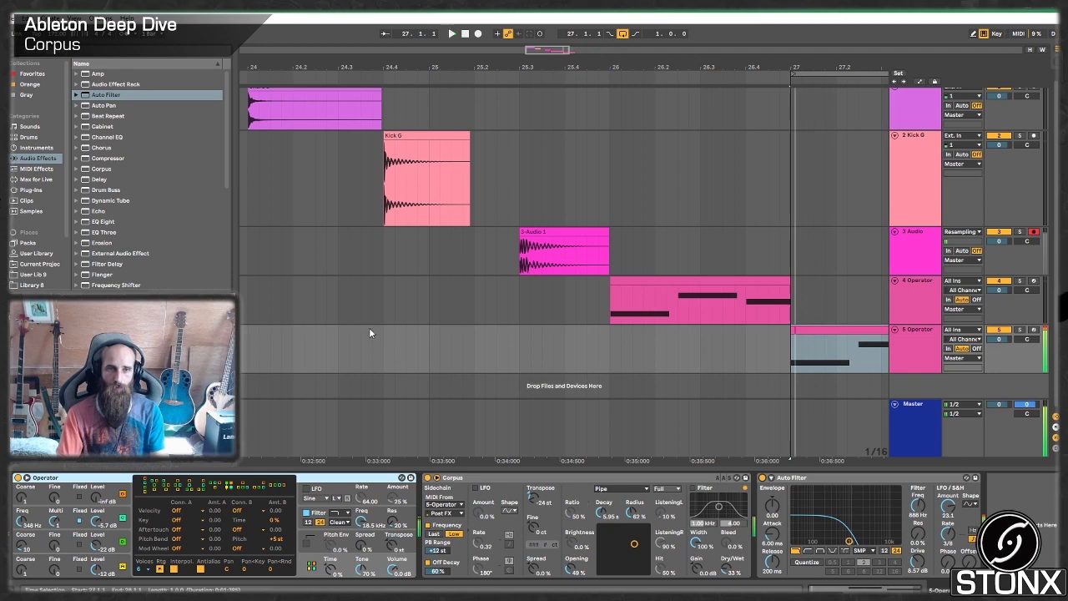
Add a second Corpus after Auto Filter, with MIDI from 5-Operator, Frequency set to Low, PB range ±12 st and off decay 80%
double_click(108, 171)
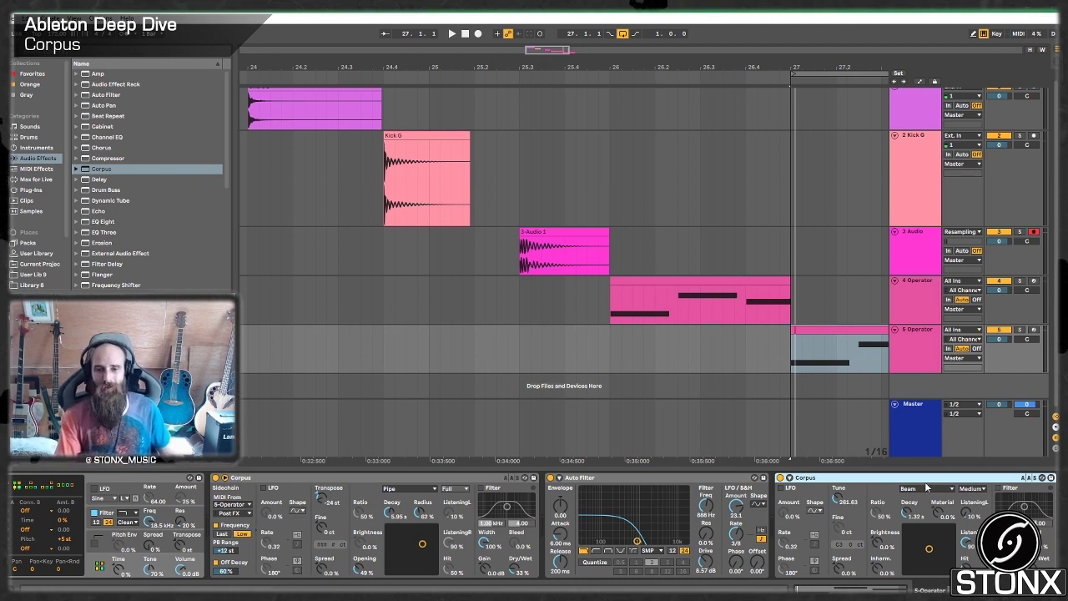
left_click(781, 488)
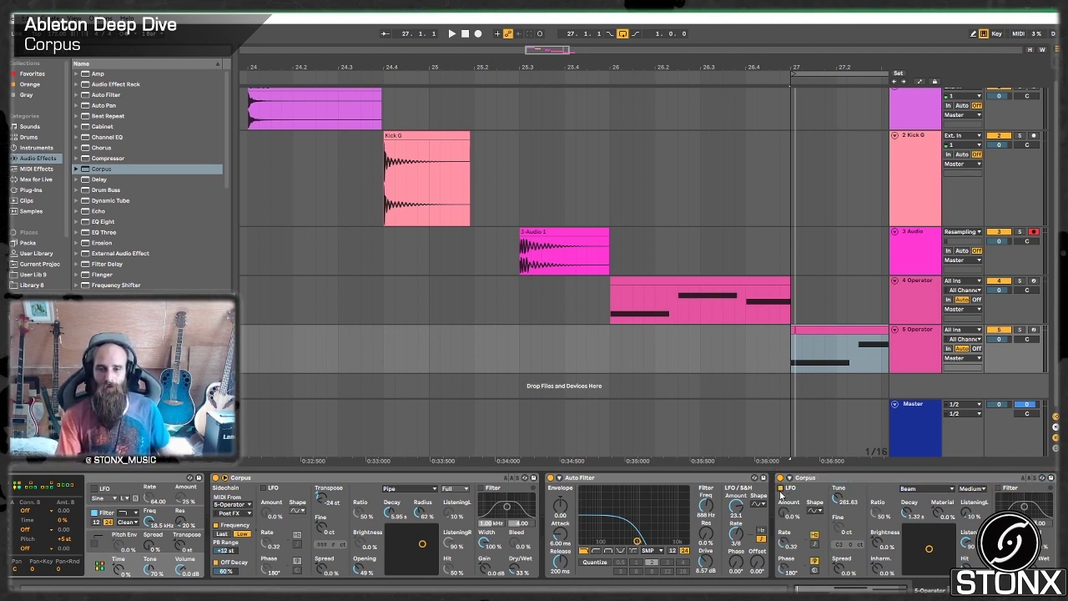
left_click(789, 479)
left_click(813, 505)
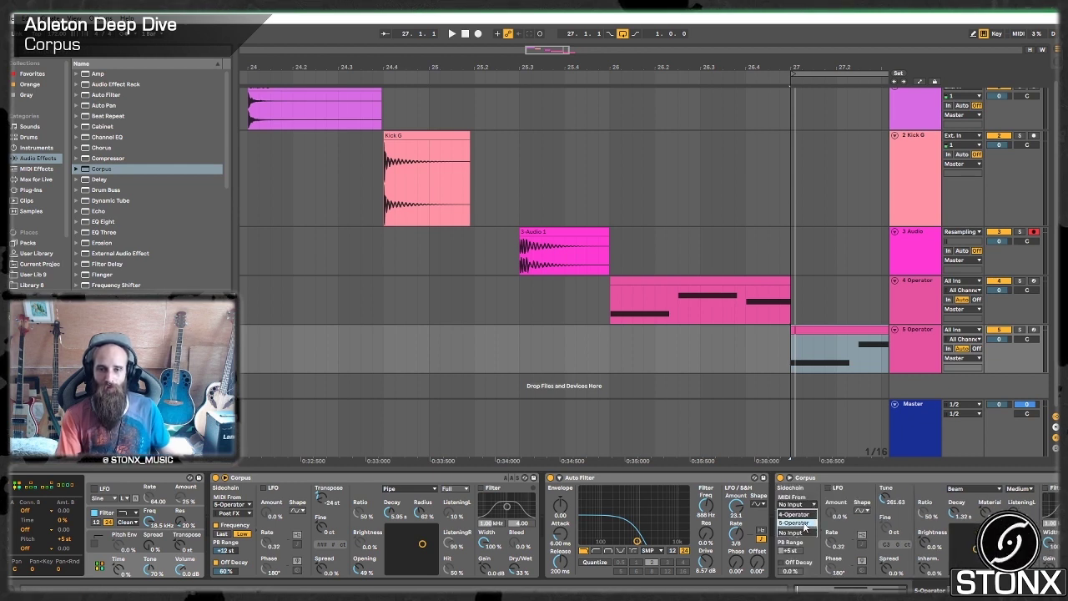
left_click(804, 523)
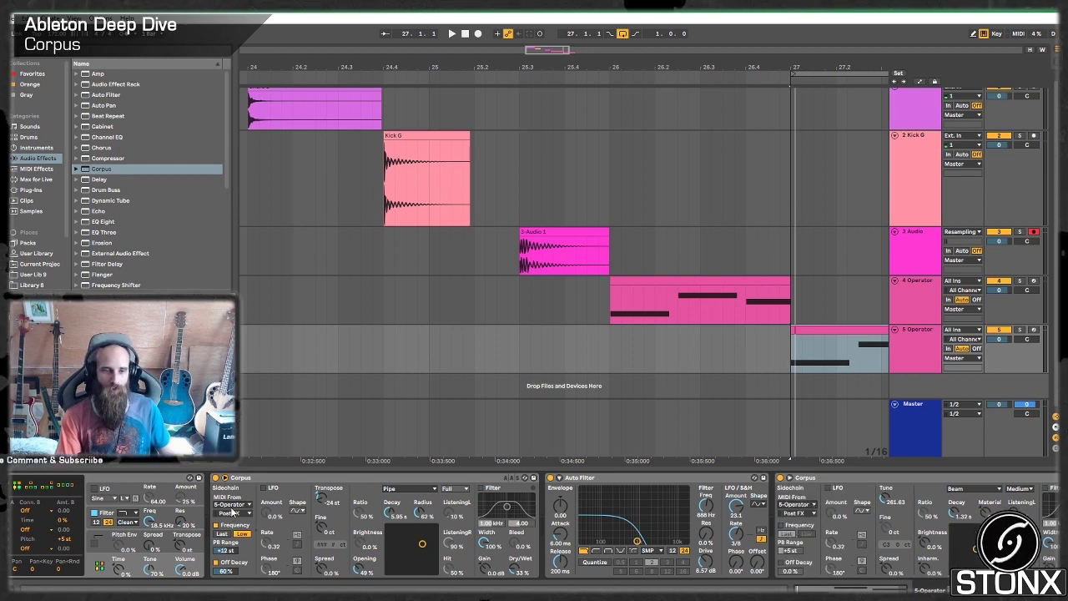
left_click(782, 525)
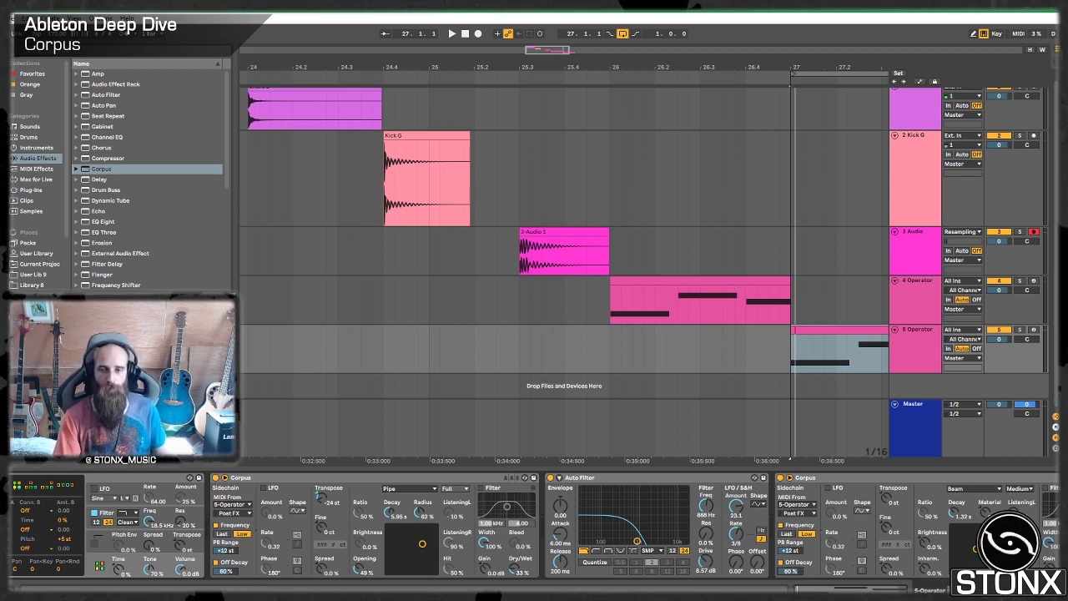
Set the second Corpus to the Plate resonator type with Full quality
scroll(534, 525, "right", 3)
left_click(872, 488)
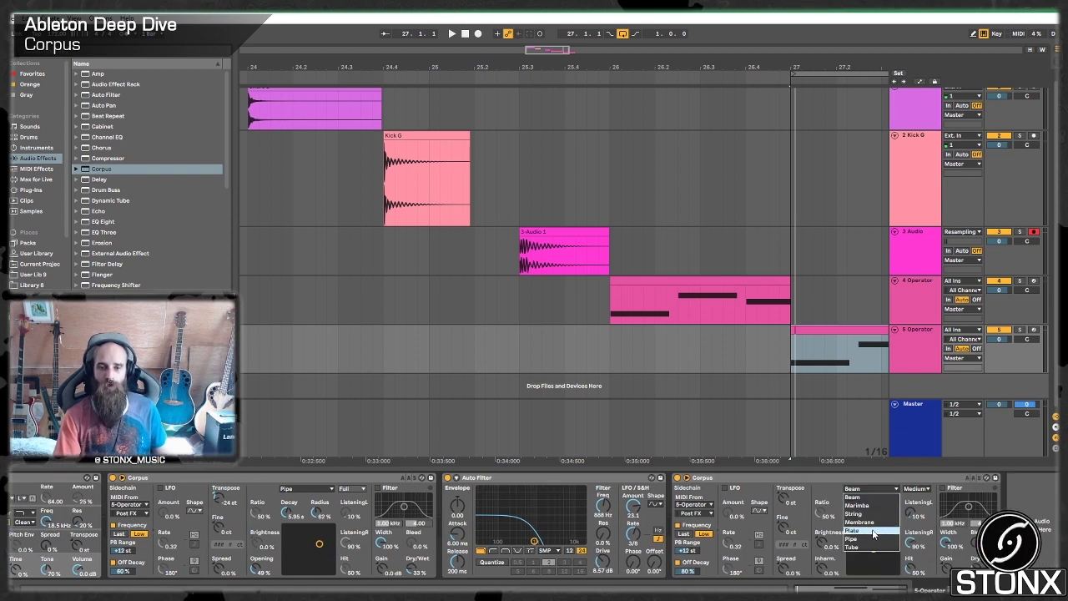
left_click(864, 530)
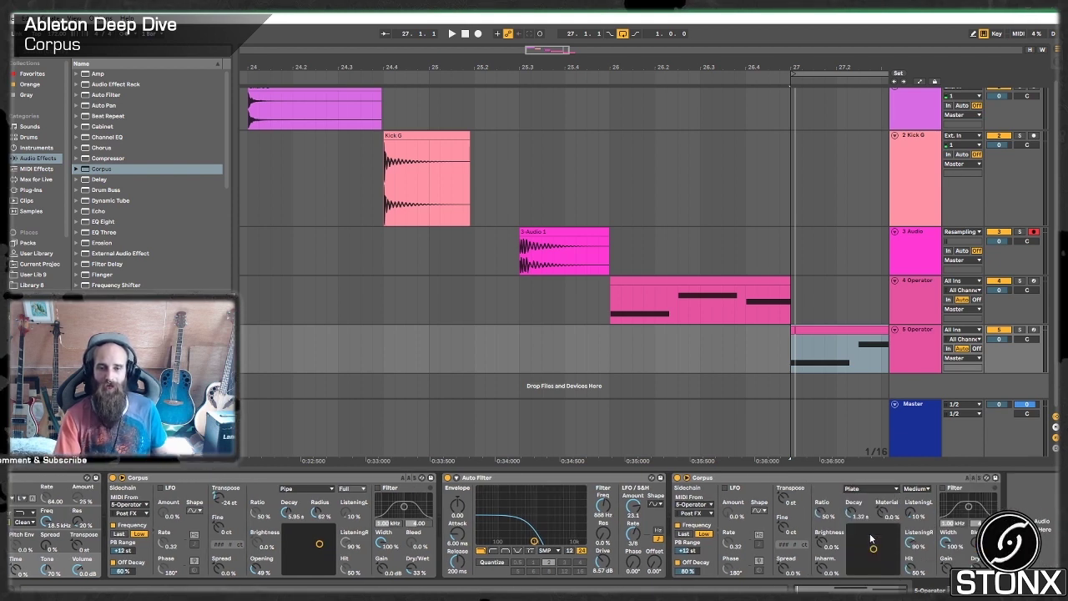
left_click(917, 491)
left_click(915, 523)
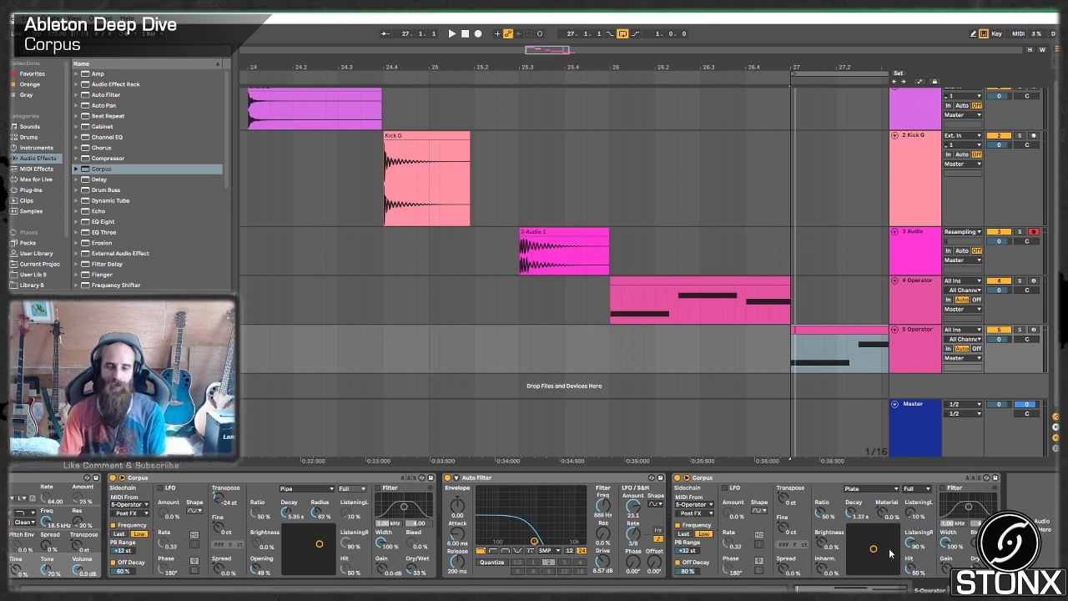
While the loop plays, set the second Corpus's decay to 505 ms, material to 75% and inharmonics to 100%
key("space")
mouse_move(876, 549)
left_mouse_down()
mouse_move(871, 536)
mouse_move(860, 543)
mouse_move(876, 531)
mouse_move(866, 531)
left_mouse_up()
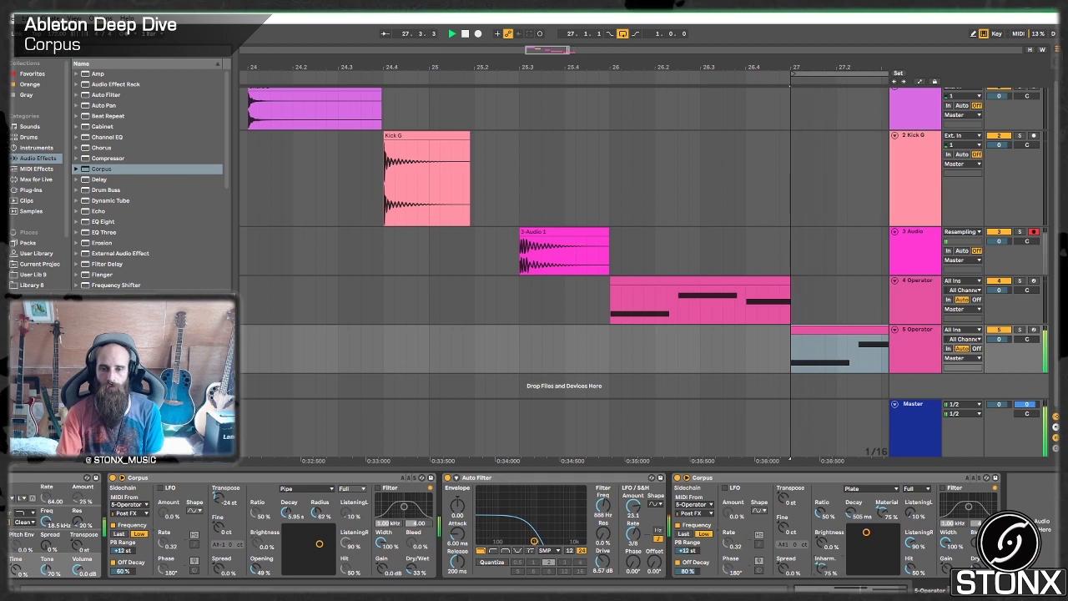
left_click_drag(820, 567, 820, 588)
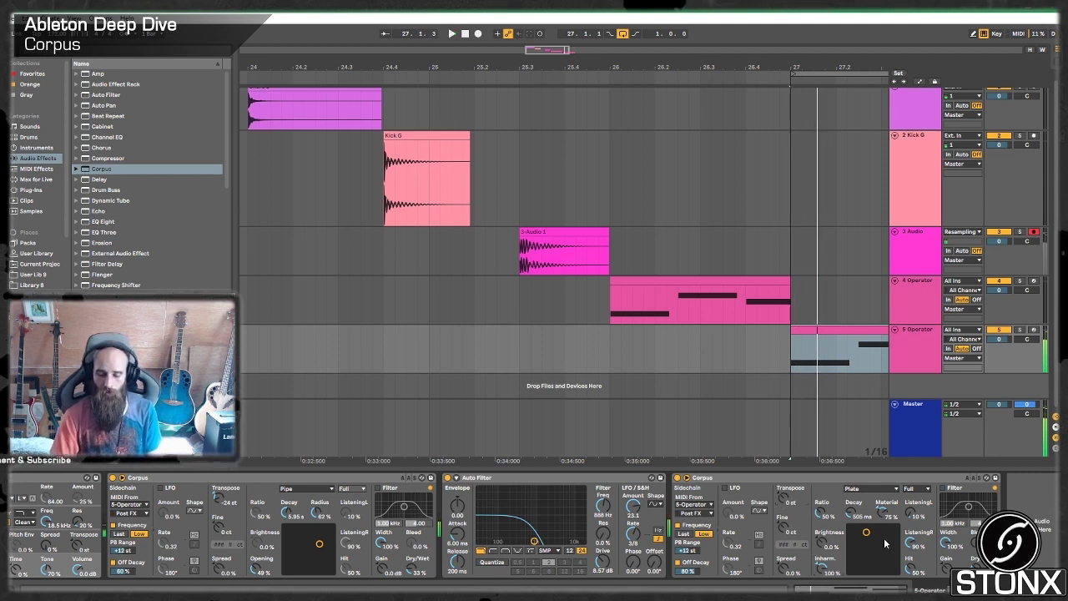
During playback, set the second Corpus's transpose to -12 st, right listening position to 44%, hit to 23% and spread to 70%
key("space")
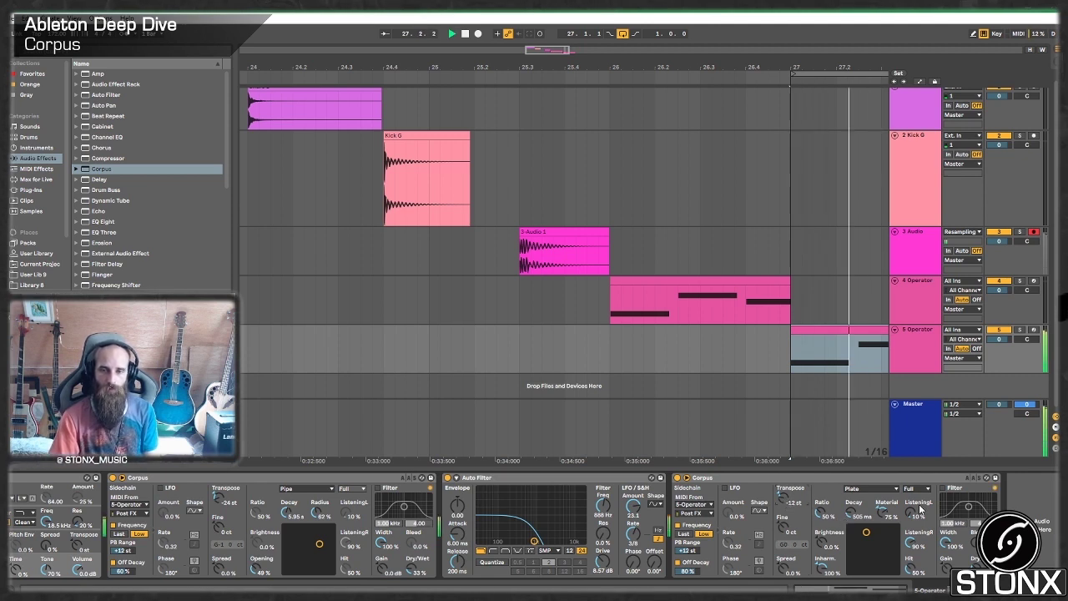
left_click_drag(912, 513, 912, 490)
left_click_drag(911, 542, 910, 594)
left_click_drag(782, 571, 782, 494)
left_click_drag(820, 543, 820, 560)
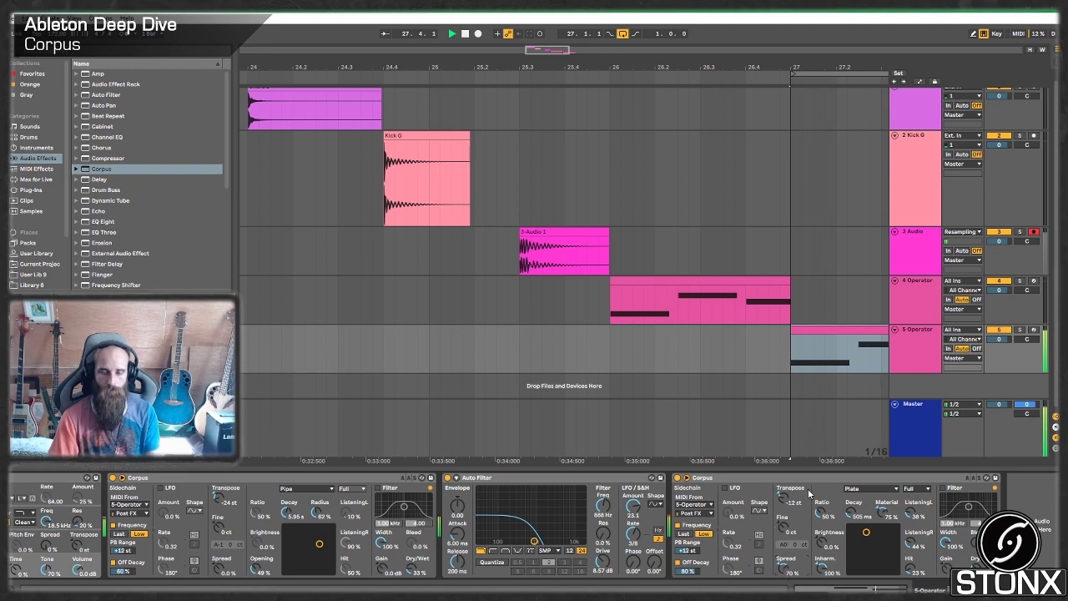
Arm the 5 Operator track for live MIDI playing
left_click(901, 349)
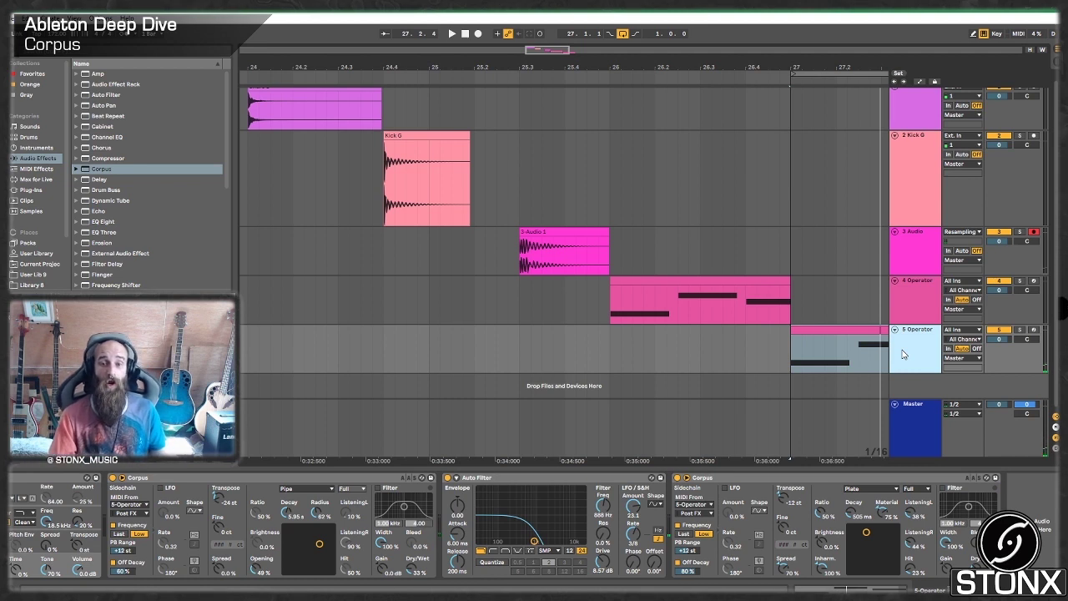
left_click(1035, 338)
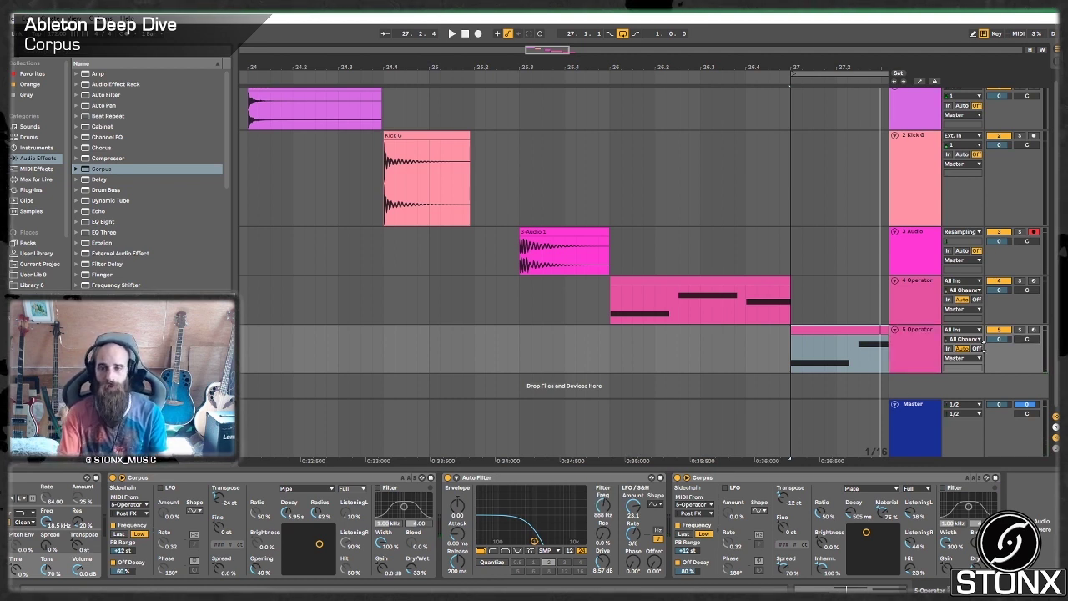
left_click(1034, 330)
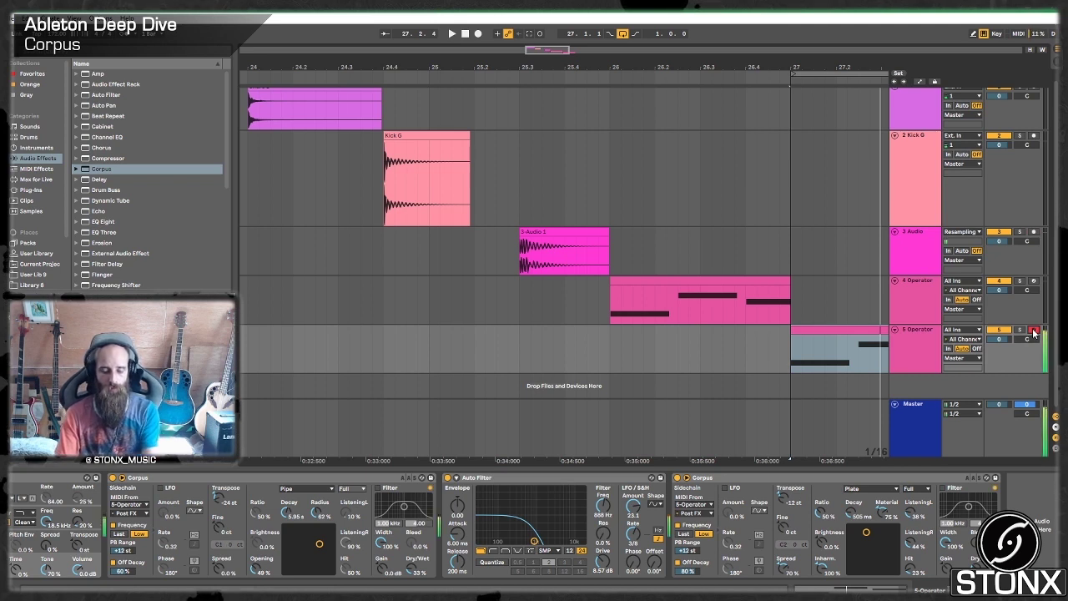
Audition a low note on the armed 5 Operator track, and add a one-bar MIDI clip at 28.2 holding a sustained G1 note
key("z")
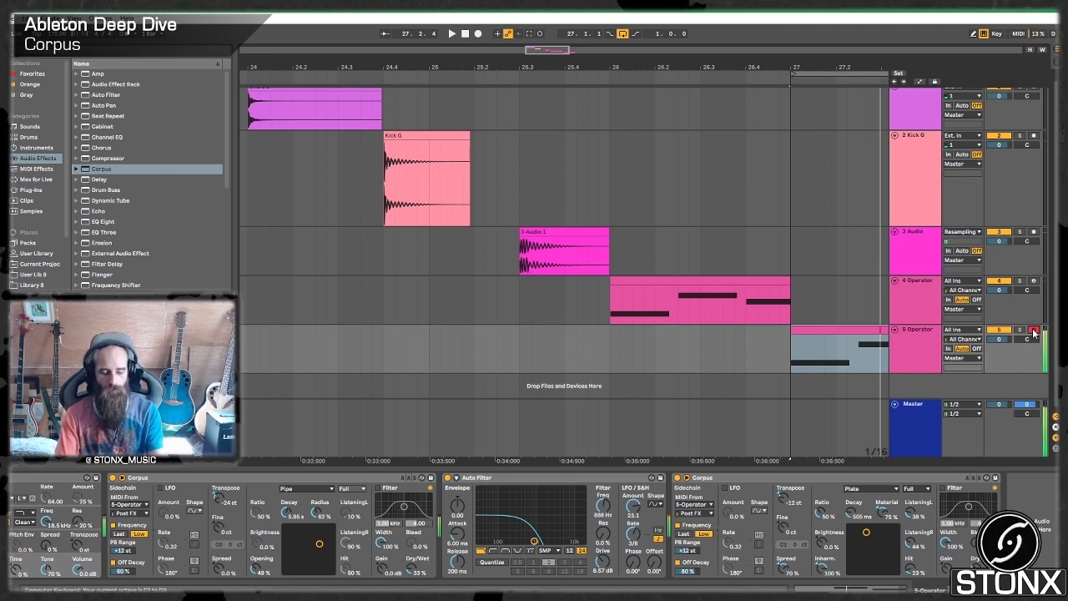
key("j")
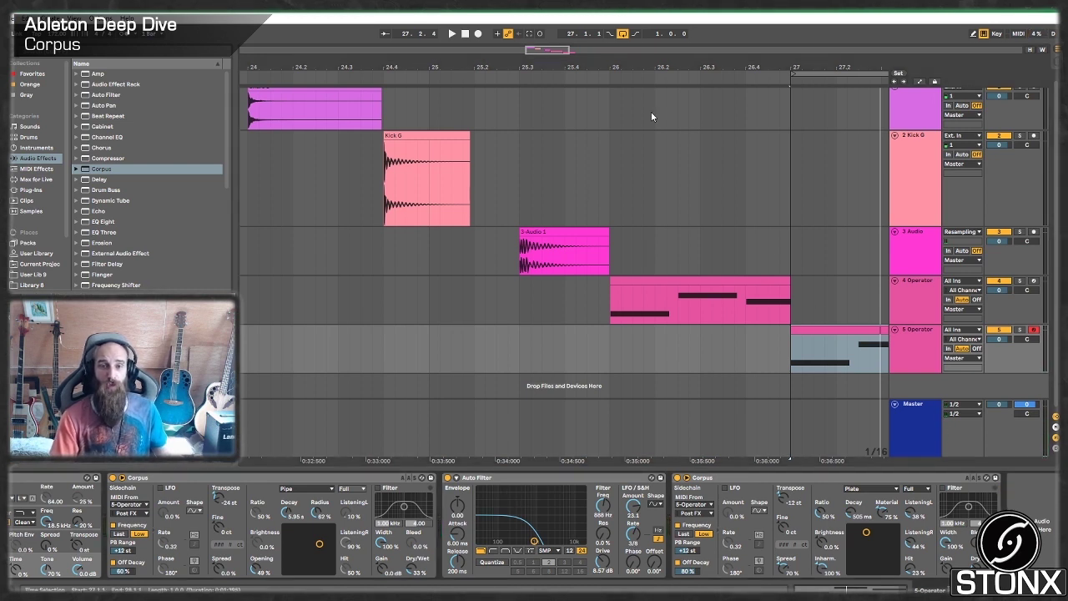
left_click_drag(557, 63, 419, 71)
left_click_drag(501, 67, 253, 66)
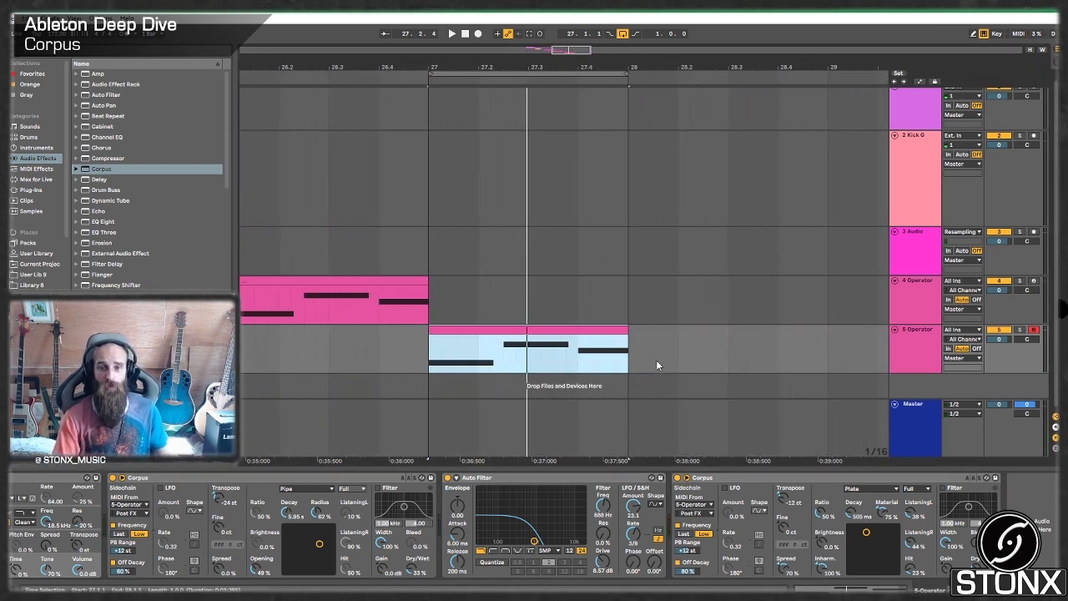
left_click_drag(688, 352, 873, 337)
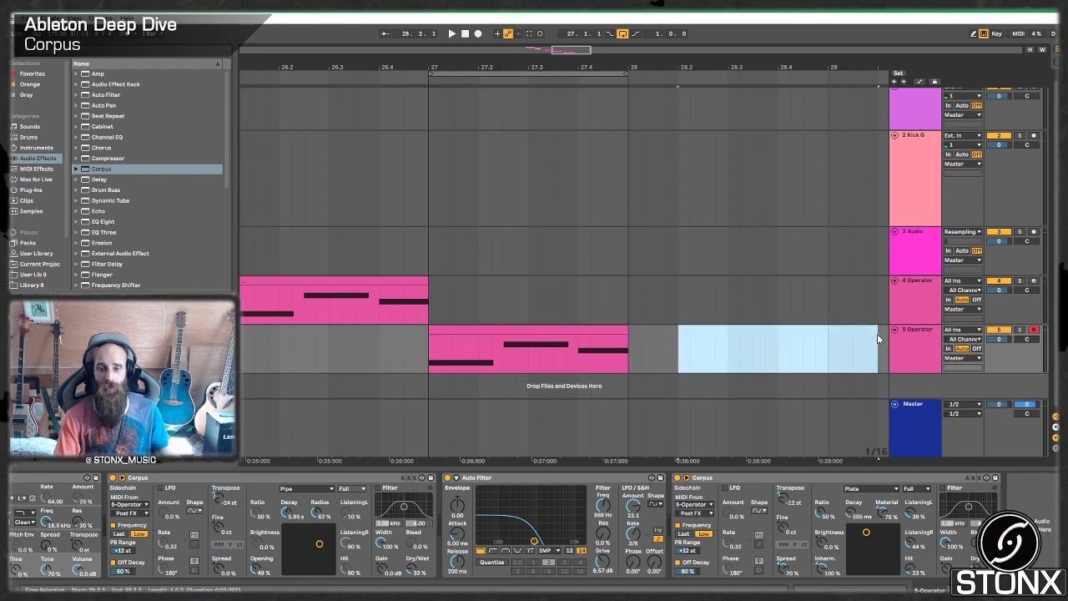
key("ctrl+shift+m")
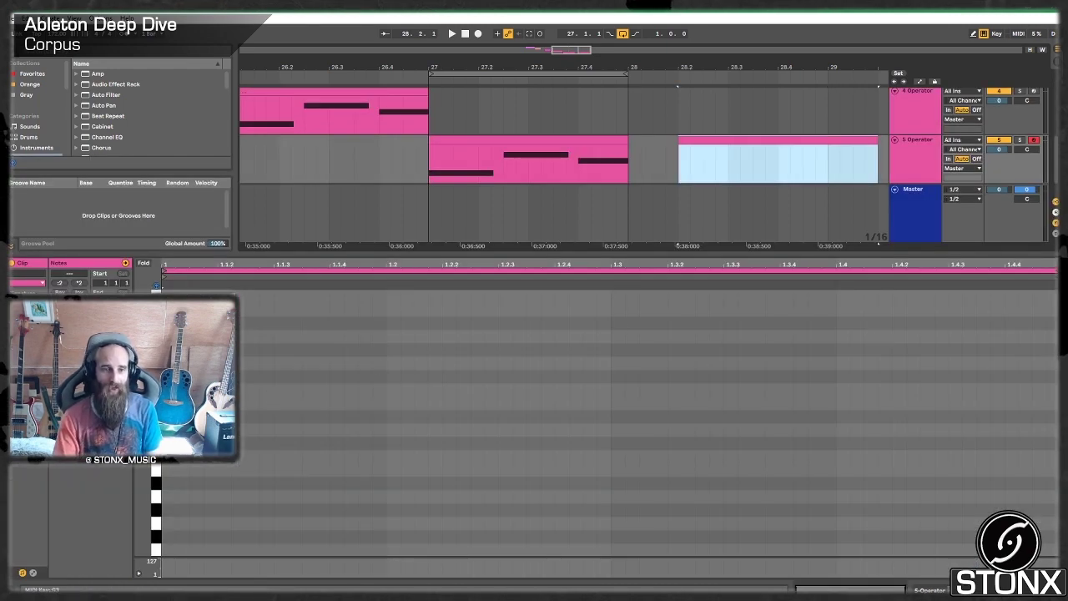
left_click(679, 86)
left_click_drag(175, 364, 1058, 334)
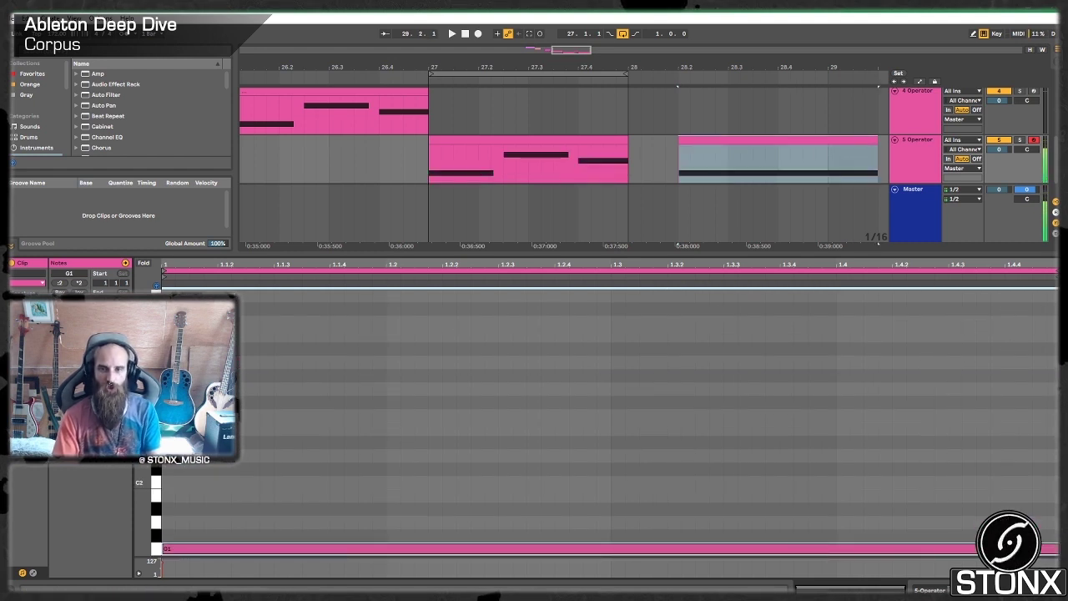
Insert an audio track below 5 Operator, set its input to Resampling and arm it for recording
left_click(913, 150)
scroll(913, 153, "down", 1)
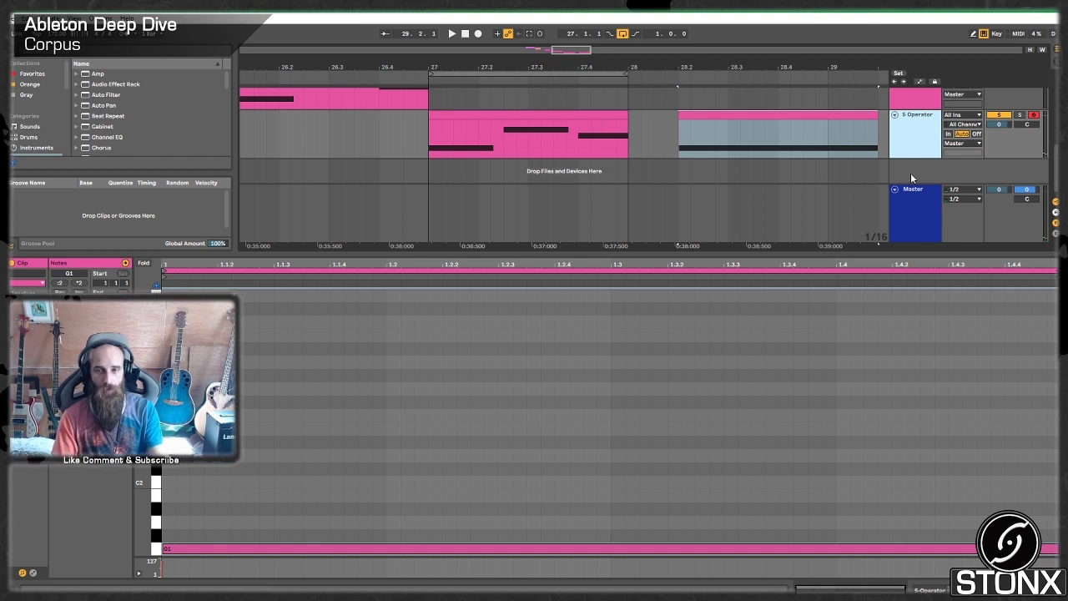
key("ctrl+t")
left_click(961, 141)
left_click(960, 166)
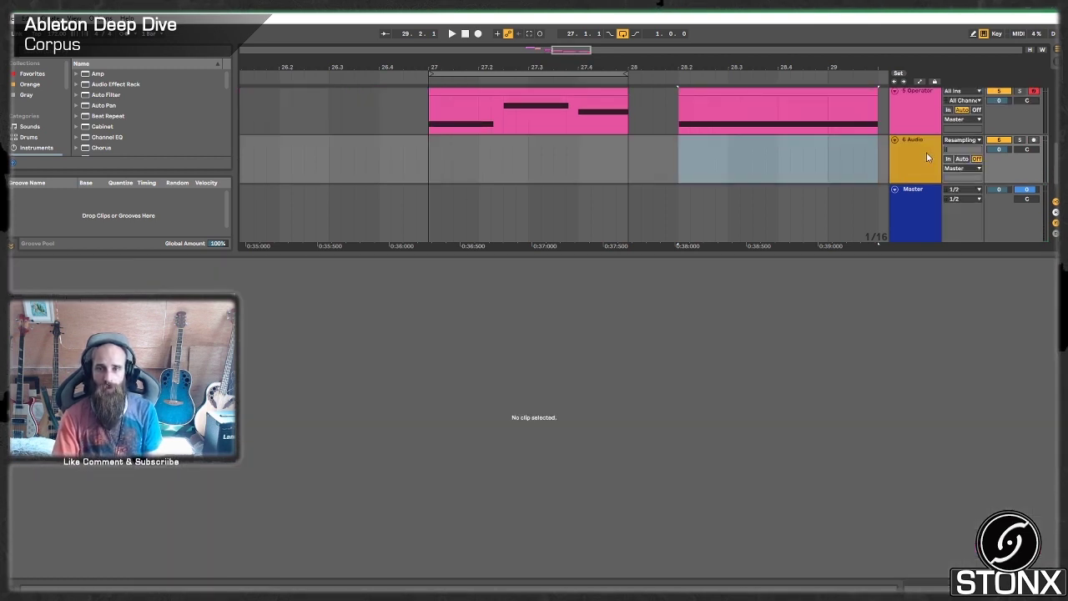
scroll(960, 167, "up", 1)
left_click(1034, 172)
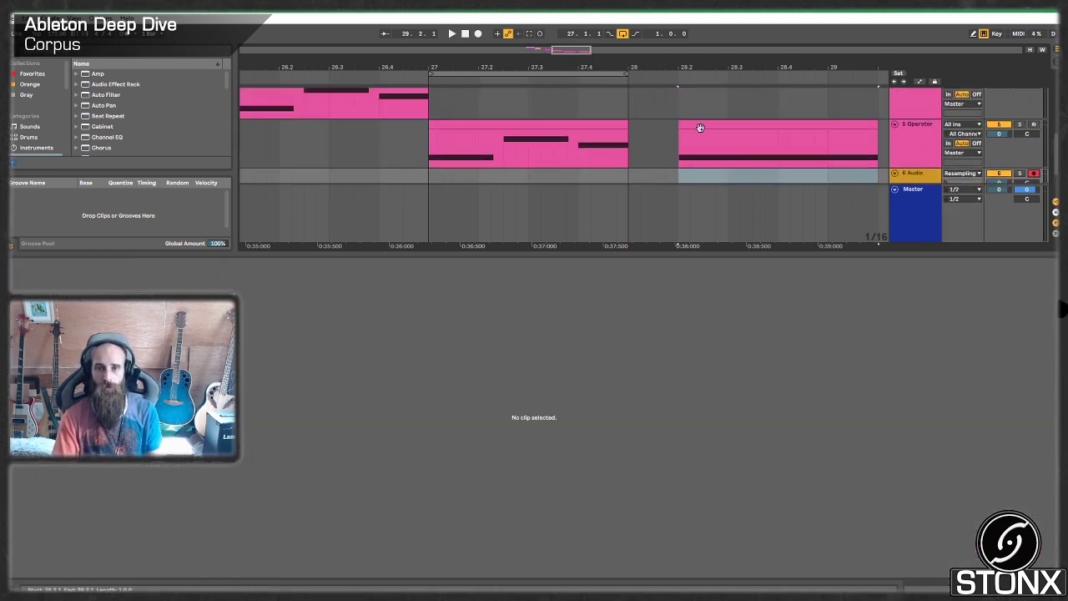
Record the sustained G1 note from 28.2 onto the resampling track, stopping just after the MIDI clip ends
left_click(682, 144)
left_click(478, 34)
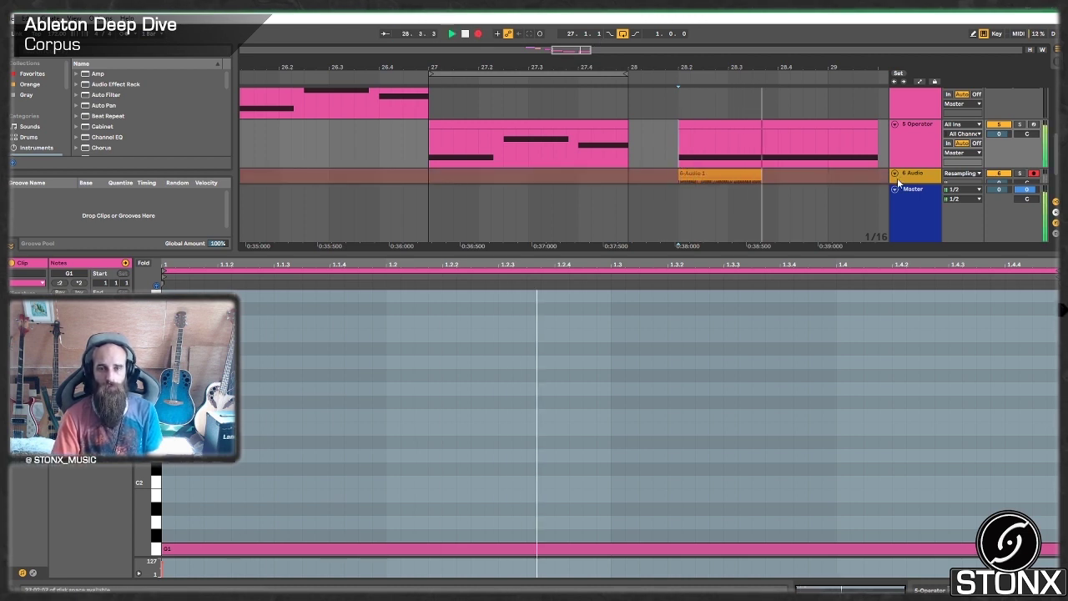
key("space")
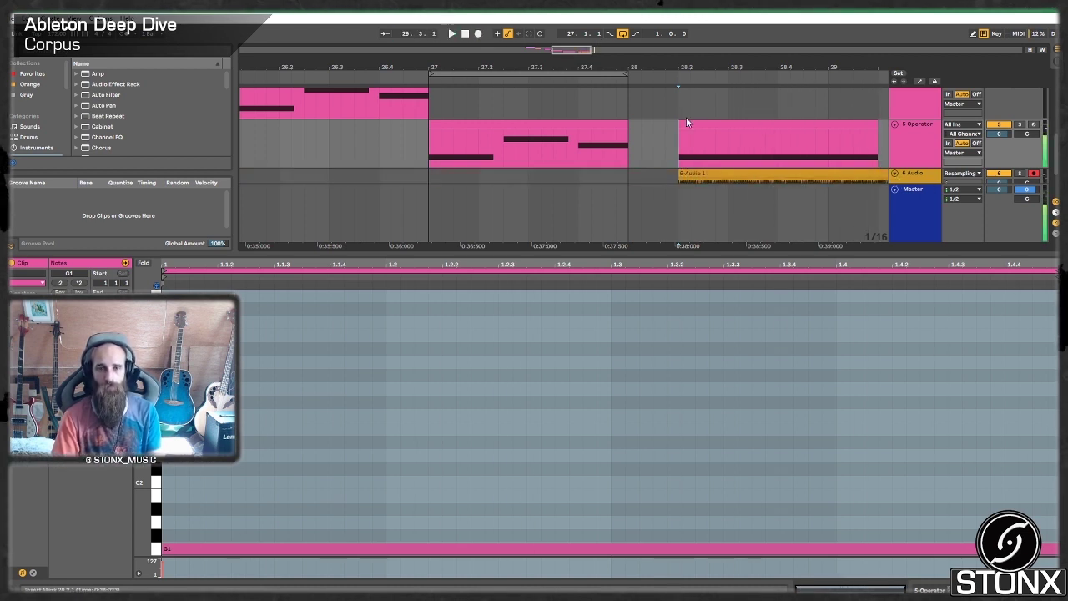
Enlarge the arrangement area and rename the recorded audio clip "G1 wub reso"
left_click_drag(588, 47, 754, 206)
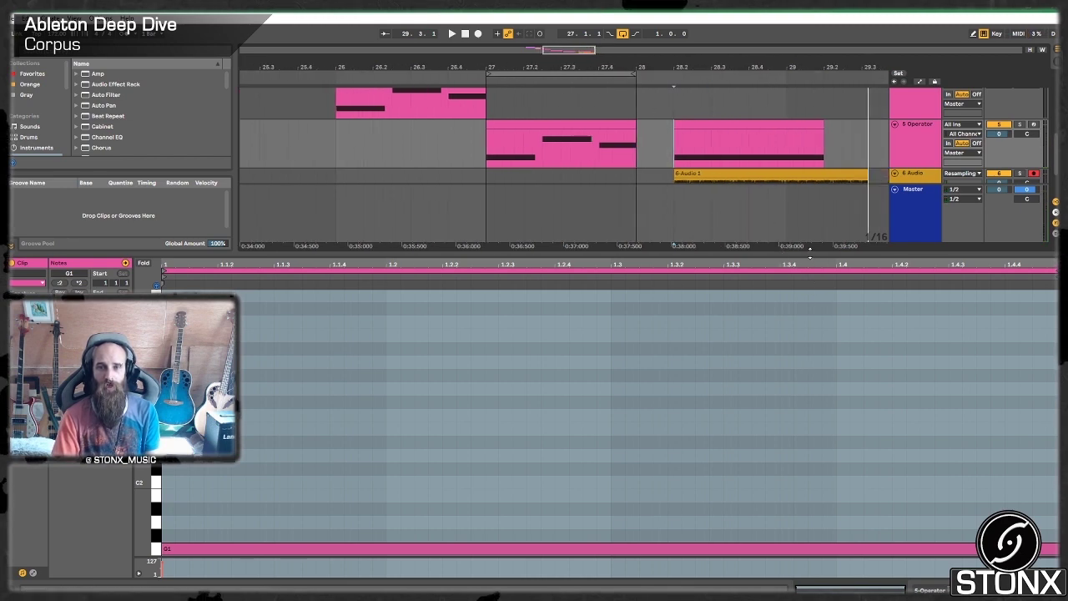
left_click_drag(810, 252, 813, 406)
left_click(740, 273)
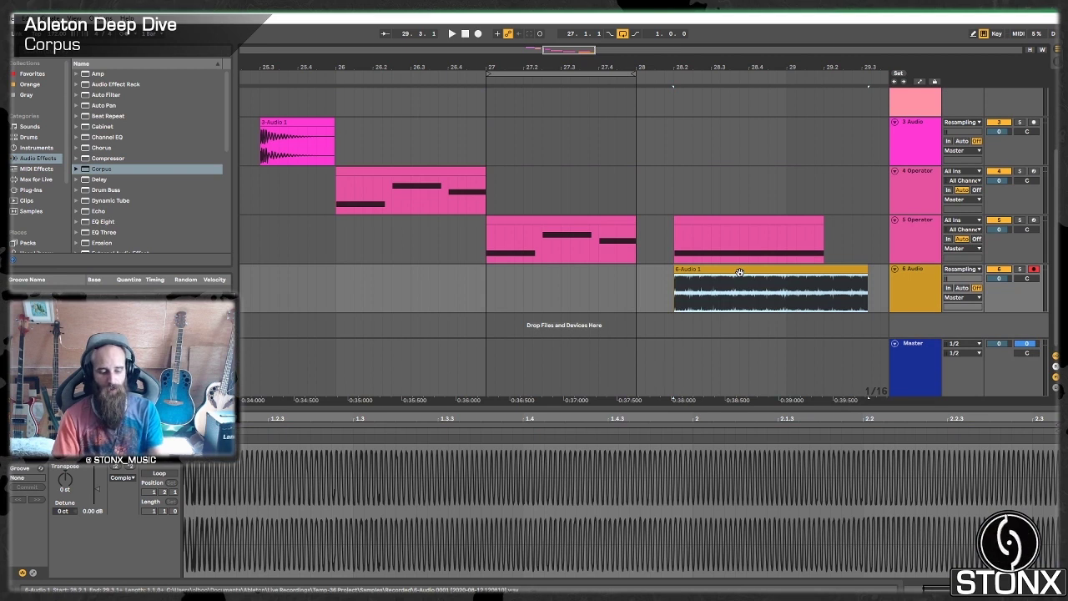
key("ctrl+r")
type("G1 wub reso")
key("Return")
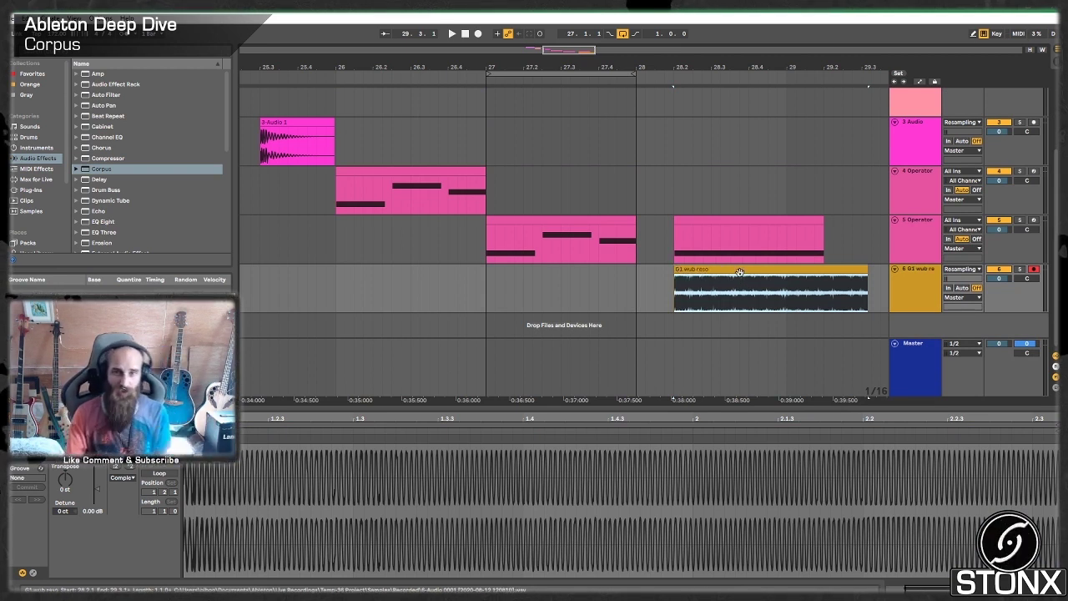
Insert a new MIDI track below the G1 wub reso track and load the Sampler instrument onto it
left_click(921, 330)
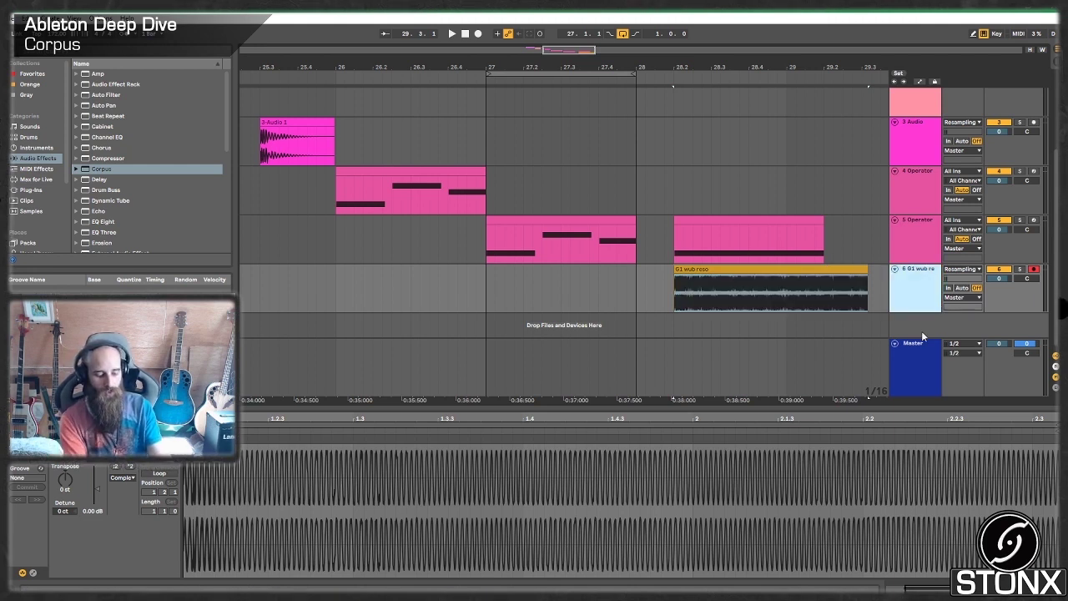
key("ctrl+shift+t")
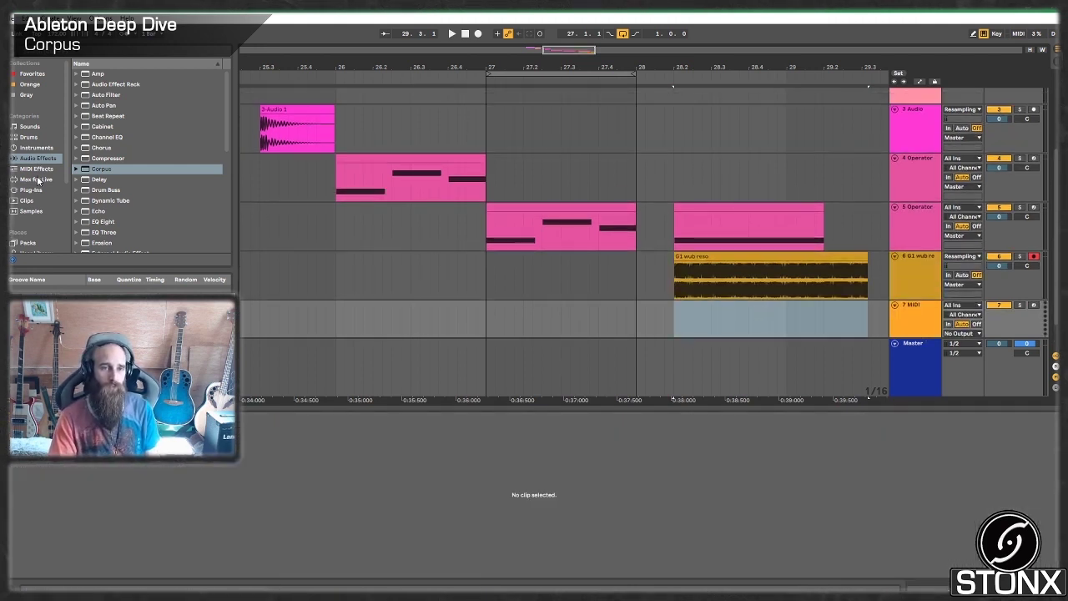
left_click(37, 171)
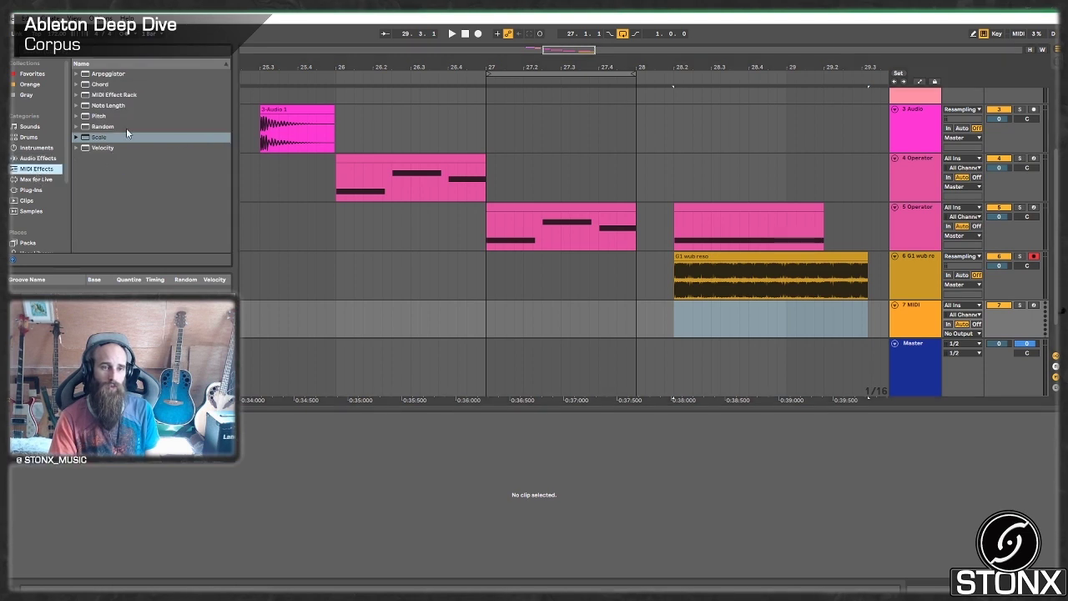
left_click(44, 148)
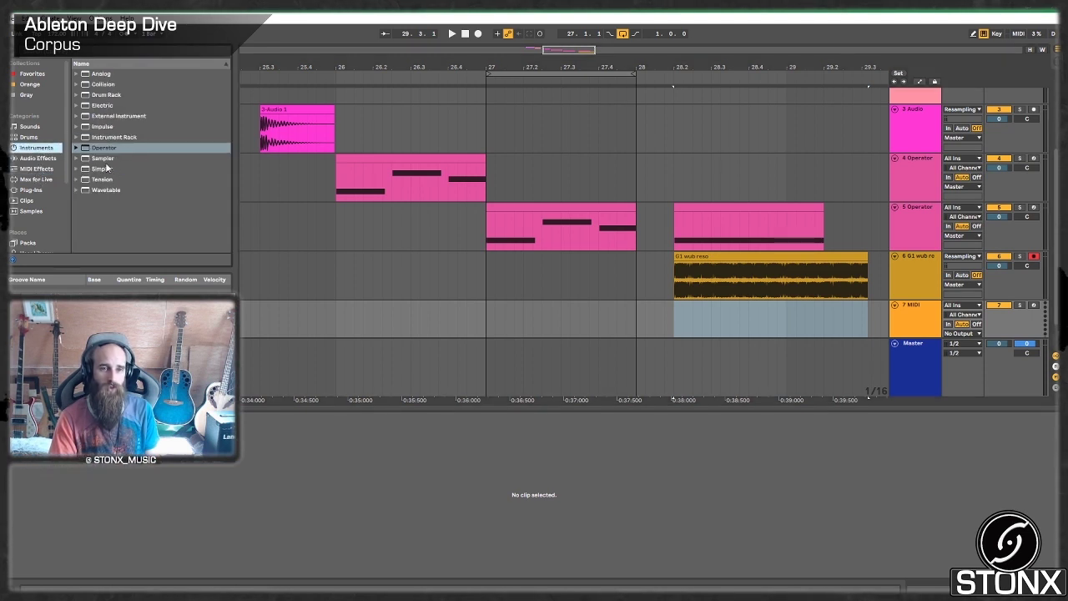
left_click(102, 170)
double_click(103, 158)
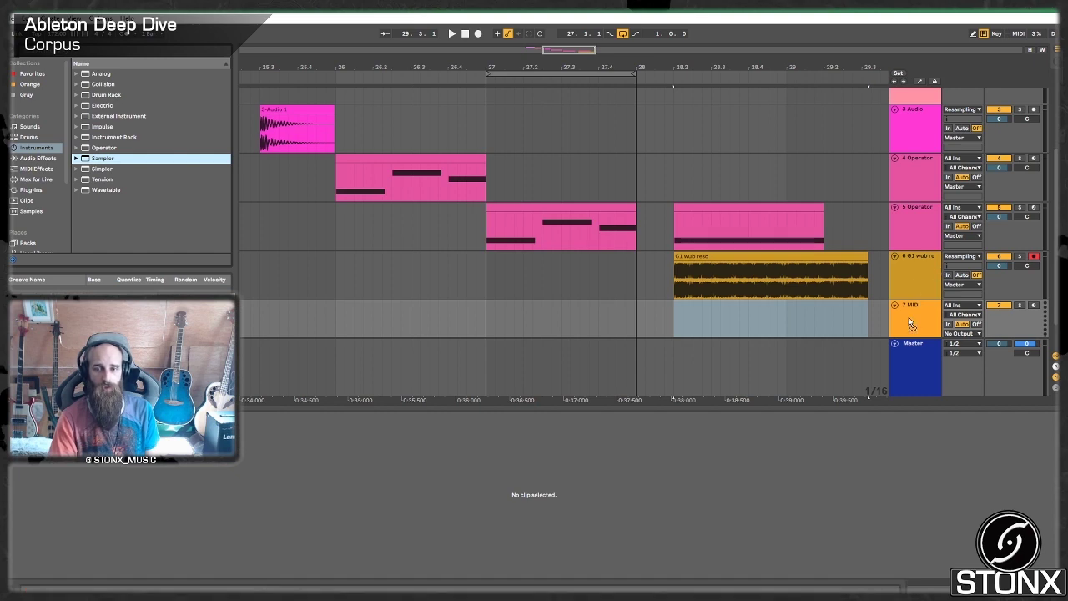
Load the G1 wub reso recording into Sampler and set its root key to G1
left_click_drag(705, 281, 228, 512)
left_click_drag(57, 572, 57, 574)
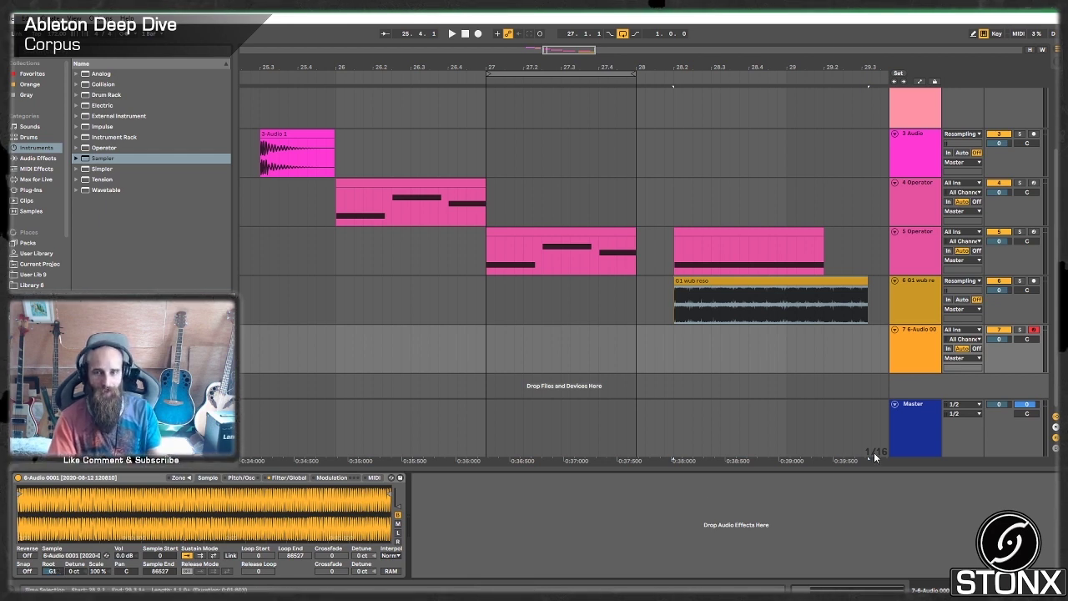
Audition the resampled sound by playing notes on the Sampler track with the computer keyboard
left_click(892, 346)
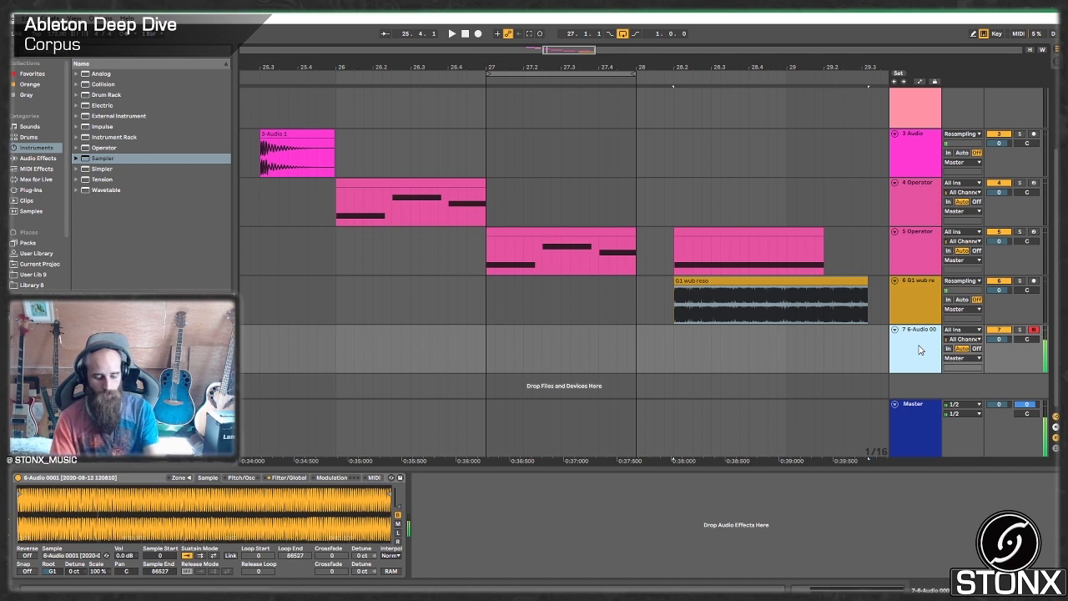
key("q")
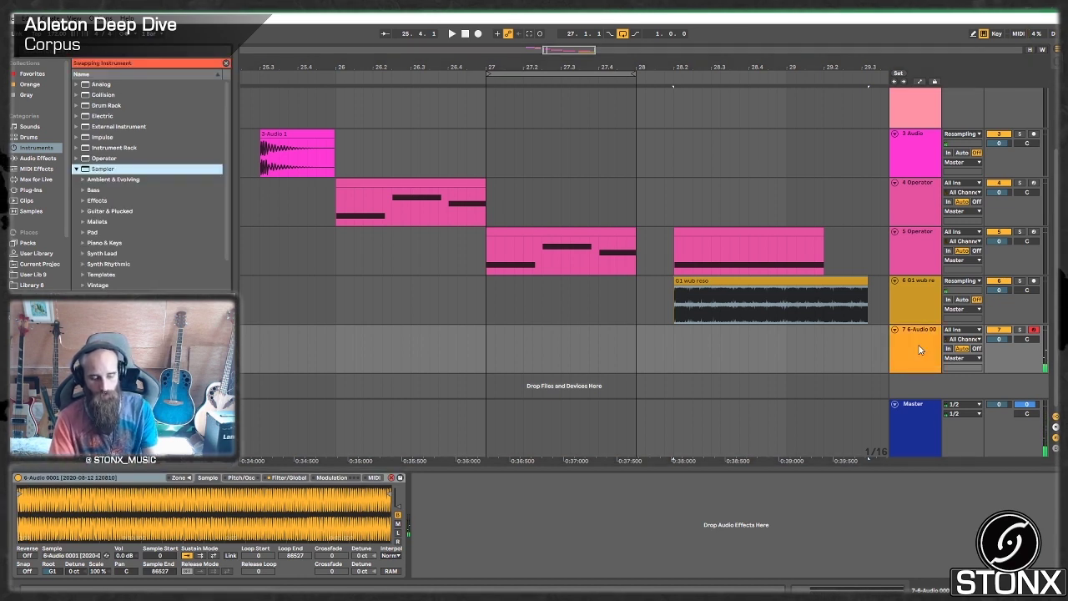
left_click(782, 302)
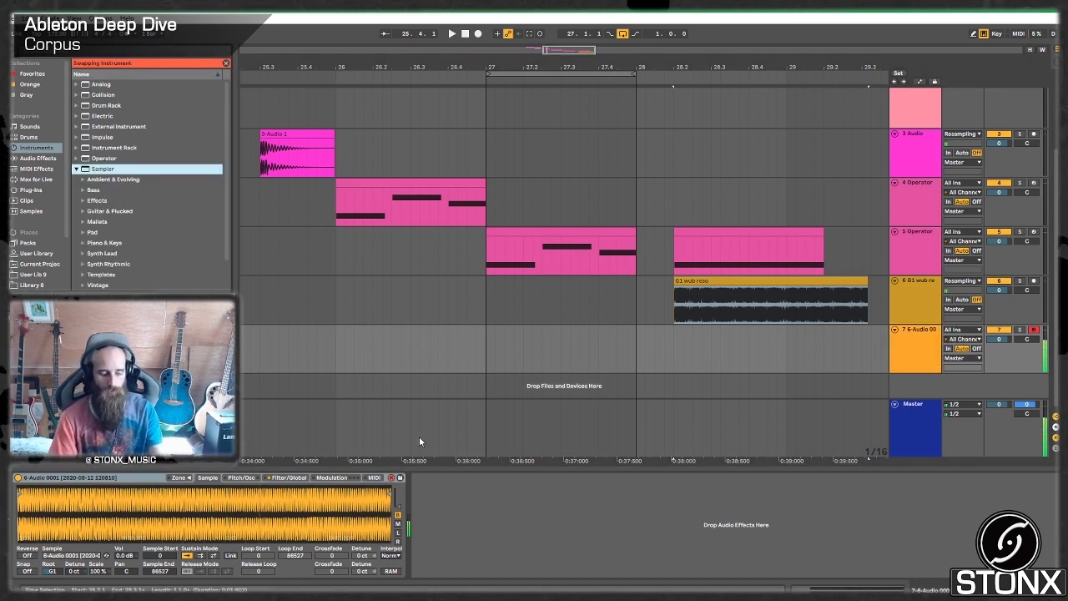
key("ctrl+shift+k")
Enable Sampler's modulation oscillator with the Tri waveform, volume -17 dB and coarse tuning 4
left_click(240, 478)
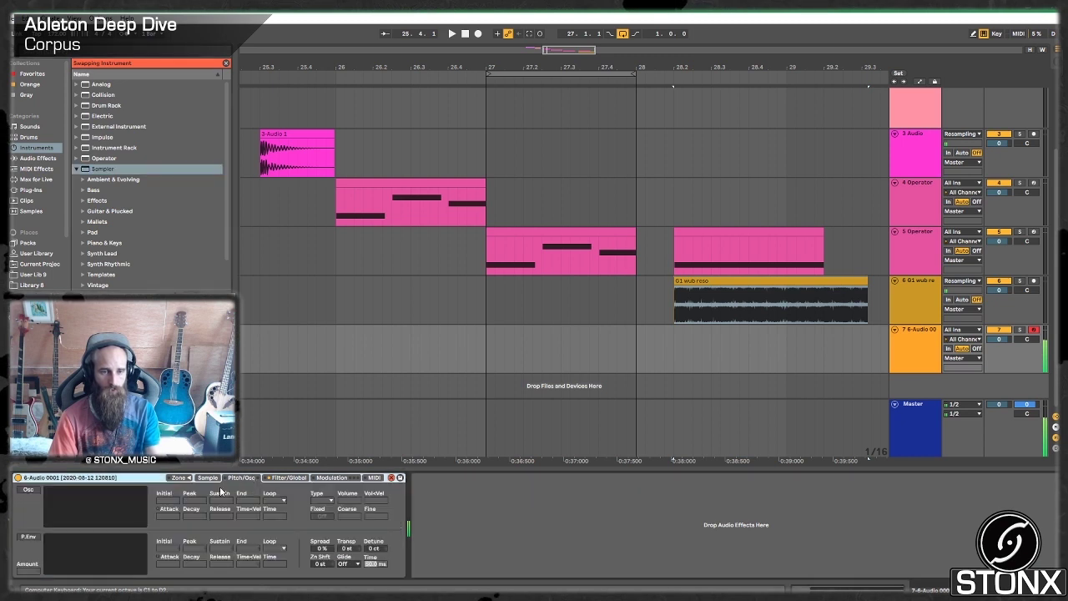
left_click(29, 489)
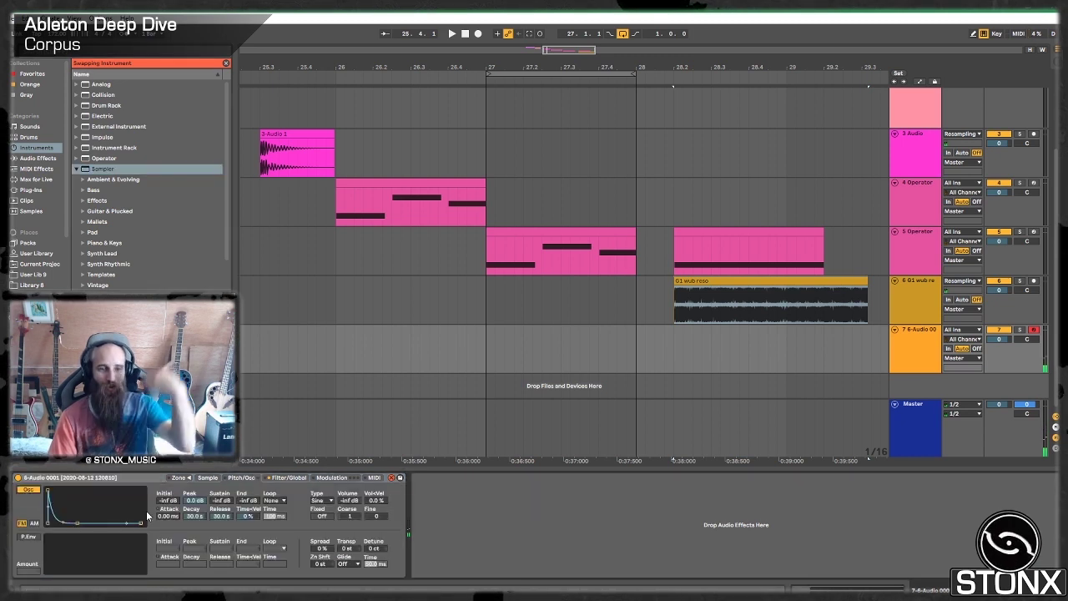
left_click_drag(350, 500, 350, 459)
left_click(328, 503)
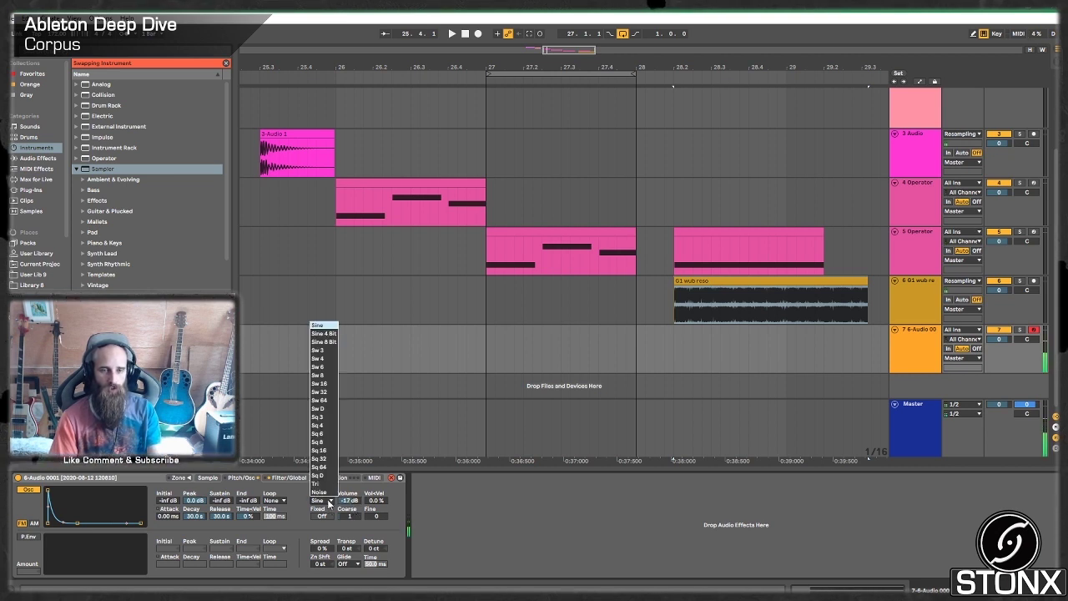
left_click(325, 490)
left_click_drag(352, 516, 351, 498)
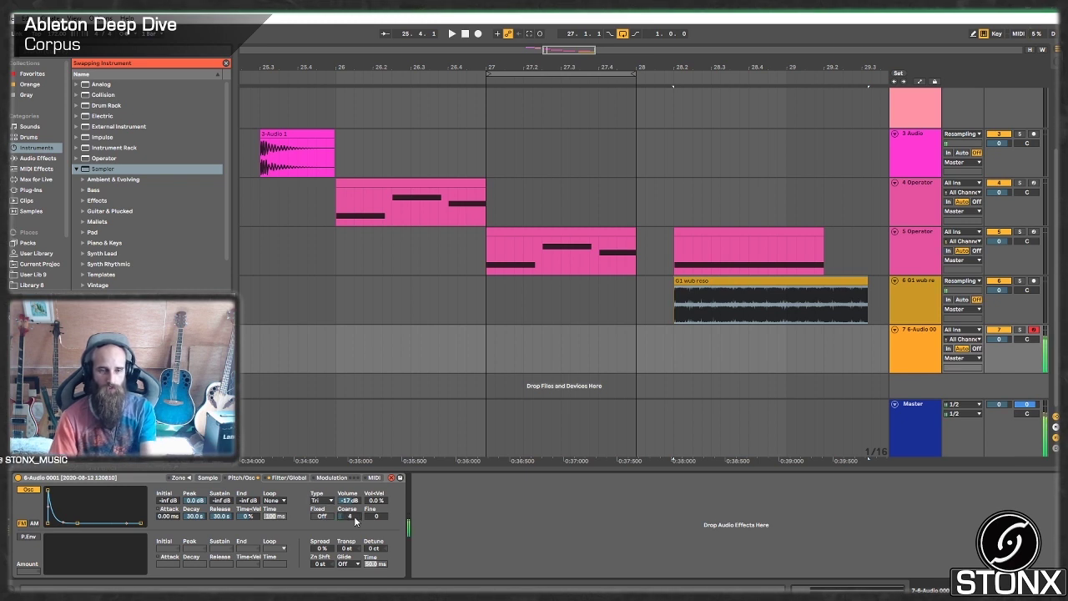
Set the sample's sustain mode to back-and-forth looping and enable its release mode
left_click(212, 478)
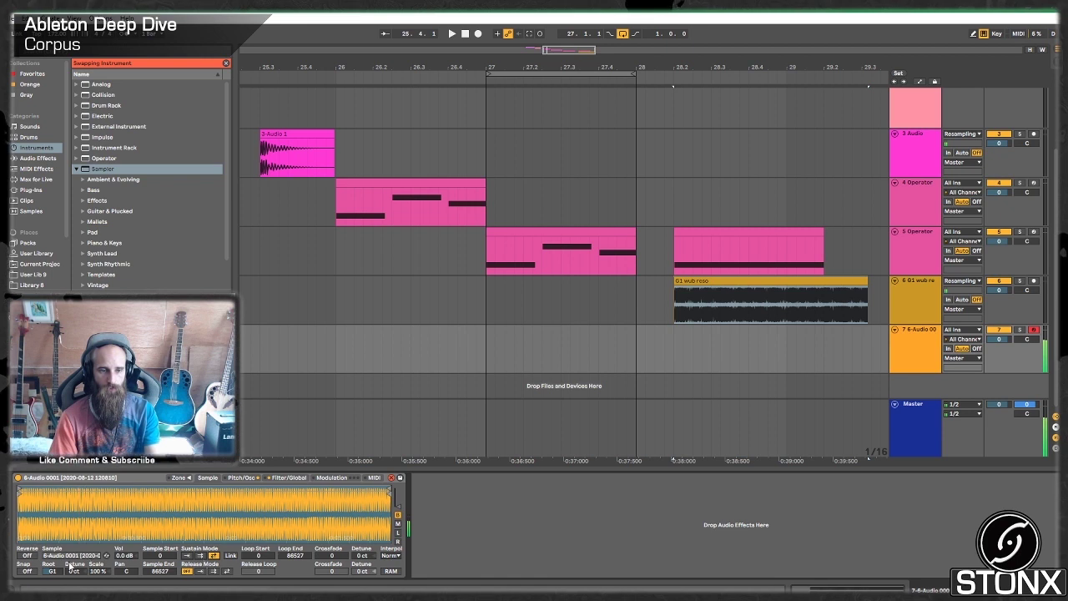
Enable Sampler's pitch envelope with an amount of +24 st and a decay of 43.9 ms while auditioning notes
left_click(241, 479)
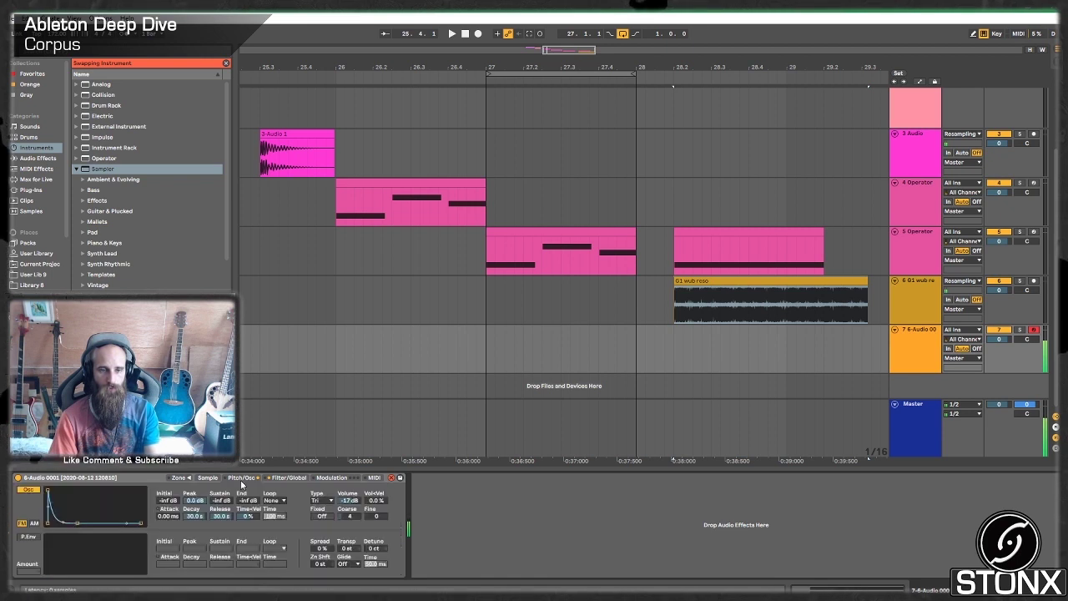
left_click(29, 536)
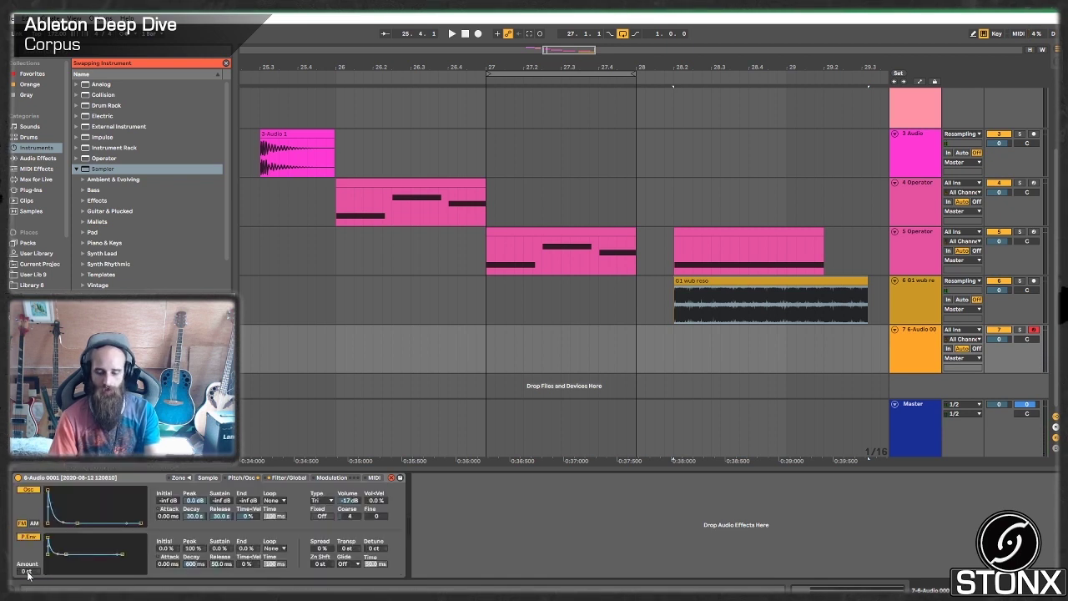
left_click_drag(28, 571, 28, 551)
key("a")
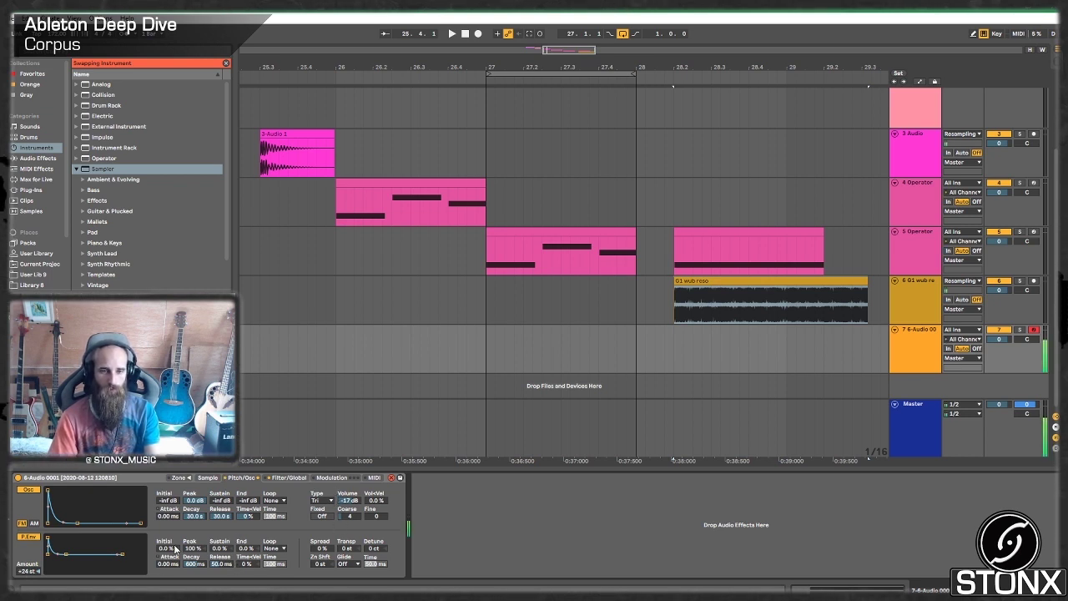
left_click_drag(194, 564, 194, 569)
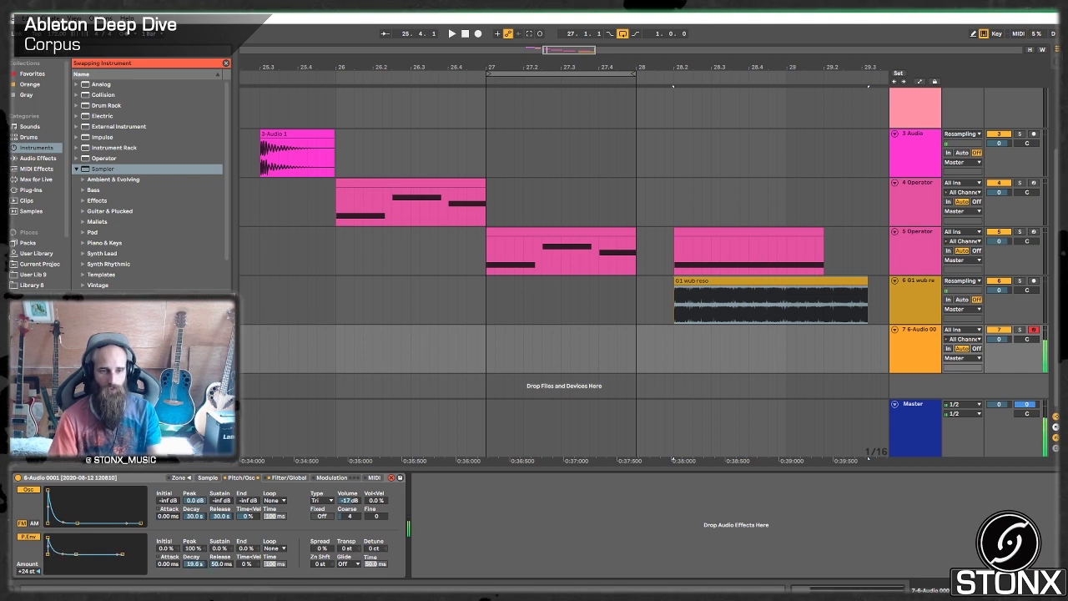
left_click_drag(194, 564, 193, 577)
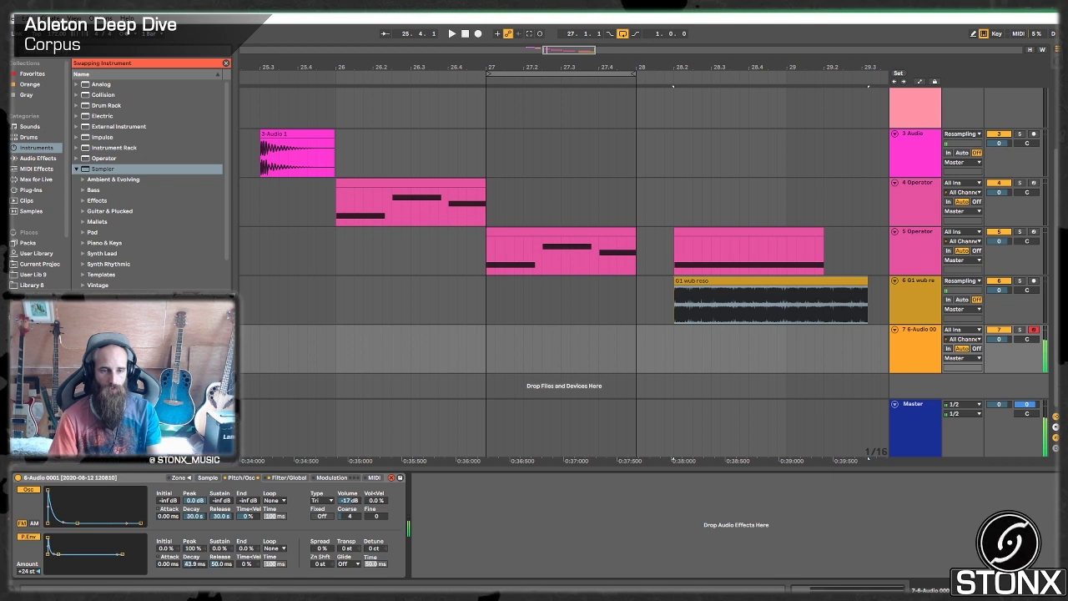
Add the Corpus audio effect after Sampler on the Sampler track
left_click(224, 63)
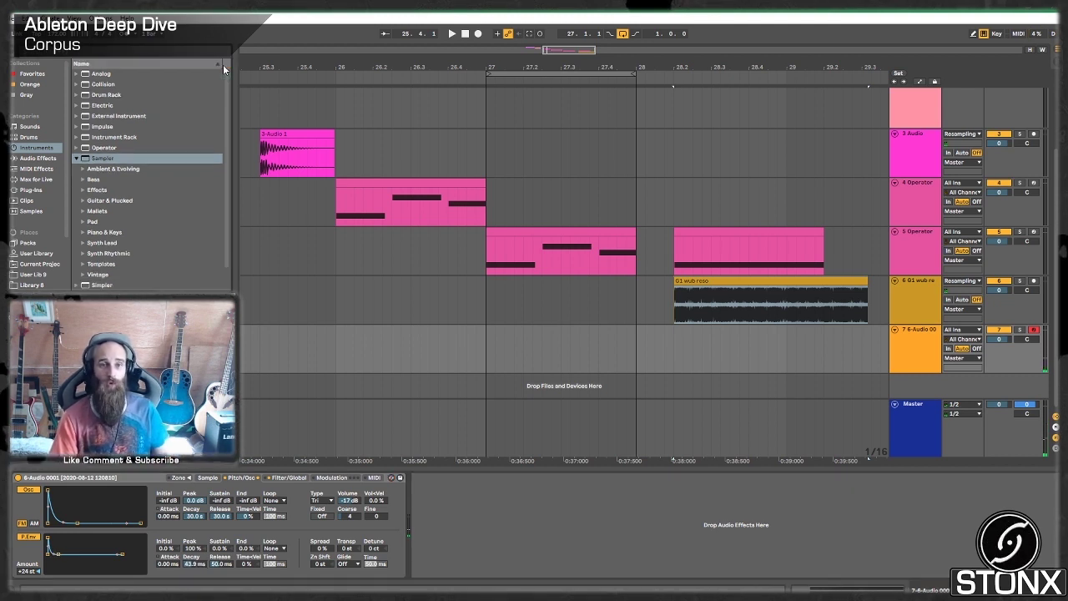
left_click(43, 159)
left_click(116, 169)
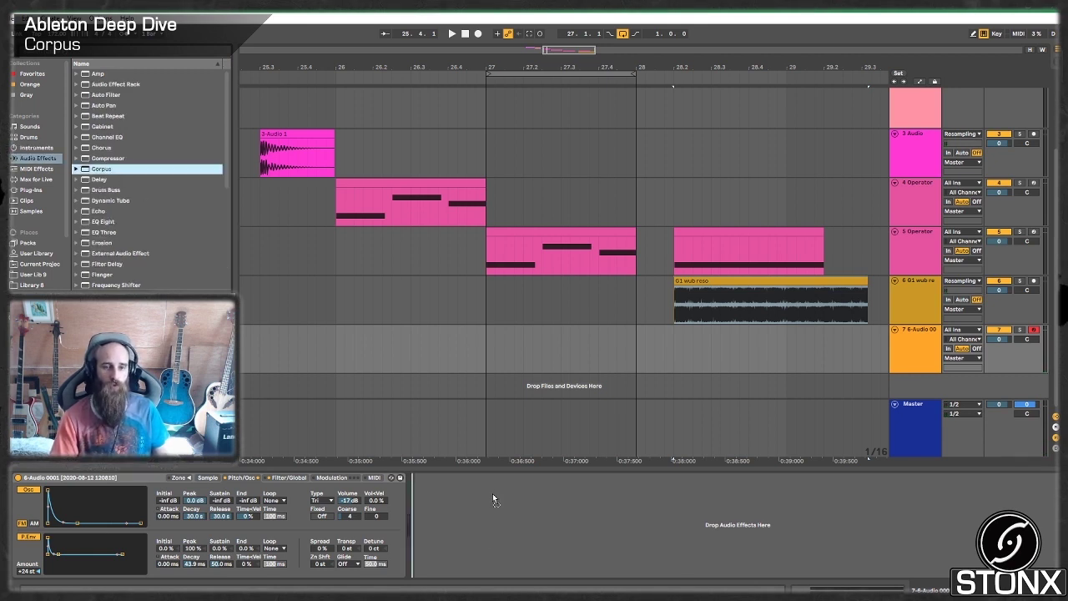
left_click_drag(488, 503, 470, 514)
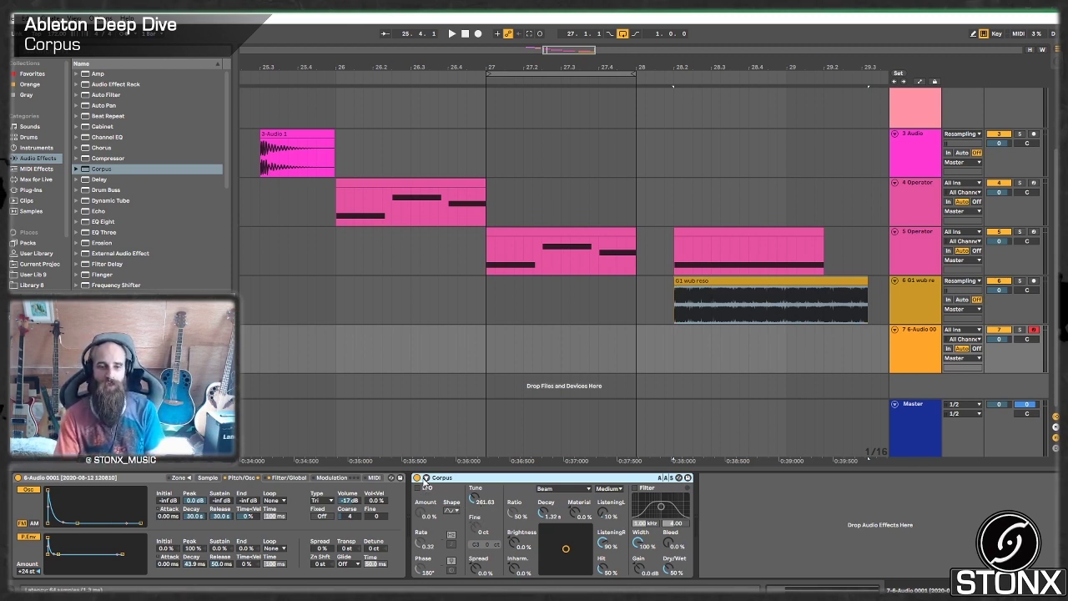
Expand Corpus's sidechain section and set its MIDI source to the Sampler track, 7-6-Audio 0001
left_click(424, 490)
left_click(427, 505)
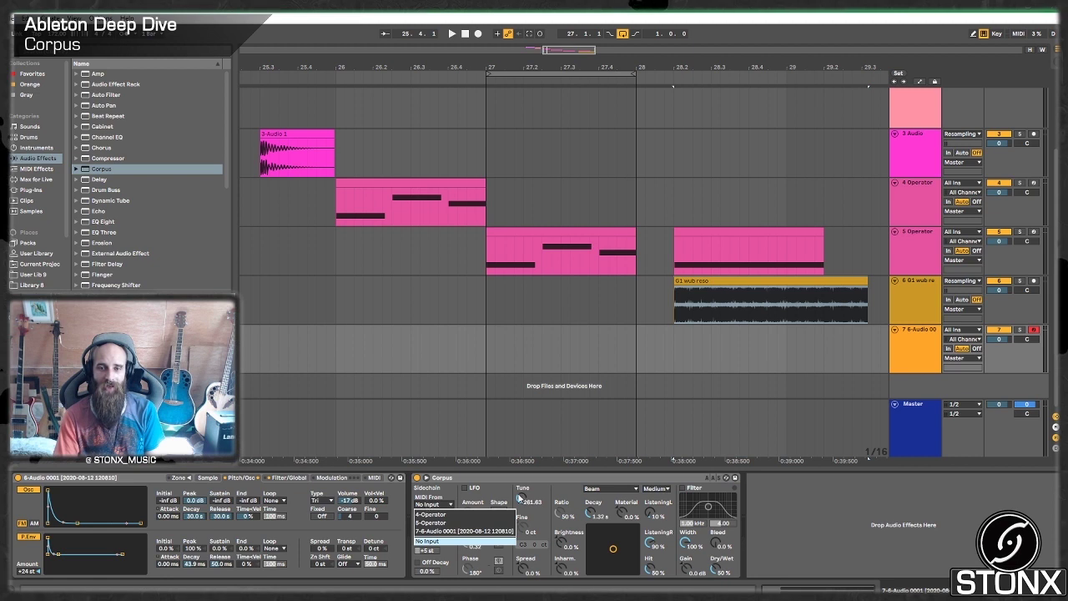
left_click(467, 530)
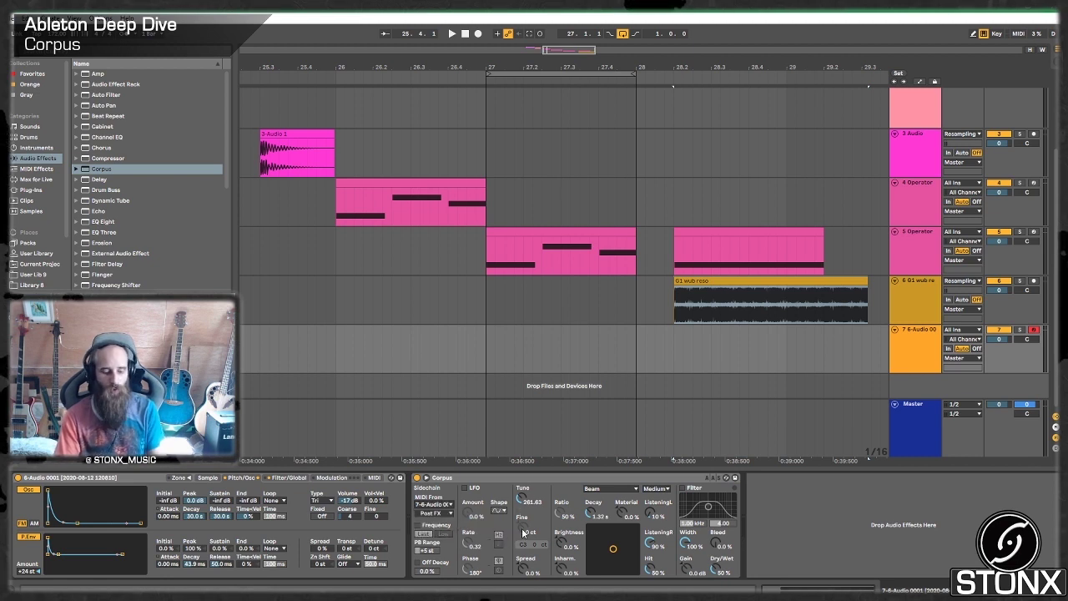
Switch Corpus to the Membrane resonator with a decay of 126 ms, material of -73% and tune of 897.11 Hz while auditioning notes
left_click(622, 490)
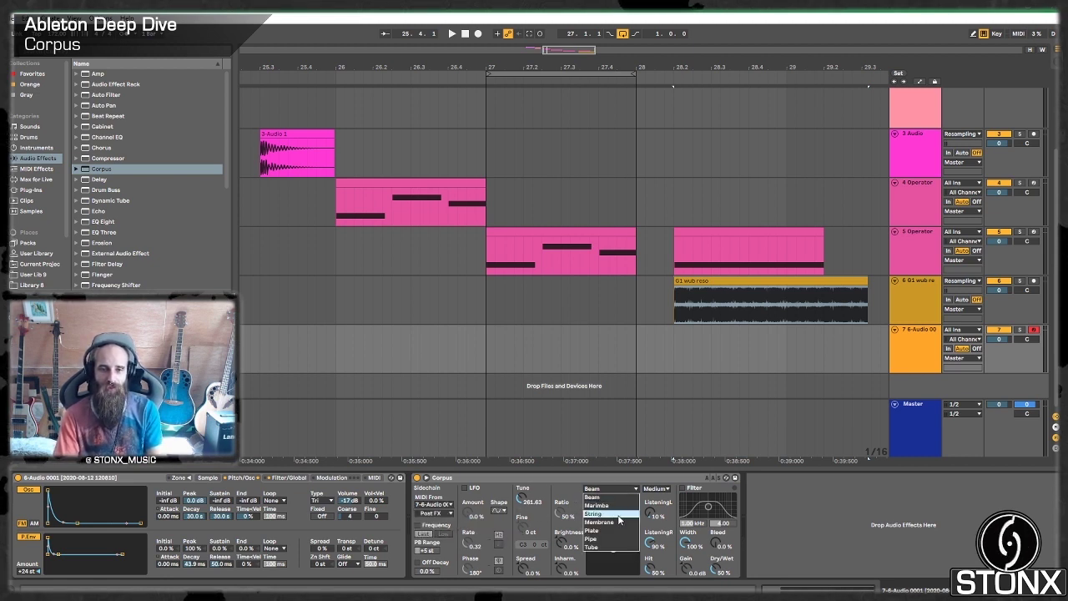
left_click(616, 523)
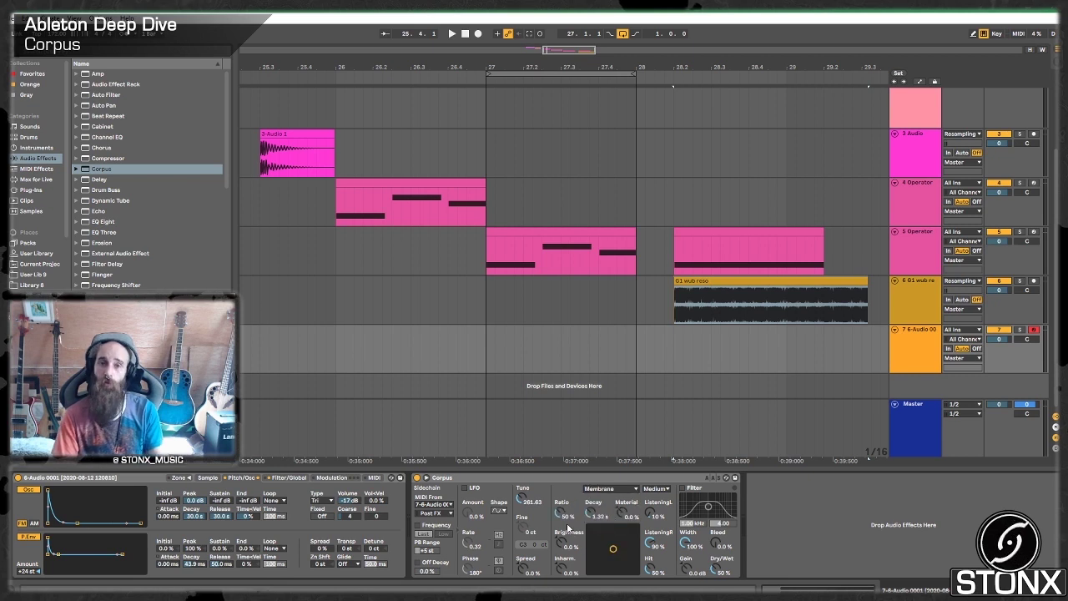
left_click_drag(614, 549, 595, 566)
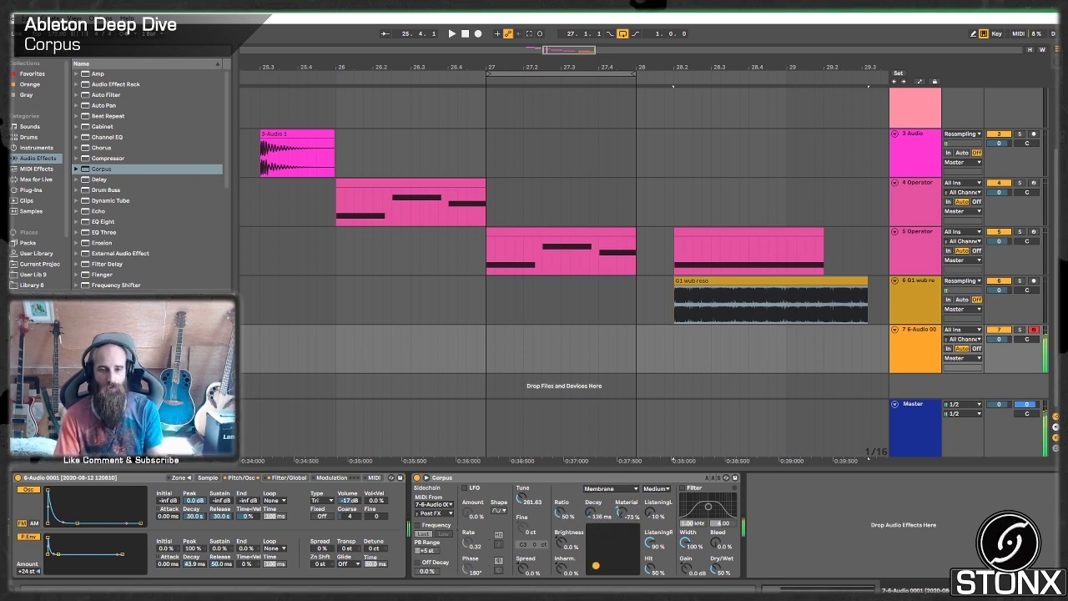
left_click_drag(534, 501, 534, 518)
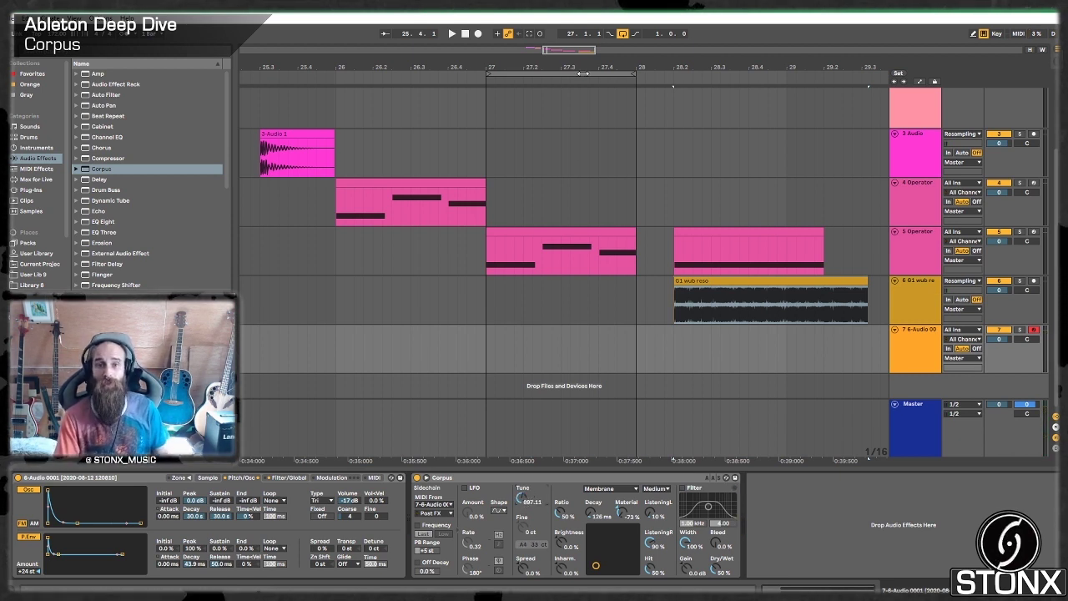
Lower Corpus's tune to 577.72 Hz and set its LFO amount to 79% with a rate of 1
scroll(564, 267, "right", 5)
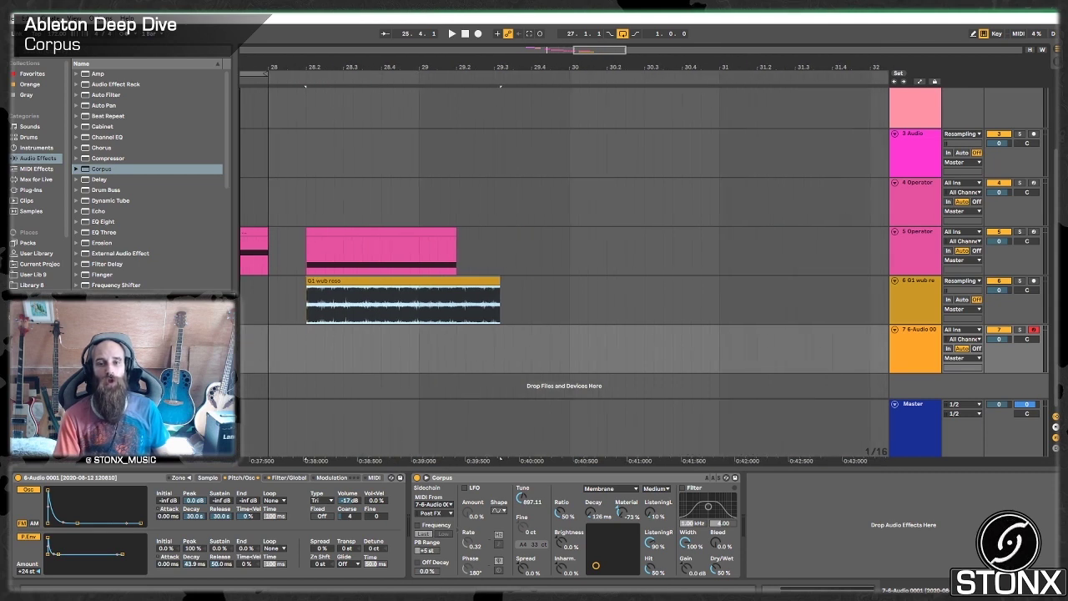
left_click(569, 345)
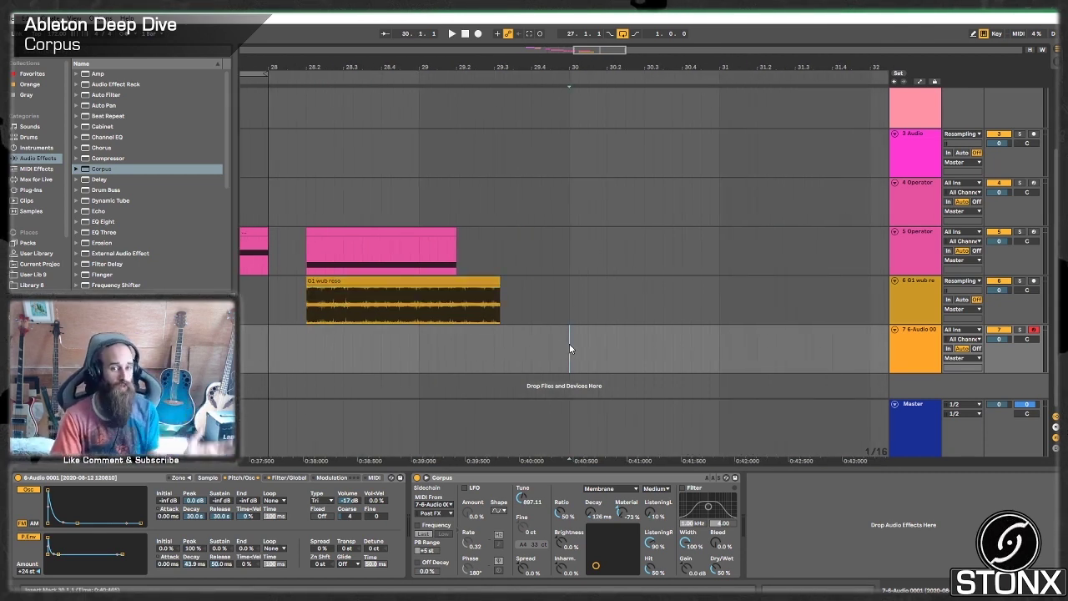
left_click(520, 502)
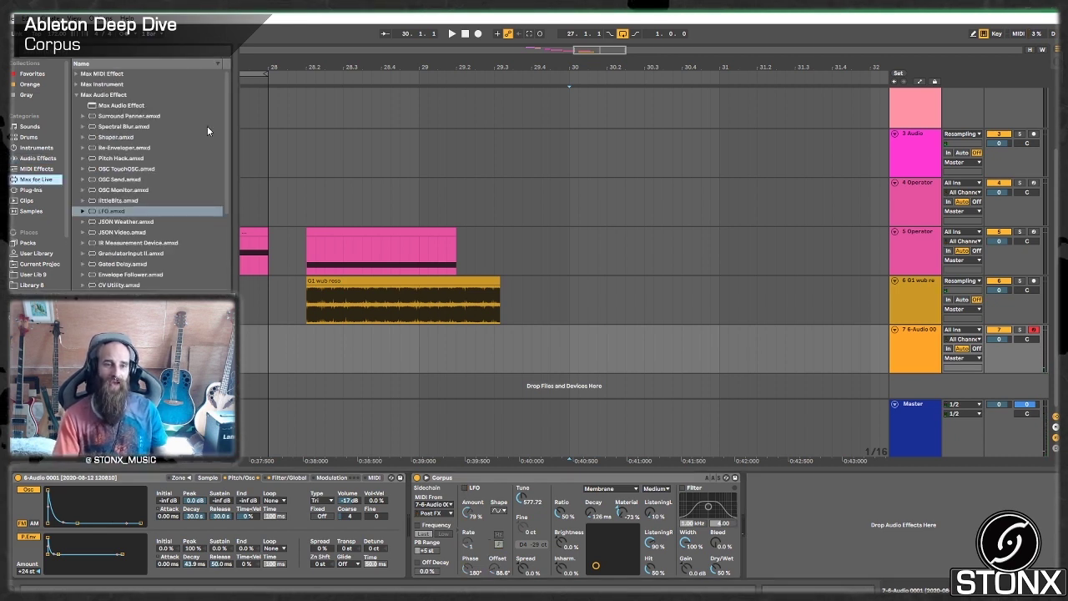
Add the Max for Live LFO after Corpus and map it to Corpus's Tune with a range maximum of 58%
left_click_drag(111, 214, 785, 519)
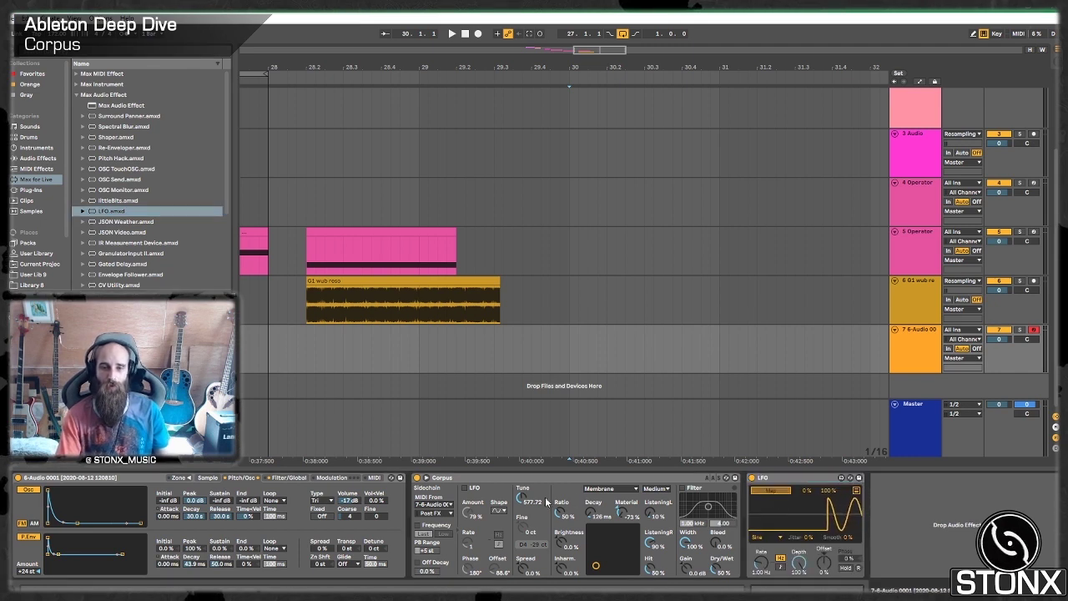
left_click(518, 498)
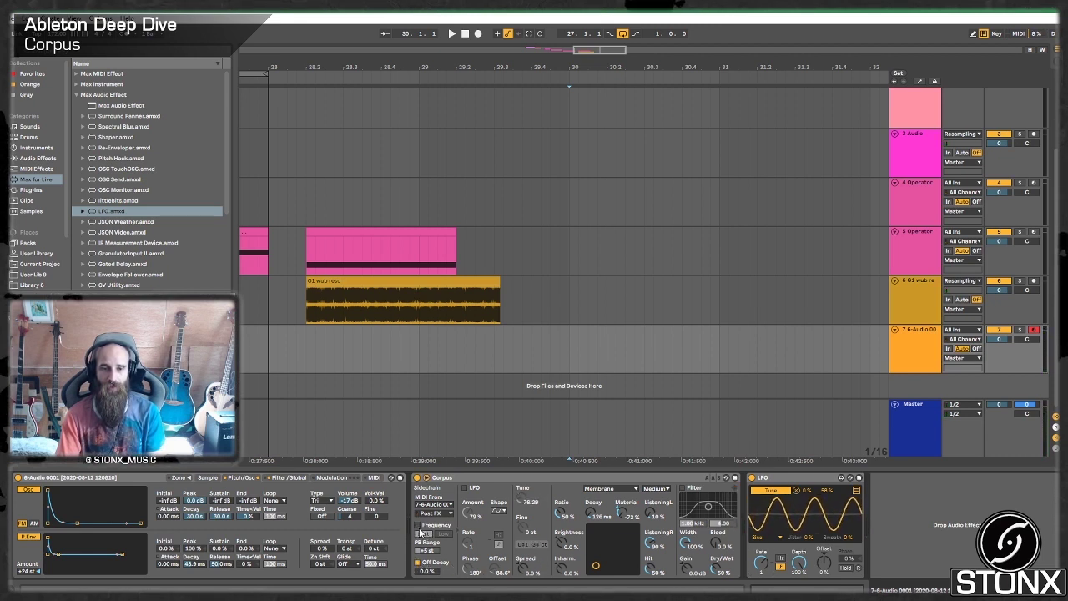
Enable Corpus's MIDI frequency tracking with Low note priority, a pitch-bend range of 12 st and an Off Decay of 100%
left_click_drag(437, 552, 437, 534)
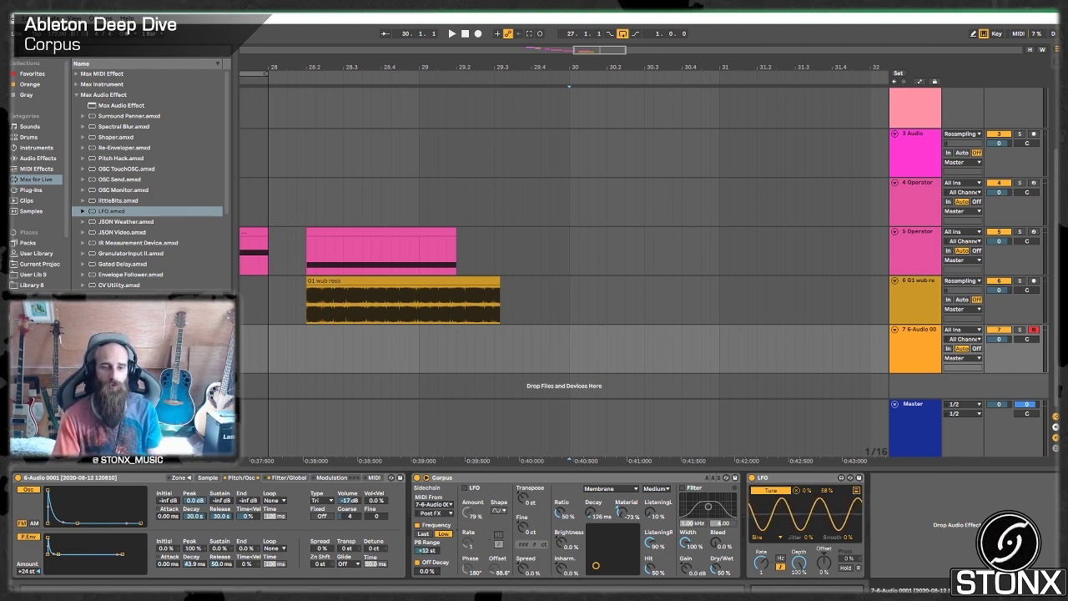
left_click_drag(431, 572, 431, 518)
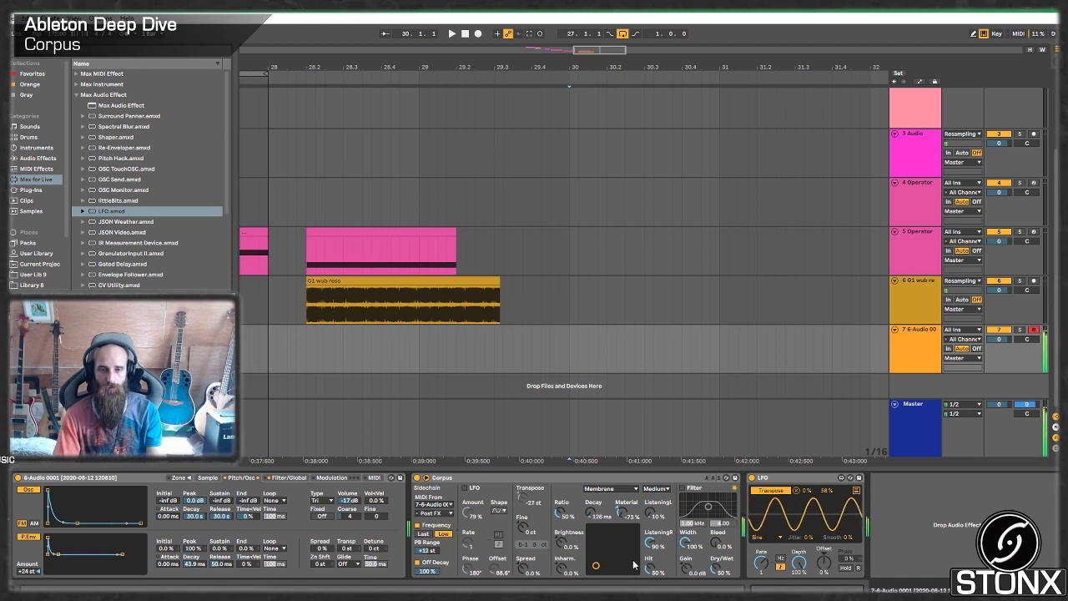
Narrow the LFO's Transpose mapping range to a minimum of 48% and a maximum of 90% while holding a note
left_click_drag(830, 491, 809, 462)
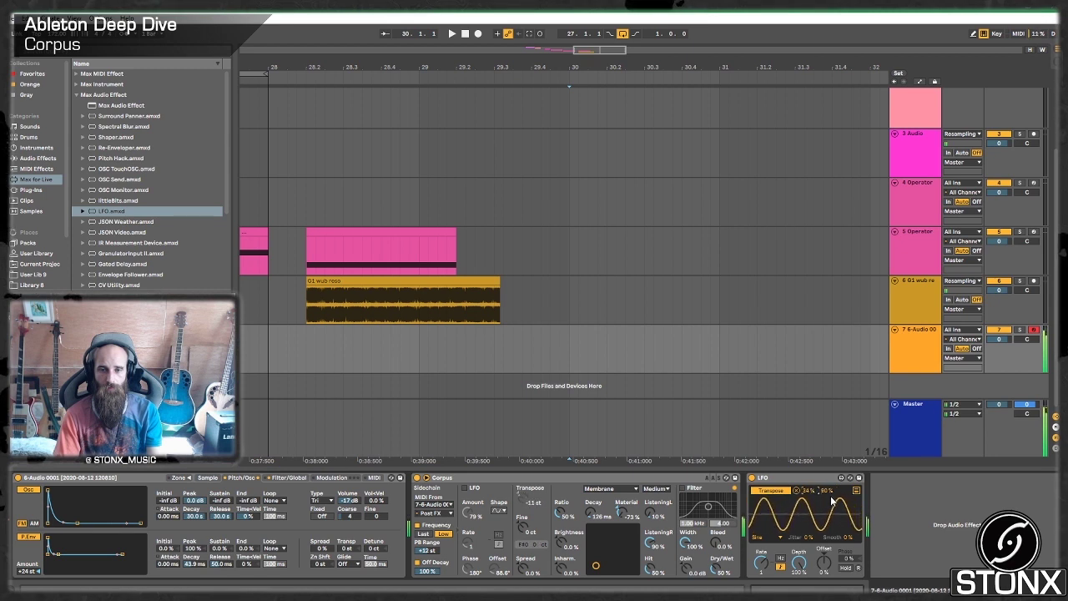
left_click_drag(814, 495, 813, 481)
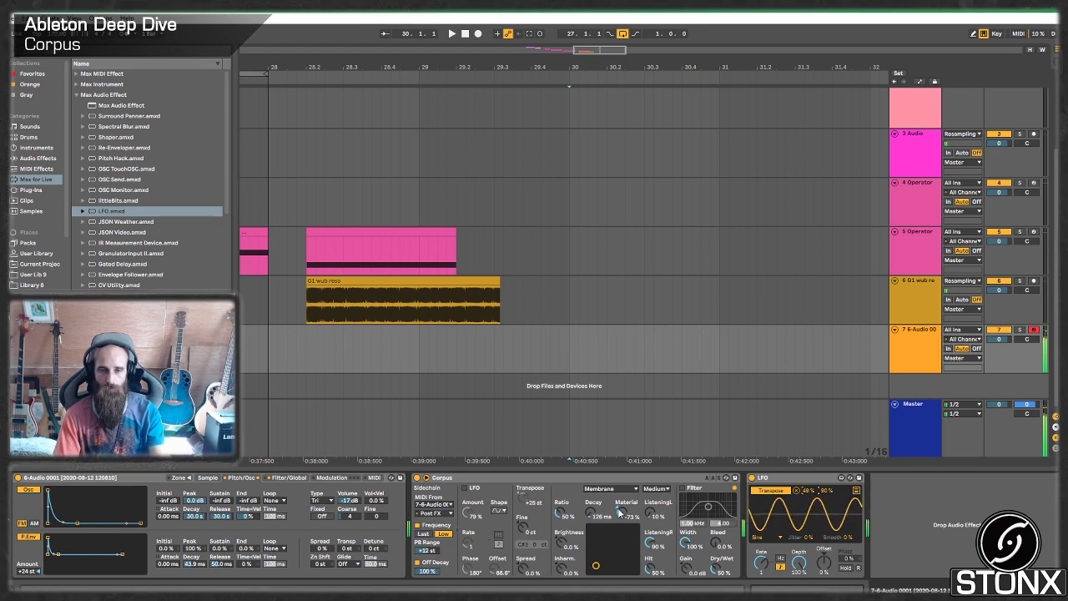
Create a one-bar MIDI clip at bar 30 on the Sampler track with an F#0 note spanning its full length
left_click_drag(569, 350, 719, 342)
key("ctrl+shift+m")
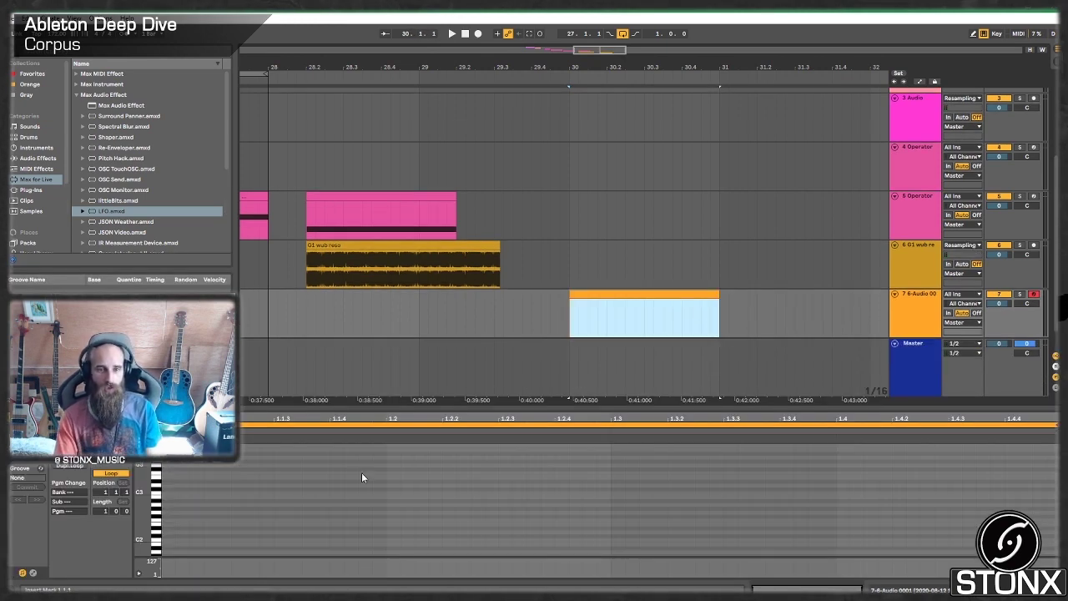
left_click(182, 508)
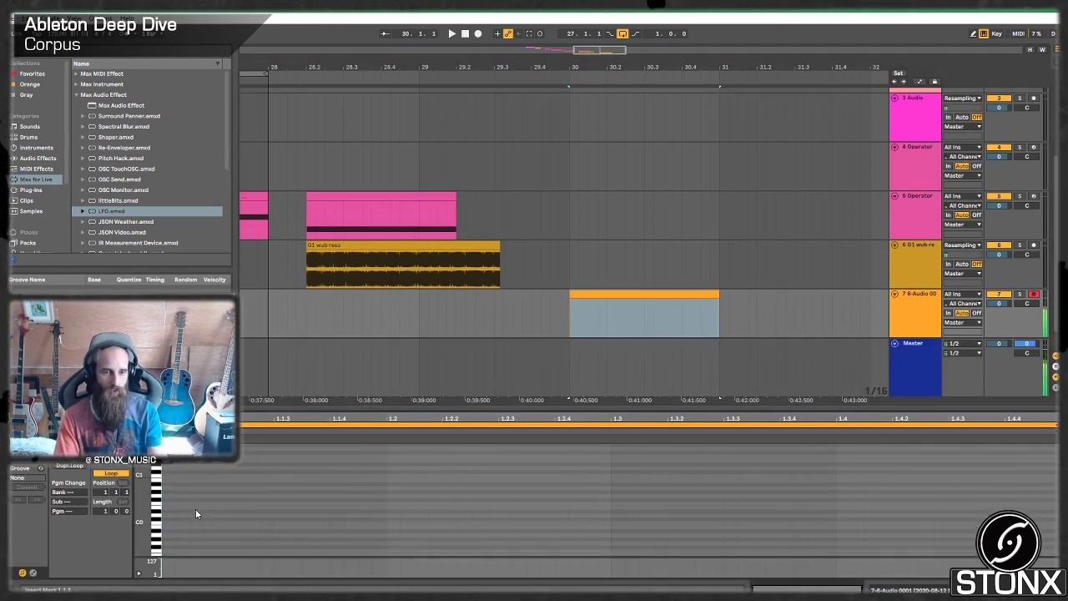
scroll(195, 509, "down", 6)
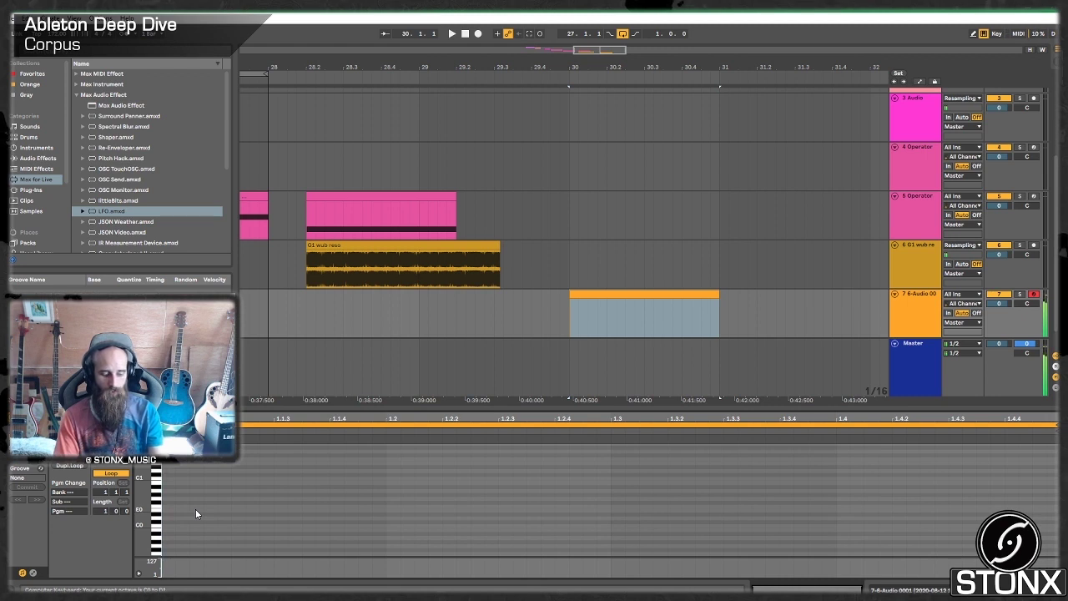
double_click(168, 499)
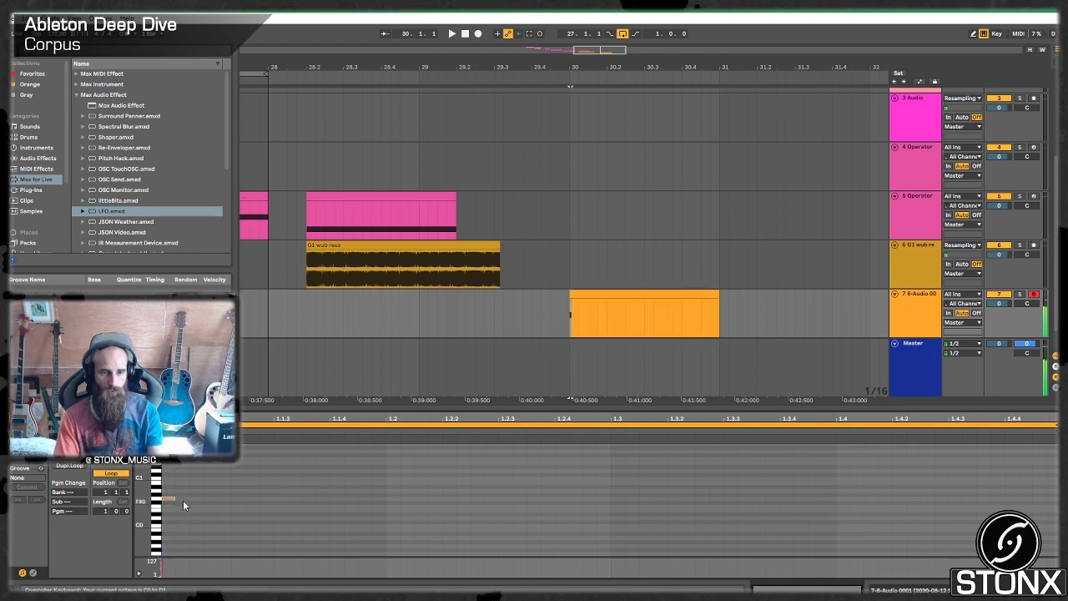
left_click_drag(173, 500, 1056, 499)
Insert an audio track below the Sampler track, set its input to Resampling and arm it
left_click(914, 305)
right_click(914, 305)
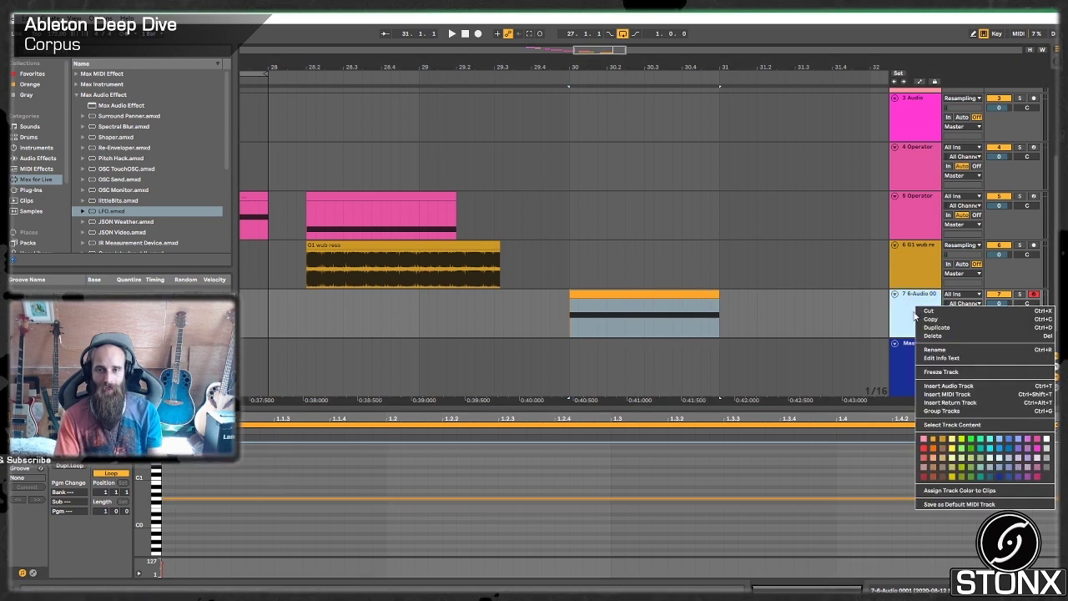
left_click(906, 308)
key("ctrl+t")
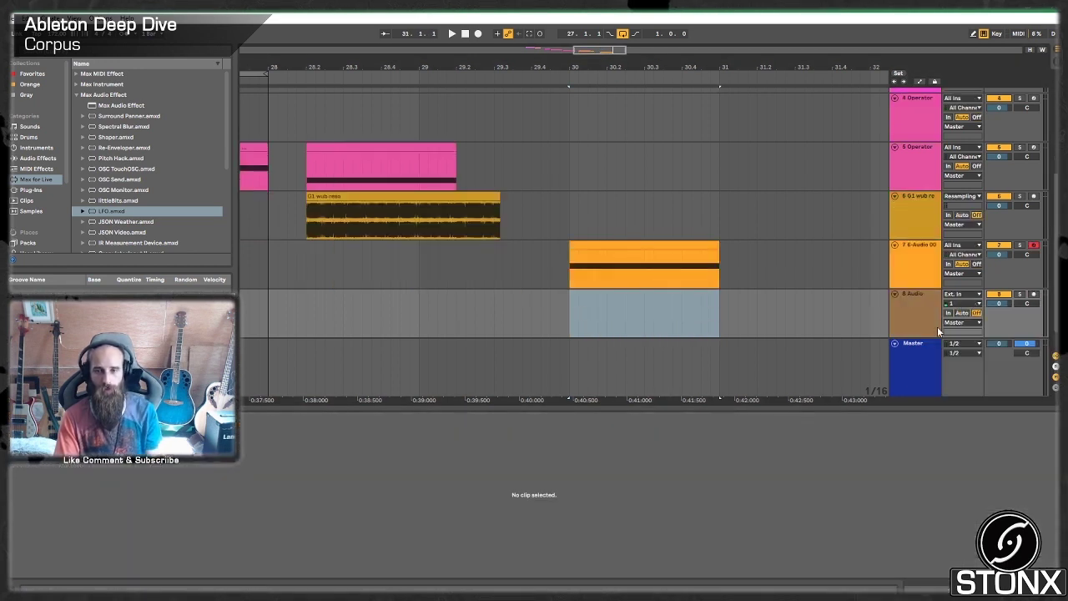
left_click(969, 296)
left_click(974, 322)
left_click(1034, 295)
Duplicate the MIDI clip to fill bars 30 to 32 and resample it from bar 30 onto the new audio track
left_click(567, 308)
left_click(479, 34)
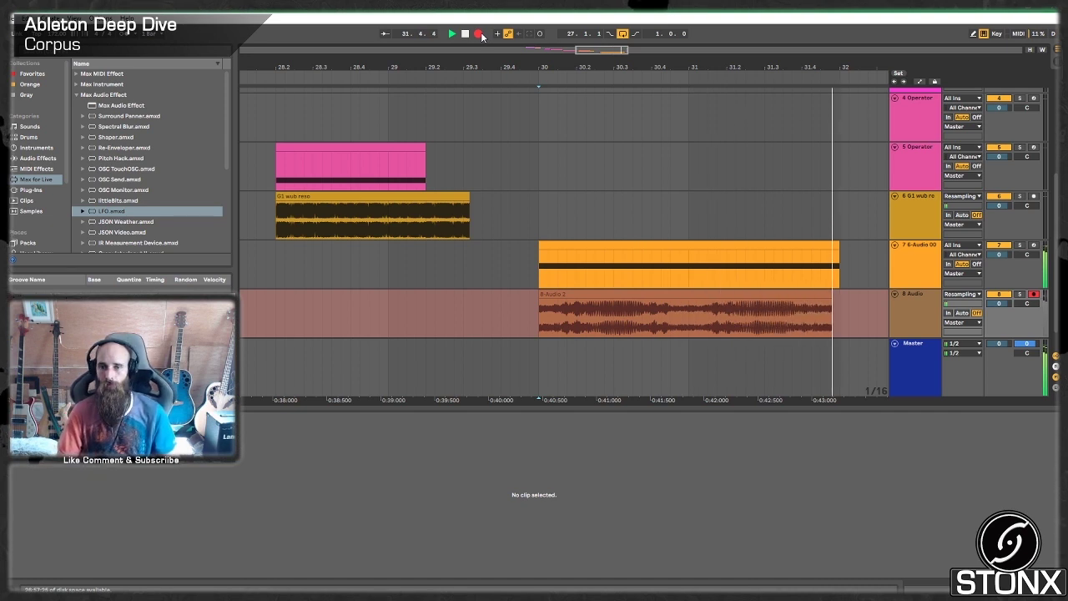
key("space")
Rename the recorded clip "G1 resonant wobbler" and delete its tail after bar 32
left_click(667, 290)
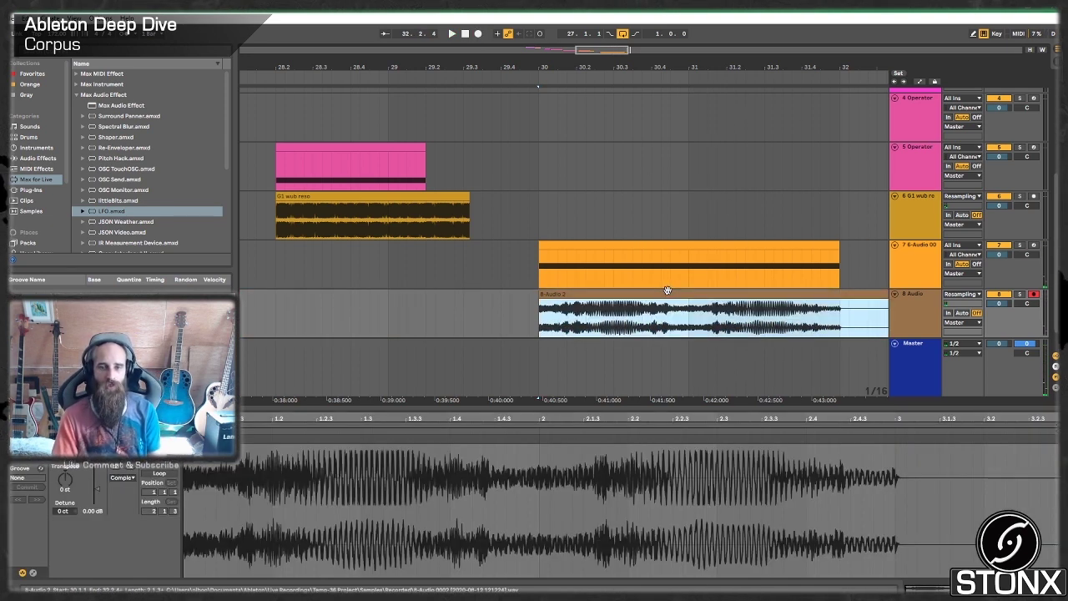
key("ctrl+r")
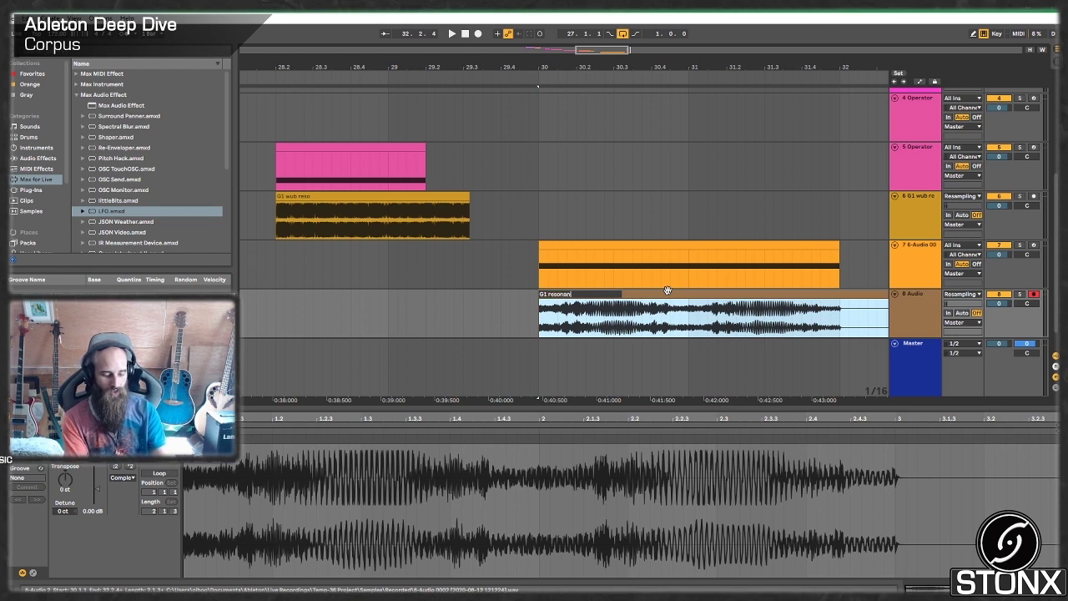
type("G1 resonant wobbler")
key("Return")
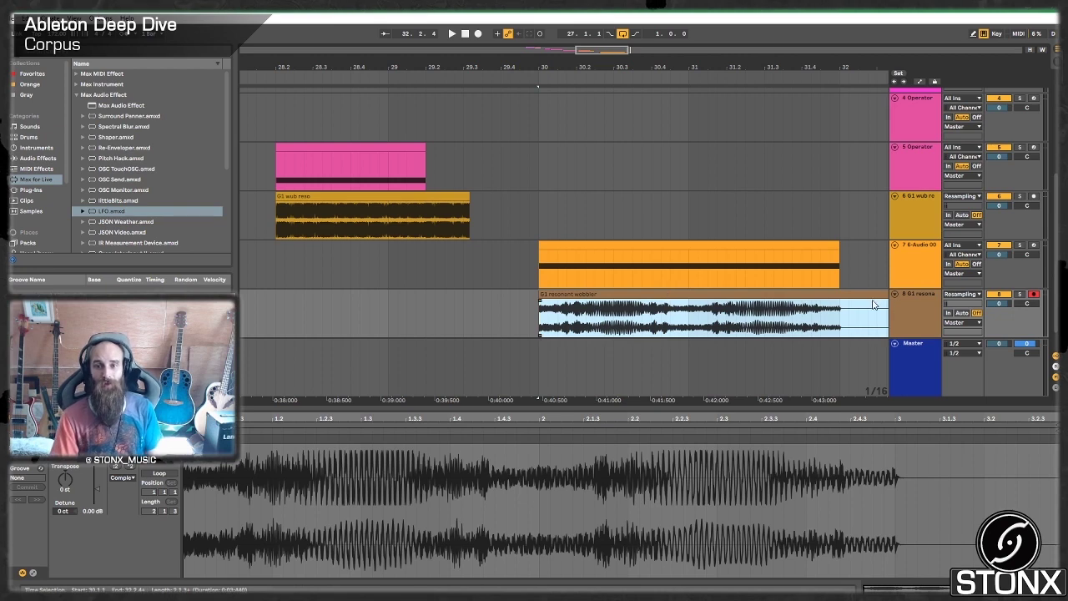
left_click(850, 318)
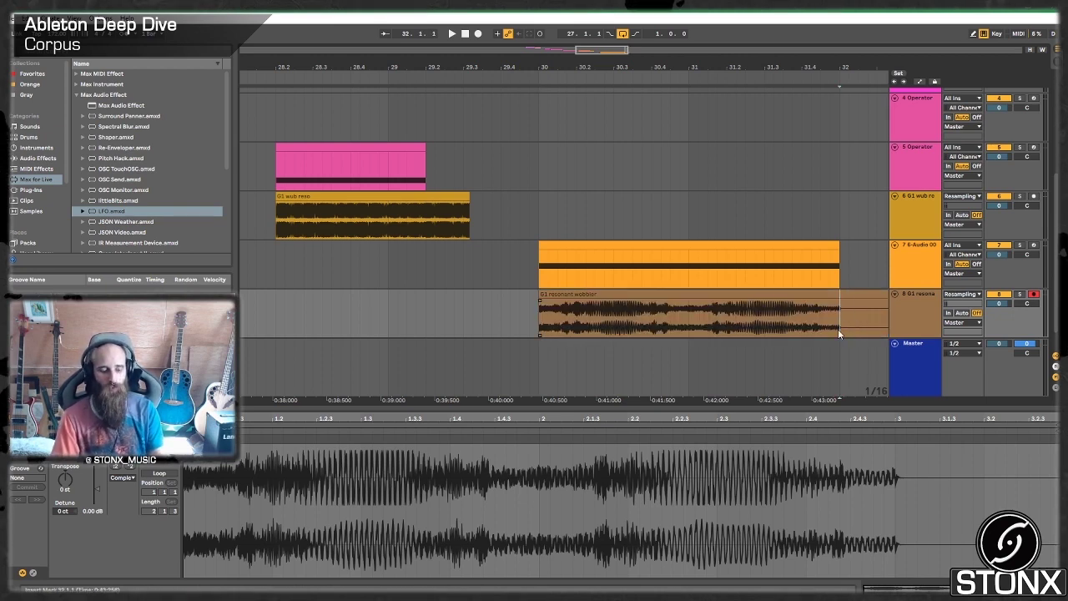
left_click_drag(841, 319, 886, 309)
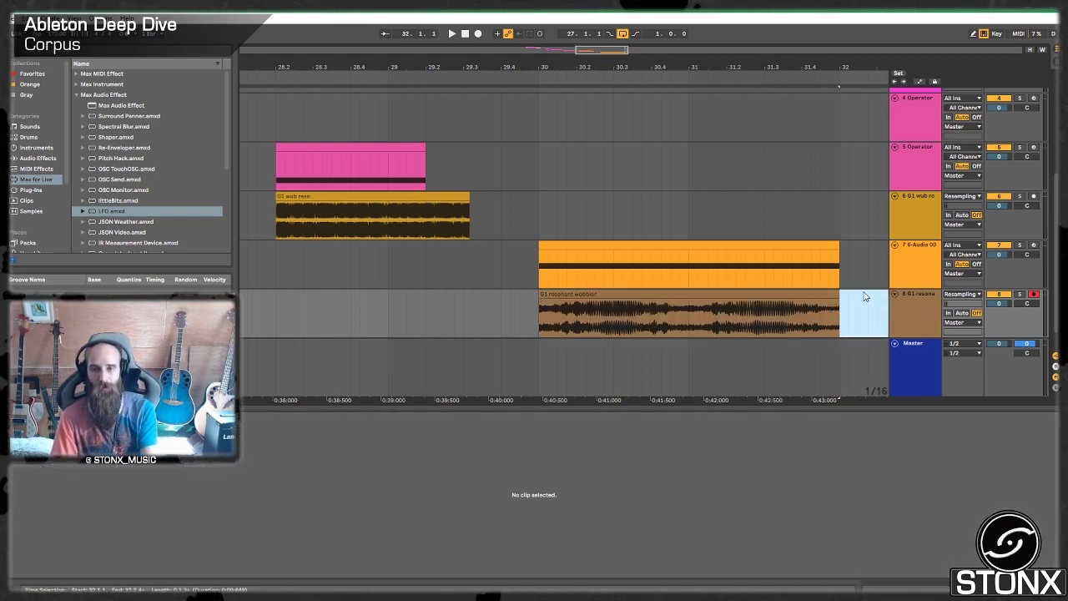
Insert a MIDI track below the resampled audio and load the Wavetable instrument onto it
left_click(919, 301)
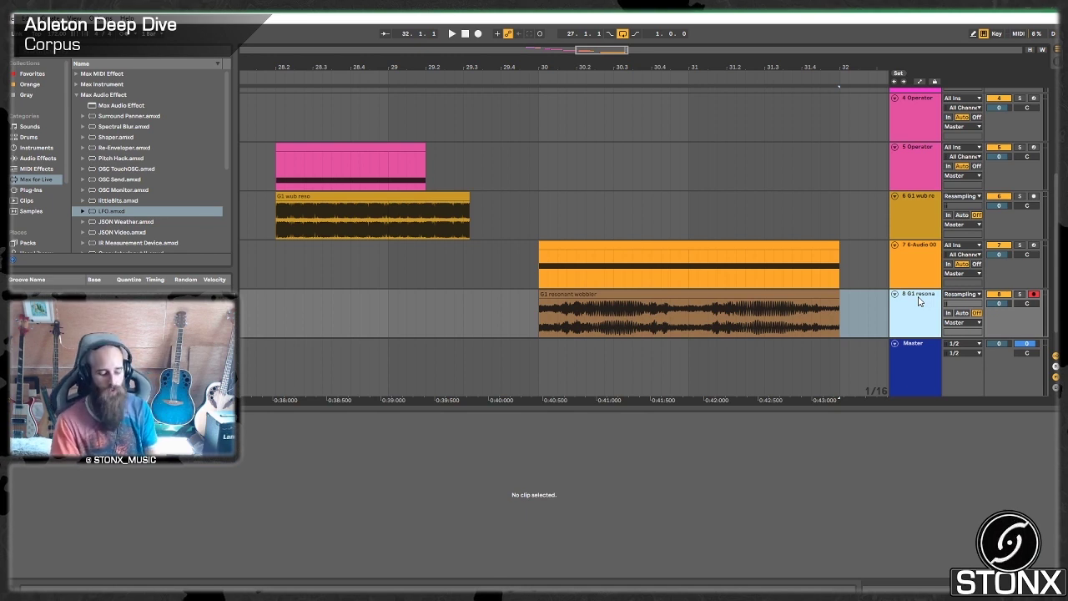
key("ctrl+shift+t")
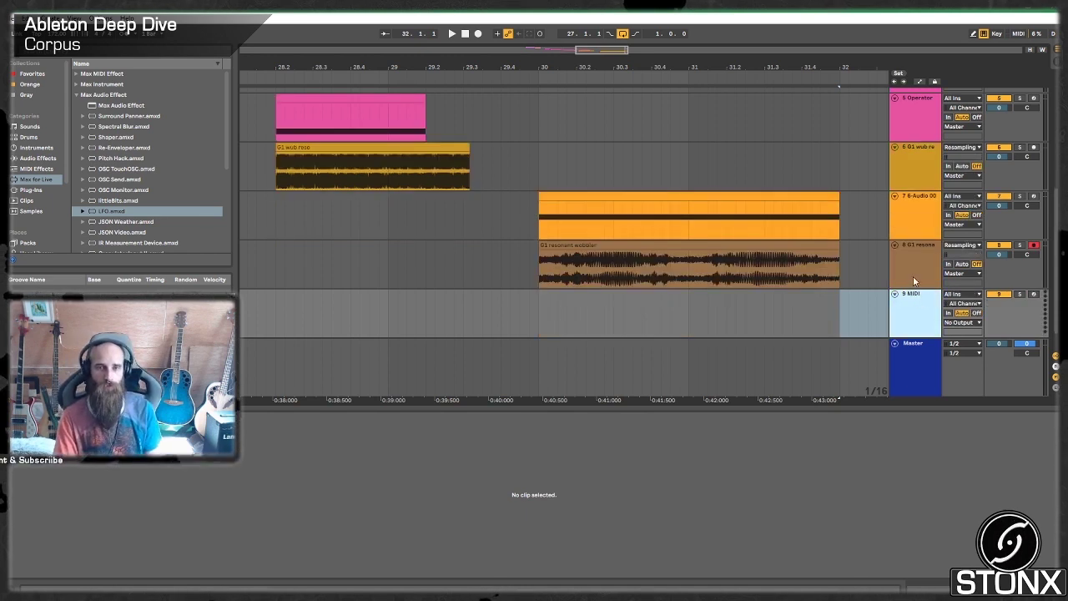
left_click(35, 147)
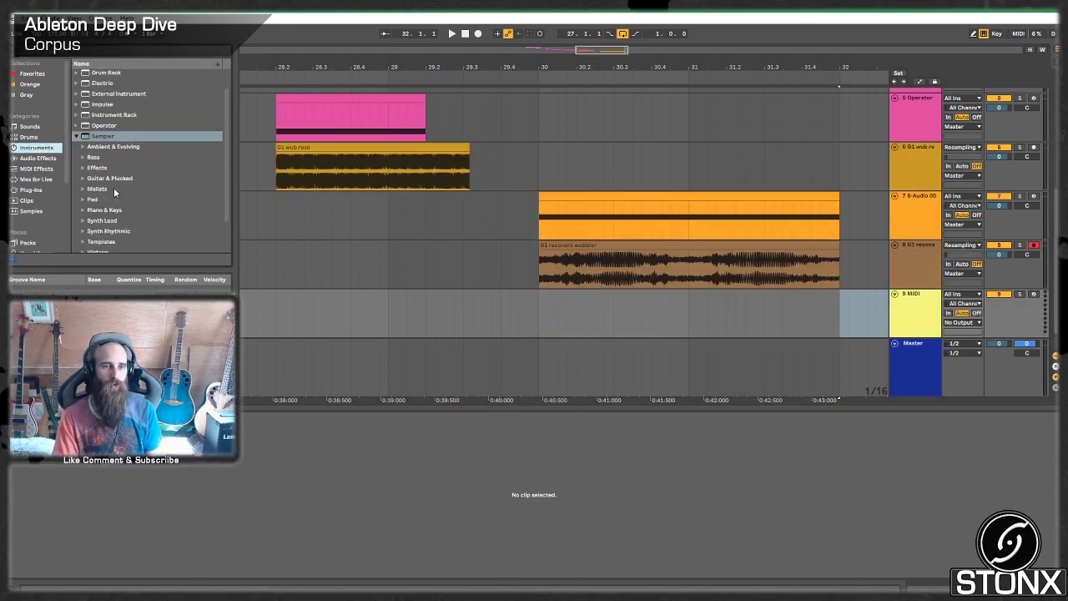
left_click(76, 137)
left_click_drag(89, 189, 895, 308)
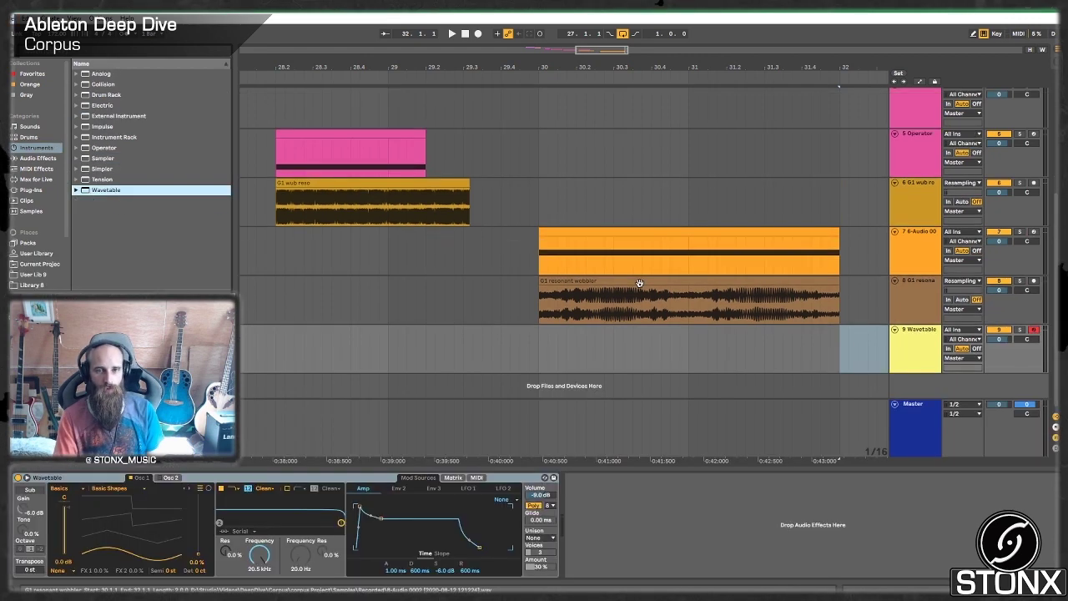
Load the G1 resonant wobbler clip into Wavetable's oscillator 1 and set the wavetable position to 8.4% while auditioning notes
left_click(639, 282)
left_click(881, 345)
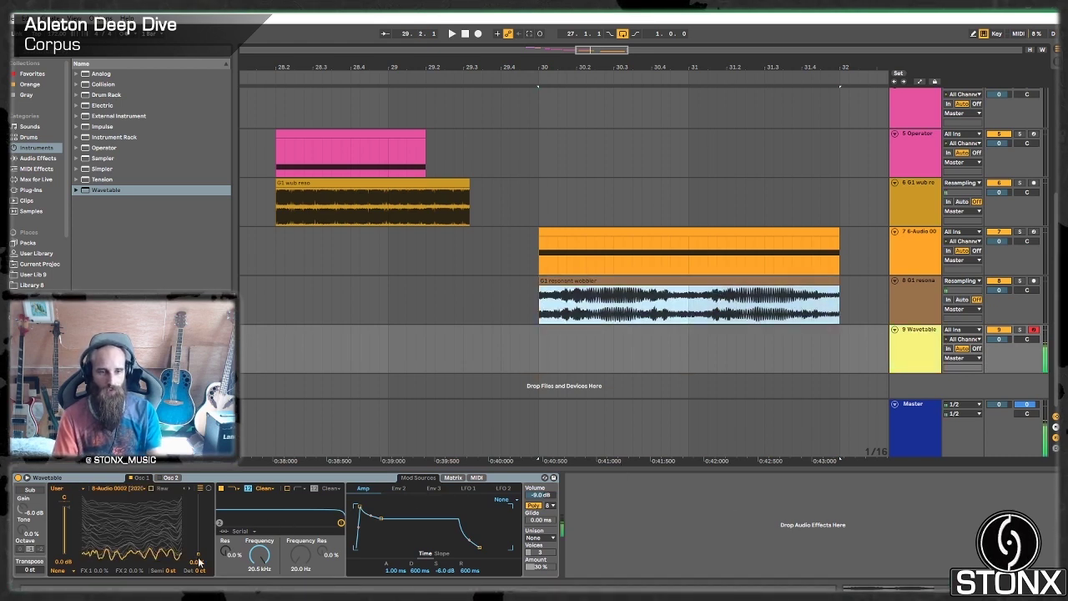
mouse_move(202, 561)
left_mouse_down()
mouse_move(202, 502)
mouse_move(201, 557)
left_mouse_up()
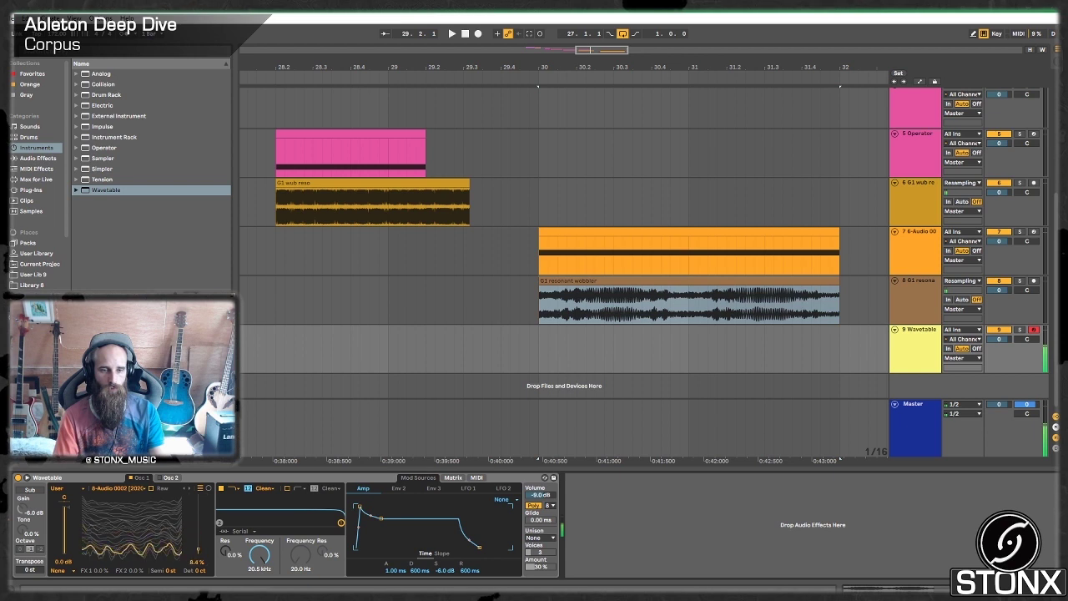
mouse_move(198, 551)
left_mouse_down()
mouse_move(198, 540)
mouse_move(199, 549)
left_mouse_up()
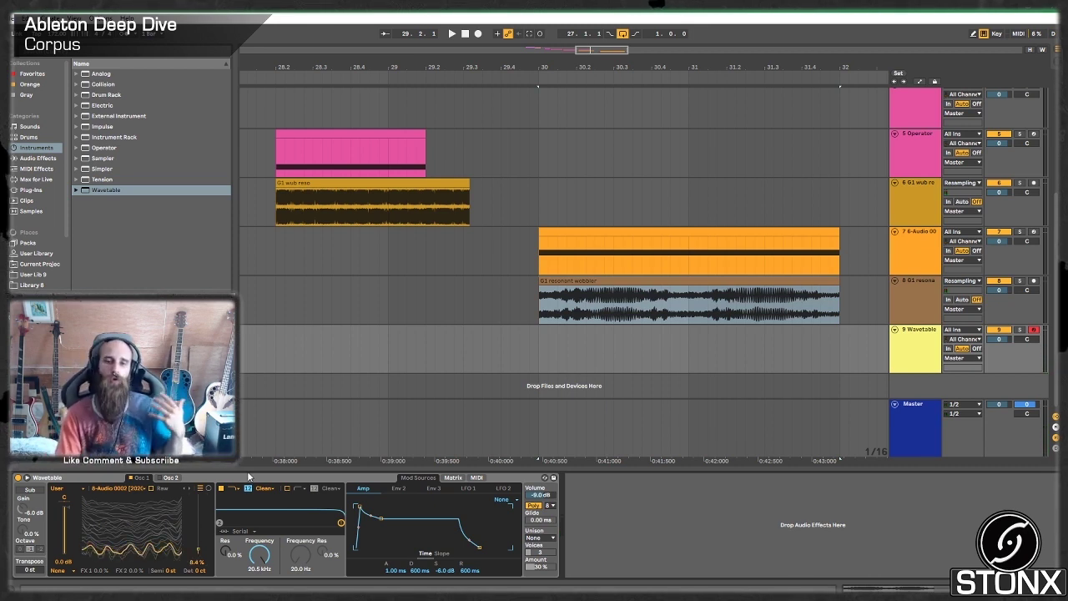
left_click(913, 301)
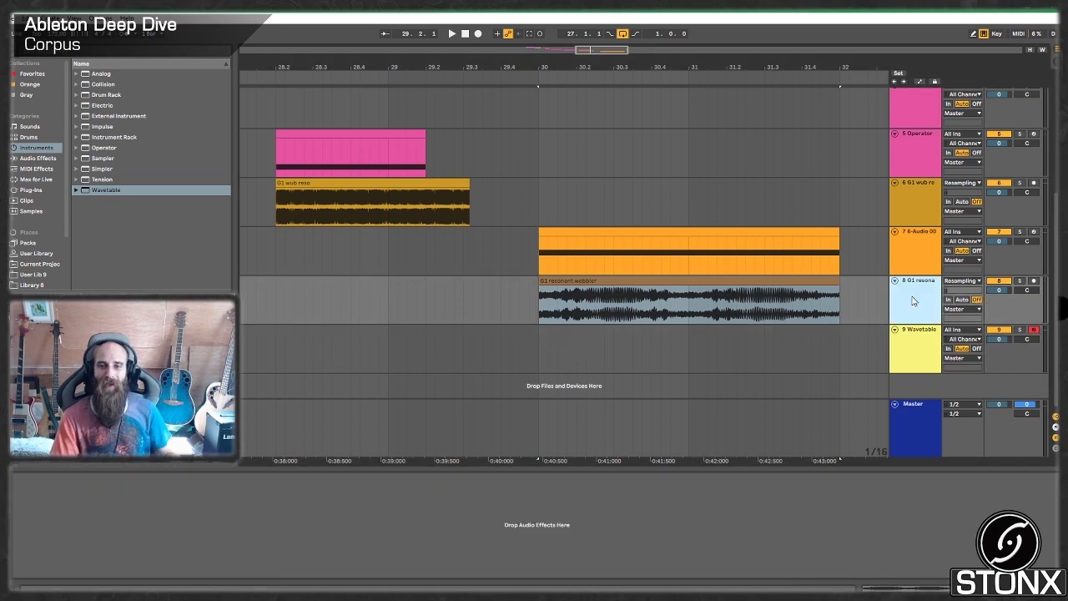
left_click(822, 304)
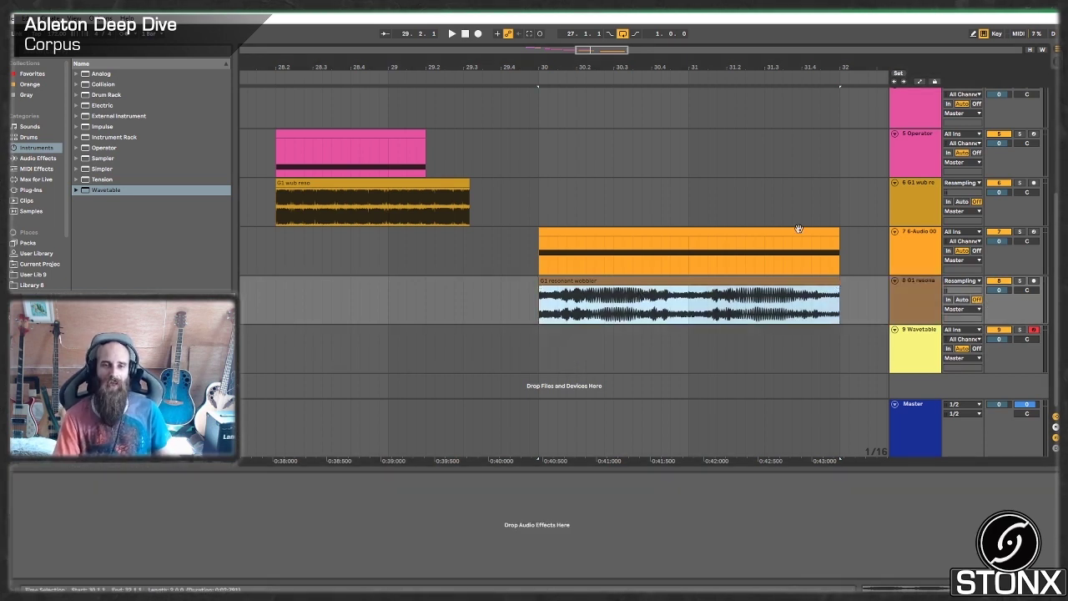
left_click_drag(600, 49, 600, 134)
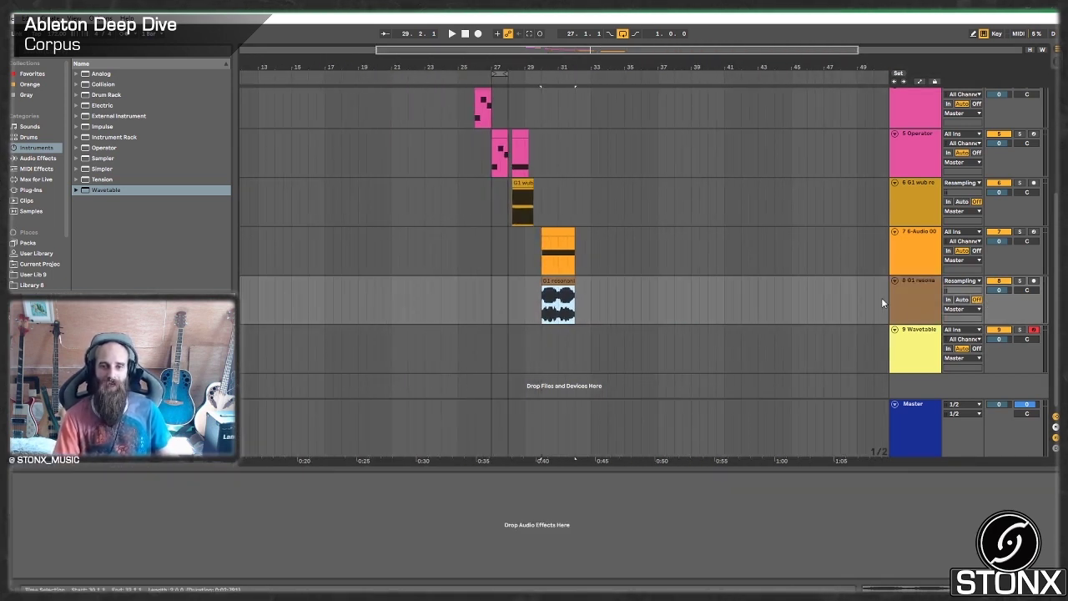